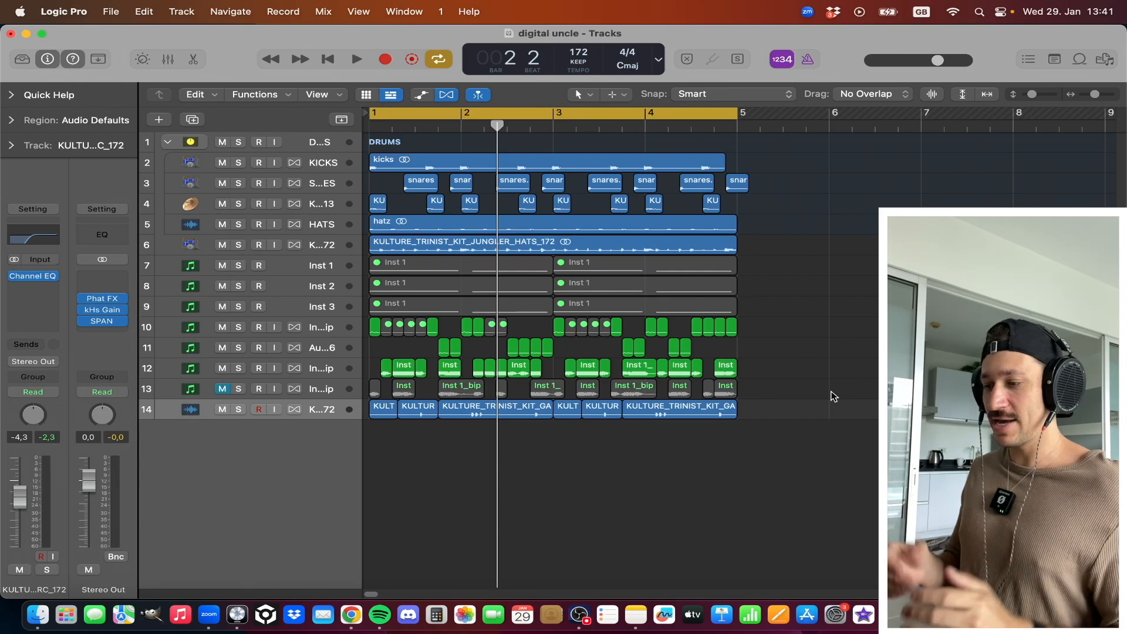
- Play through the full loop and move the gateway percussion track directly below the KULTURE_TRINIST_KIT_JUNGLER_HATS_172 track
{"action": "key", "text": "space"}
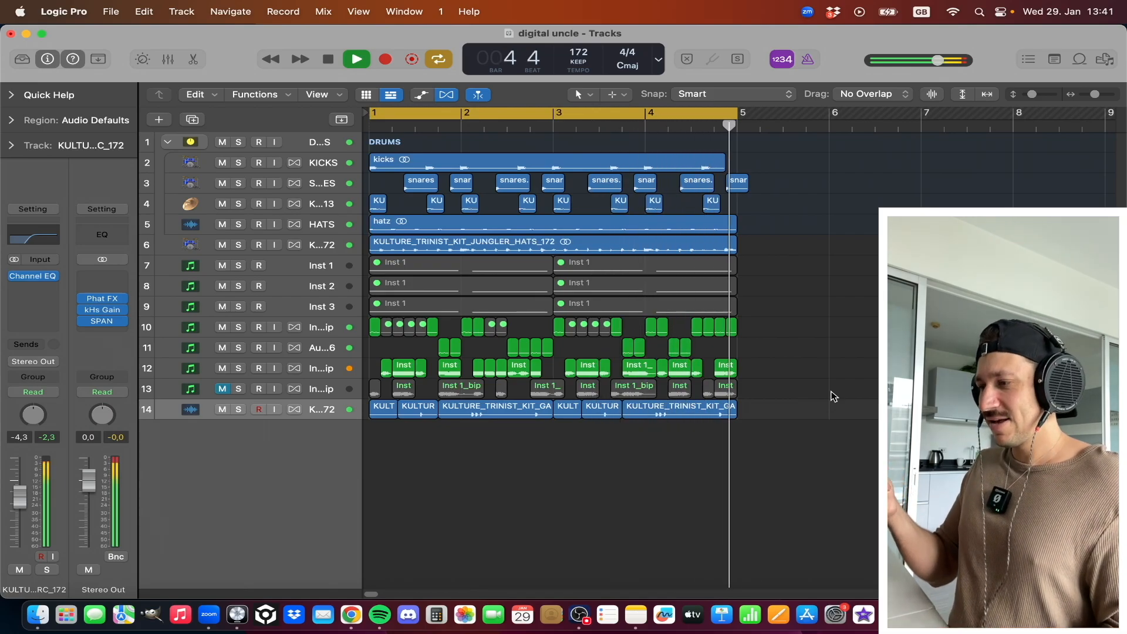
{"action": "key", "text": "space"}
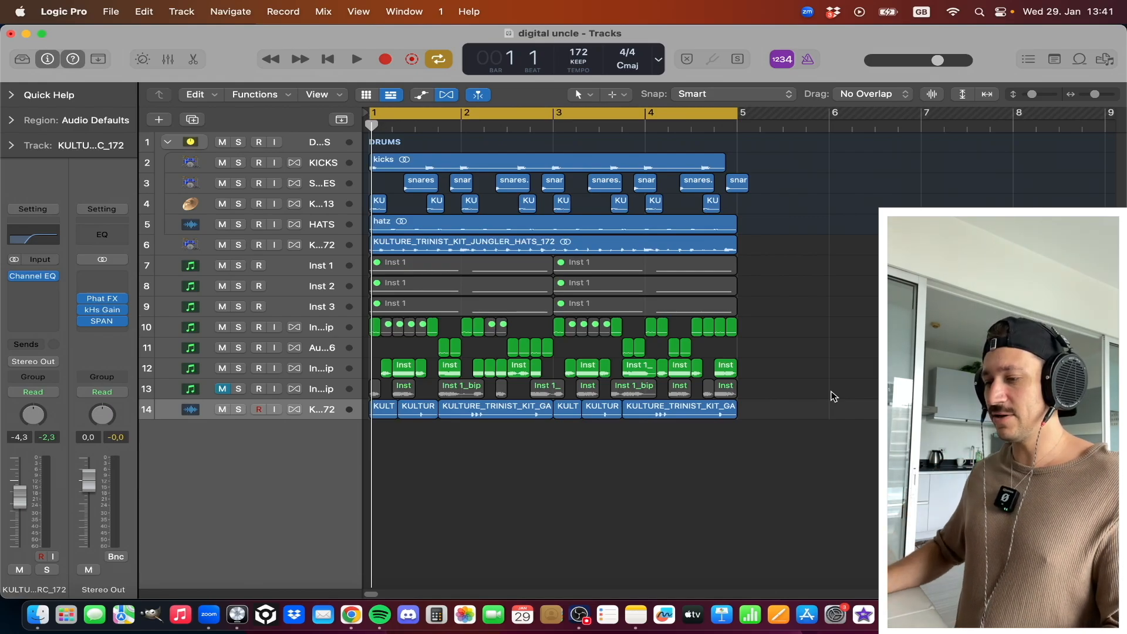
{"action": "left_click_drag", "start_coordinate": [344, 409], "coordinate": [346, 254]}
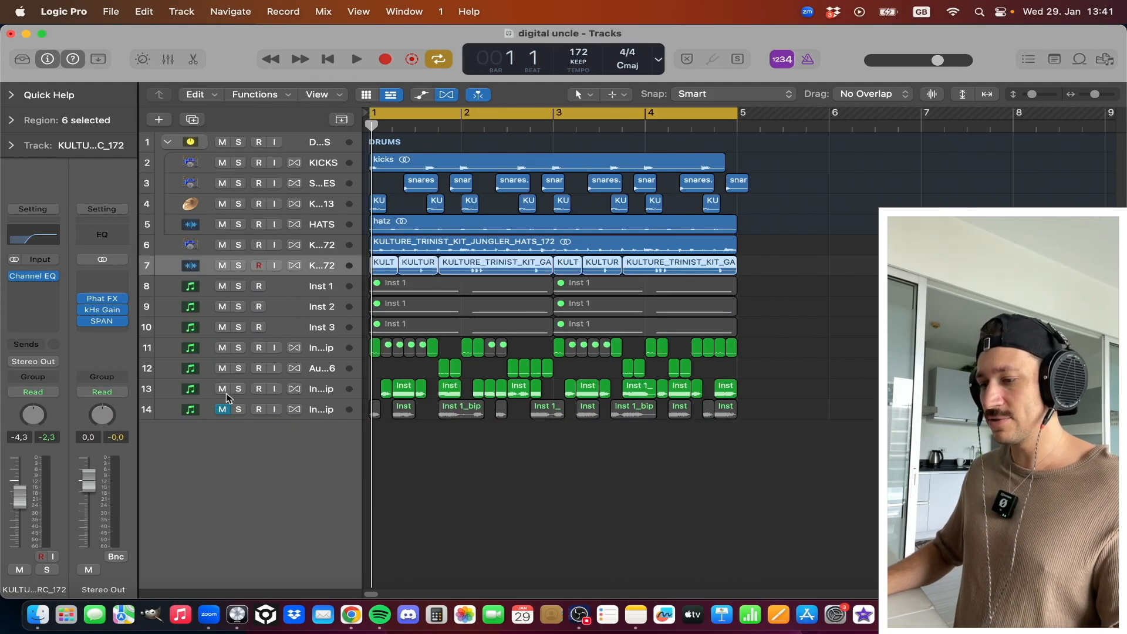
- Mute tracks 11, 12 and 13 and play the opening of the loop with only the drum and percussion tracks audible
{"action": "mouse_move", "coordinate": [324, 392]}
{"action": "left_mouse_down"}
{"action": "mouse_move", "coordinate": [328, 369]}
{"action": "mouse_move", "coordinate": [322, 394]}
{"action": "left_mouse_up"}
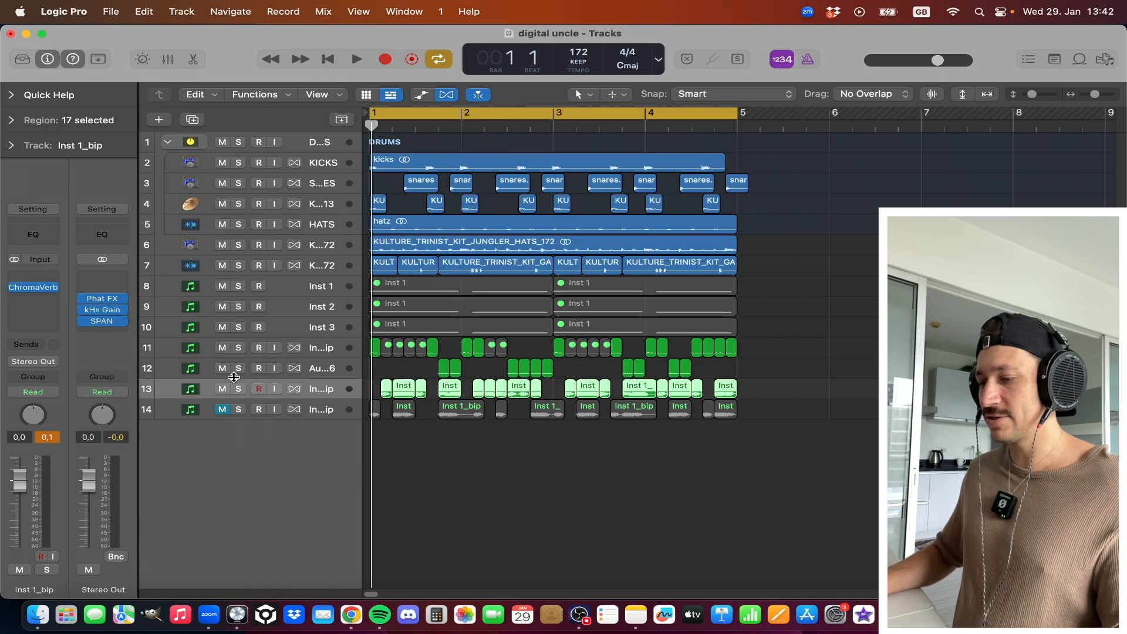
{"action": "left_click_drag", "start_coordinate": [228, 390], "coordinate": [226, 334]}
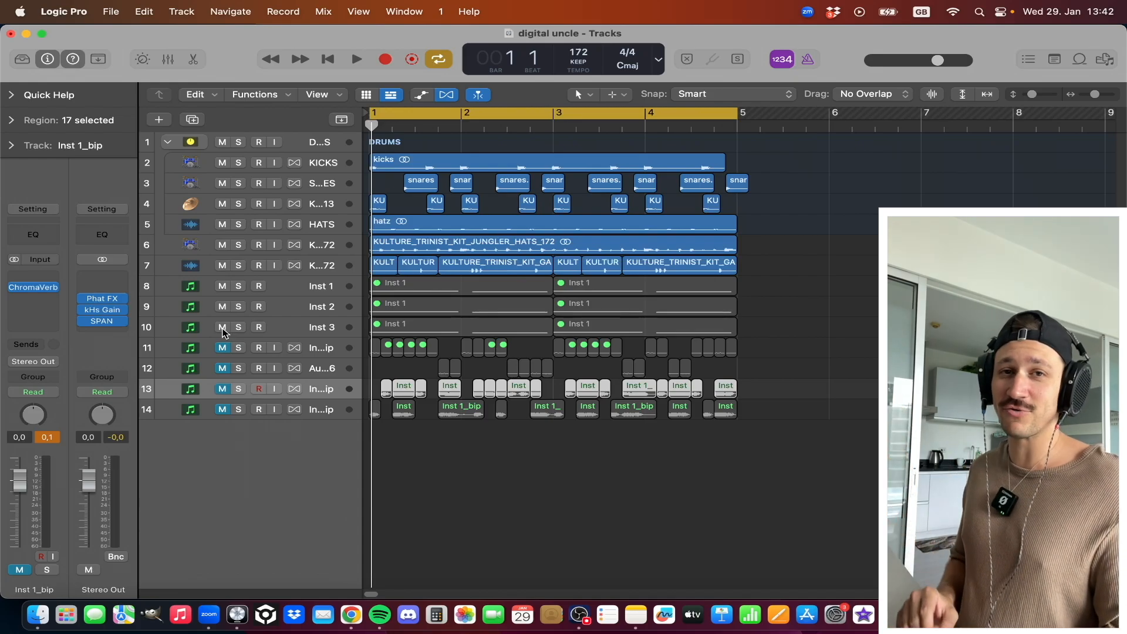
{"action": "key", "text": "space"}
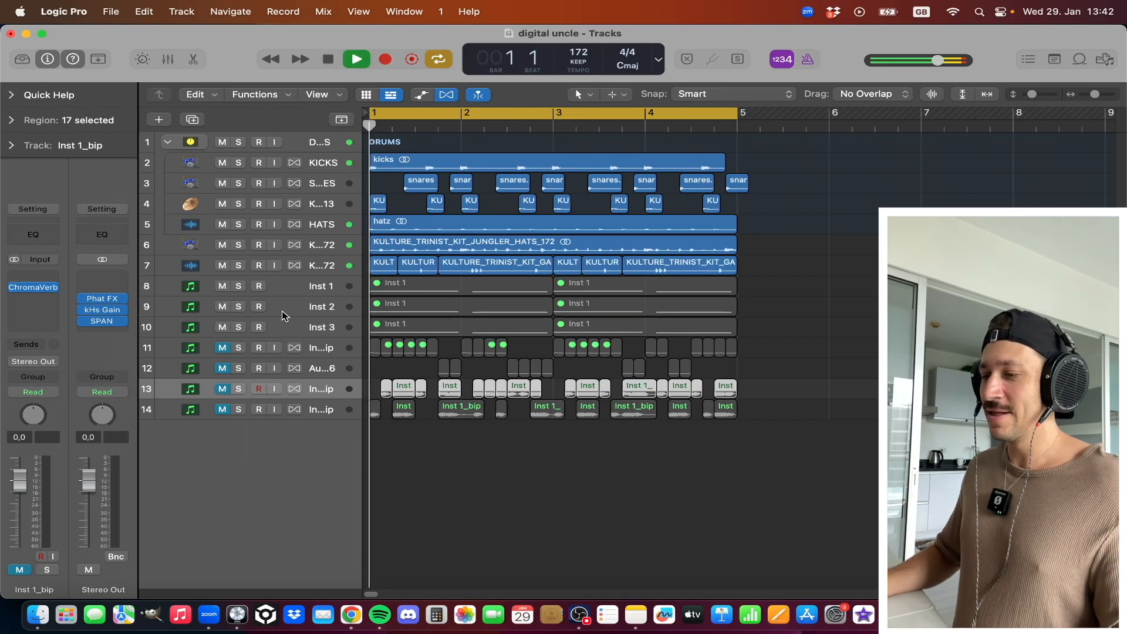
{"action": "left_click", "coordinate": [385, 169]}
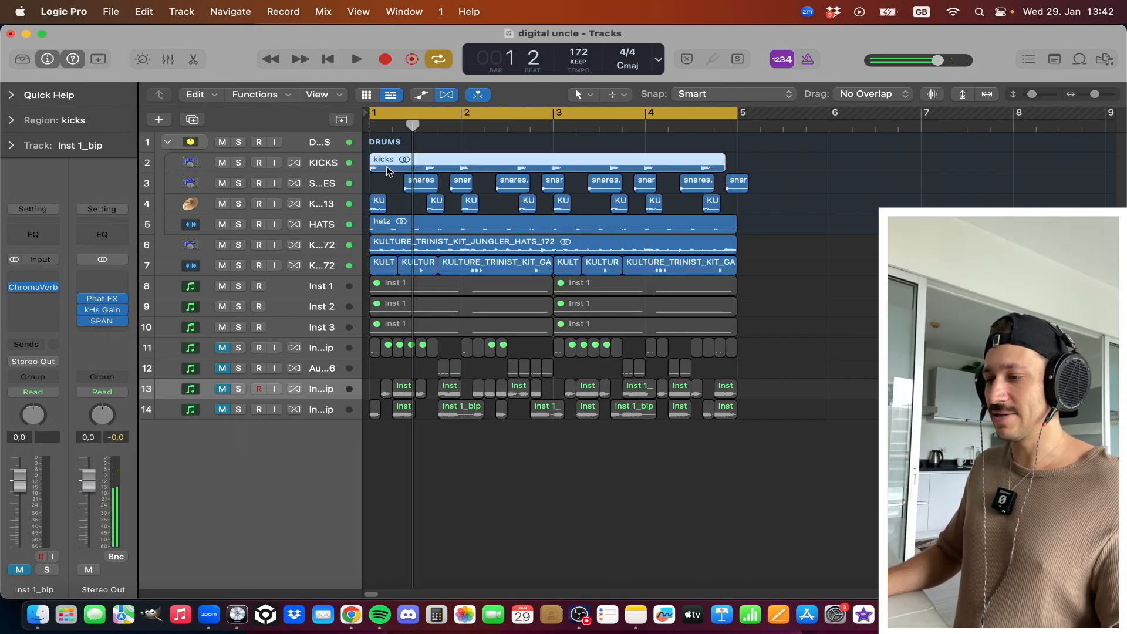
{"action": "key", "text": "super+Right"}
{"action": "key", "text": "space"}
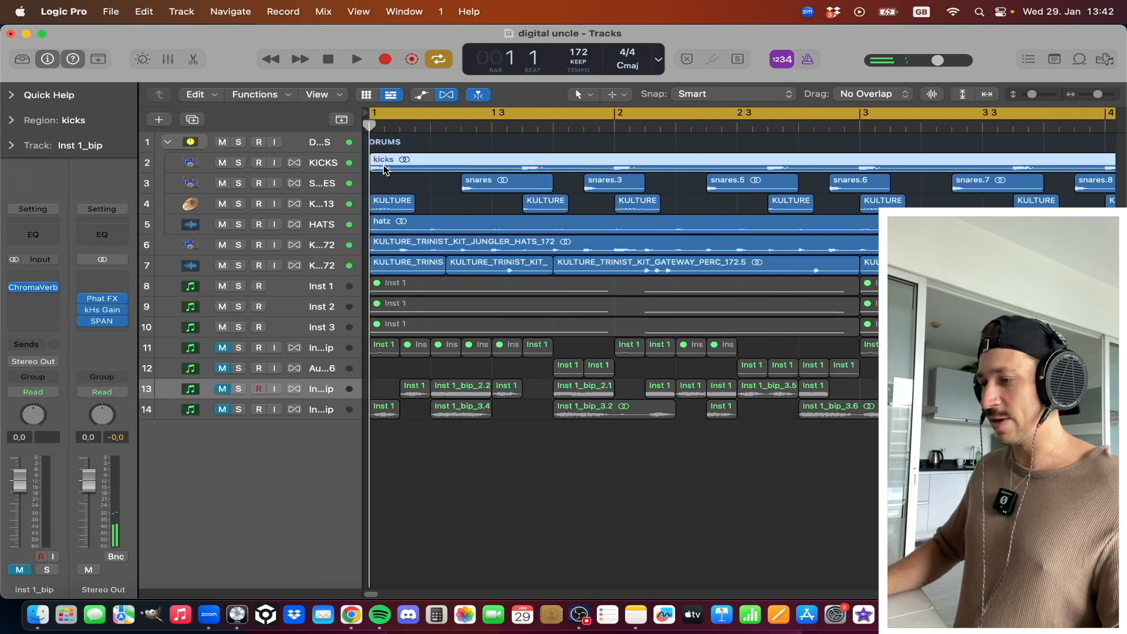
- Fit the four-bar arrangement in view and play the drum loop from bar 1
{"action": "left_click", "coordinate": [461, 126]}
{"action": "left_click_drag", "start_coordinate": [461, 126], "coordinate": [522, 150]}
{"action": "key", "text": "super+Left"}
{"action": "key", "text": "Return"}
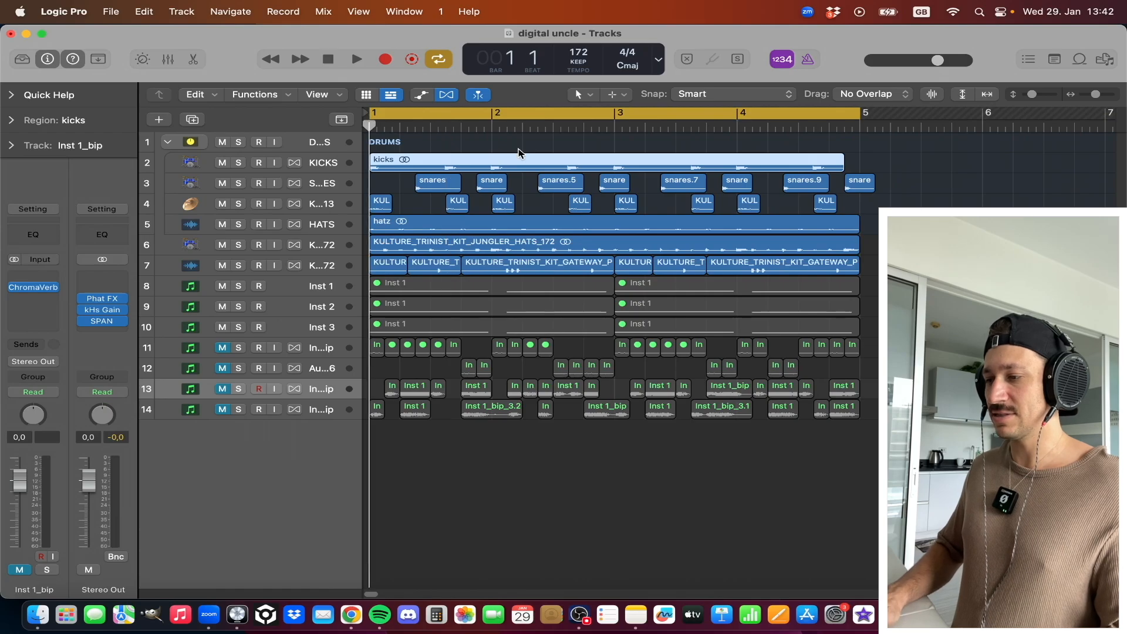
{"action": "left_click", "coordinate": [402, 135]}
{"action": "key", "text": "space"}
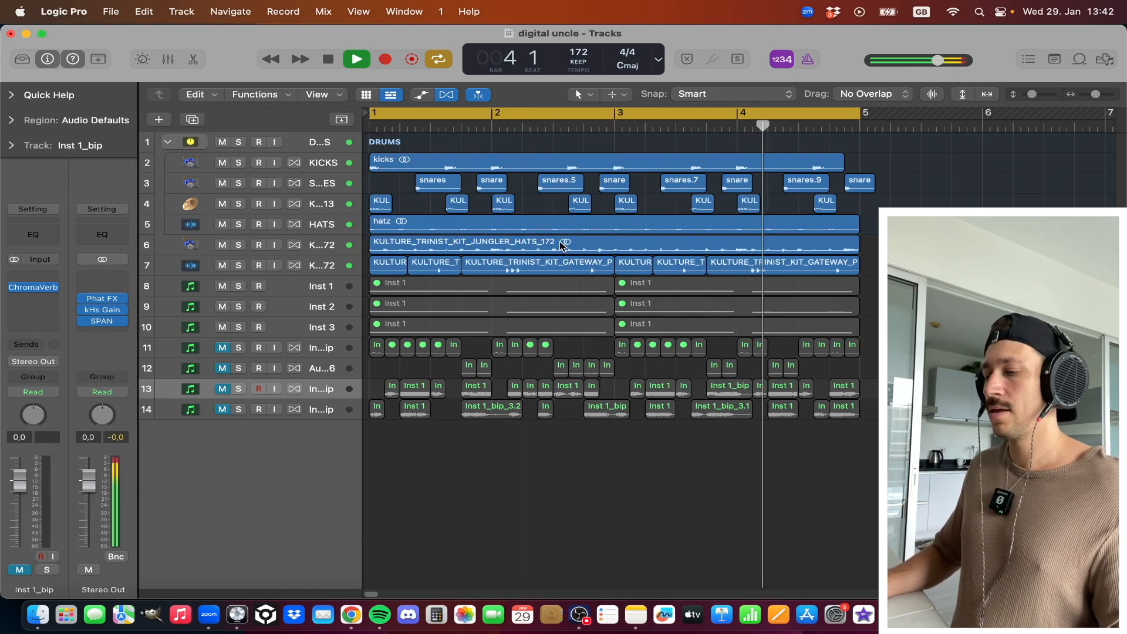
{"action": "key", "text": "space"}
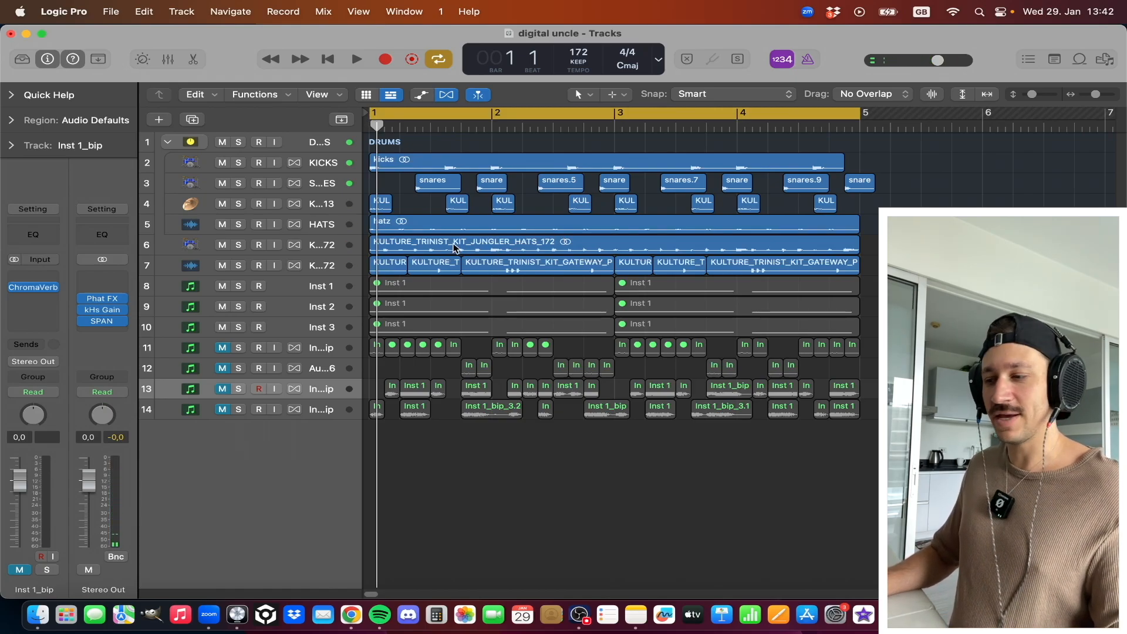
- Solo the KICKS track and track 4 and play them together
{"action": "left_click_drag", "start_coordinate": [413, 205], "coordinate": [381, 208]}
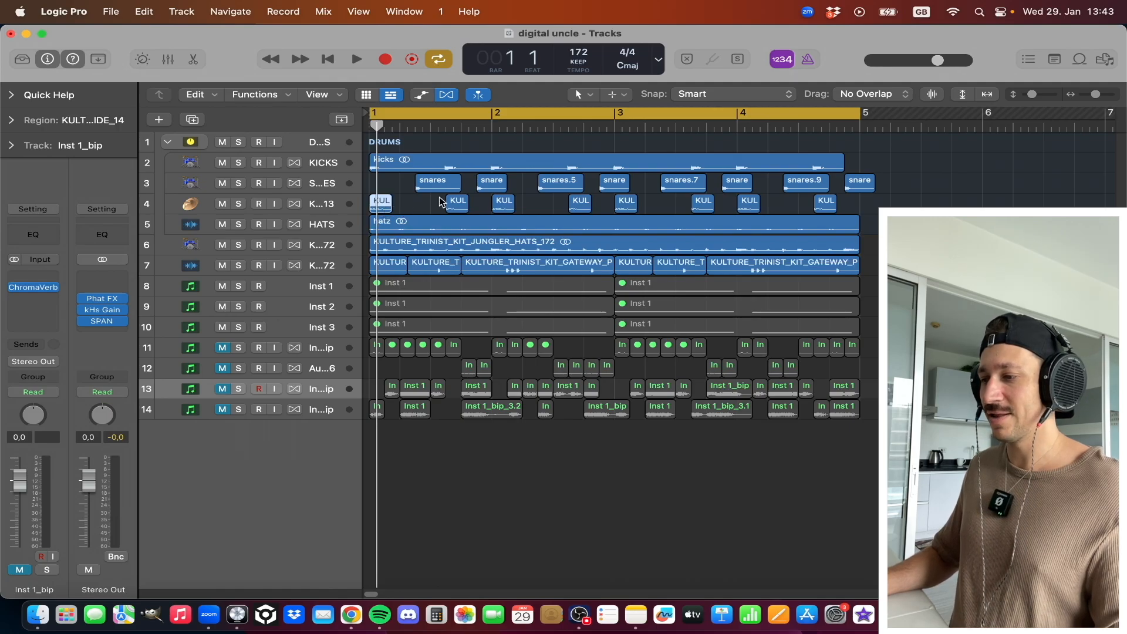
{"action": "left_click_drag", "start_coordinate": [414, 212], "coordinate": [385, 207]}
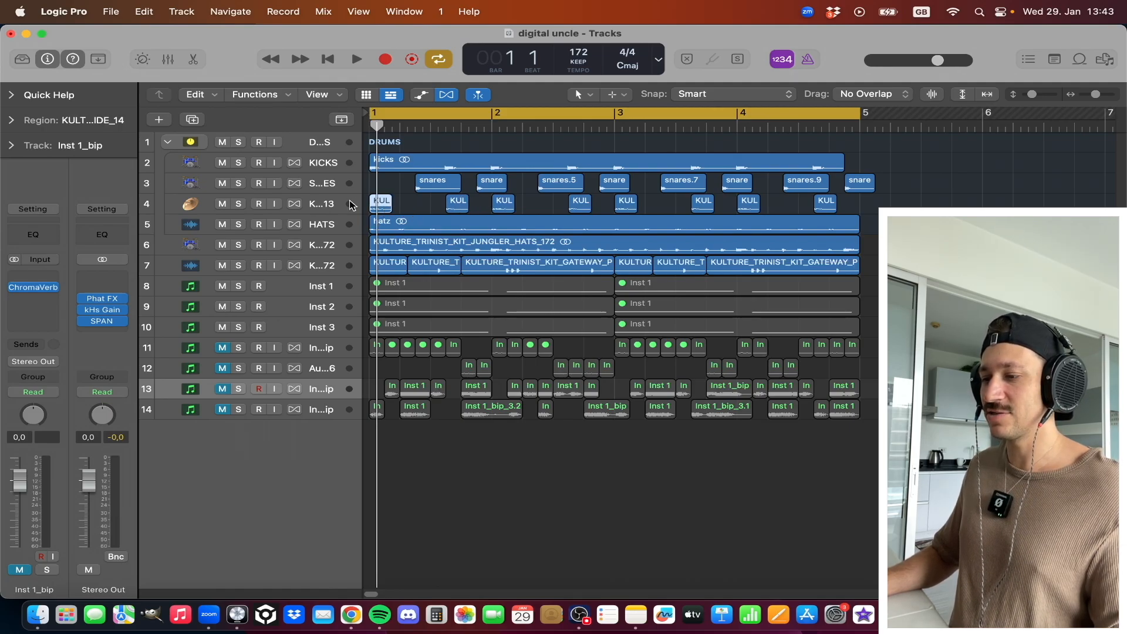
{"action": "key", "text": "space"}
{"action": "left_click", "coordinate": [238, 204]}
{"action": "left_click", "coordinate": [239, 162]}
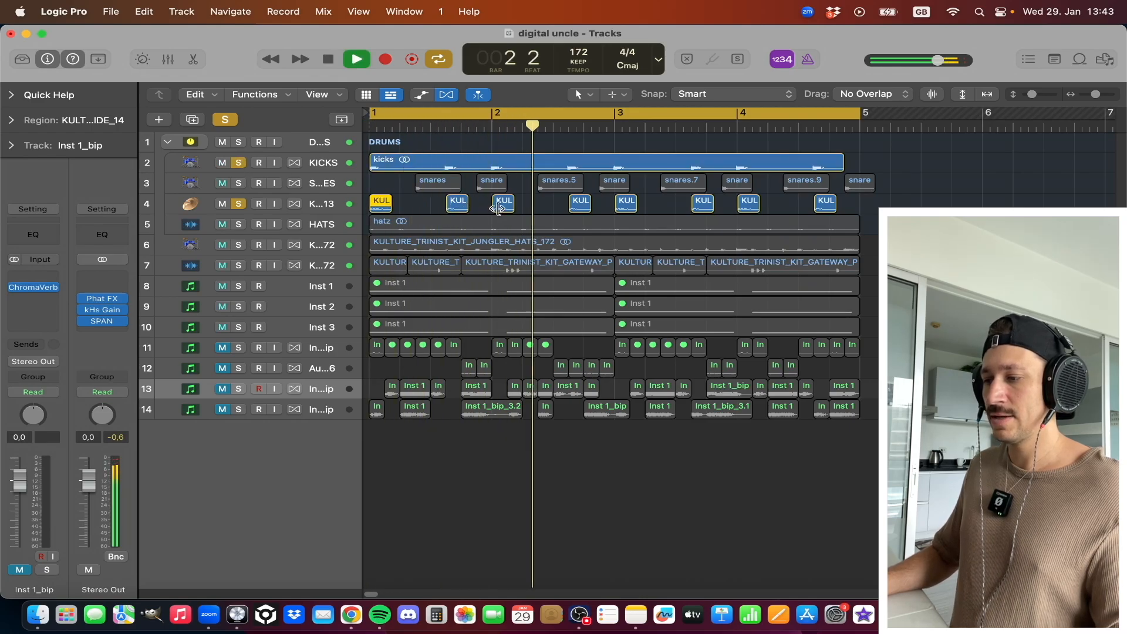
{"action": "key", "text": "space"}
{"action": "left_click", "coordinate": [238, 204]}
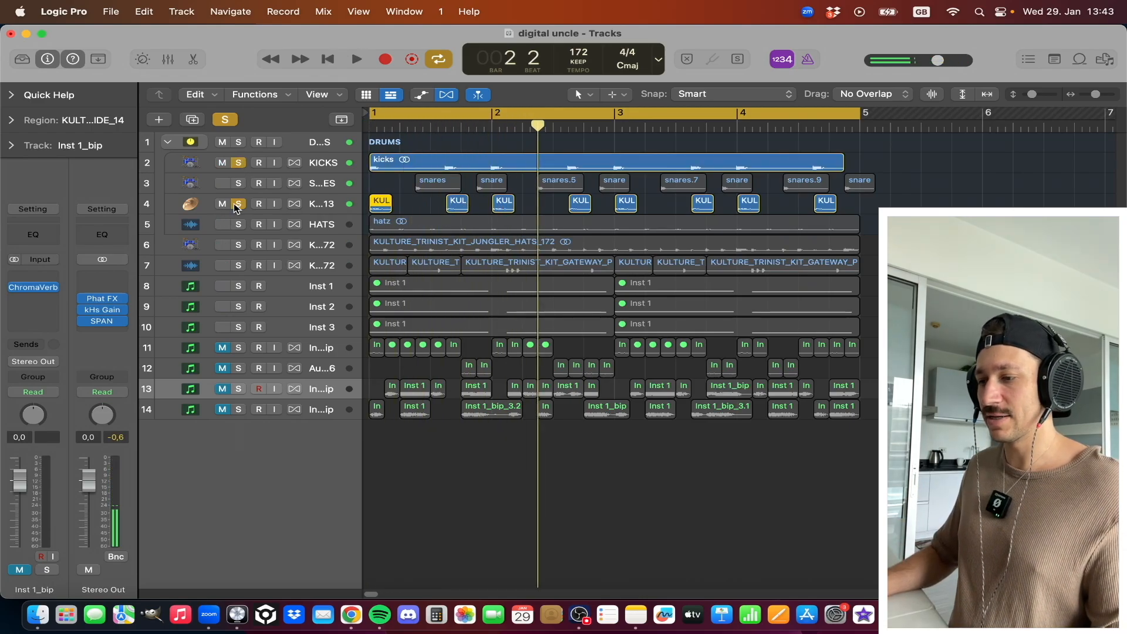
{"action": "key", "text": "space"}
{"action": "key", "text": "space"}
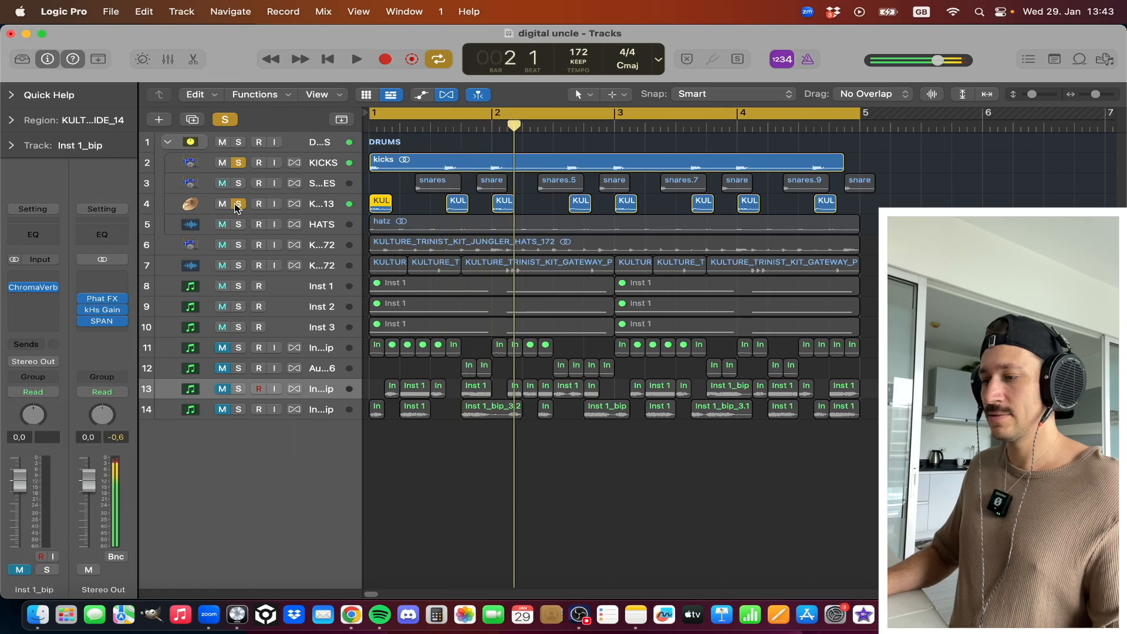
- Clear the solos on KICKS and track 4 and play all the drum tracks together
{"action": "left_click", "coordinate": [237, 204]}
{"action": "left_click", "coordinate": [237, 163]}
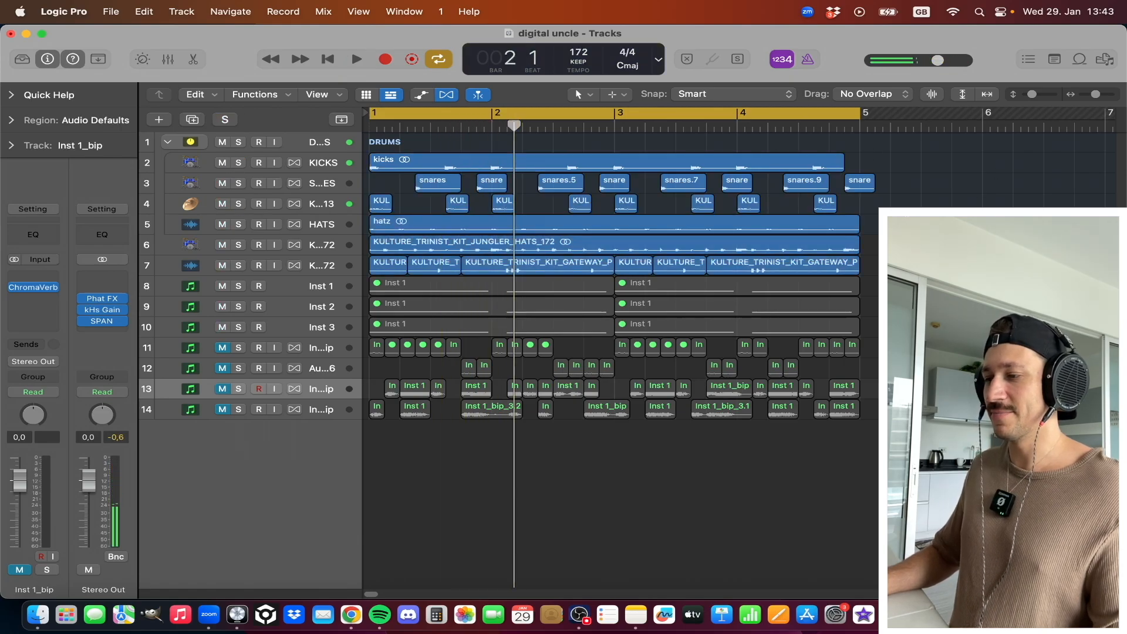
{"action": "key", "text": "space"}
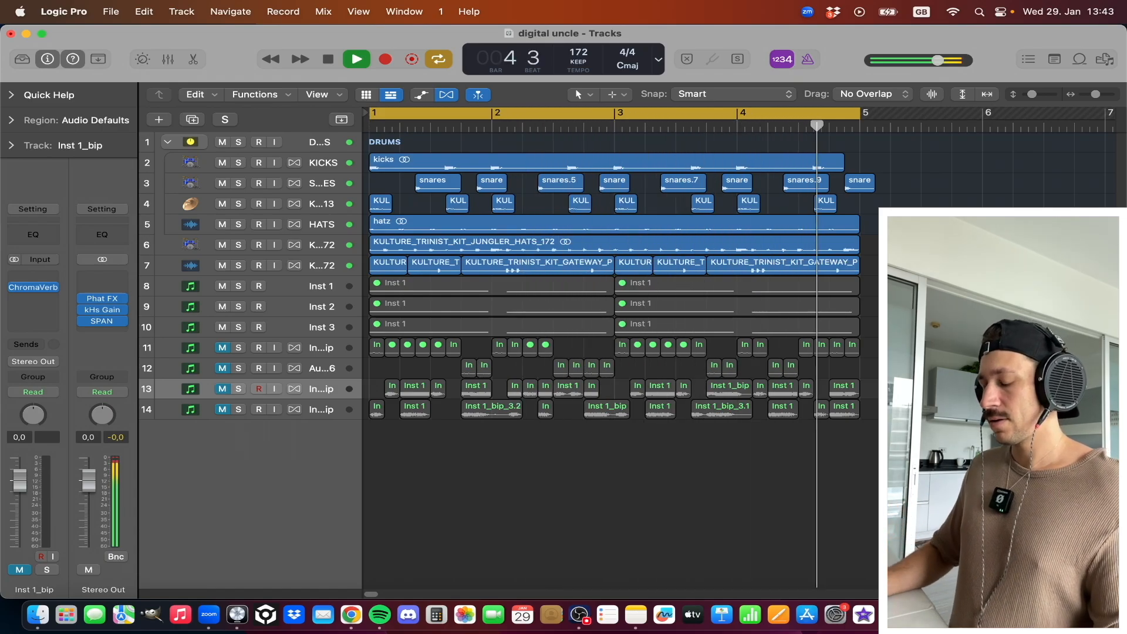
{"action": "key", "text": "space"}
- Unmute tracks 11, 12 and 13 and play them along with the drums
{"action": "left_click_drag", "start_coordinate": [221, 349], "coordinate": [228, 387]}
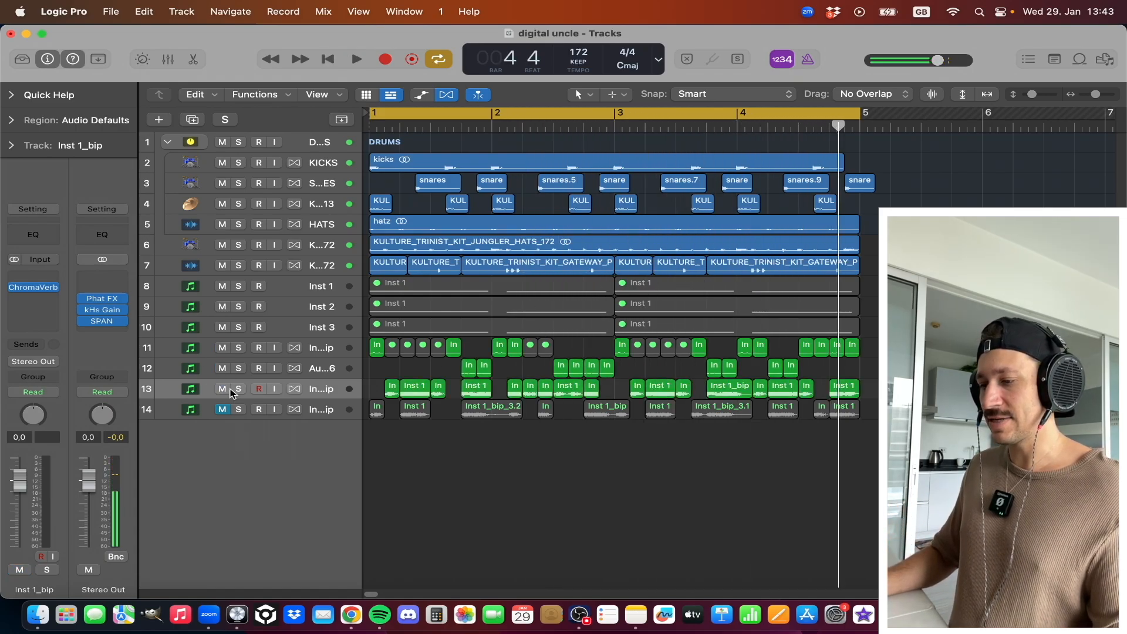
{"action": "key", "text": "space"}
{"action": "key", "text": "space"}
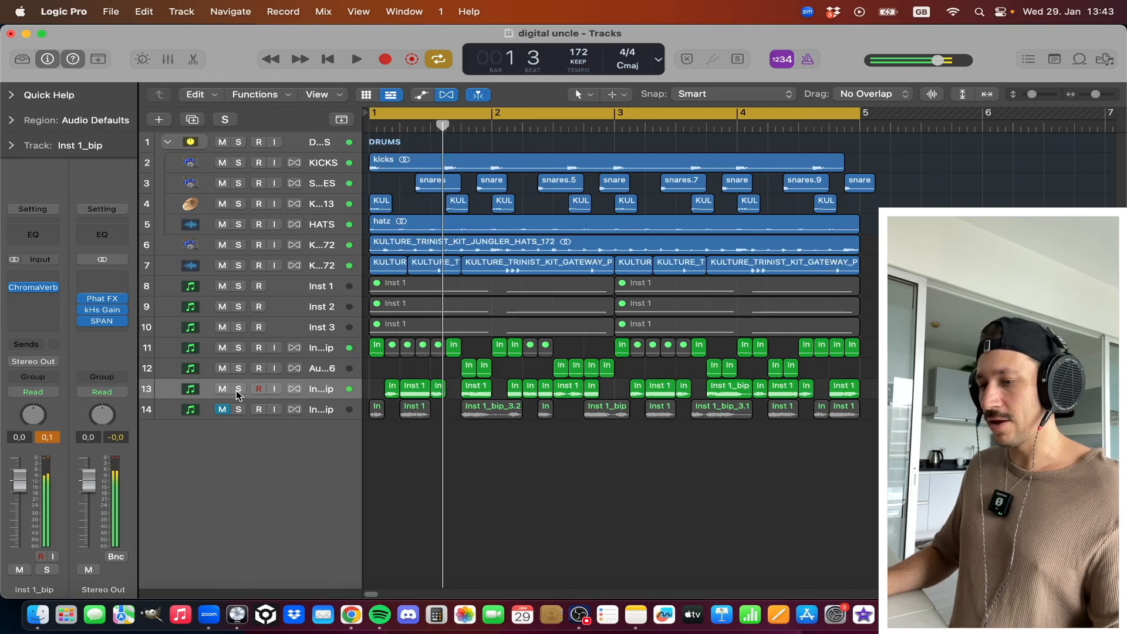
- Solo tracks 11, 12 and 13 and listen to them without the drums
{"action": "left_click", "coordinate": [239, 388]}
{"action": "left_click", "coordinate": [238, 368]}
{"action": "left_click", "coordinate": [239, 347]}
{"action": "key", "text": "space"}
{"action": "key", "text": "space"}
{"action": "key", "text": "space"}
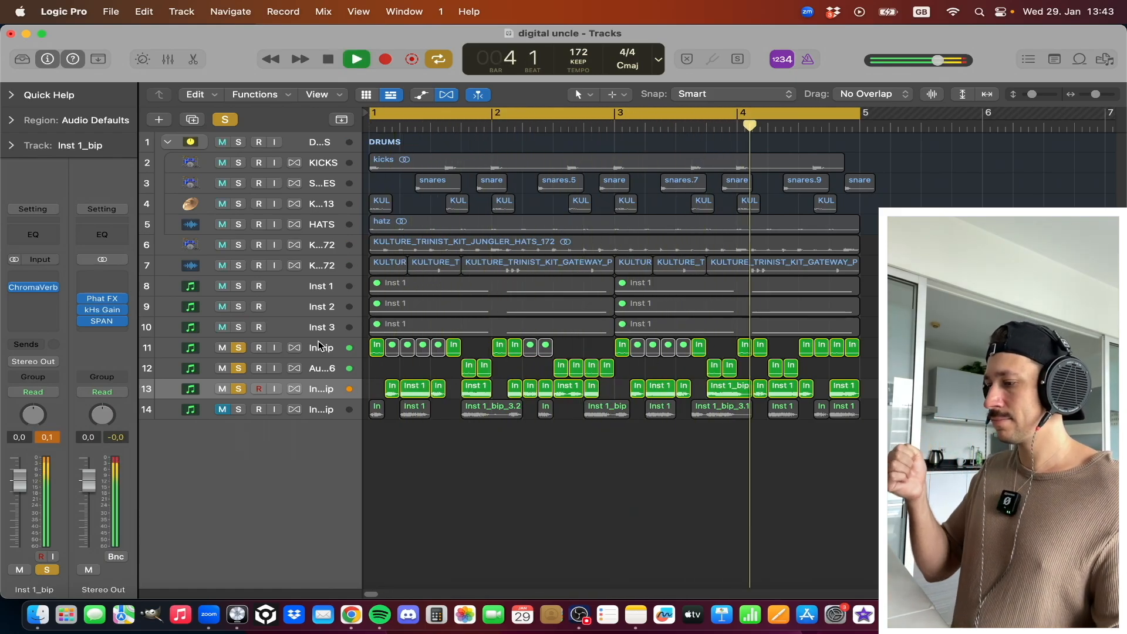
{"action": "key", "text": "space"}
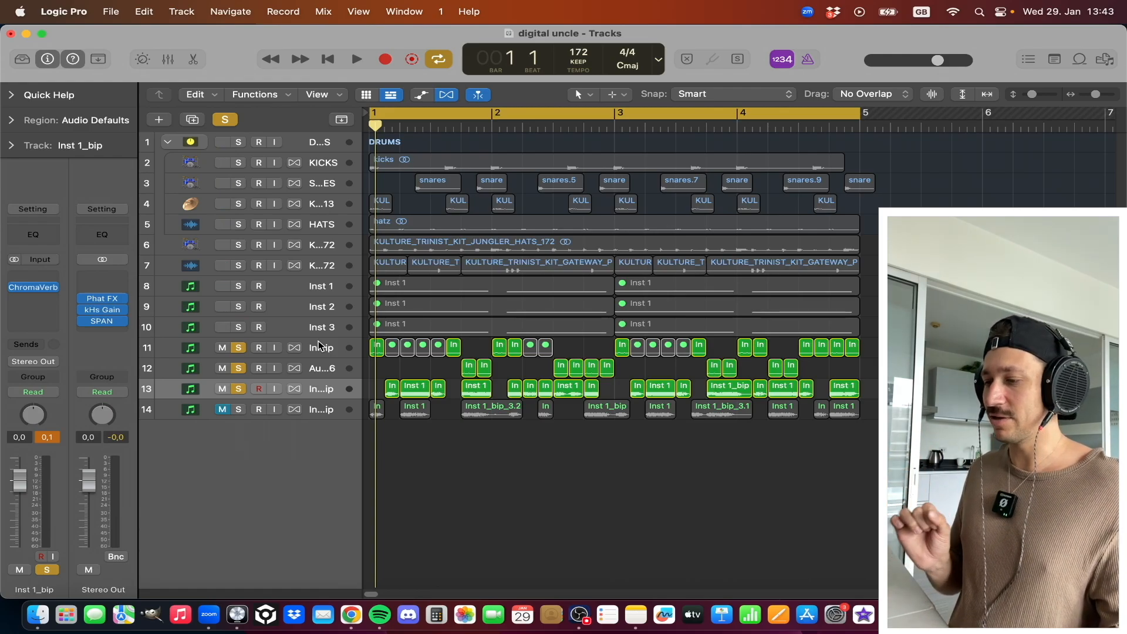
- Remove tracks 12 and 13 from the solo and play track 11 alone
{"action": "left_click", "coordinate": [245, 366]}
{"action": "left_click", "coordinate": [240, 387]}
{"action": "key", "text": "space"}
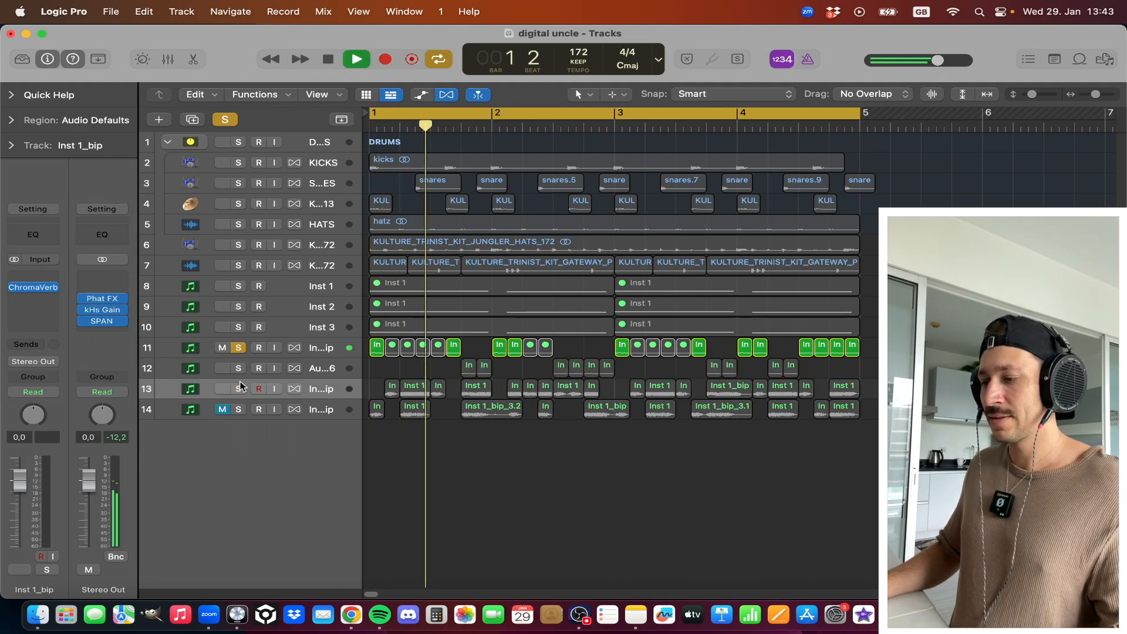
{"action": "key", "text": "space"}
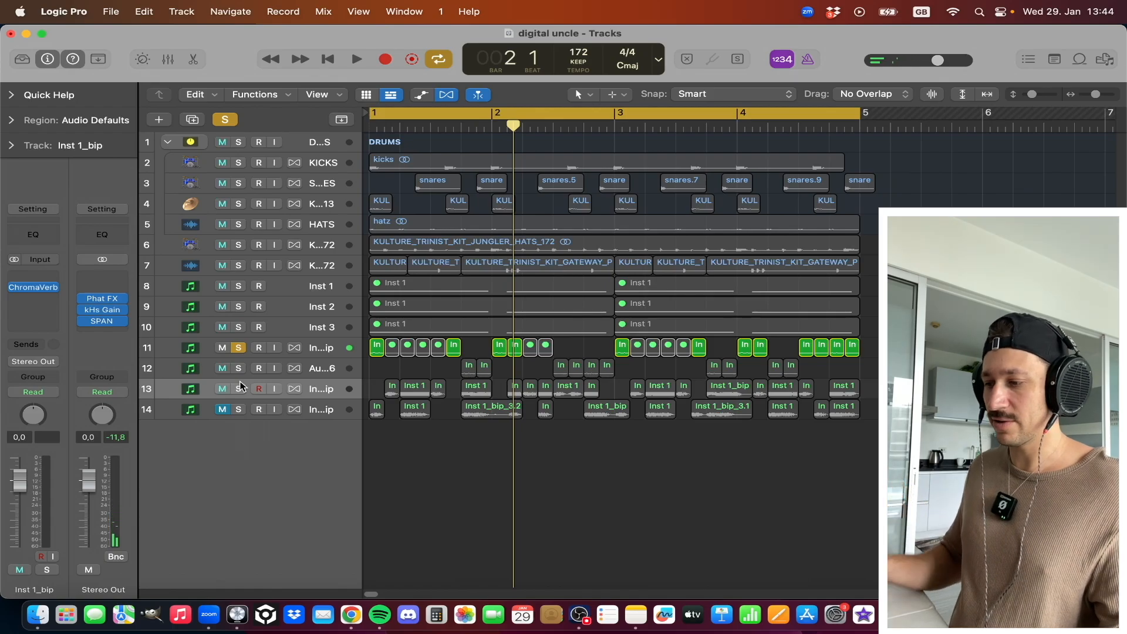
- Clear the solo on track 11, unmute both regions on the Inst 1 track, and play that track soloed
{"action": "left_click", "coordinate": [239, 351]}
{"action": "left_click", "coordinate": [284, 294]}
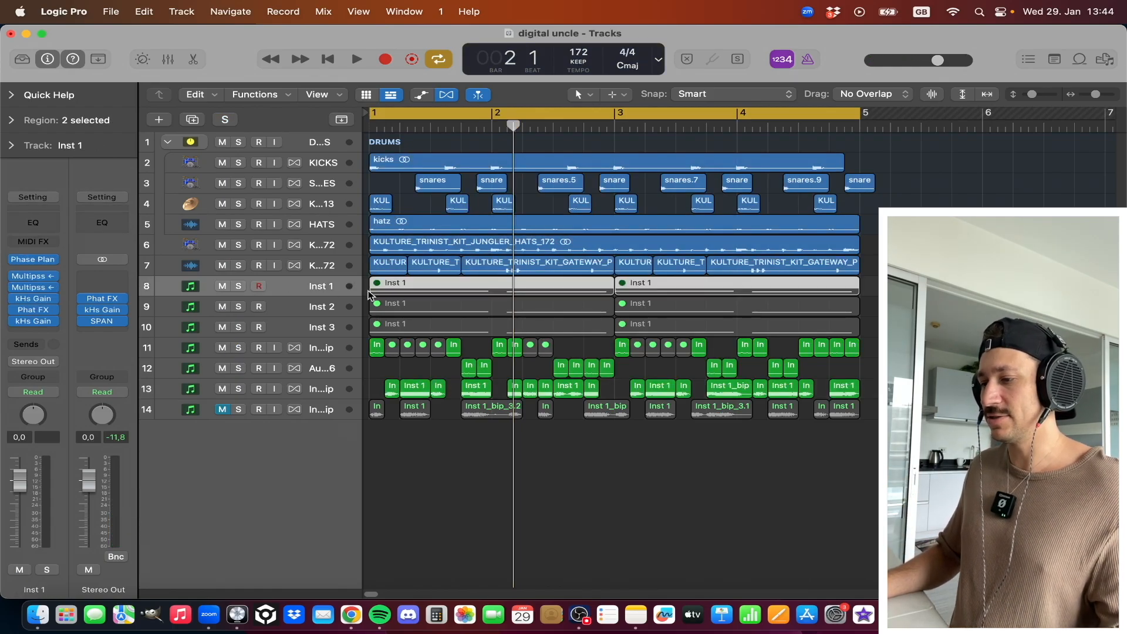
{"action": "key", "text": "ctrl+m"}
{"action": "left_click", "coordinate": [238, 286]}
{"action": "key", "text": "space"}
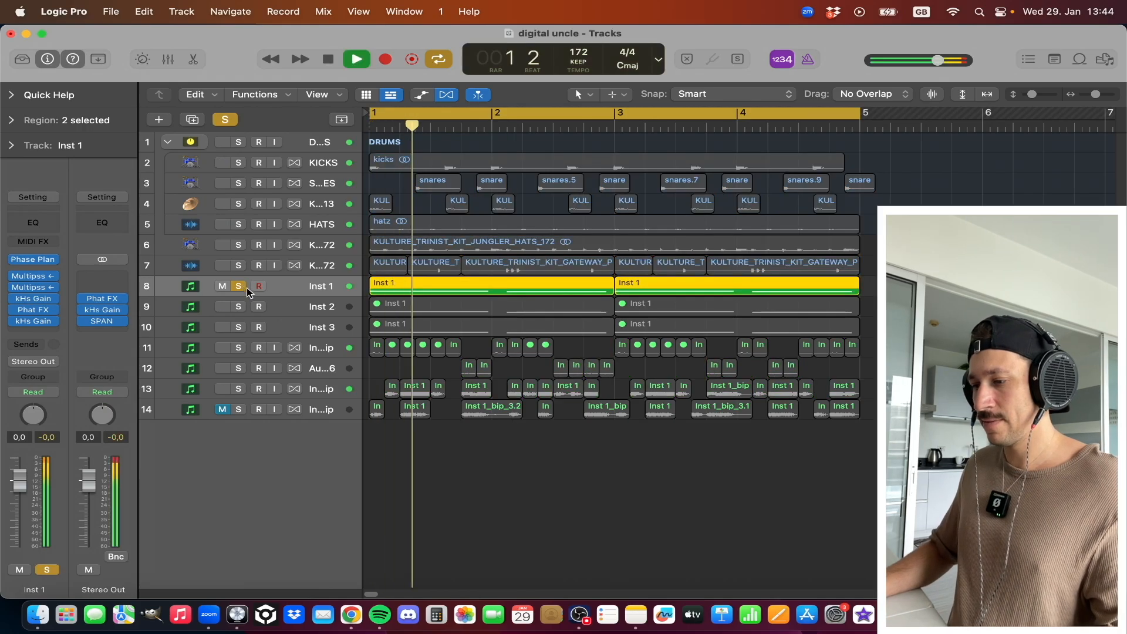
- Unmute the first region on the Inst 2 track and play Inst 2 soloed in place of Inst 1
{"action": "key", "text": "space"}
{"action": "left_click", "coordinate": [406, 309]}
{"action": "key", "text": "ctrl+m"}
{"action": "left_click", "coordinate": [238, 307]}
{"action": "left_click", "coordinate": [239, 286]}
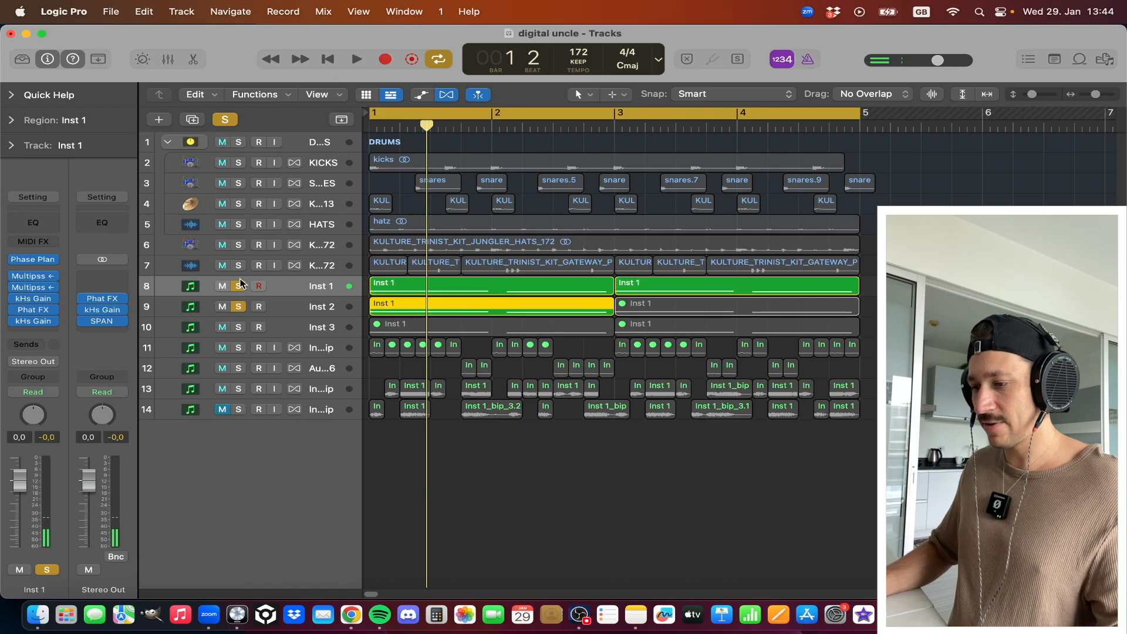
{"action": "key", "text": "space"}
{"action": "key", "text": "space"}
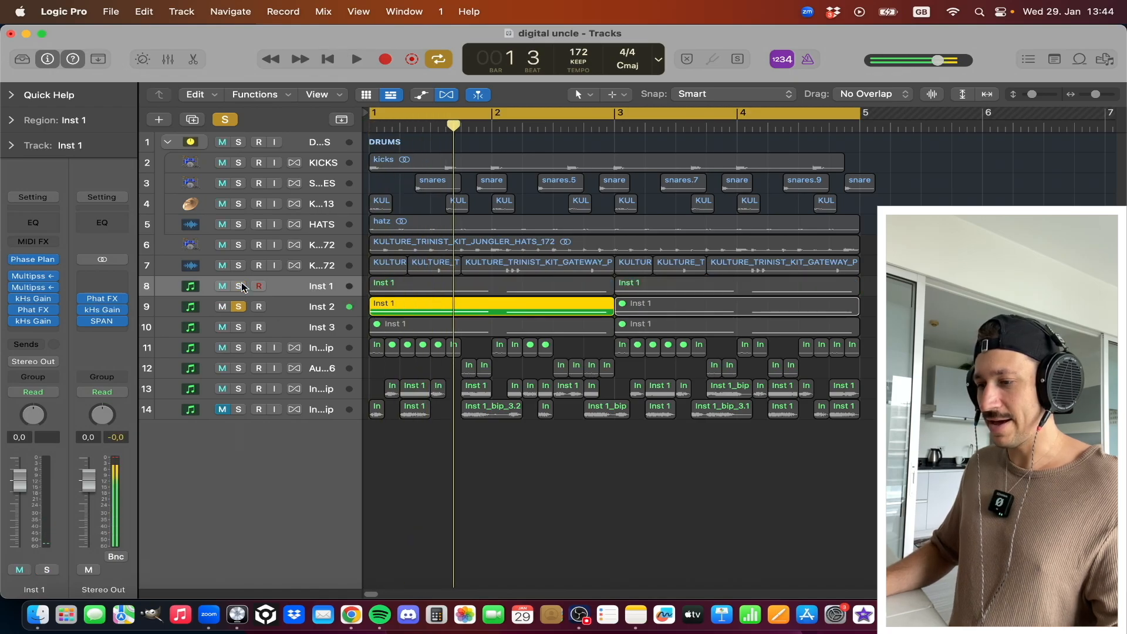
- Switch the solo back from Inst 2 to Inst 1 and open the Inst 1 track's Phase Plant instrument
{"action": "left_click", "coordinate": [239, 286]}
{"action": "left_click", "coordinate": [239, 307]}
{"action": "left_click", "coordinate": [303, 289]}
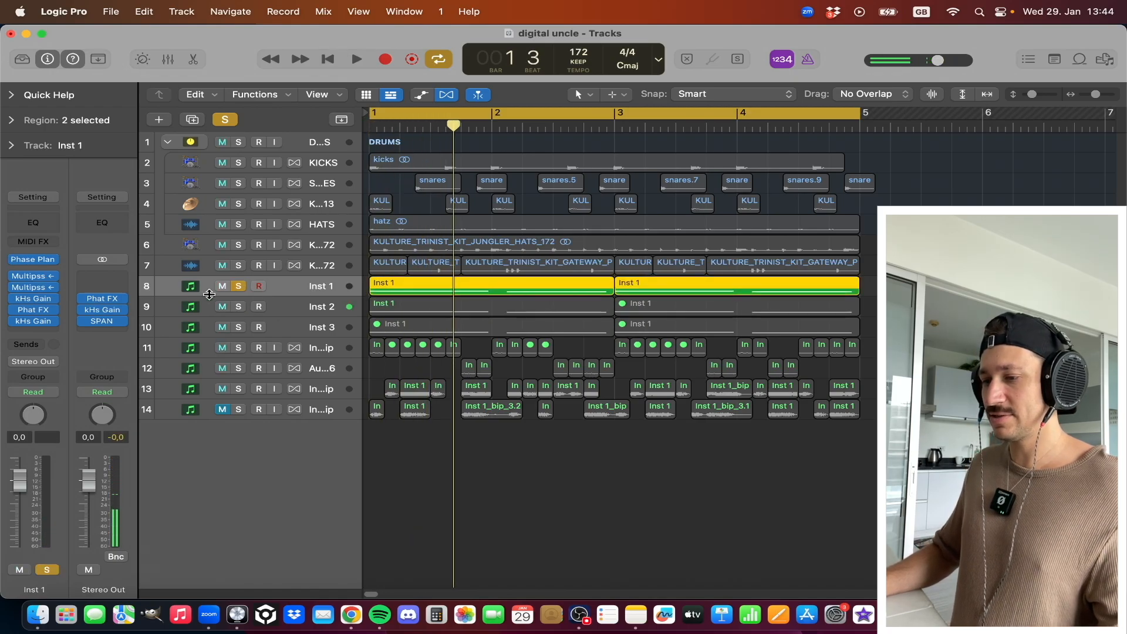
{"action": "left_click", "coordinate": [37, 263]}
{"action": "left_click_drag", "start_coordinate": [420, 196], "coordinate": [79, 7]}
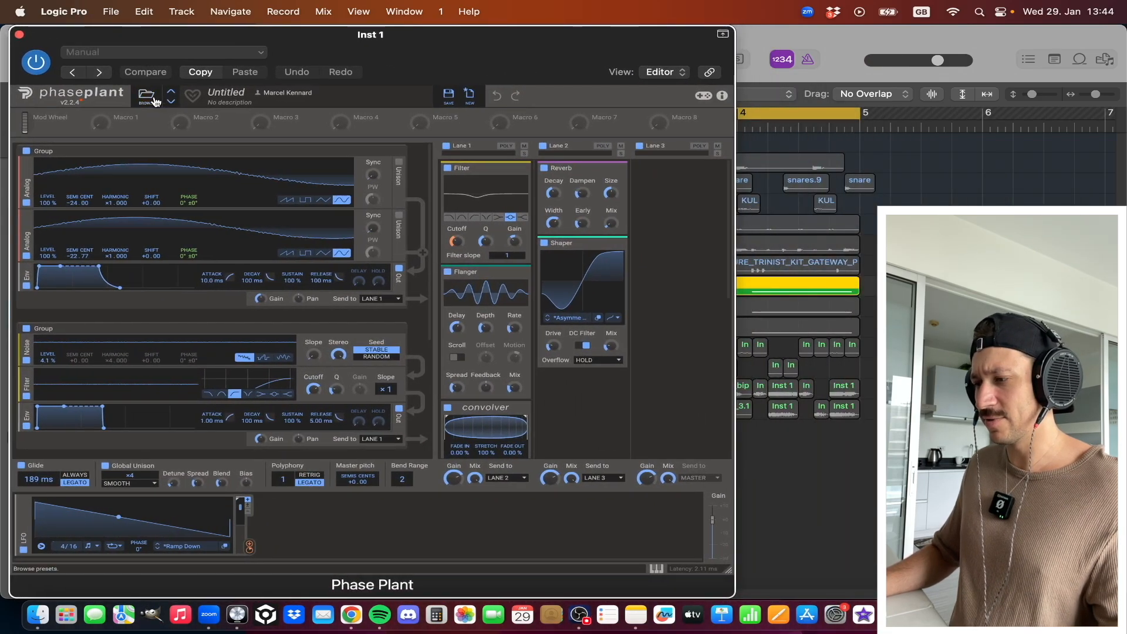
- Look over the Phase Plant presets and generator groups, and open the Granular generator's sample browser
{"action": "left_click", "coordinate": [150, 102]}
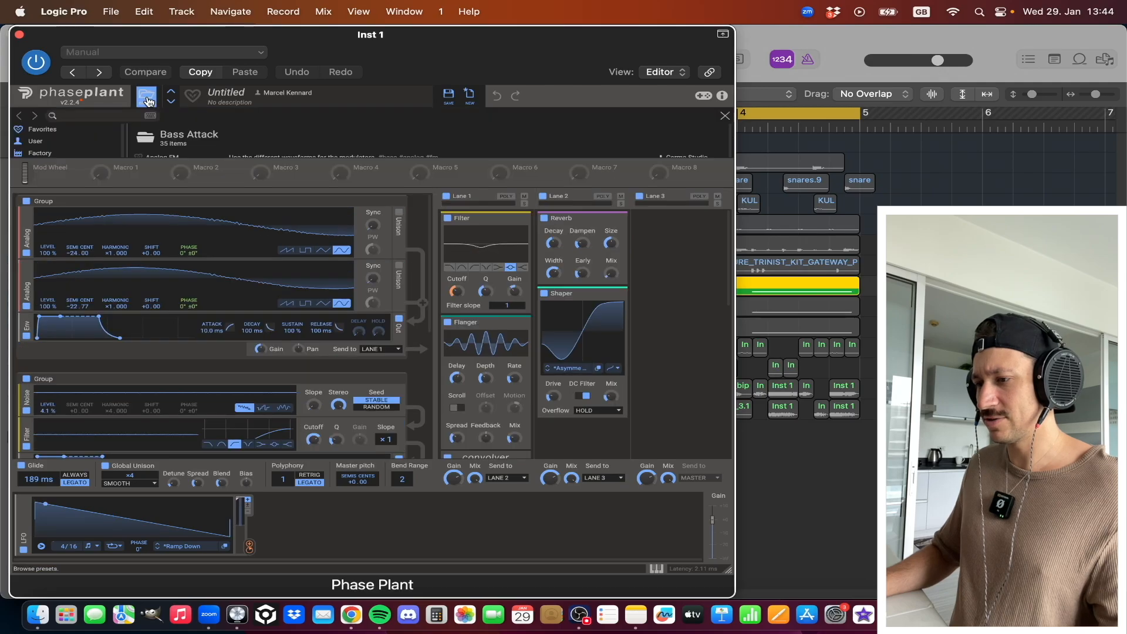
{"action": "left_click", "coordinate": [140, 96]}
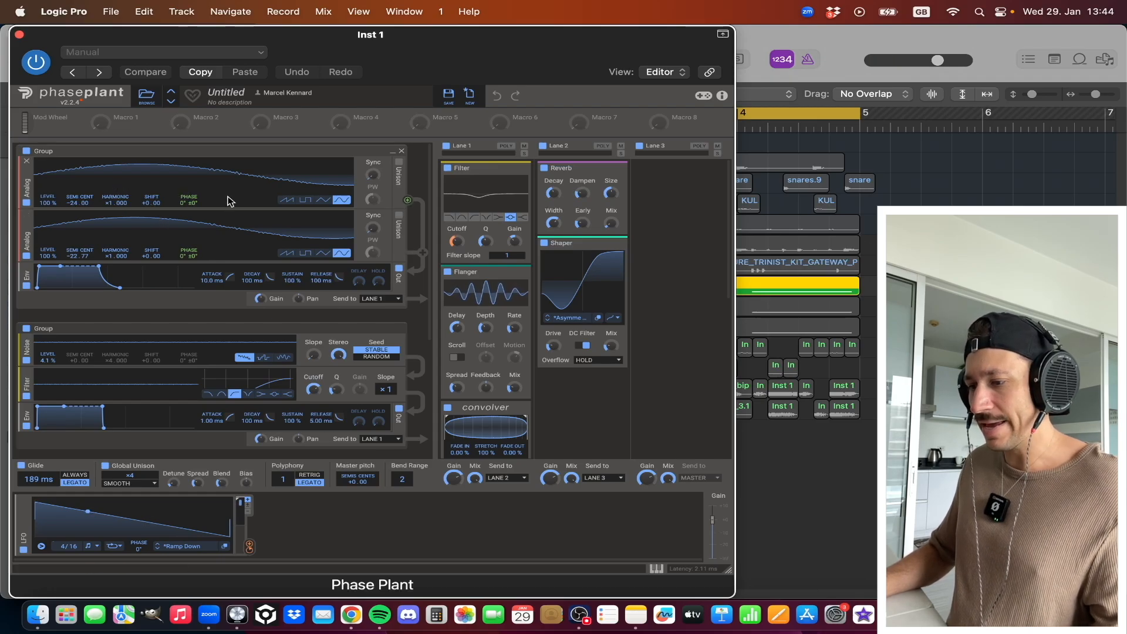
{"action": "scroll", "coordinate": [234, 303], "scroll_direction": "down", "scroll_amount": 3}
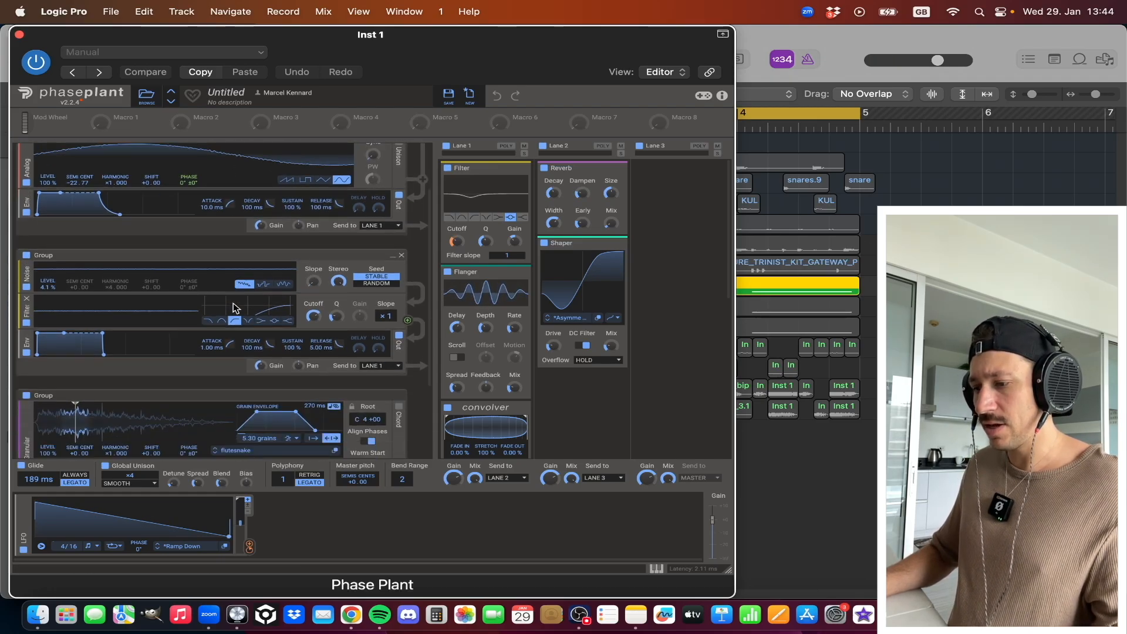
{"action": "scroll", "coordinate": [233, 364], "scroll_direction": "down", "scroll_amount": 4}
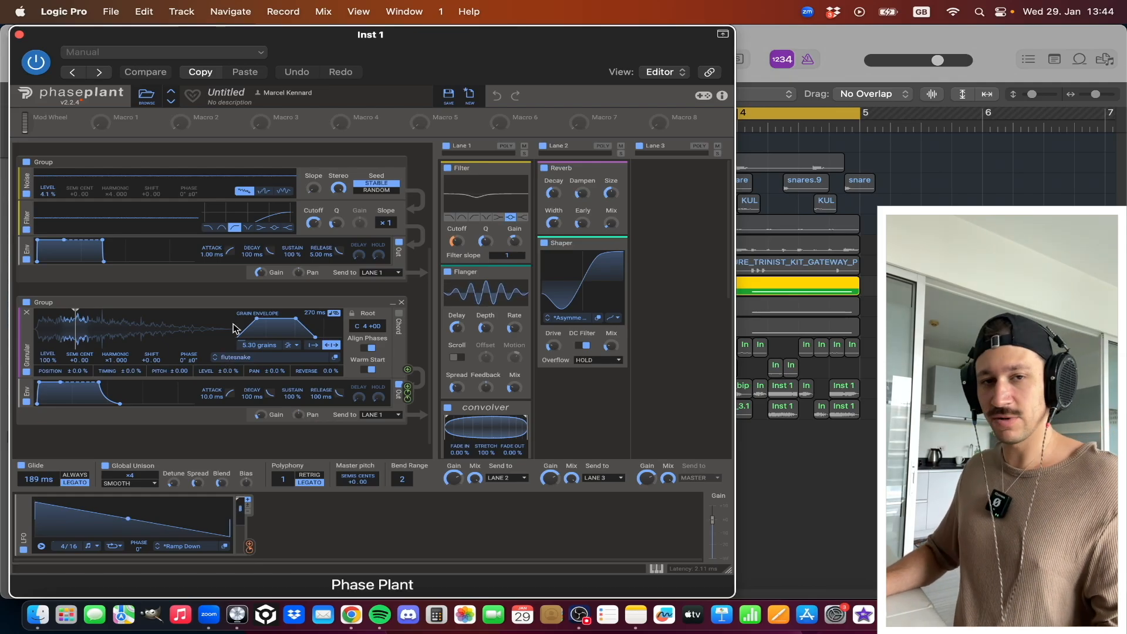
{"action": "left_click", "coordinate": [268, 360]}
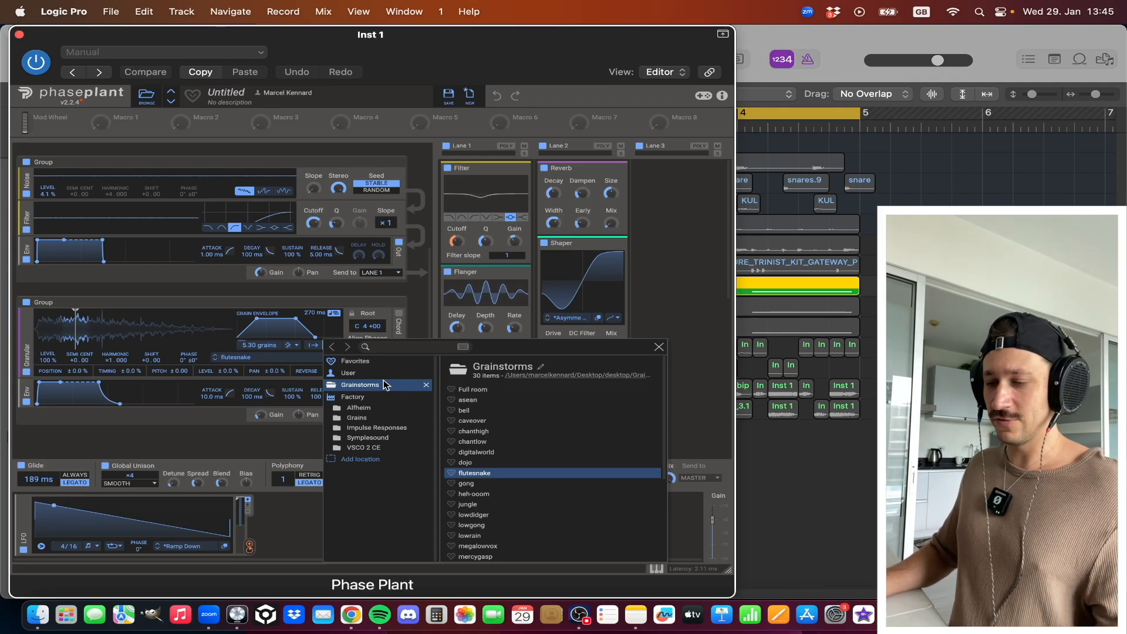
- Look through the samples in the Grainstorms folder and close the sample browser, keeping flutesnake loaded
{"action": "scroll", "coordinate": [484, 459], "scroll_direction": "down", "scroll_amount": 3}
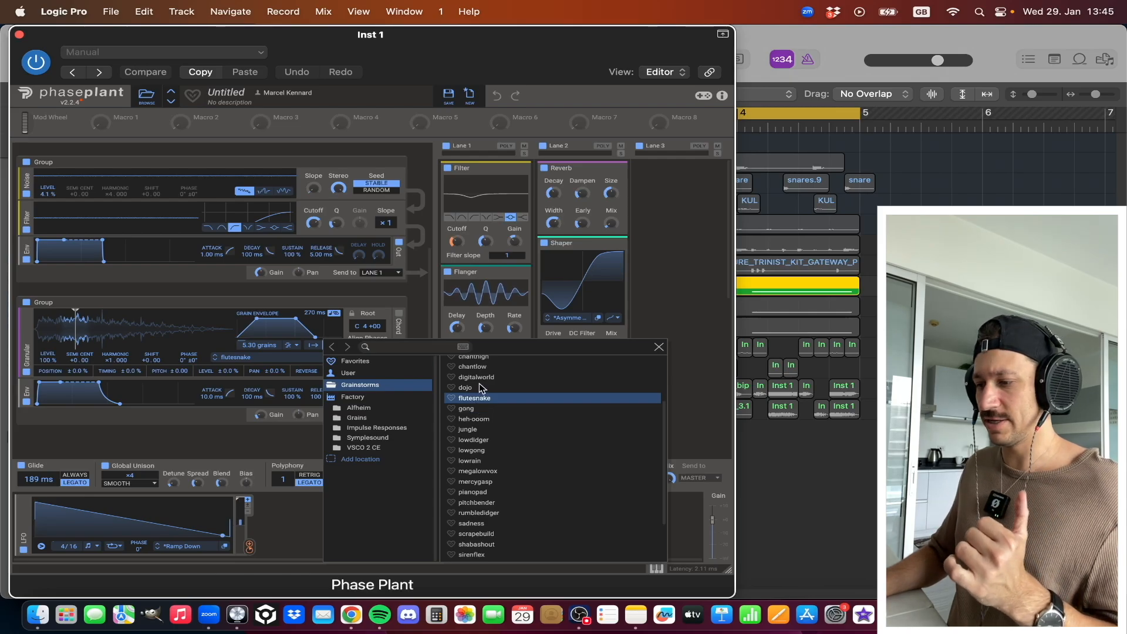
{"action": "scroll", "coordinate": [479, 403], "scroll_direction": "up", "scroll_amount": 1}
{"action": "scroll", "coordinate": [481, 402], "scroll_direction": "up", "scroll_amount": 1}
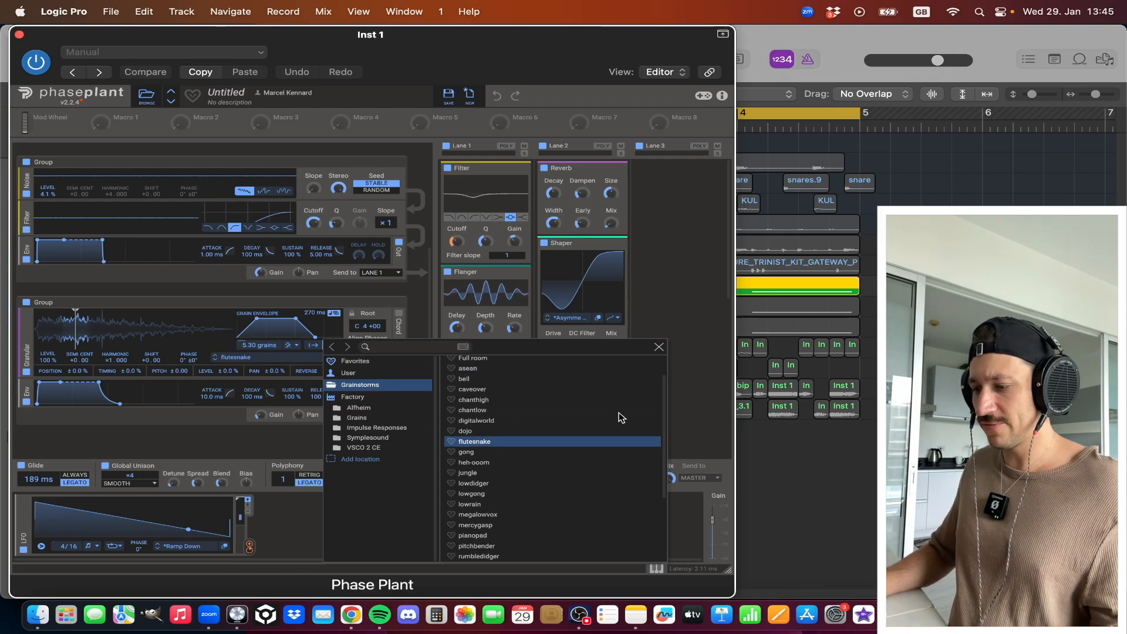
{"action": "left_click", "coordinate": [659, 347]}
- Bypass Lane 1, Lane 2, the Analog group and the Noise group to play only the Granular group
{"action": "scroll", "coordinate": [156, 315], "scroll_direction": "up", "scroll_amount": 3}
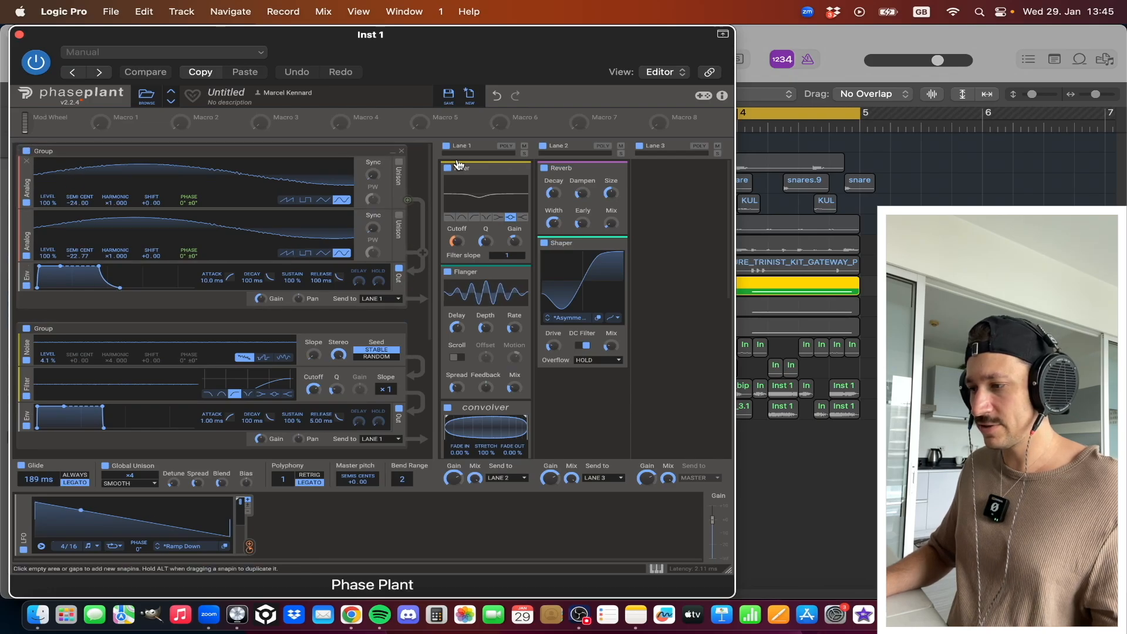
{"action": "left_click", "coordinate": [446, 146]}
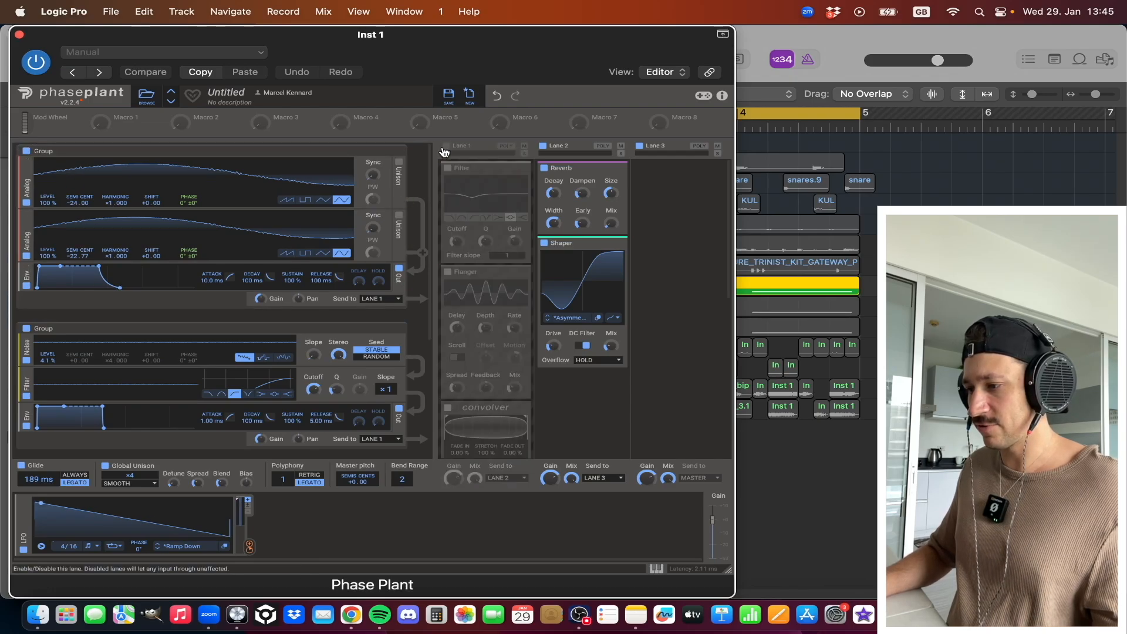
{"action": "left_click", "coordinate": [543, 146]}
{"action": "left_click", "coordinate": [26, 151]}
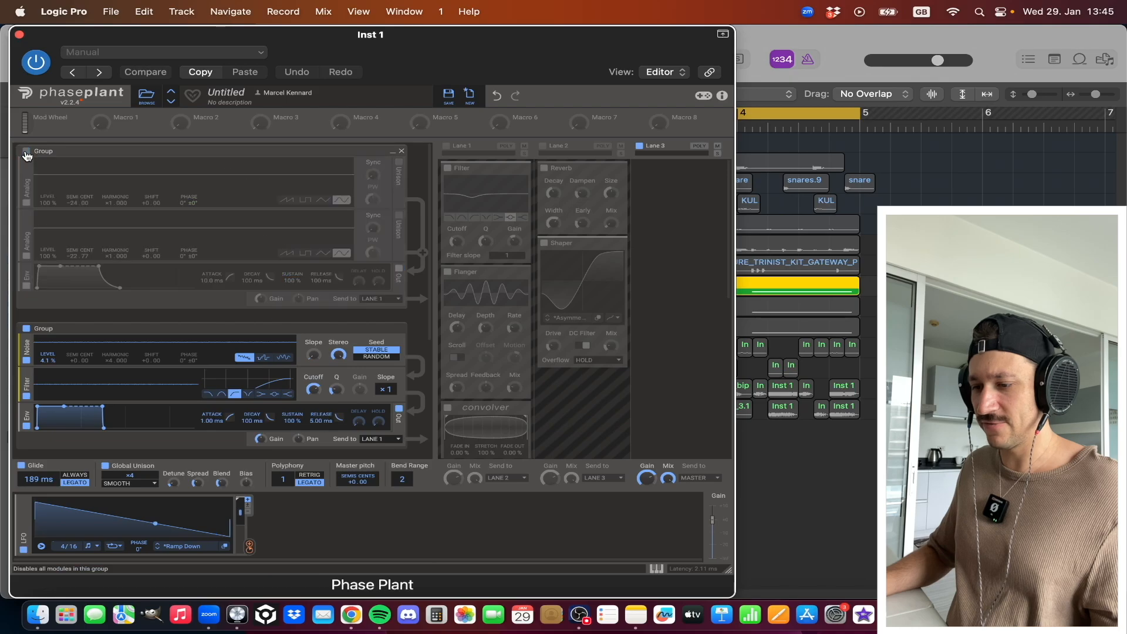
{"action": "scroll", "coordinate": [219, 308], "scroll_direction": "down", "scroll_amount": 3}
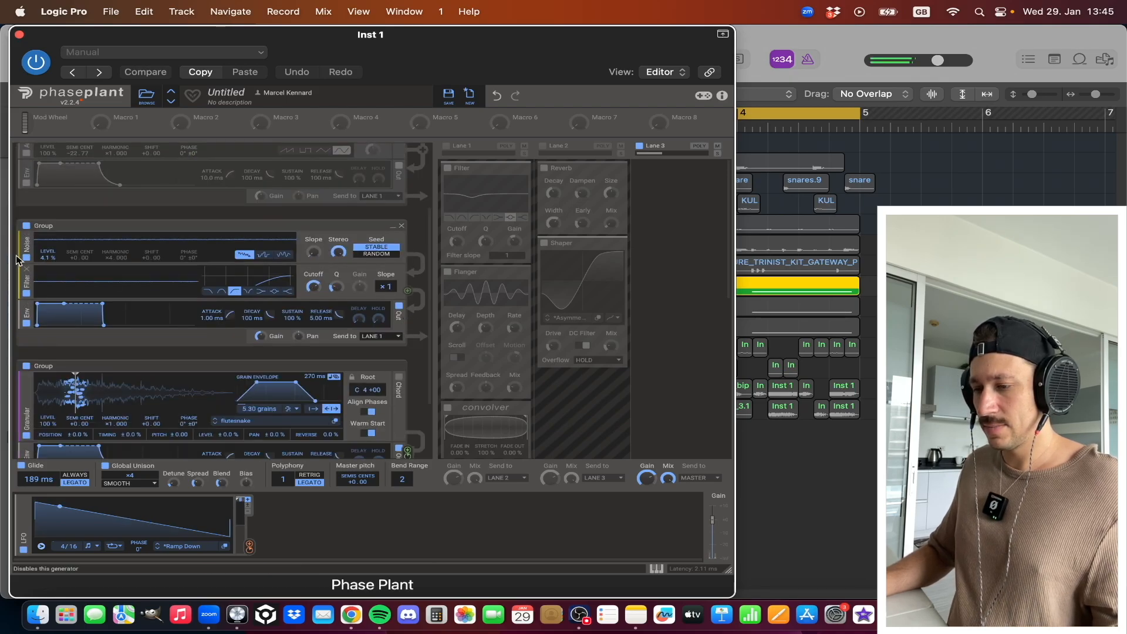
{"action": "left_click", "coordinate": [26, 226]}
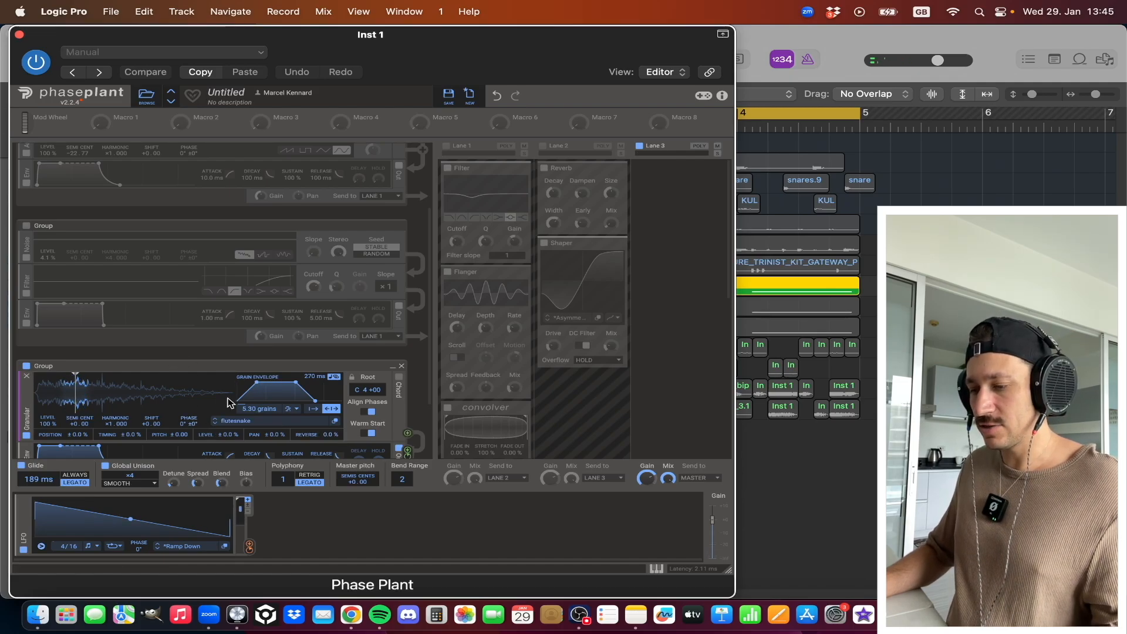
{"action": "scroll", "coordinate": [209, 437], "scroll_direction": "down", "scroll_amount": 3}
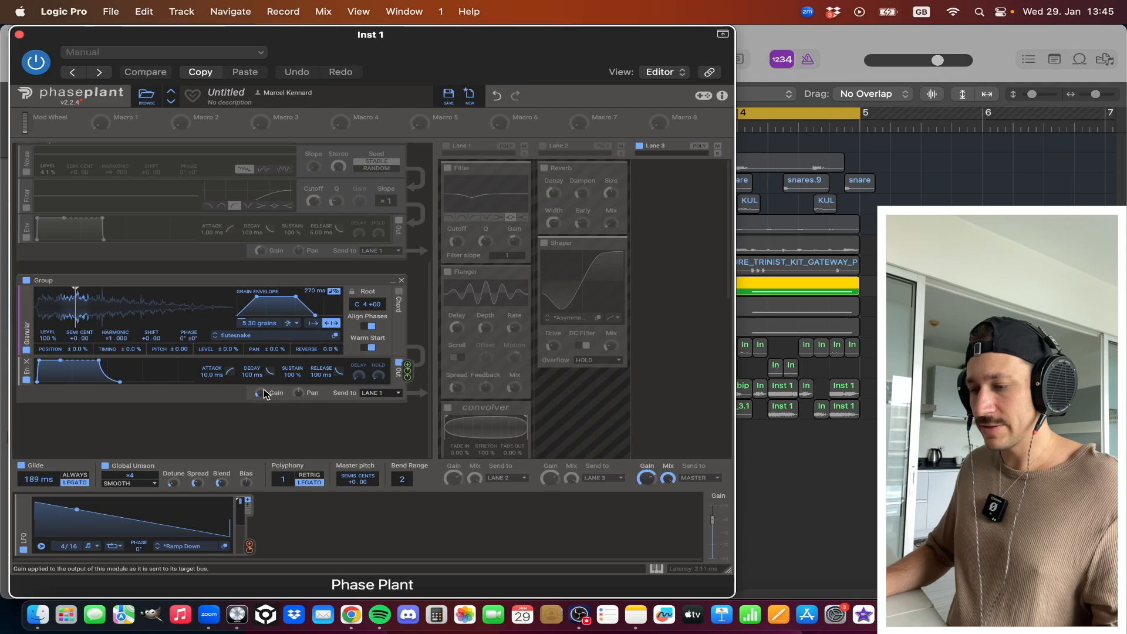
- Re-enable the Analog group and compare it with its second oscillator switched off and back on
{"action": "scroll", "coordinate": [93, 234], "scroll_direction": "up", "scroll_amount": 5}
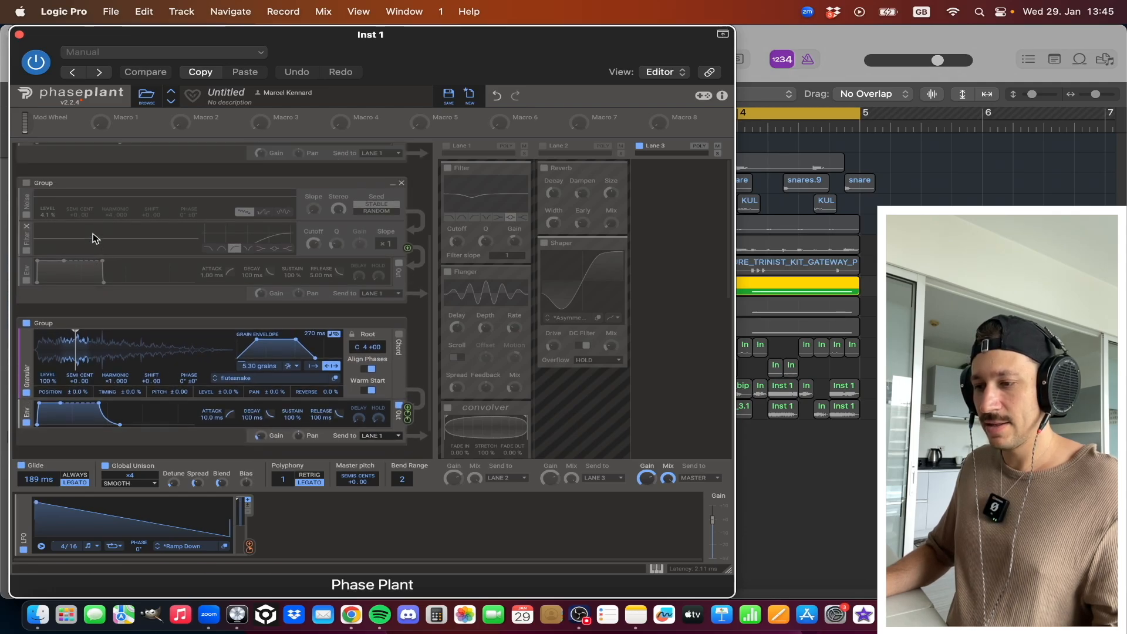
{"action": "left_click", "coordinate": [26, 152]}
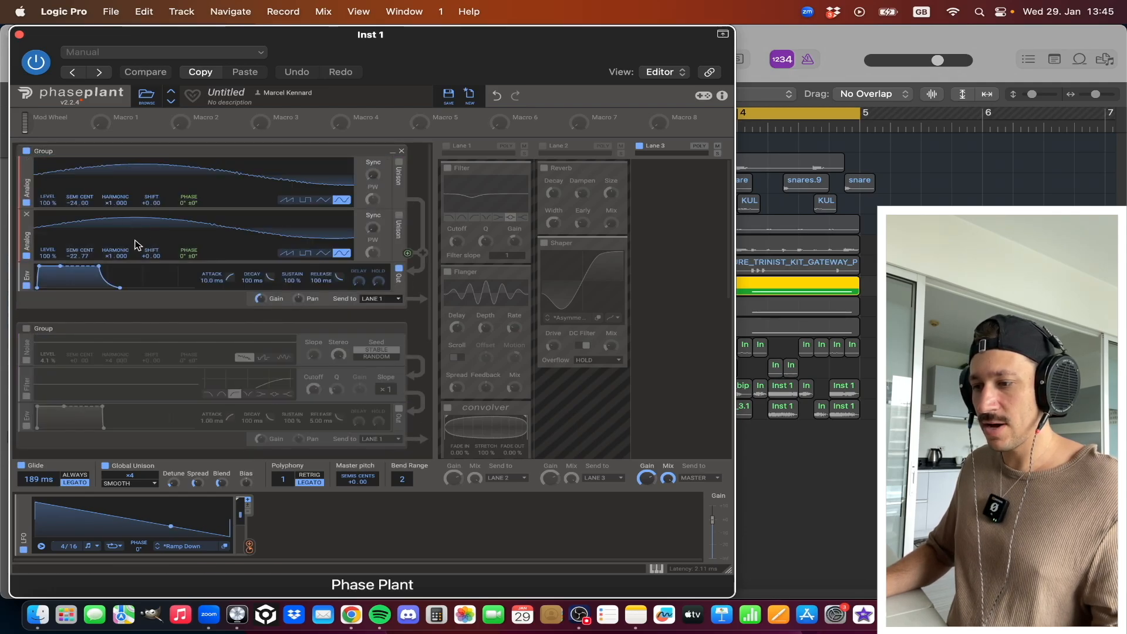
{"action": "scroll", "coordinate": [351, 350], "scroll_direction": "down", "scroll_amount": 5}
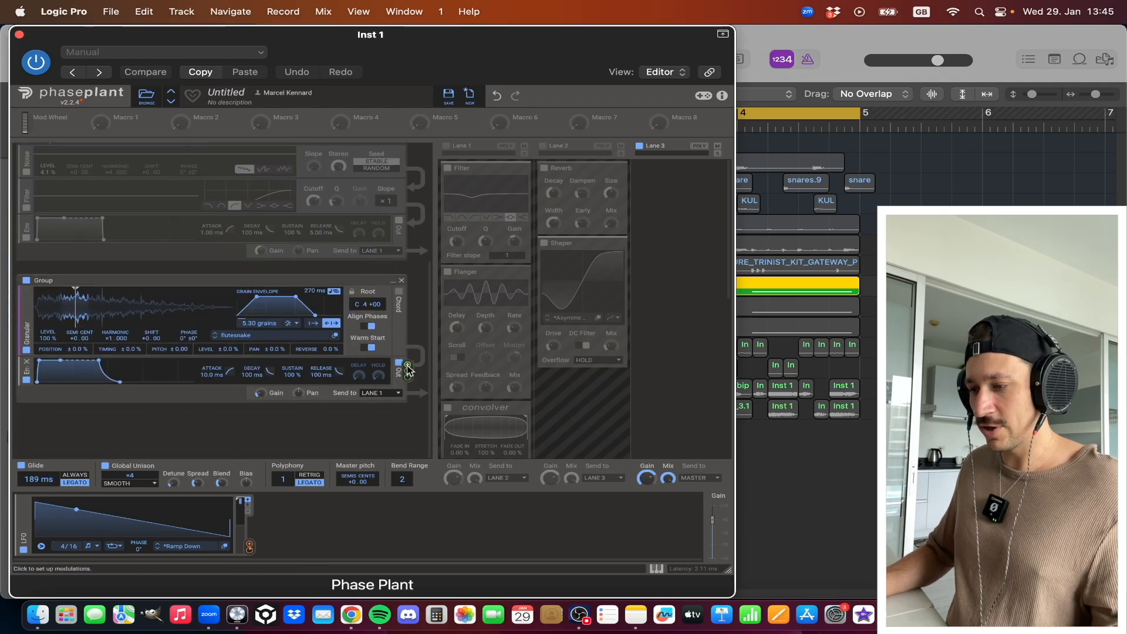
{"action": "scroll", "coordinate": [405, 364], "scroll_direction": "up", "scroll_amount": 5}
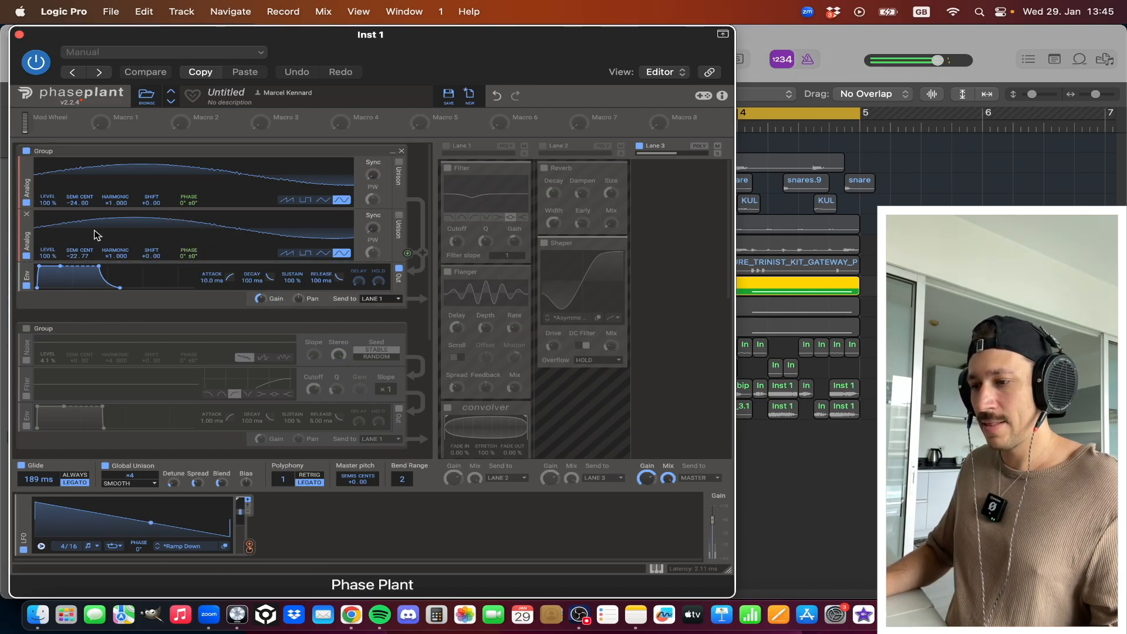
{"action": "left_click", "coordinate": [27, 255]}
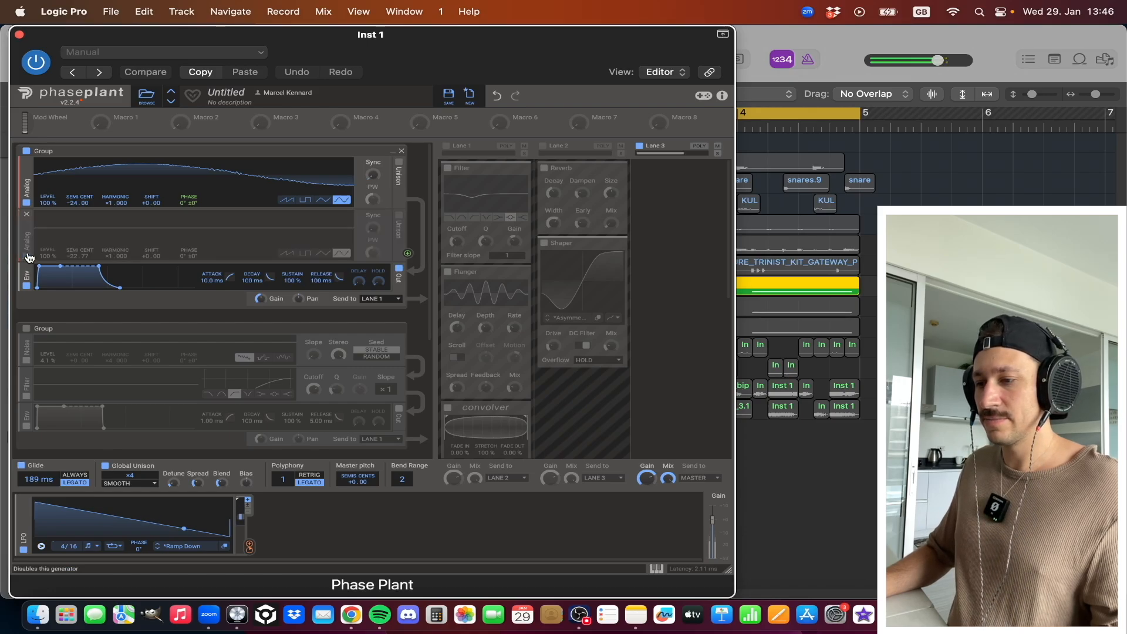
{"action": "left_click", "coordinate": [26, 256]}
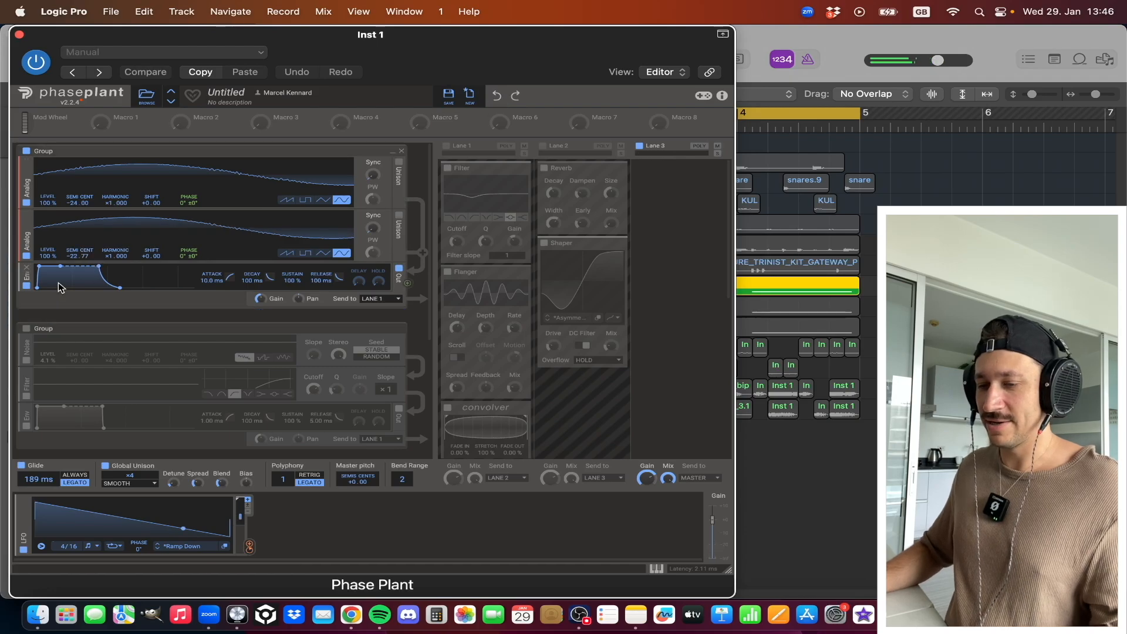
- Re-enable the Noise group and look over its filter alongside the other generator groups
{"action": "left_click", "coordinate": [25, 328]}
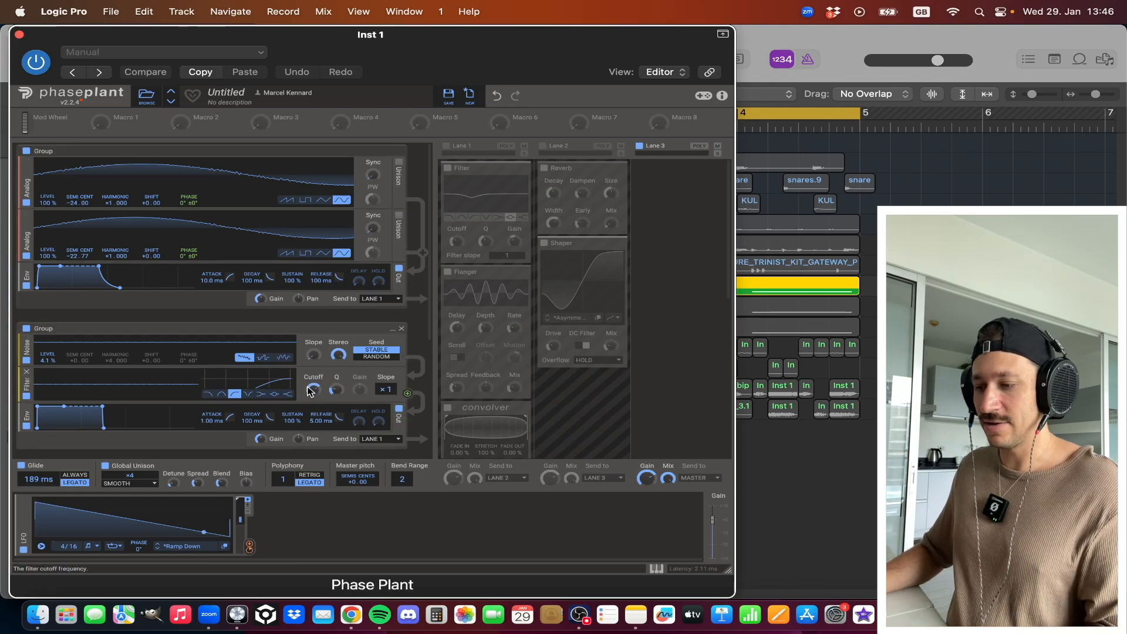
{"action": "left_click", "coordinate": [258, 371]}
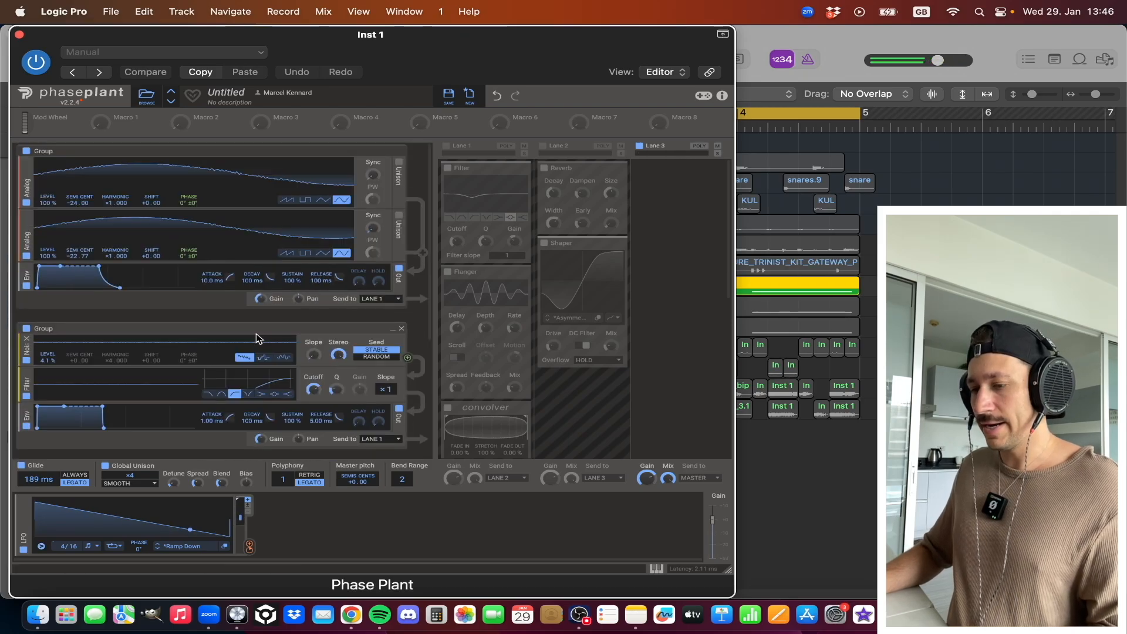
{"action": "scroll", "coordinate": [256, 333], "scroll_direction": "up", "scroll_amount": 2}
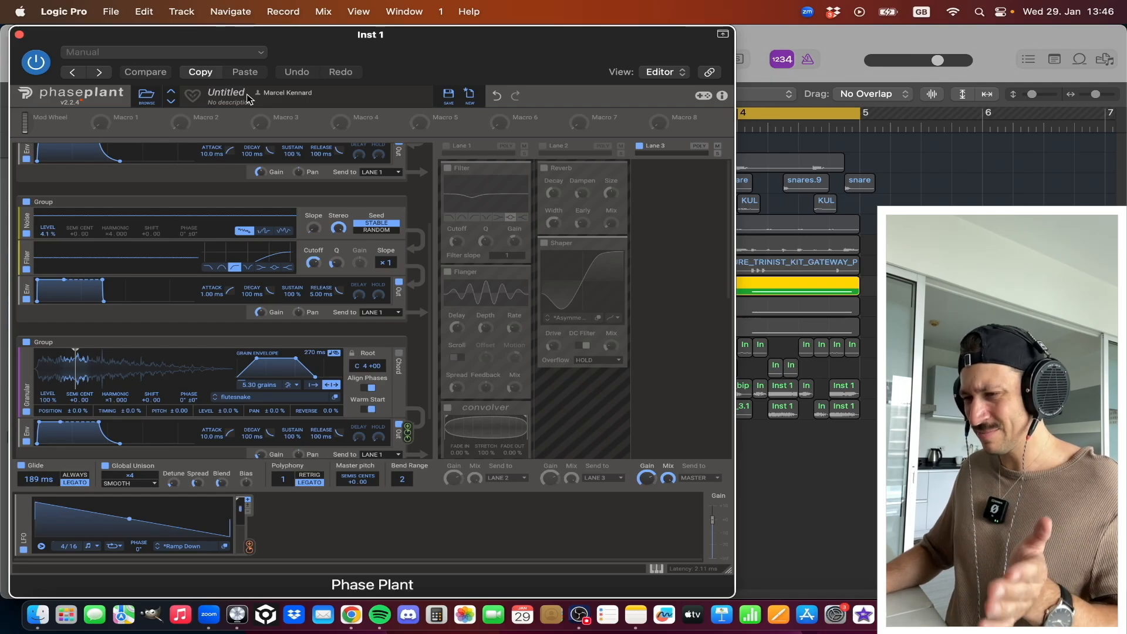
{"action": "scroll", "coordinate": [268, 334], "scroll_direction": "up", "scroll_amount": 5}
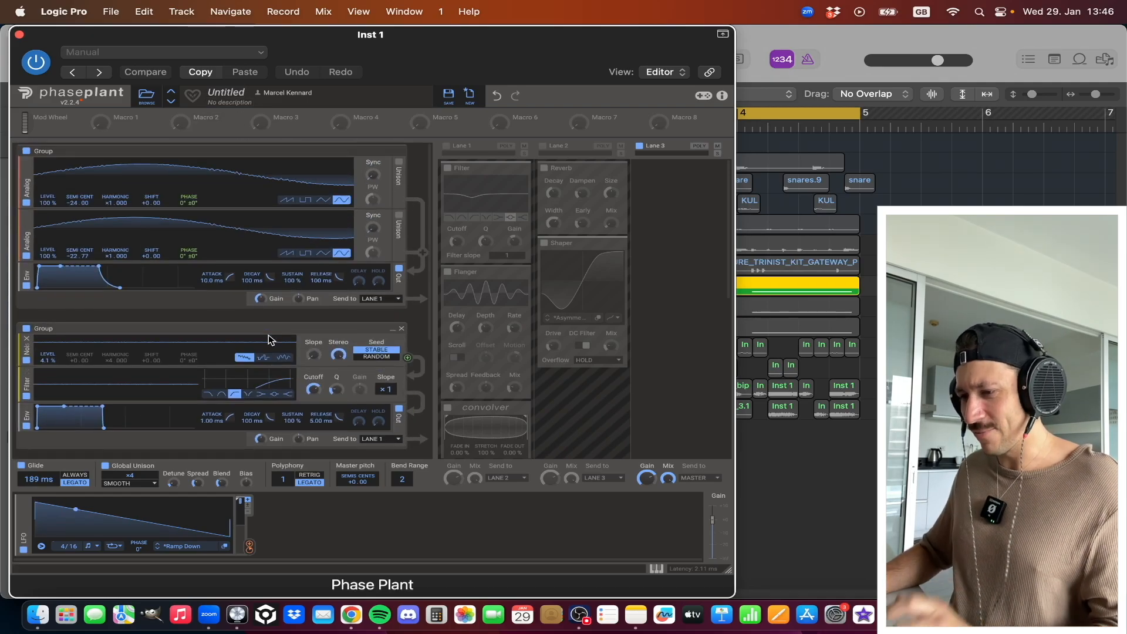
- Re-enable Lane 1, briefly switch its Filter to the notch shape, and return it to Peak
{"action": "left_click", "coordinate": [449, 148]}
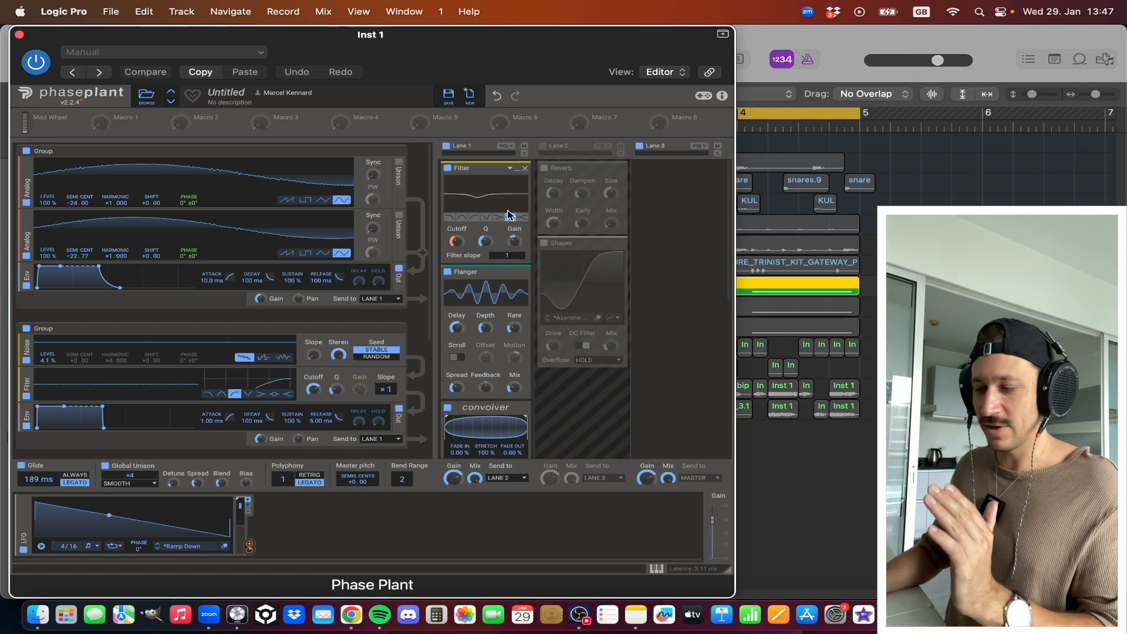
{"action": "left_click", "coordinate": [486, 217]}
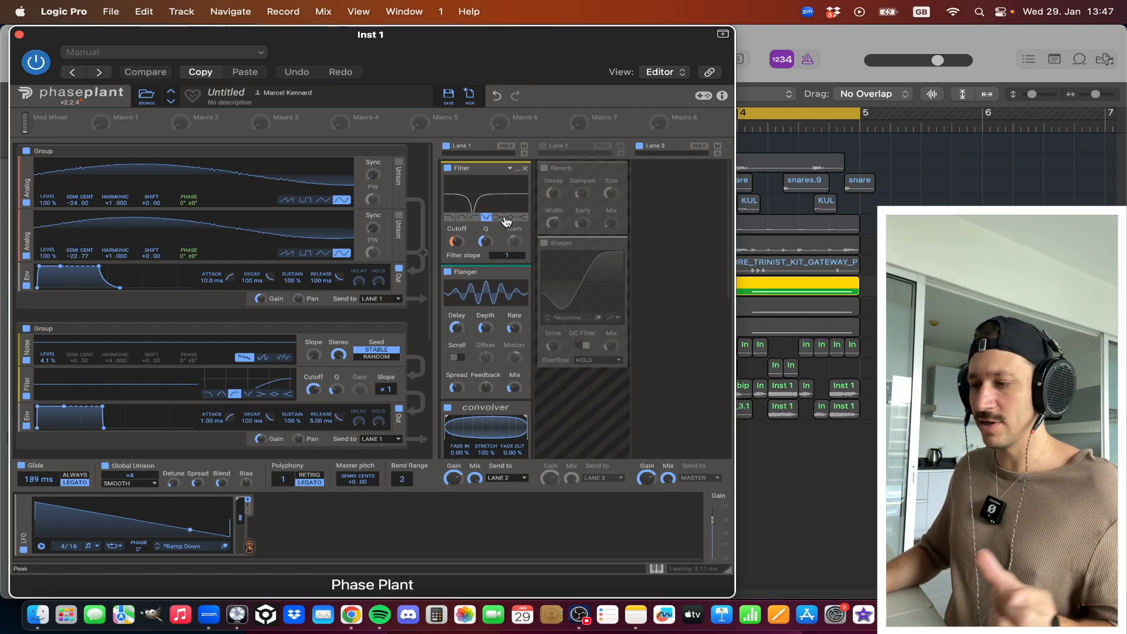
{"action": "left_click", "coordinate": [508, 216]}
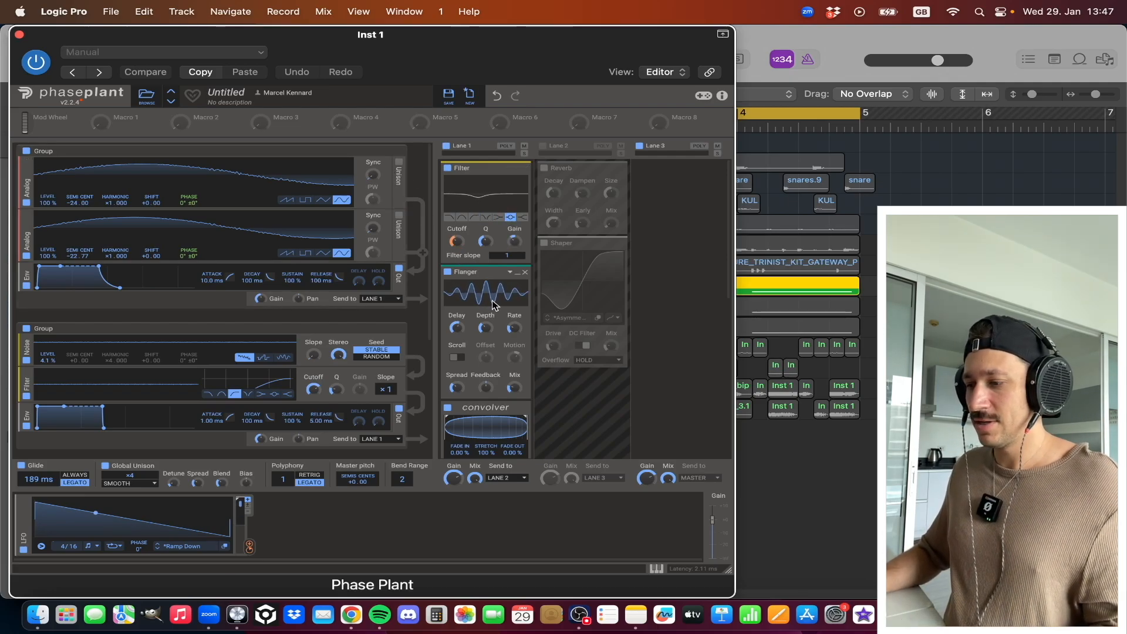
- Look over Lane 1's effect chain and compare the sound with Distortion switched off and back on
{"action": "scroll", "coordinate": [491, 300], "scroll_direction": "down", "scroll_amount": 5}
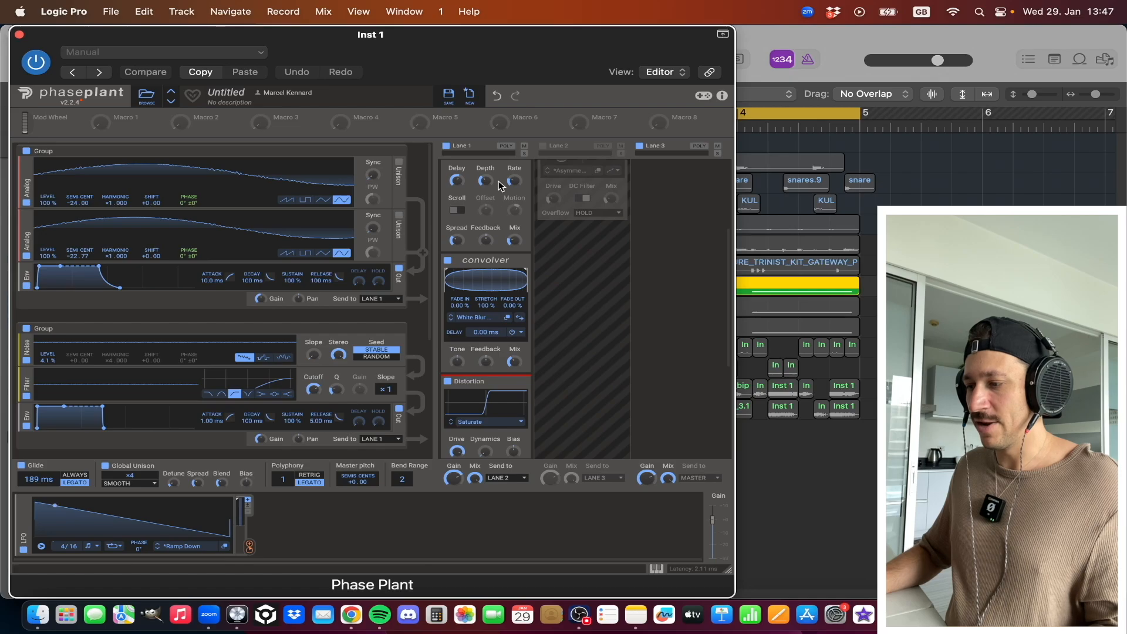
{"action": "scroll", "coordinate": [503, 237], "scroll_direction": "up", "scroll_amount": 4}
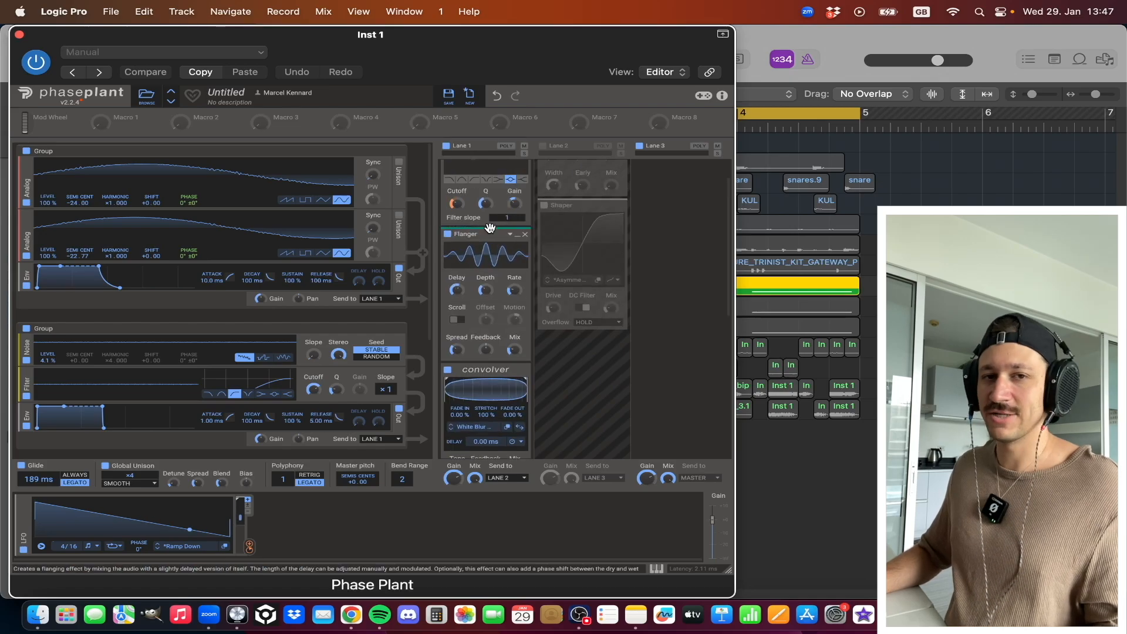
{"action": "scroll", "coordinate": [481, 253], "scroll_direction": "down", "scroll_amount": 5}
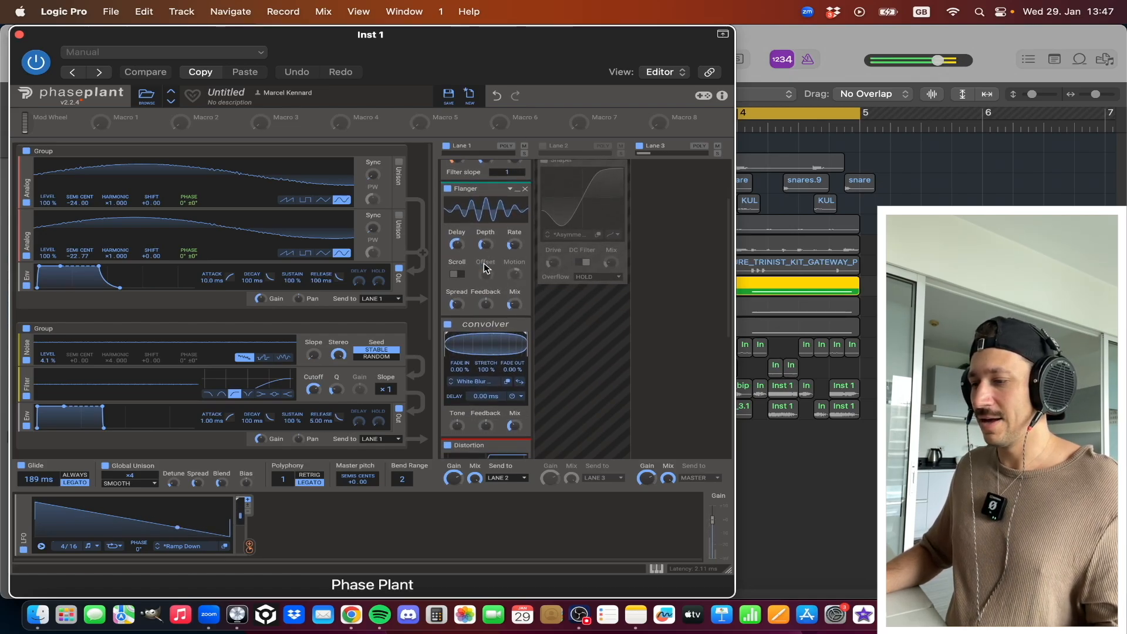
{"action": "scroll", "coordinate": [484, 263], "scroll_direction": "down", "scroll_amount": 3}
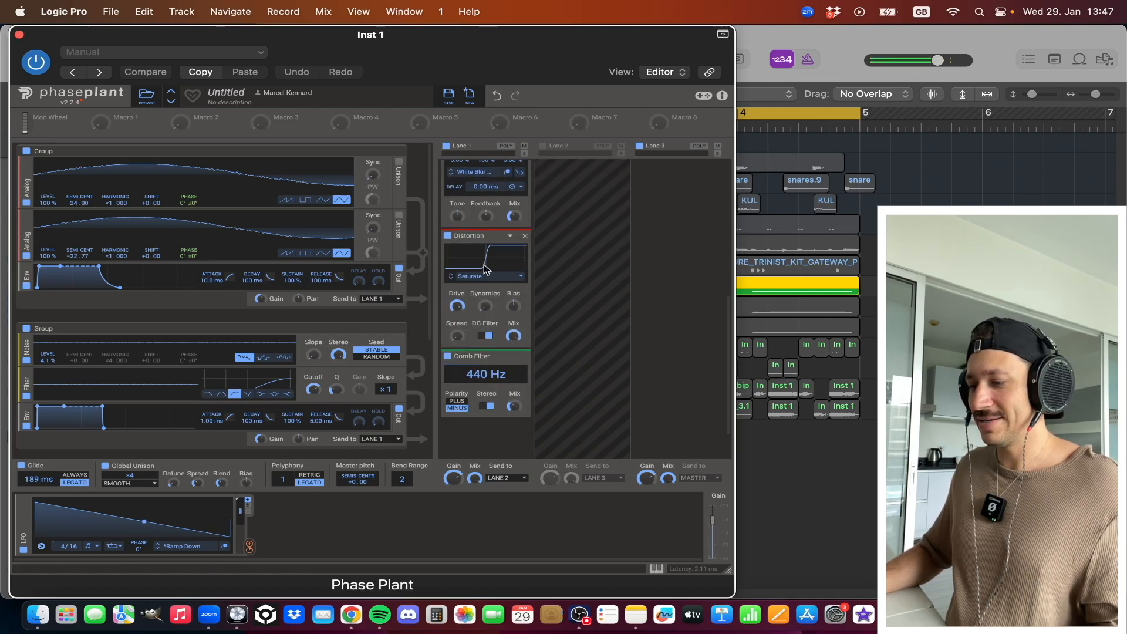
{"action": "left_click", "coordinate": [446, 236]}
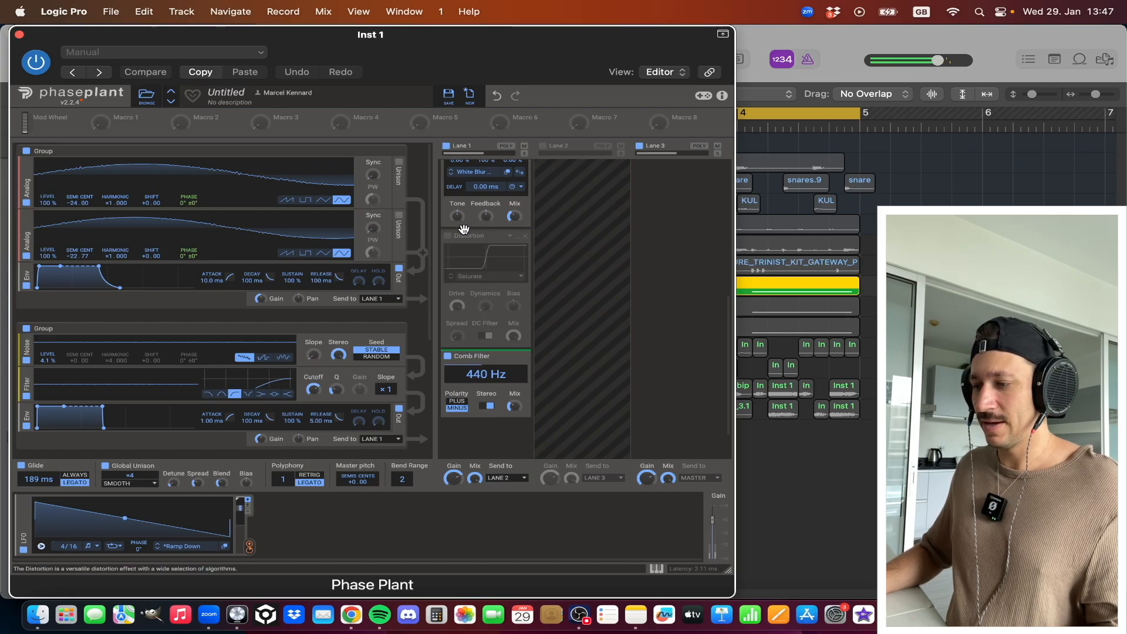
{"action": "scroll", "coordinate": [466, 226], "scroll_direction": "up", "scroll_amount": 3}
{"action": "scroll", "coordinate": [463, 235], "scroll_direction": "up", "scroll_amount": 3}
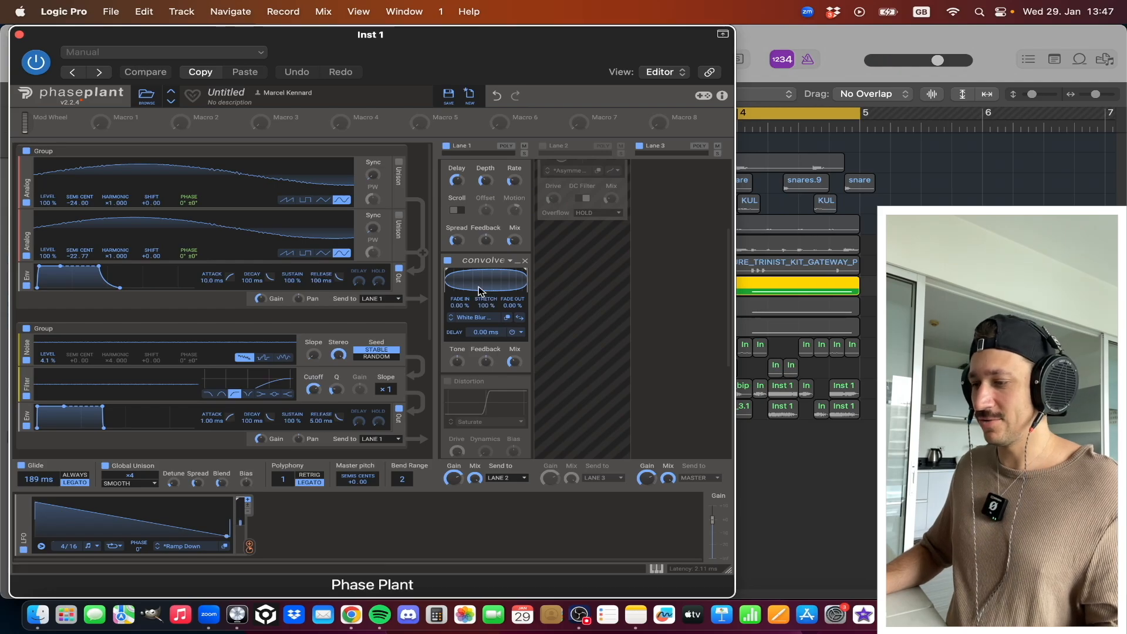
{"action": "scroll", "coordinate": [462, 392], "scroll_direction": "down", "scroll_amount": 1}
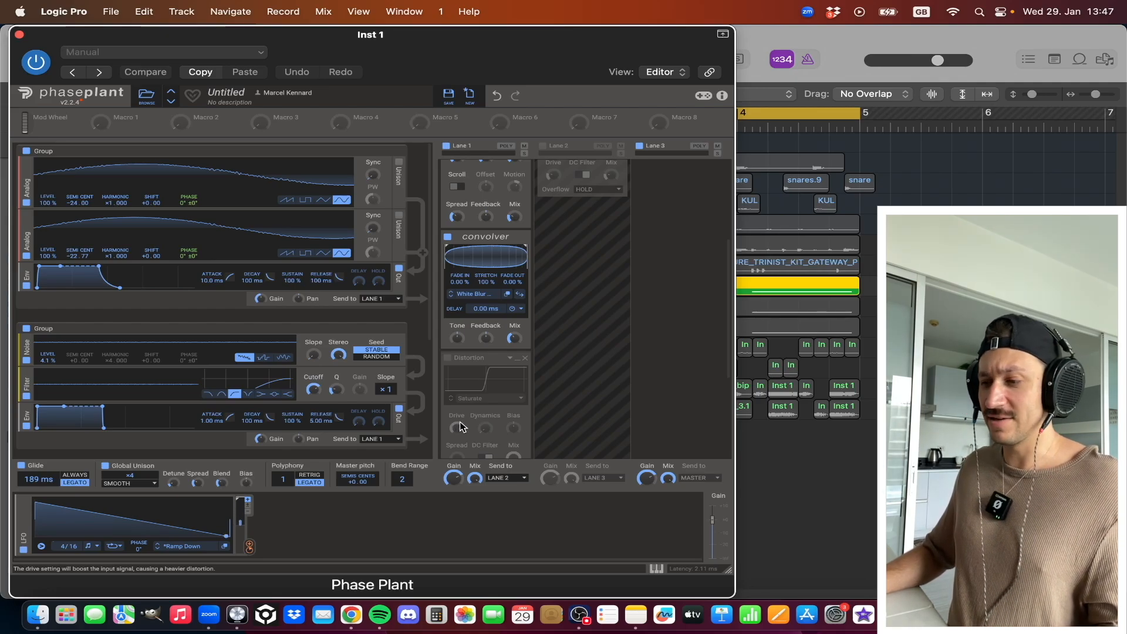
{"action": "left_click", "coordinate": [455, 359]}
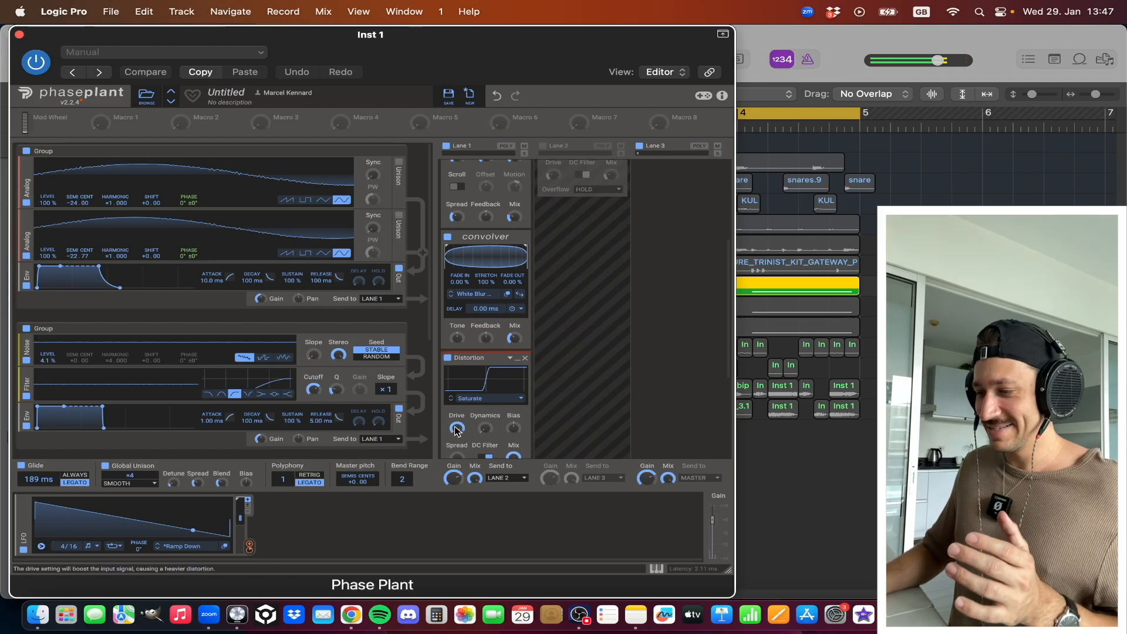
- Check the Mix amount of the Convolver in Lane 1
{"action": "scroll", "coordinate": [457, 431], "scroll_direction": "down", "scroll_amount": 2}
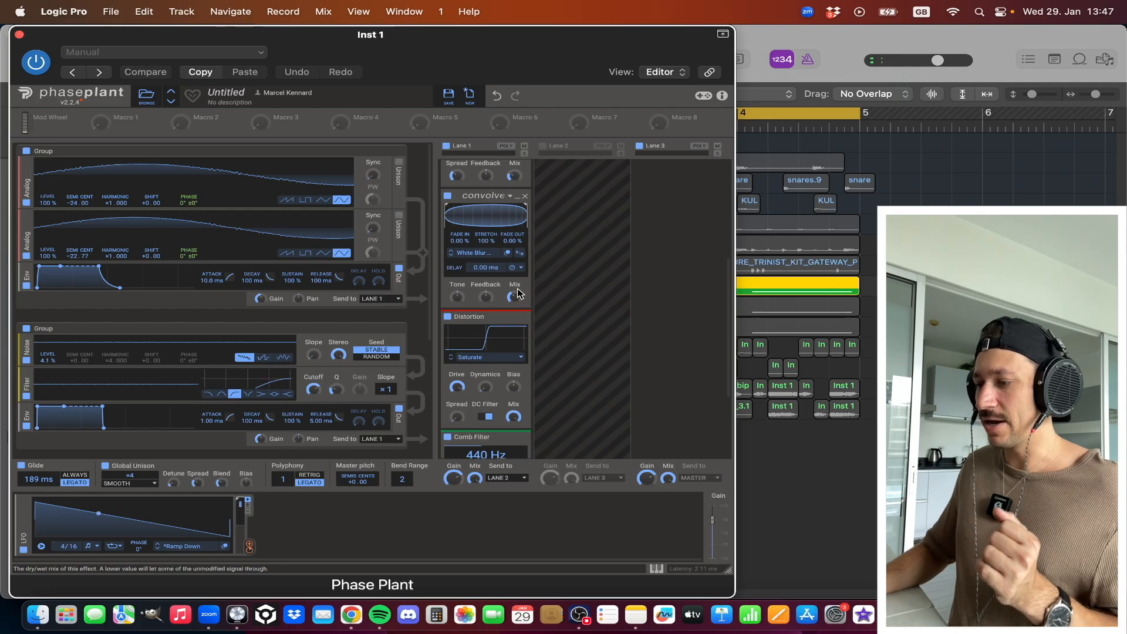
{"action": "left_click_drag", "start_coordinate": [515, 293], "coordinate": [516, 292]}
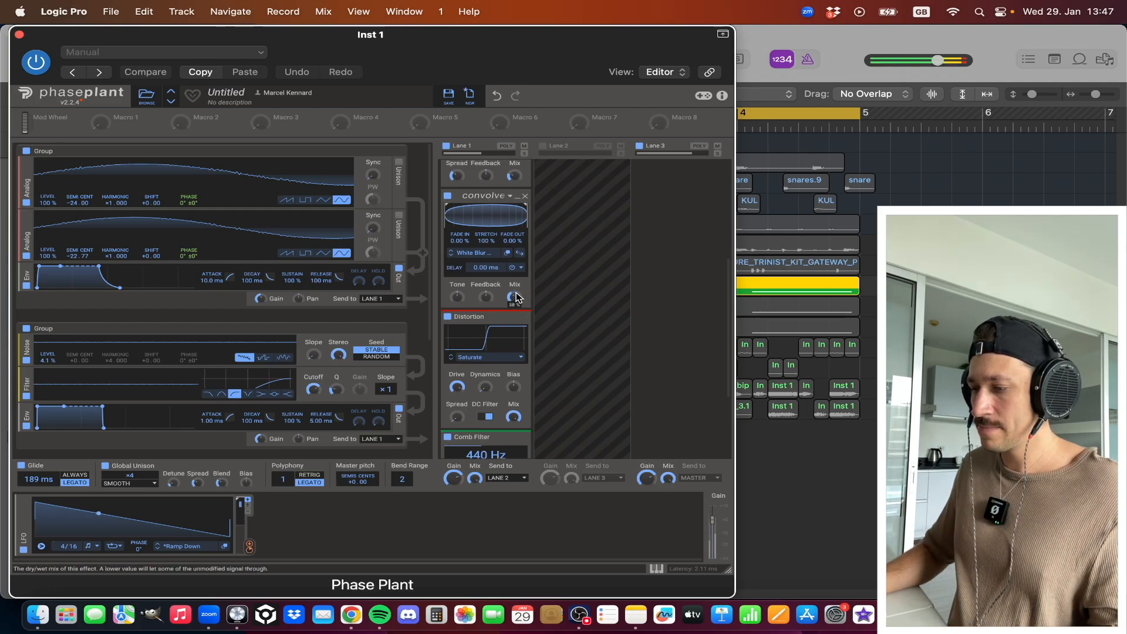
- Compare the sound with Lane 1's Comb Filter switched off and back on, and check its Mix amount
{"action": "scroll", "coordinate": [487, 352], "scroll_direction": "down", "scroll_amount": 6}
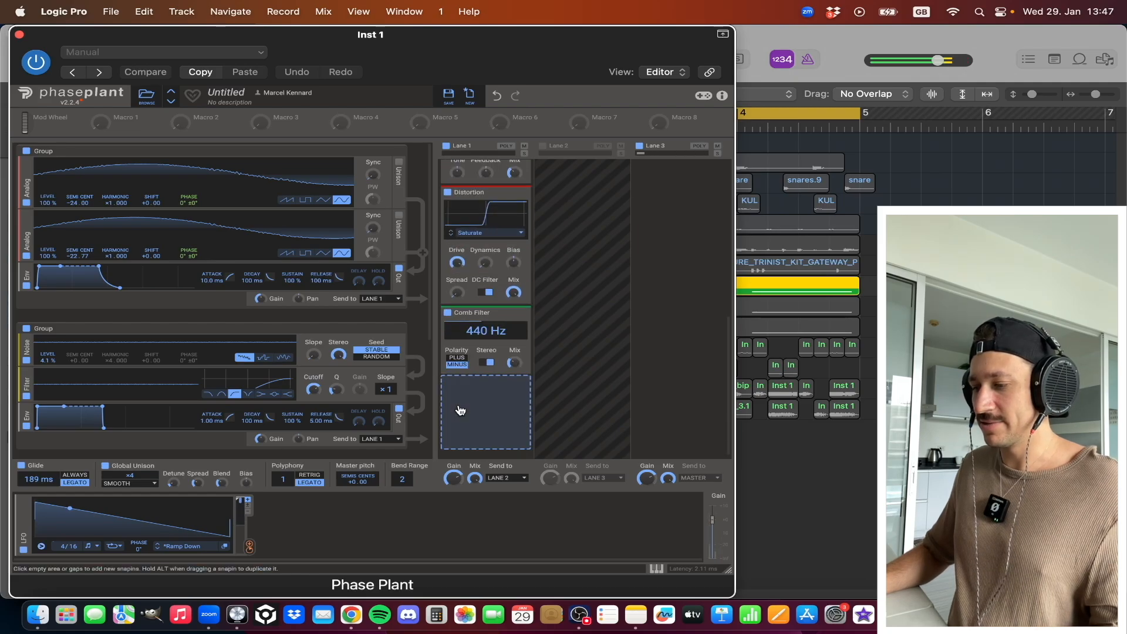
{"action": "left_click", "coordinate": [448, 313]}
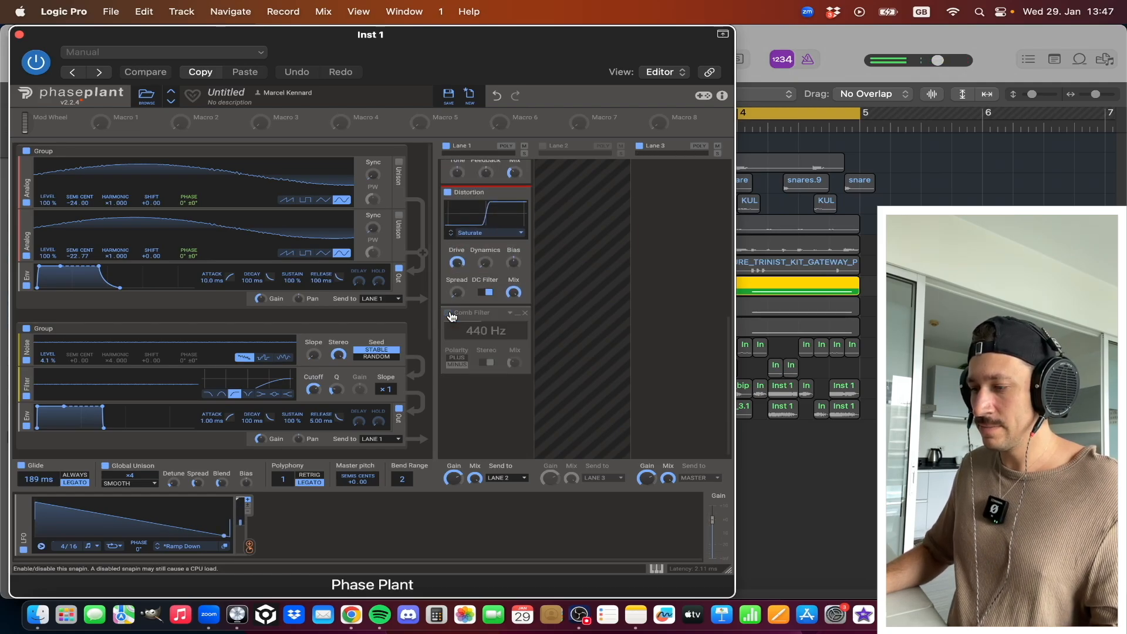
{"action": "left_click", "coordinate": [448, 313]}
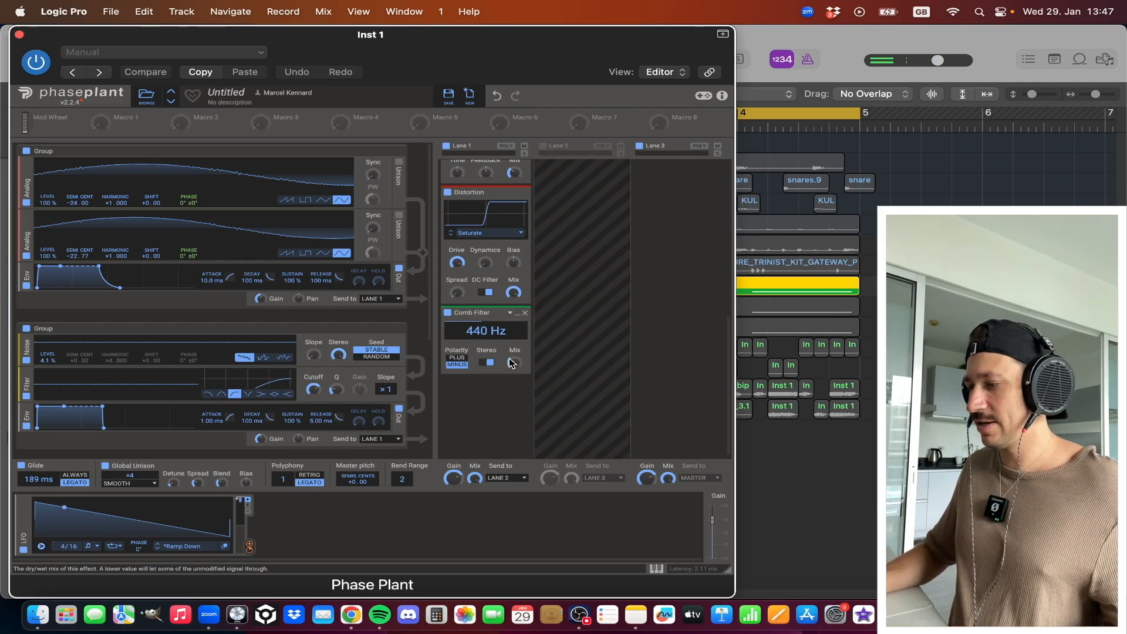
{"action": "left_click_drag", "start_coordinate": [510, 362], "coordinate": [511, 371]}
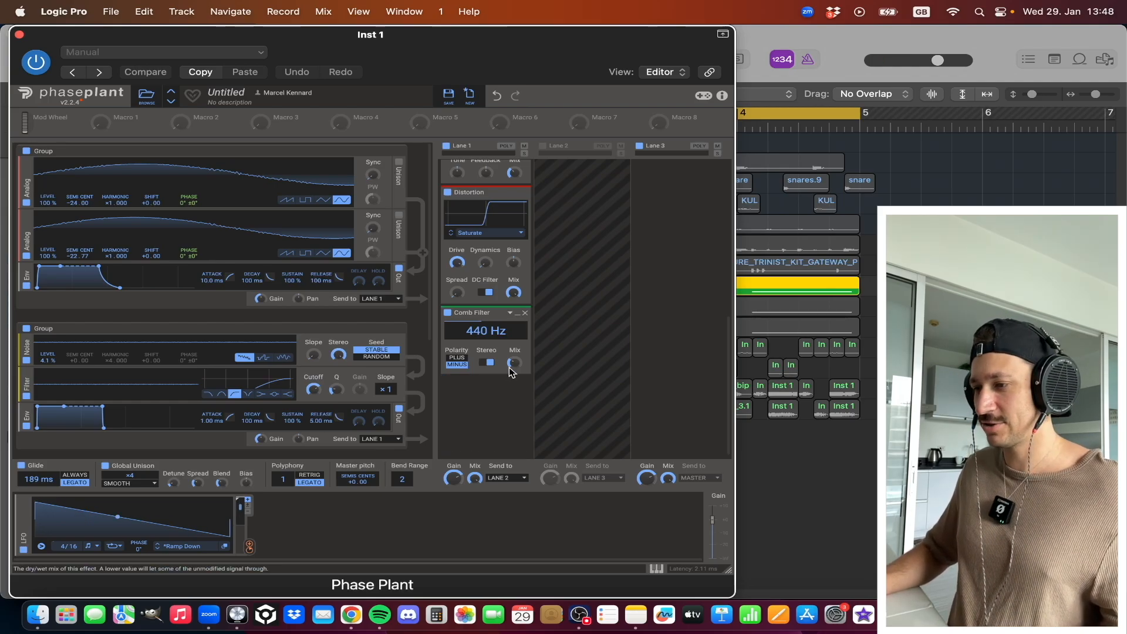
- Load the user preset My Digital Uncle and close the preset browser
{"action": "left_click", "coordinate": [147, 98]}
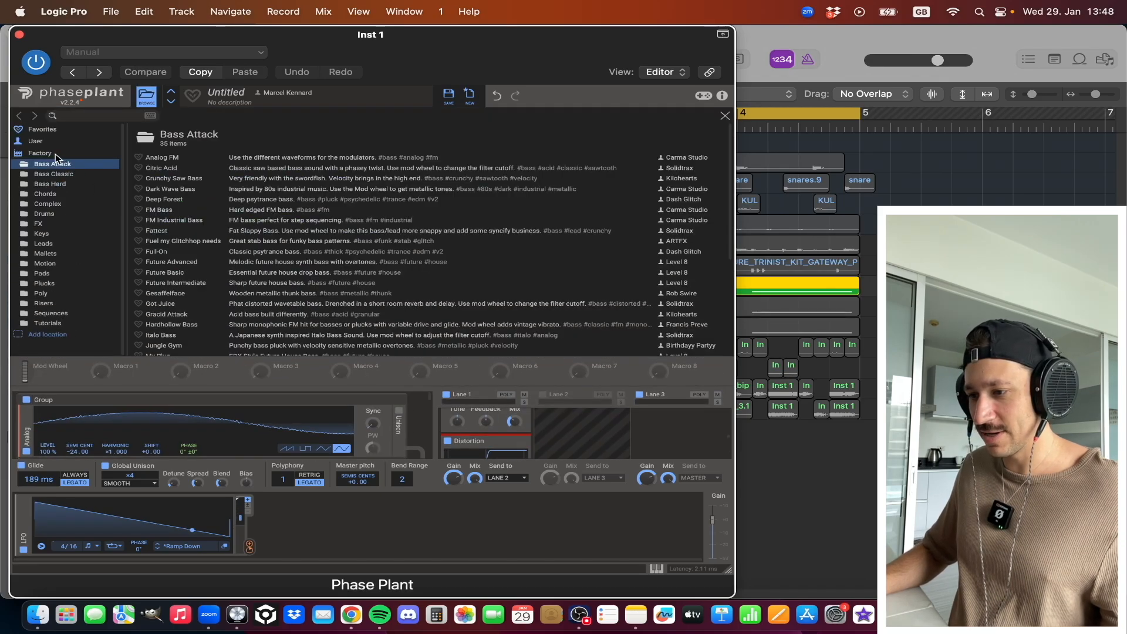
{"action": "left_click", "coordinate": [35, 142]}
{"action": "scroll", "coordinate": [212, 185], "scroll_direction": "down", "scroll_amount": 10}
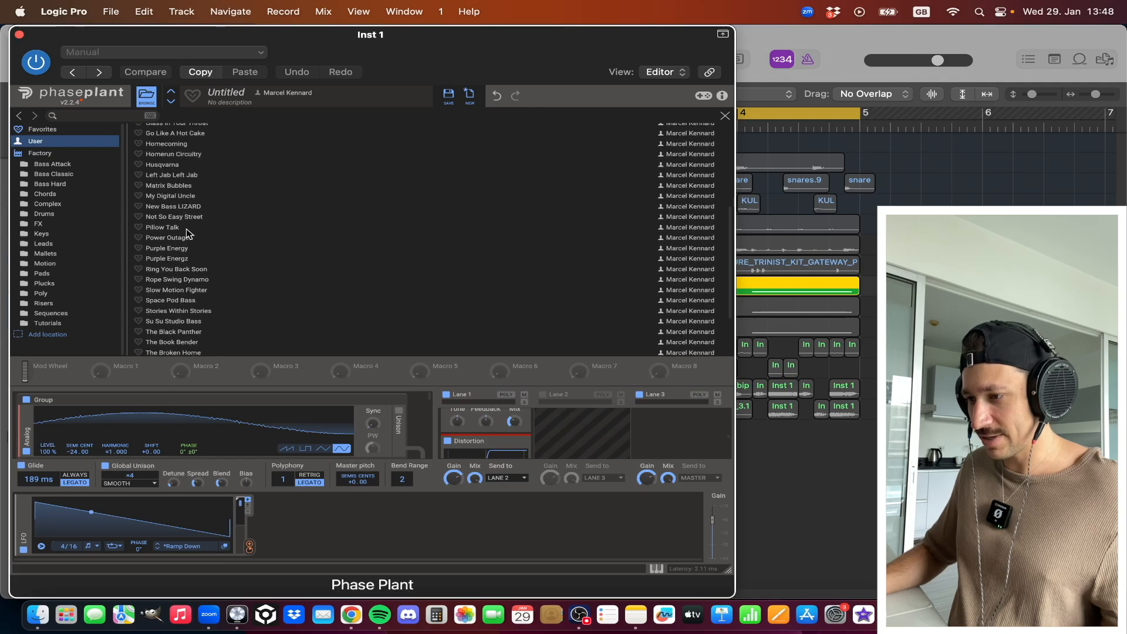
{"action": "left_click", "coordinate": [181, 196]}
{"action": "left_click", "coordinate": [147, 98]}
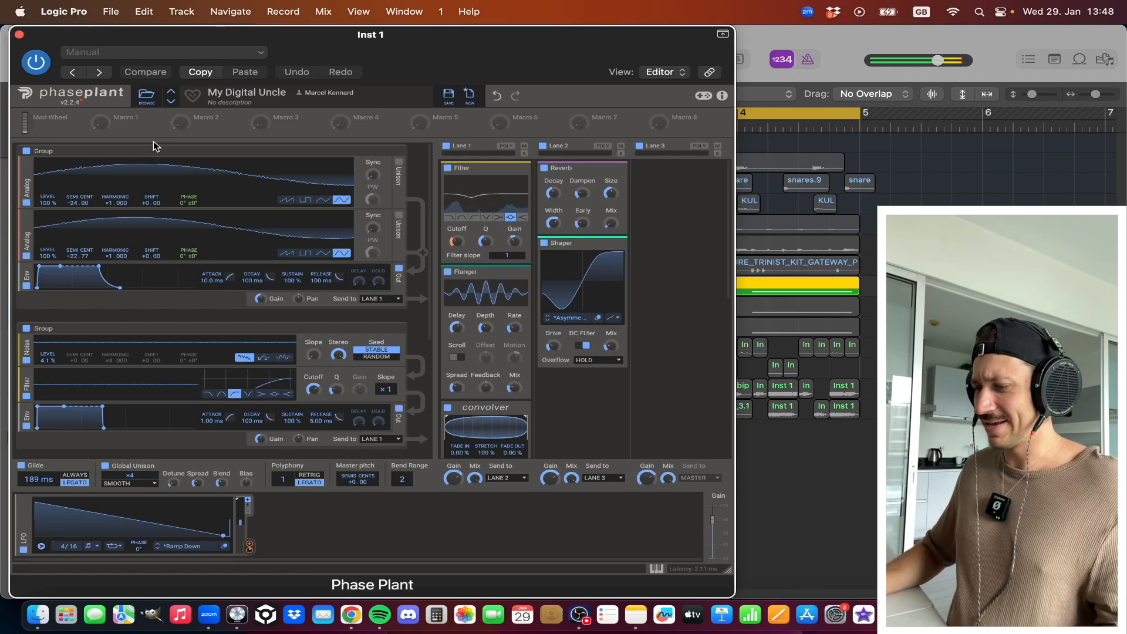
- Switch off Lane 2 and compare the sound with Lane 1's Comb Filter disabled and enabled again
{"action": "scroll", "coordinate": [472, 329], "scroll_direction": "down", "scroll_amount": 3}
{"action": "scroll", "coordinate": [473, 329], "scroll_direction": "up", "scroll_amount": 3}
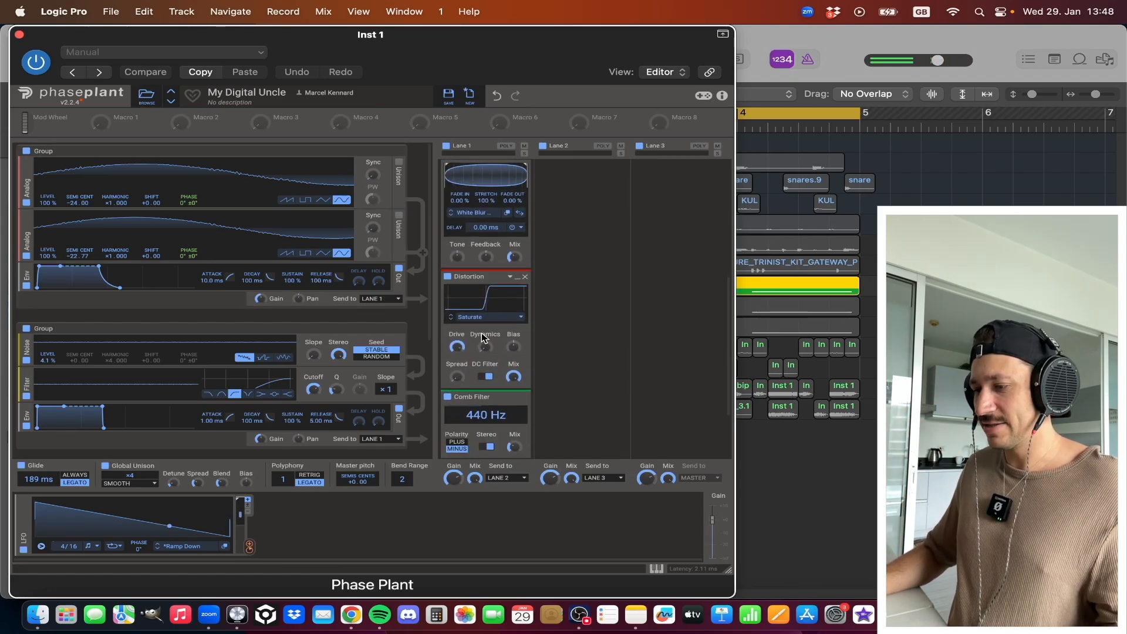
{"action": "left_click", "coordinate": [543, 146]}
{"action": "scroll", "coordinate": [497, 273], "scroll_direction": "down", "scroll_amount": 8}
{"action": "scroll", "coordinate": [496, 273], "scroll_direction": "down", "scroll_amount": 2}
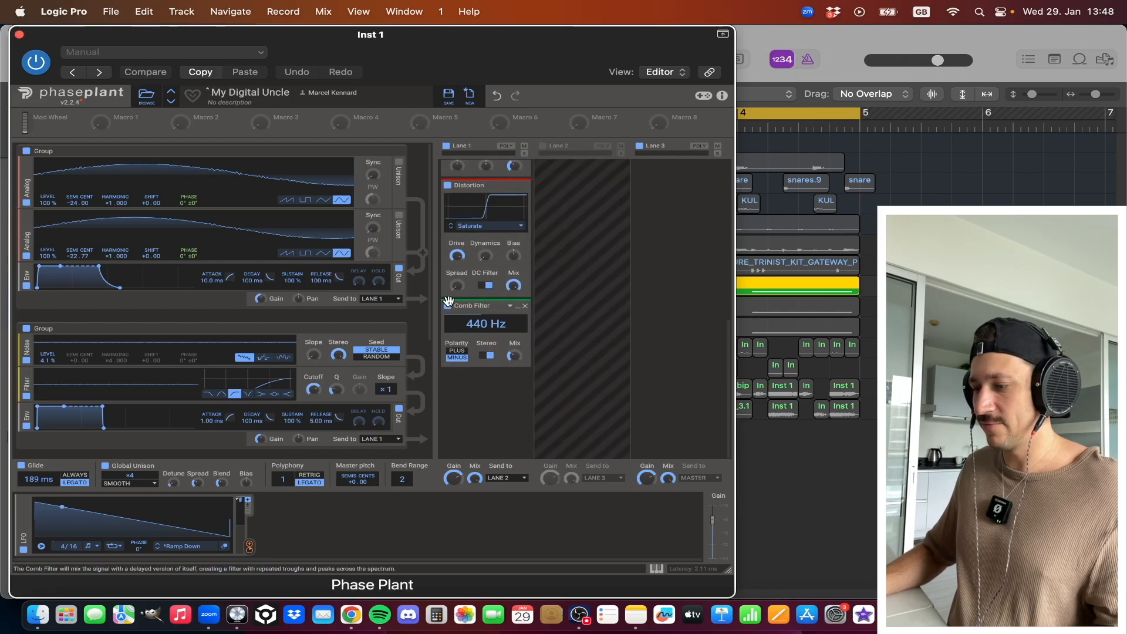
{"action": "left_click", "coordinate": [449, 306]}
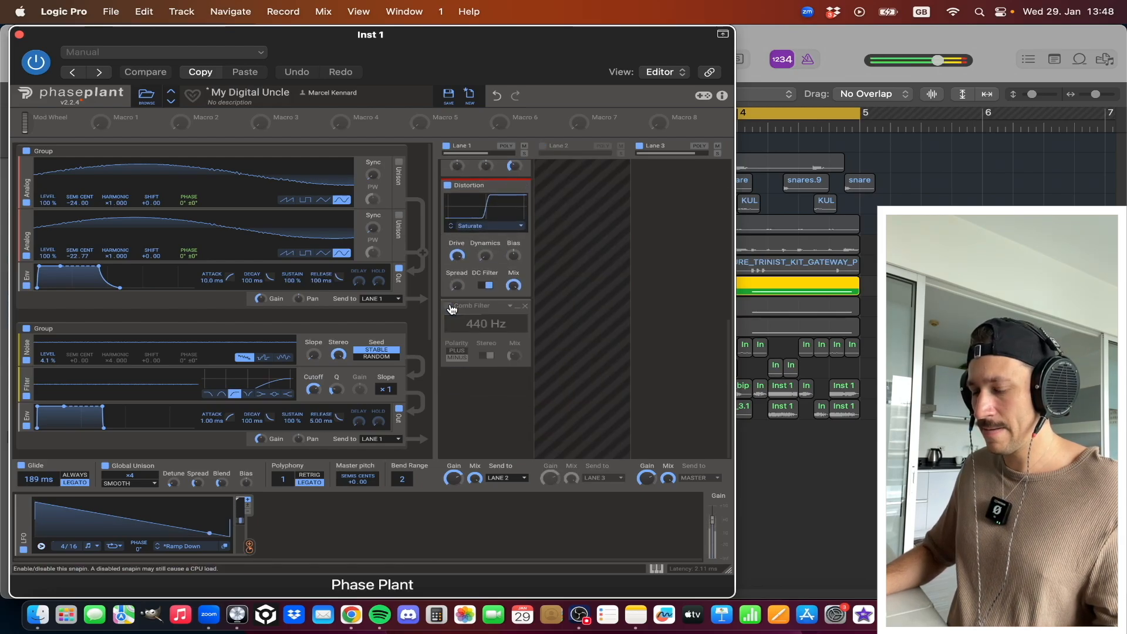
{"action": "left_click", "coordinate": [449, 305]}
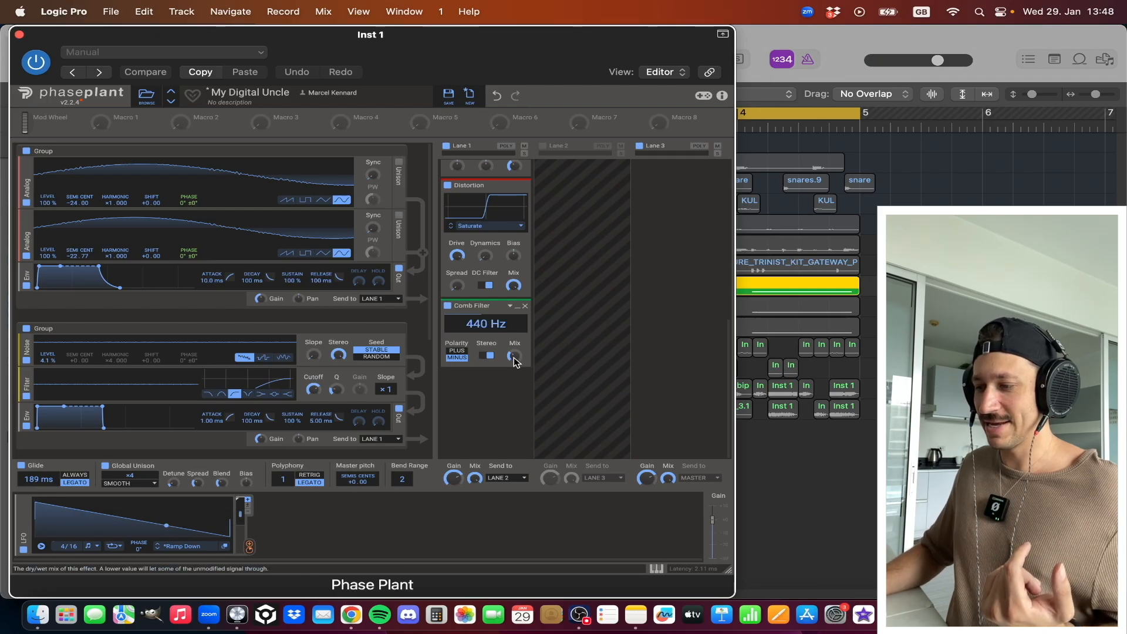
- Compare the Comb Filter's Plus polarity with Minus, return it to Minus, and switch Lane 2 back on
{"action": "left_click", "coordinate": [458, 351]}
{"action": "left_click", "coordinate": [463, 358]}
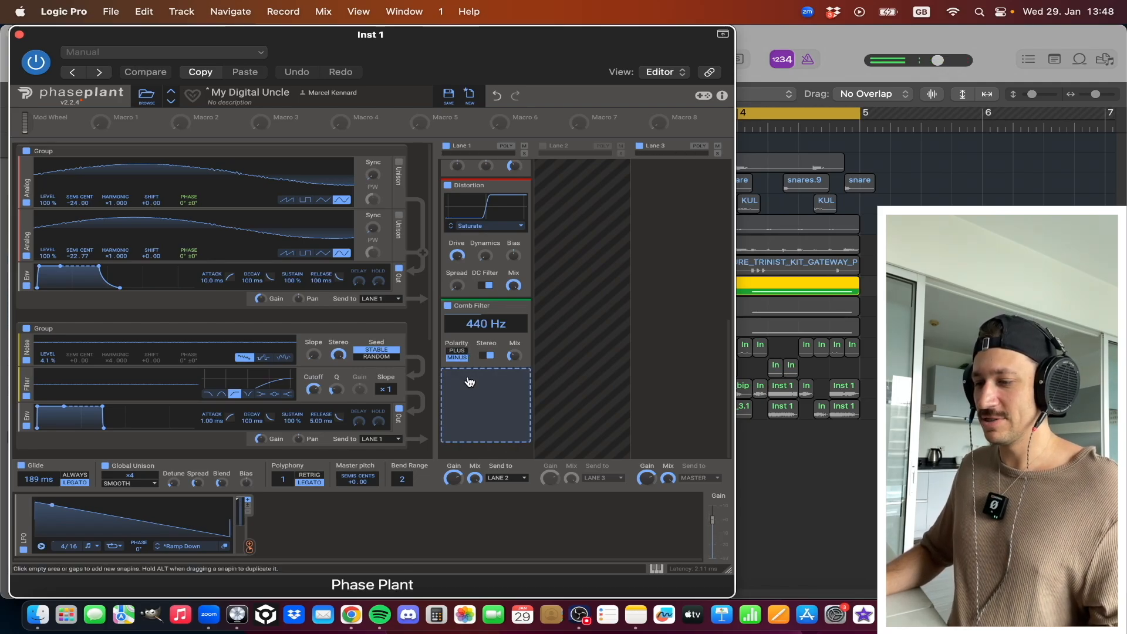
{"action": "scroll", "coordinate": [462, 424], "scroll_direction": "up", "scroll_amount": 5}
{"action": "scroll", "coordinate": [460, 405], "scroll_direction": "down", "scroll_amount": 5}
{"action": "scroll", "coordinate": [457, 352], "scroll_direction": "up", "scroll_amount": 5}
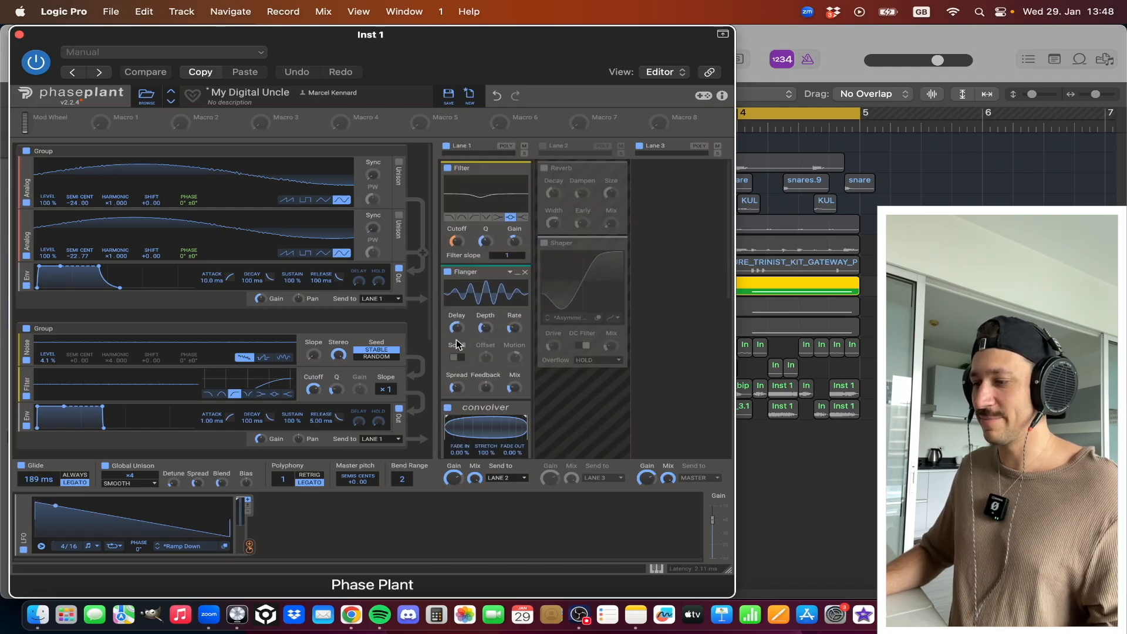
{"action": "left_click", "coordinate": [542, 146]}
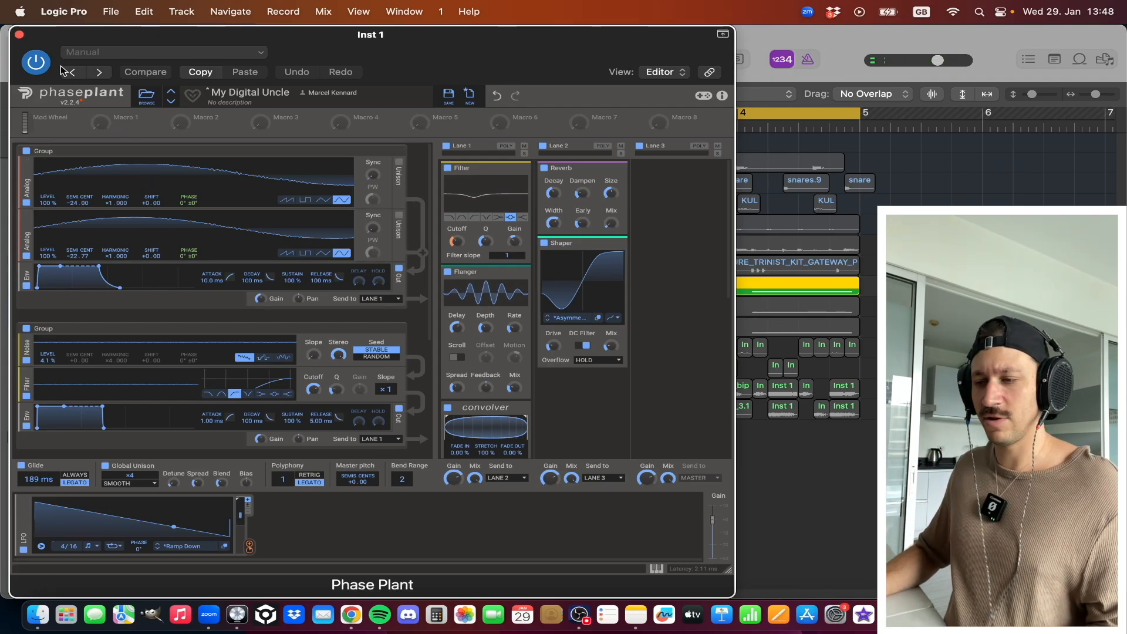
- Close Inst 1's Phase Plant window and play back the soloed Inst 1 track briefly
{"action": "left_click", "coordinate": [19, 34]}
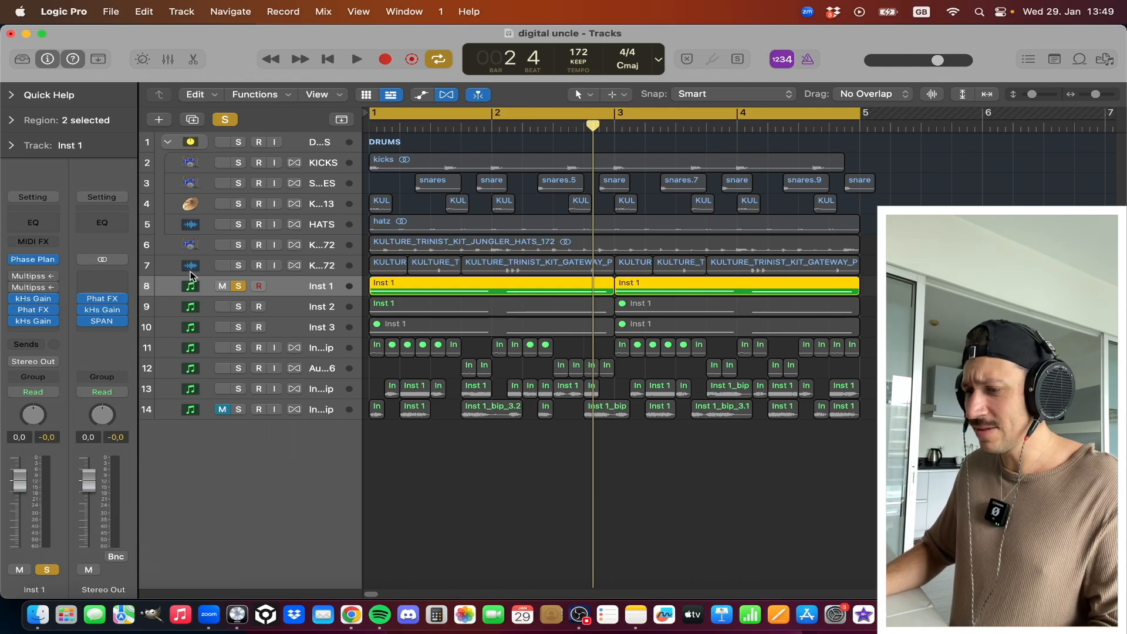
{"action": "key", "text": "space"}
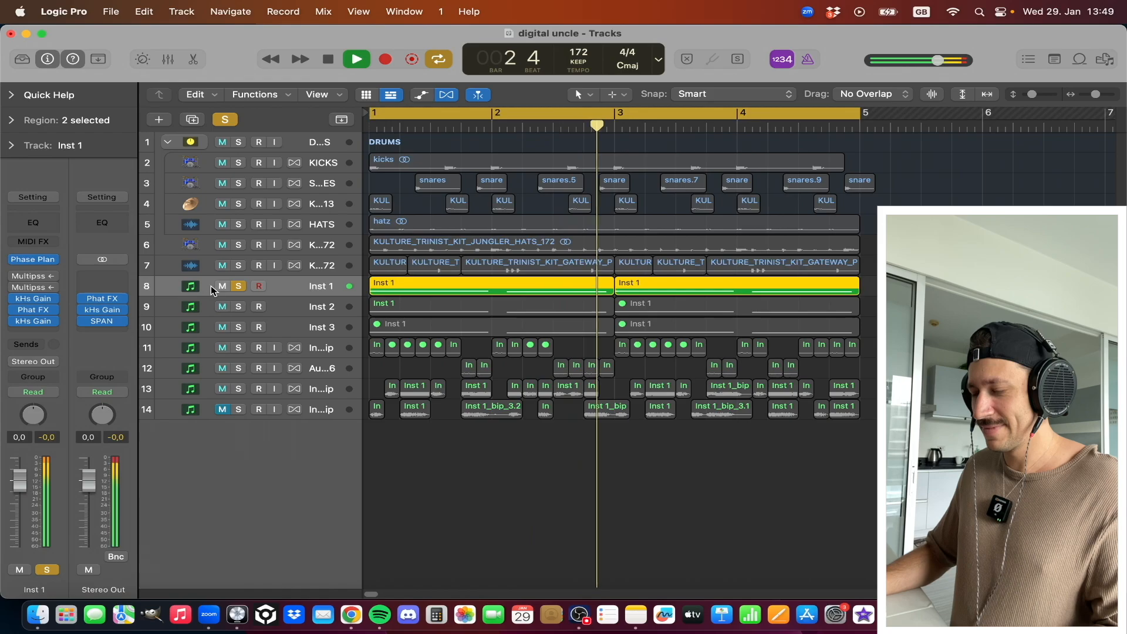
{"action": "key", "text": "space"}
- Move the solo from Inst 1 to Inst 2 and play back the Inst 2 track briefly
{"action": "left_click", "coordinate": [239, 286]}
{"action": "left_click", "coordinate": [238, 306]}
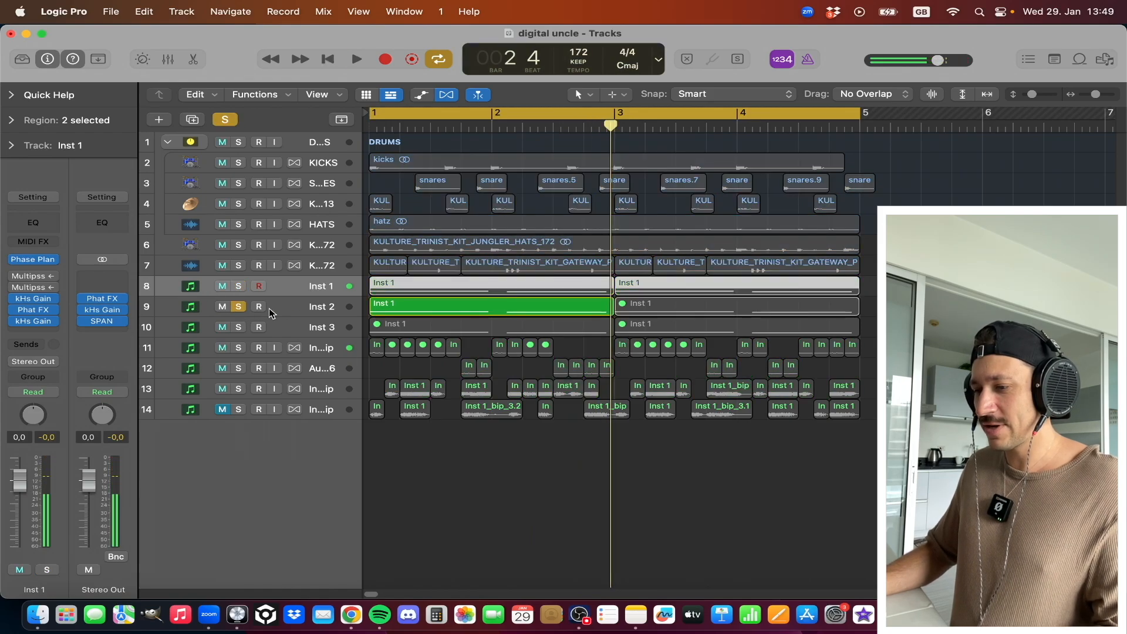
{"action": "left_click", "coordinate": [288, 311]}
{"action": "key", "text": "space"}
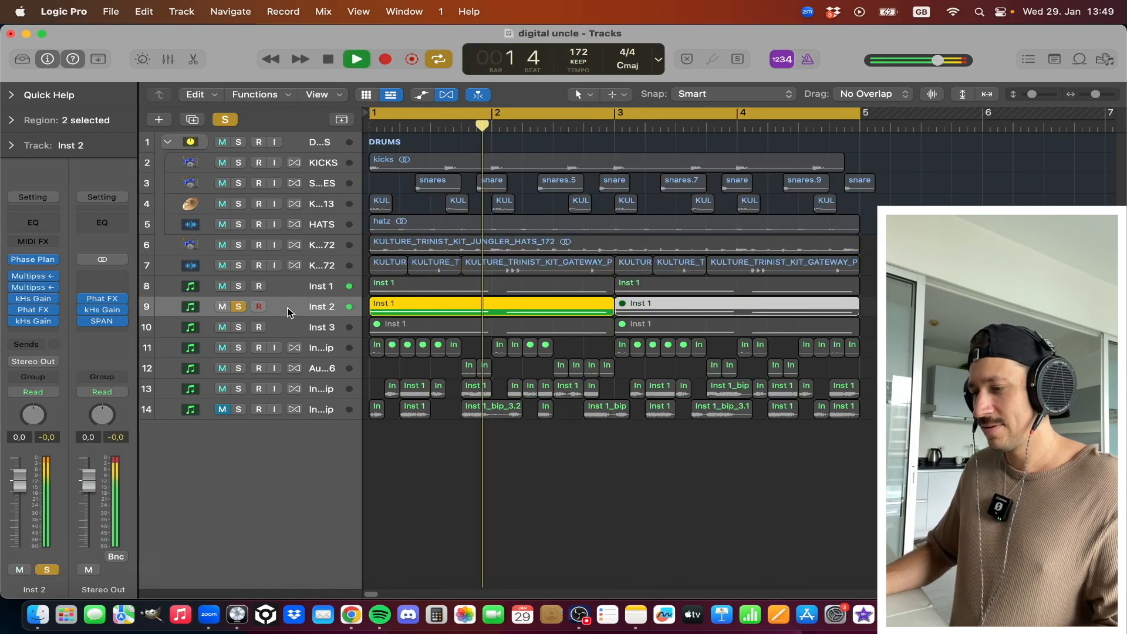
{"action": "key", "text": "space"}
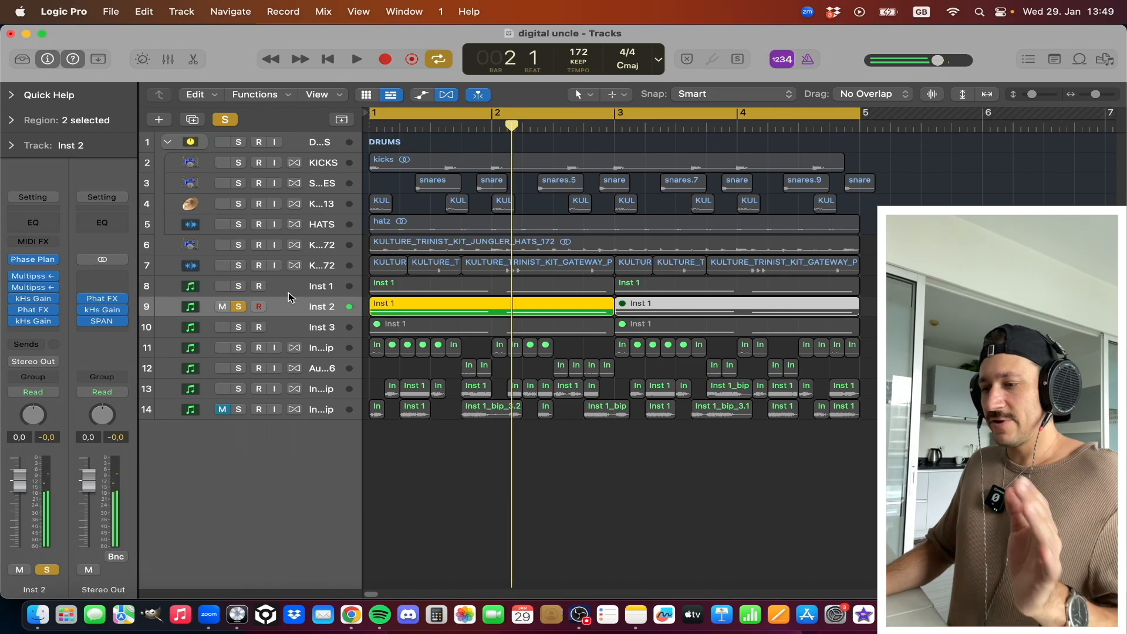
- Open the Phase Plant instrument of track Inst 2 and move its window so the whole interface is visible
{"action": "left_click", "coordinate": [287, 292]}
{"action": "left_click", "coordinate": [277, 299]}
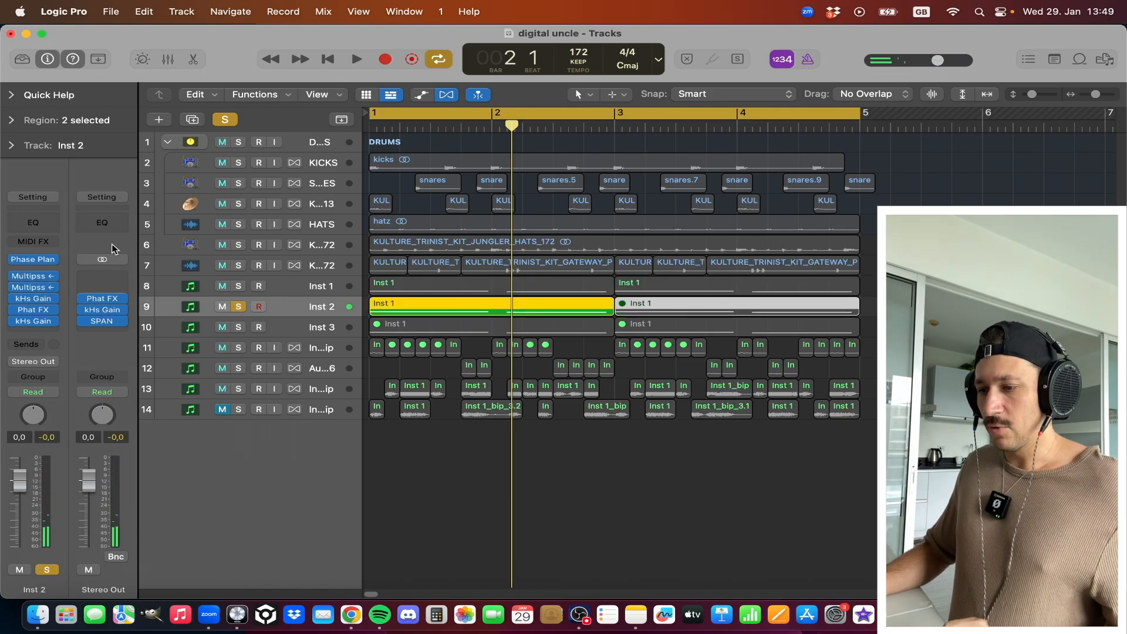
{"action": "left_click", "coordinate": [38, 259]}
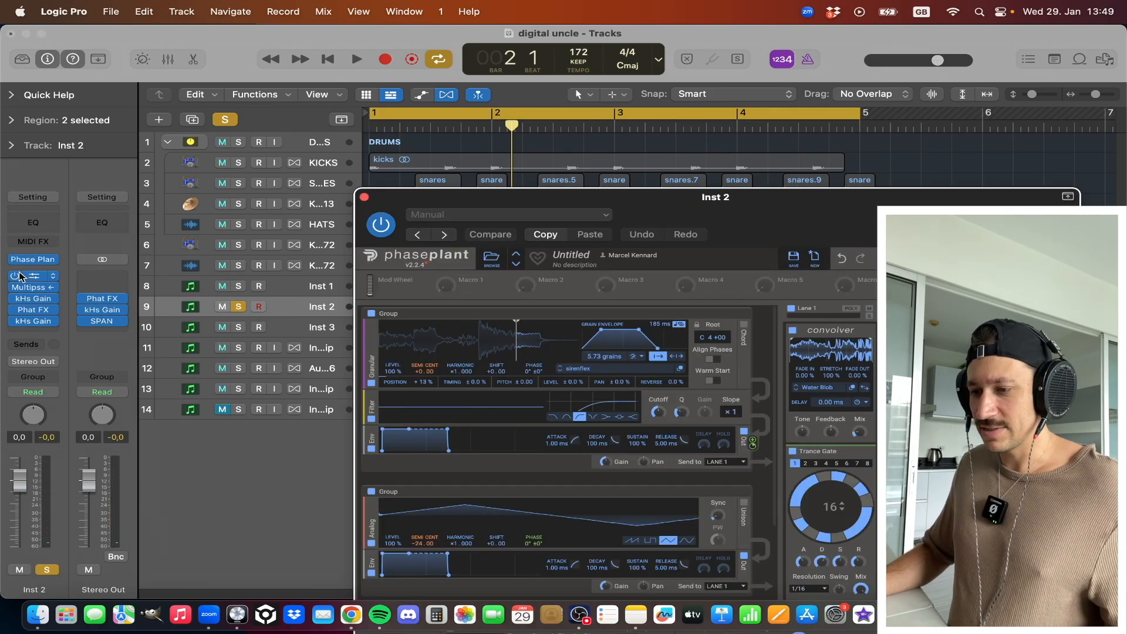
{"action": "left_click_drag", "start_coordinate": [411, 202], "coordinate": [75, 44]}
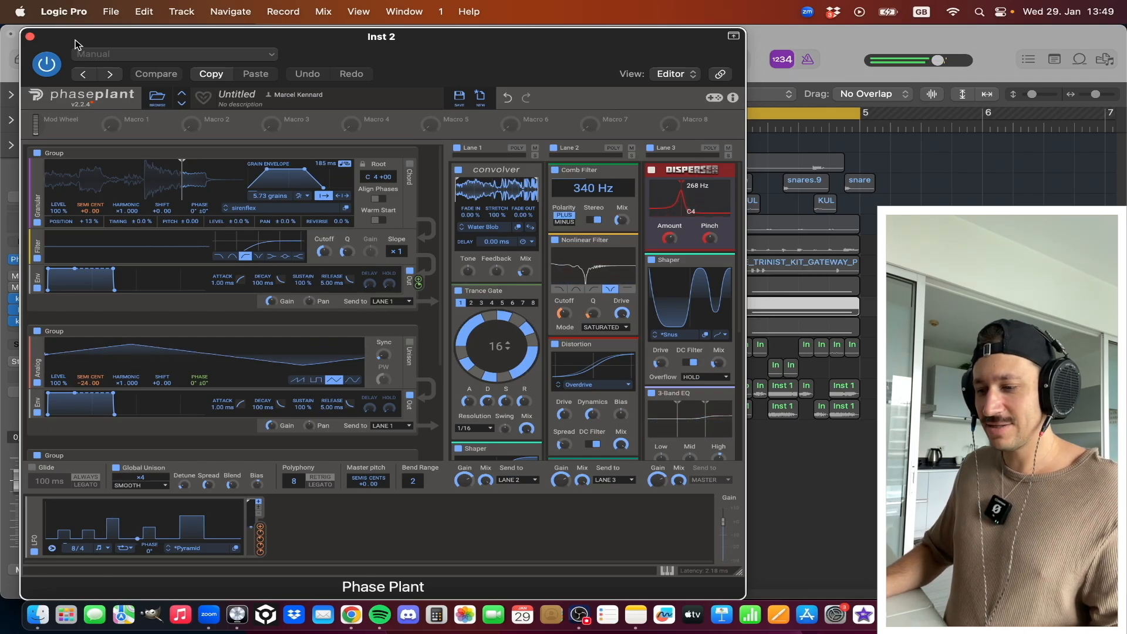
- Open the LFO's shape in the LFO Editor and turn on grid snapping
{"action": "left_click", "coordinate": [236, 551]}
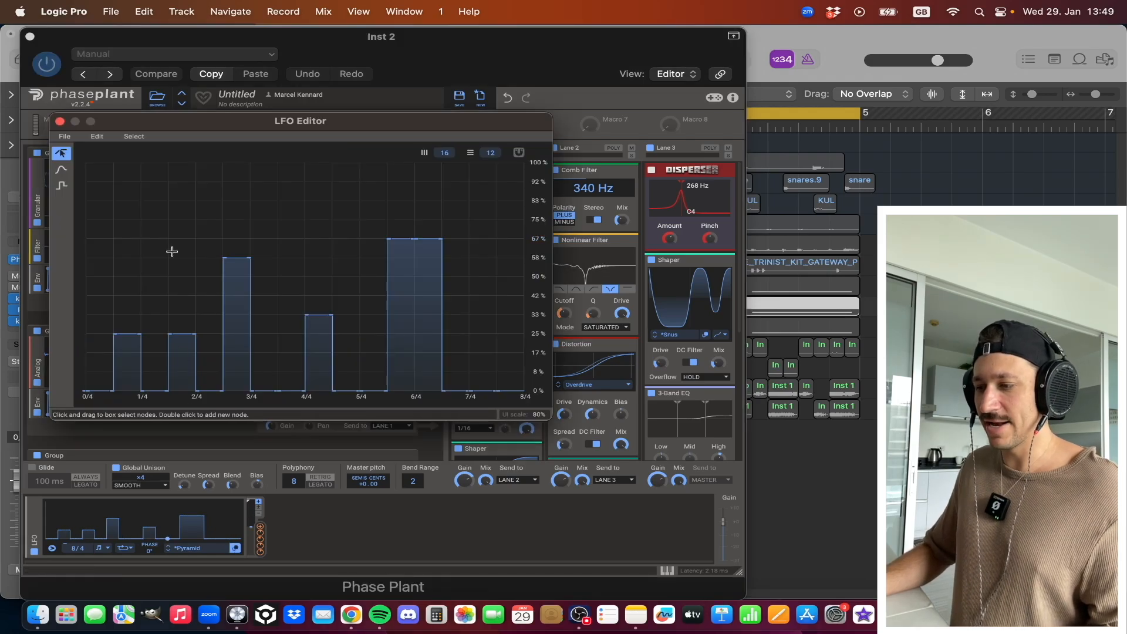
{"action": "left_click_drag", "start_coordinate": [282, 120], "coordinate": [246, 111]}
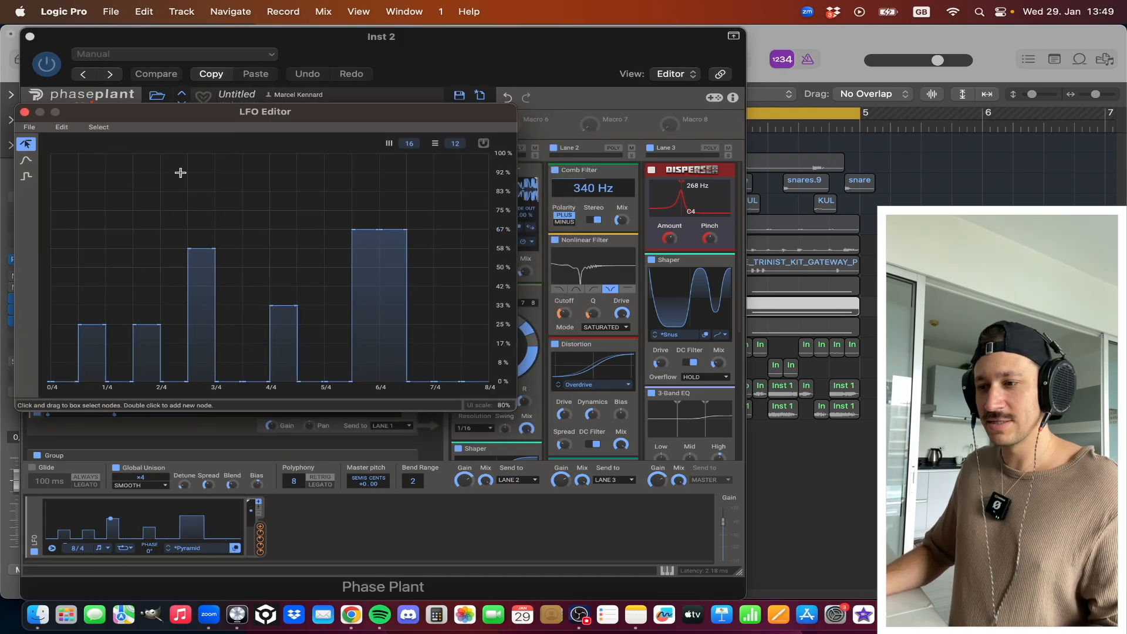
{"action": "left_click", "coordinate": [484, 143]}
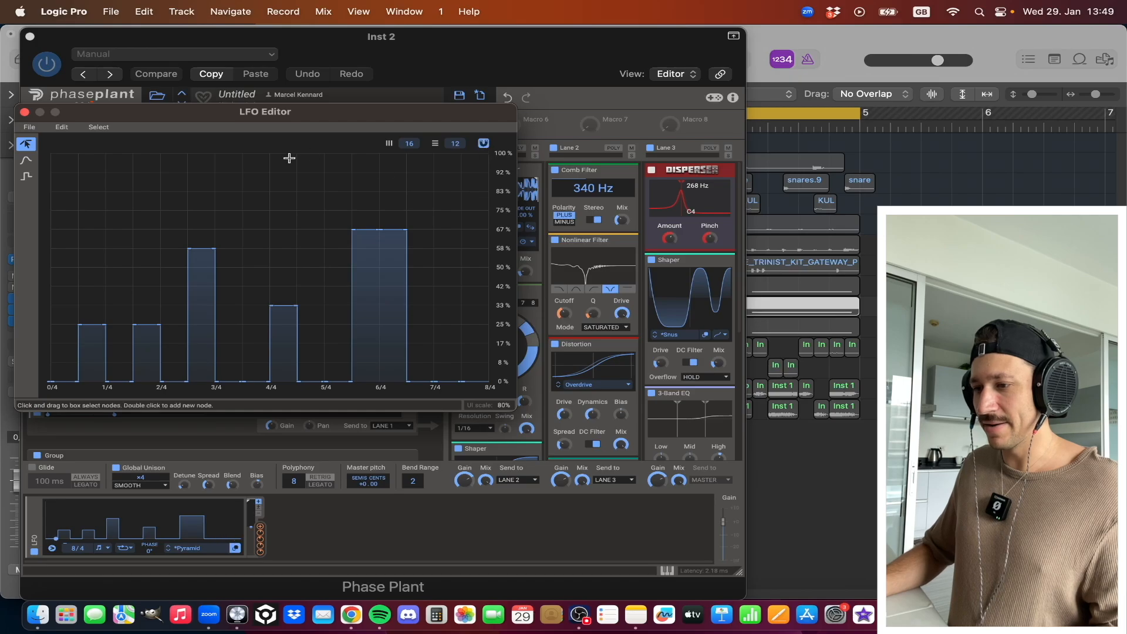
- Try raising the LFO shape's second bar to 67 % with the step drawing tool, undo it, and close the LFO Editor
{"action": "left_click", "coordinate": [26, 176]}
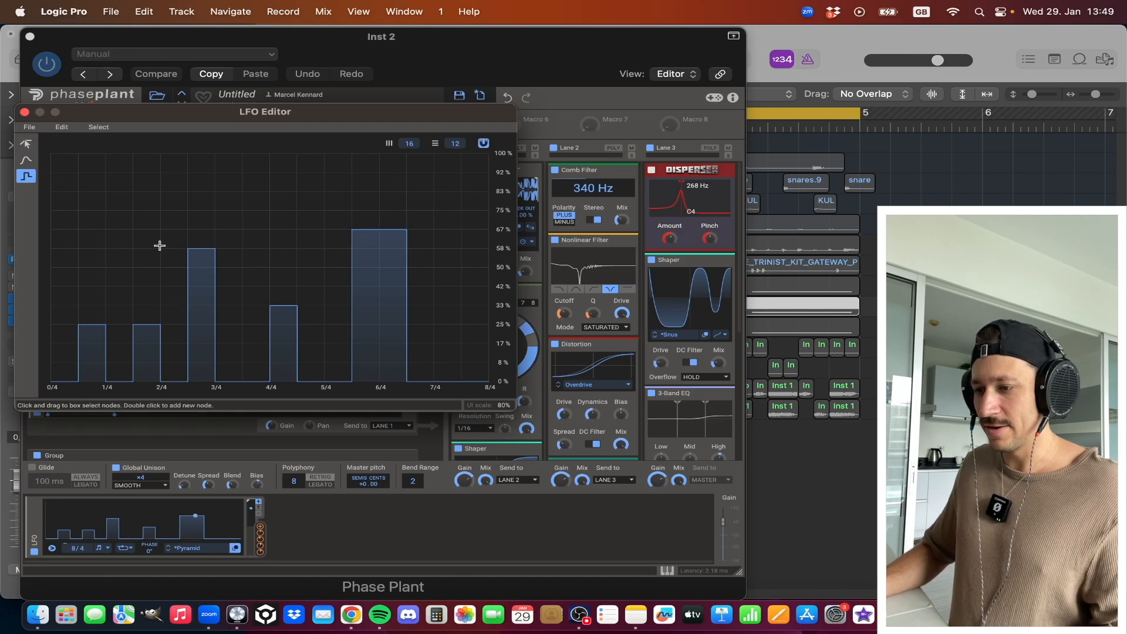
{"action": "left_click", "coordinate": [125, 240]}
{"action": "left_click", "coordinate": [121, 384]}
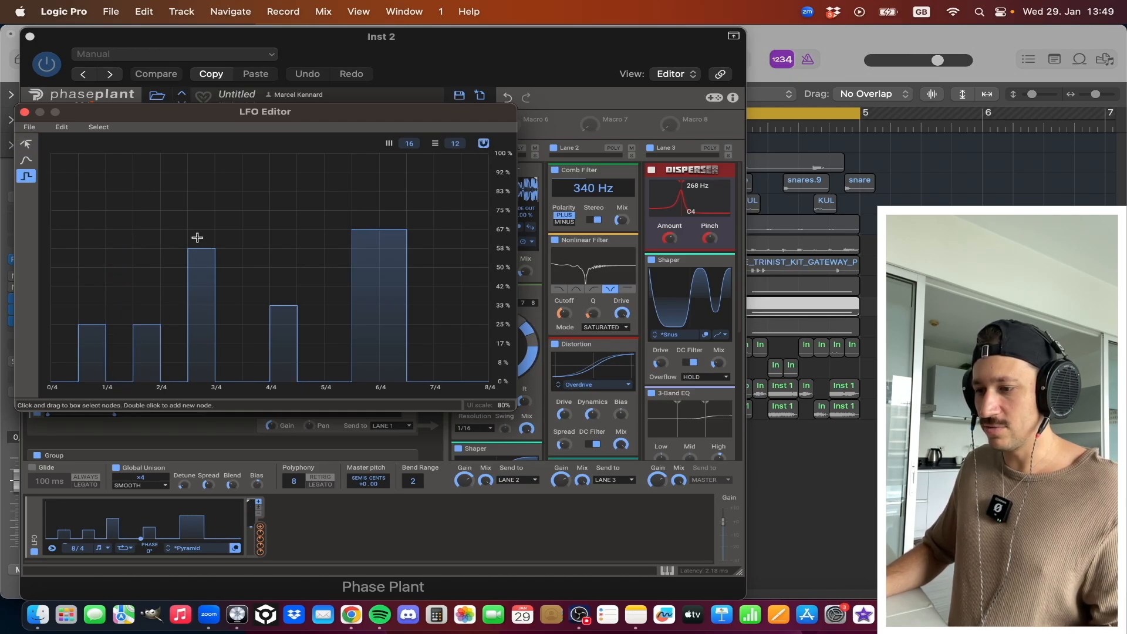
{"action": "left_click", "coordinate": [149, 229]}
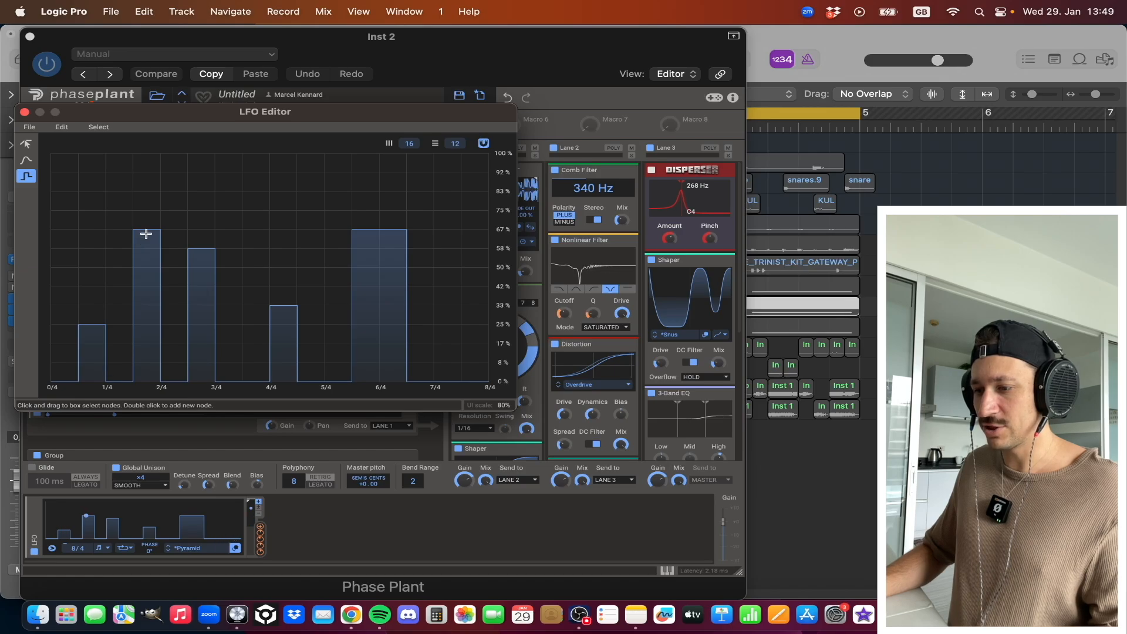
{"action": "left_click", "coordinate": [507, 98]}
{"action": "left_click_drag", "start_coordinate": [378, 119], "coordinate": [448, 119]}
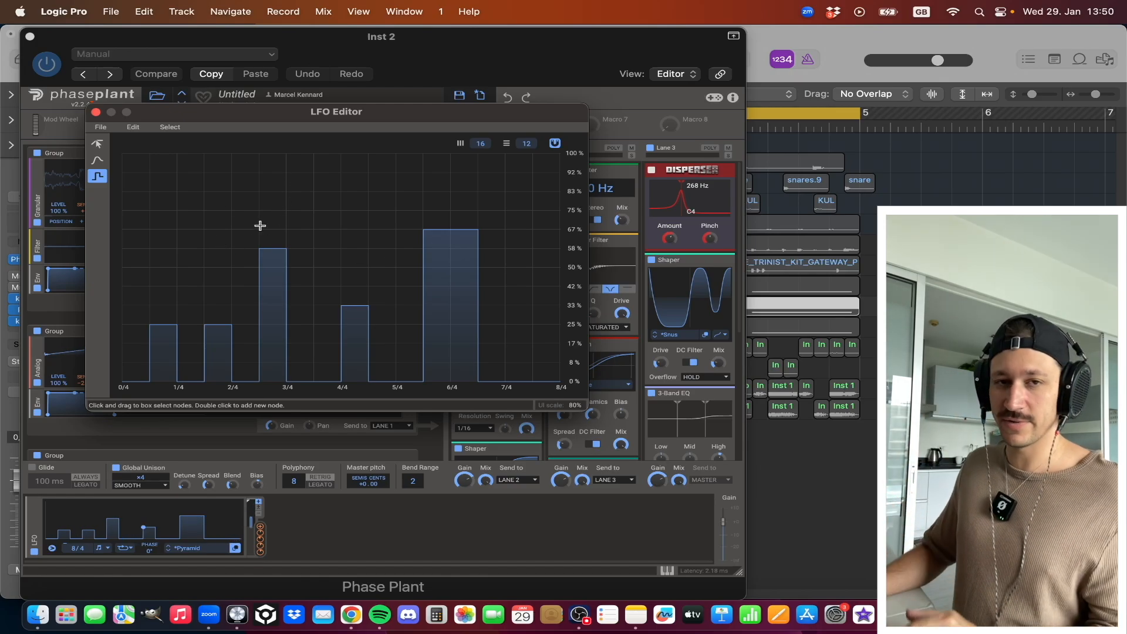
{"action": "left_click", "coordinate": [95, 113]}
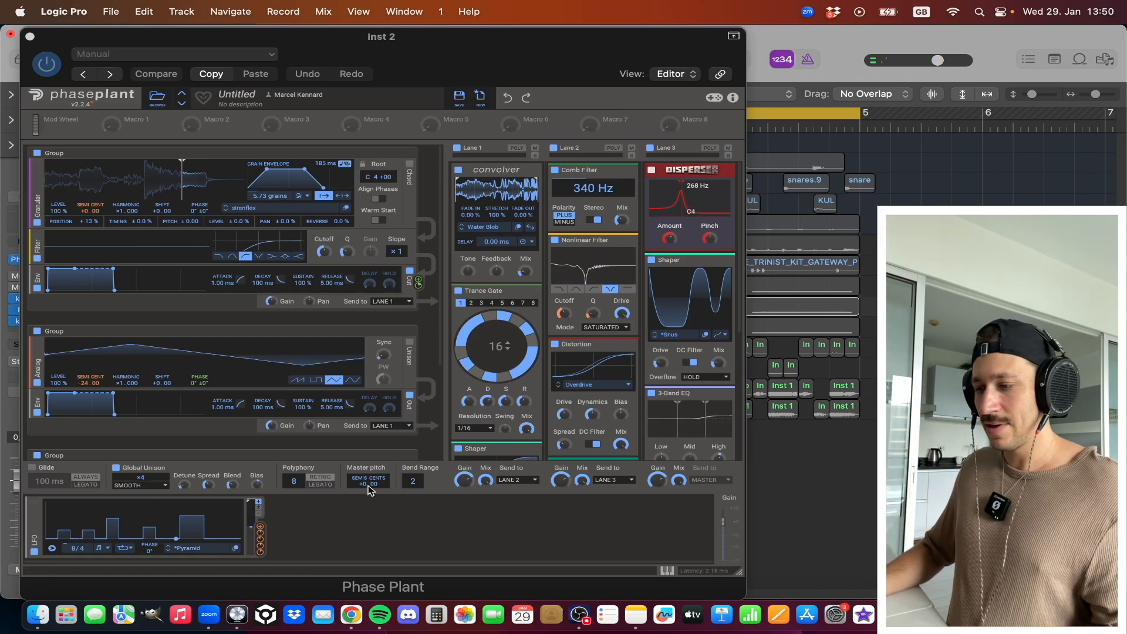
- Compare the sound with Lane 1's Trance Gate switched off and back on
{"action": "left_click", "coordinate": [459, 290]}
{"action": "left_click", "coordinate": [459, 291]}
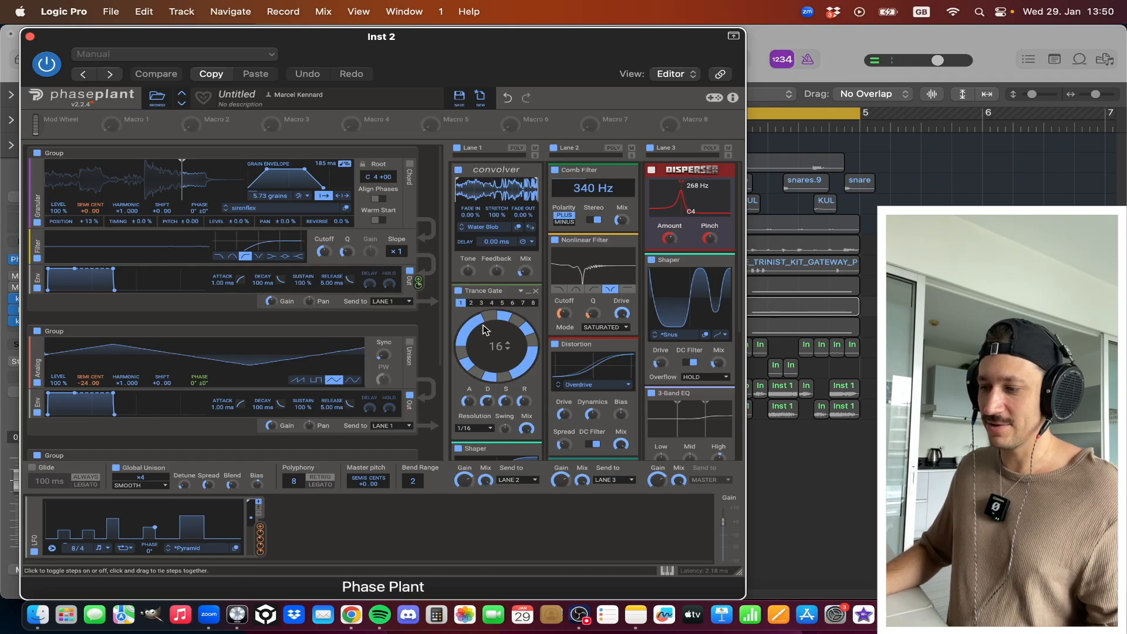
{"action": "left_click", "coordinate": [459, 292]}
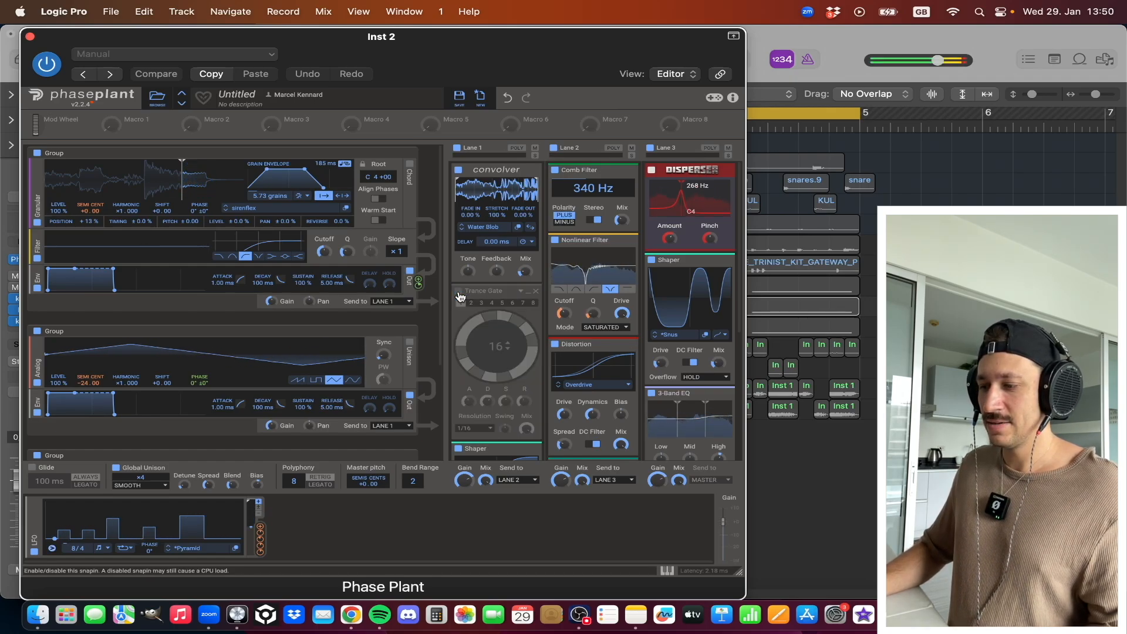
{"action": "left_click", "coordinate": [459, 291]}
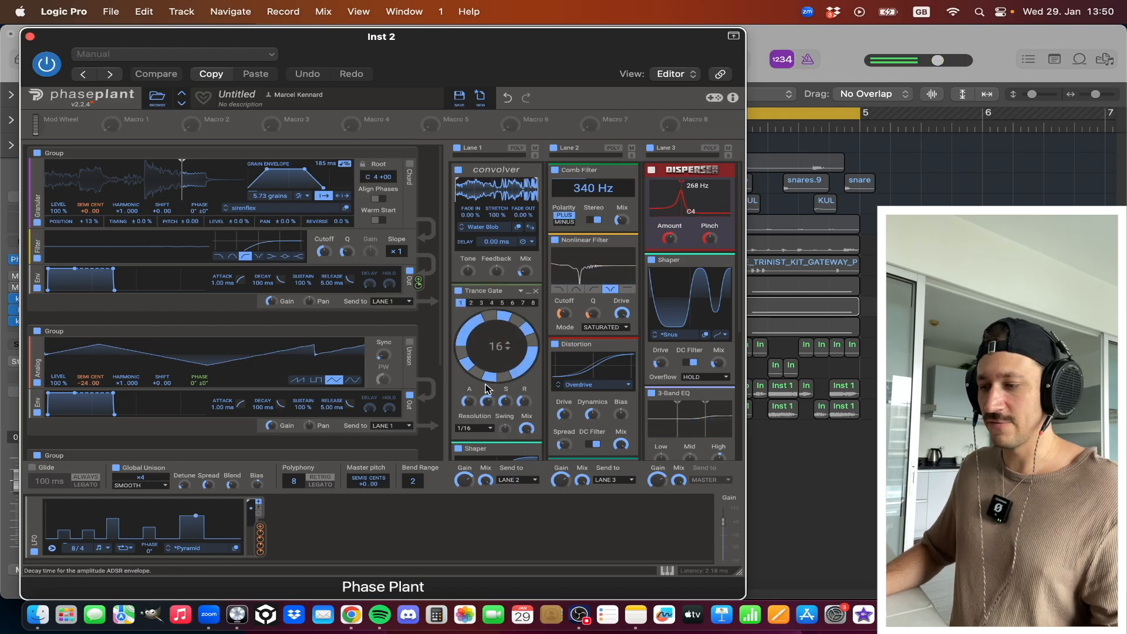
- Look over the generator groups and check the Granular generator's sirenflex sample in the Grainstorms sample folder
{"action": "scroll", "coordinate": [270, 378], "scroll_direction": "down", "scroll_amount": 5}
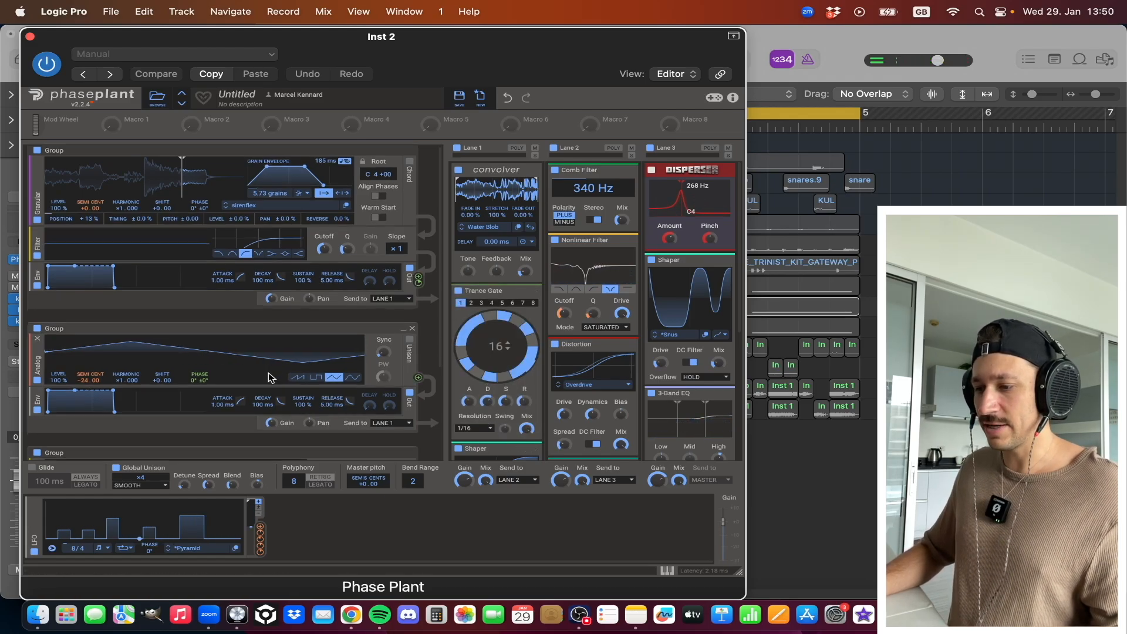
{"action": "scroll", "coordinate": [188, 316], "scroll_direction": "up", "scroll_amount": 3}
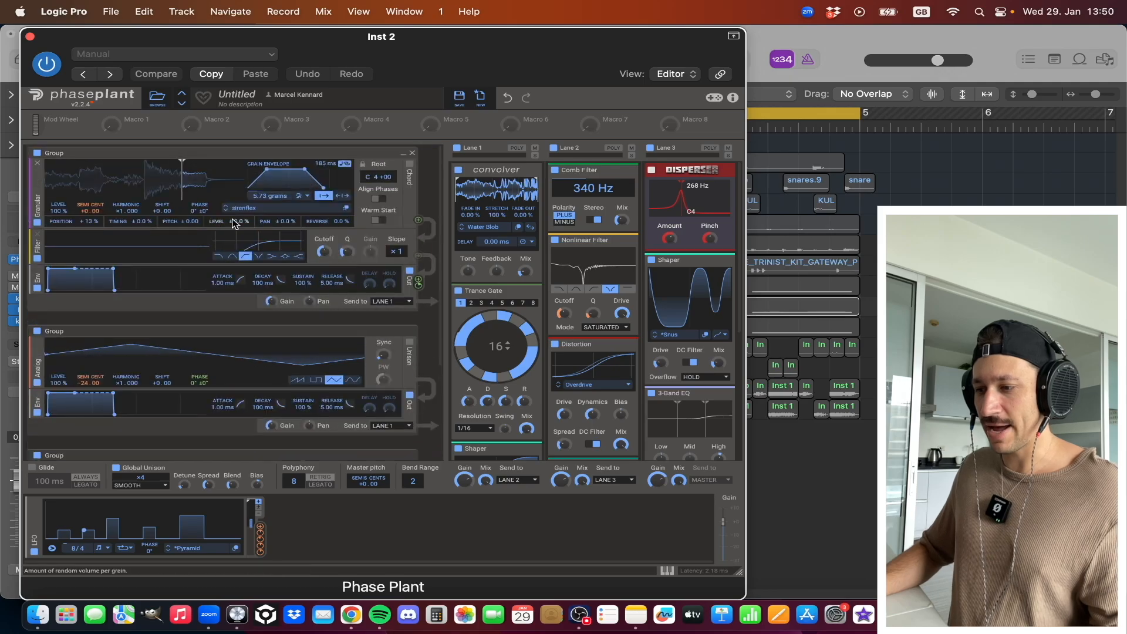
{"action": "left_click", "coordinate": [244, 207]}
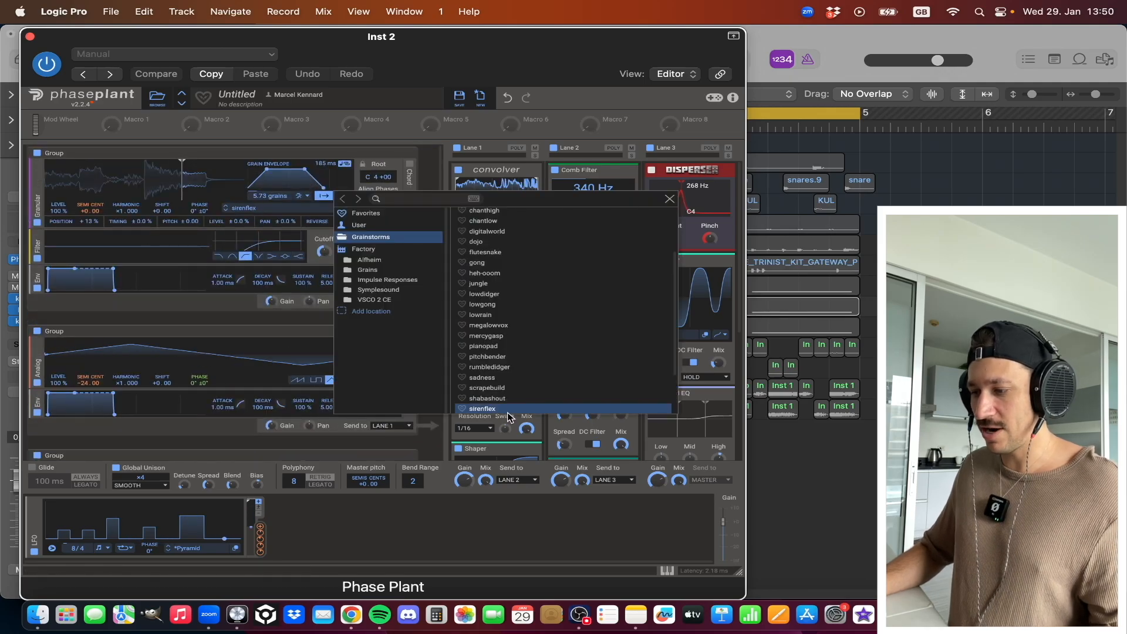
{"action": "left_click", "coordinate": [292, 336]}
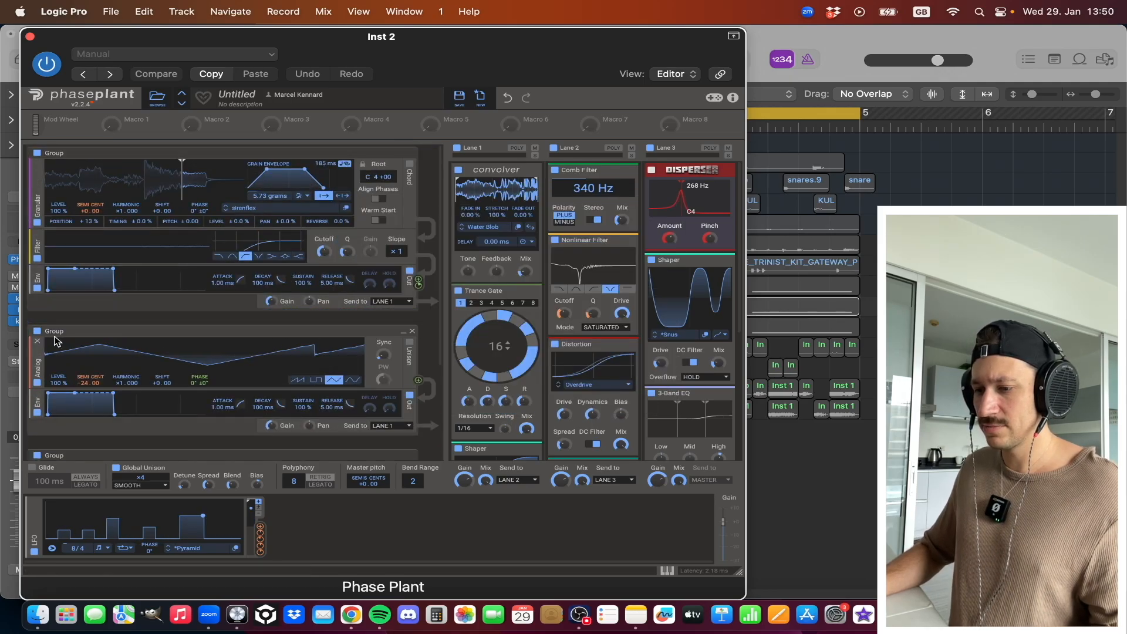
- Switch off effect Lanes 1, 2 and 3 to expose the dry generator groups
{"action": "left_click", "coordinate": [458, 147]}
{"action": "left_click", "coordinate": [558, 147]}
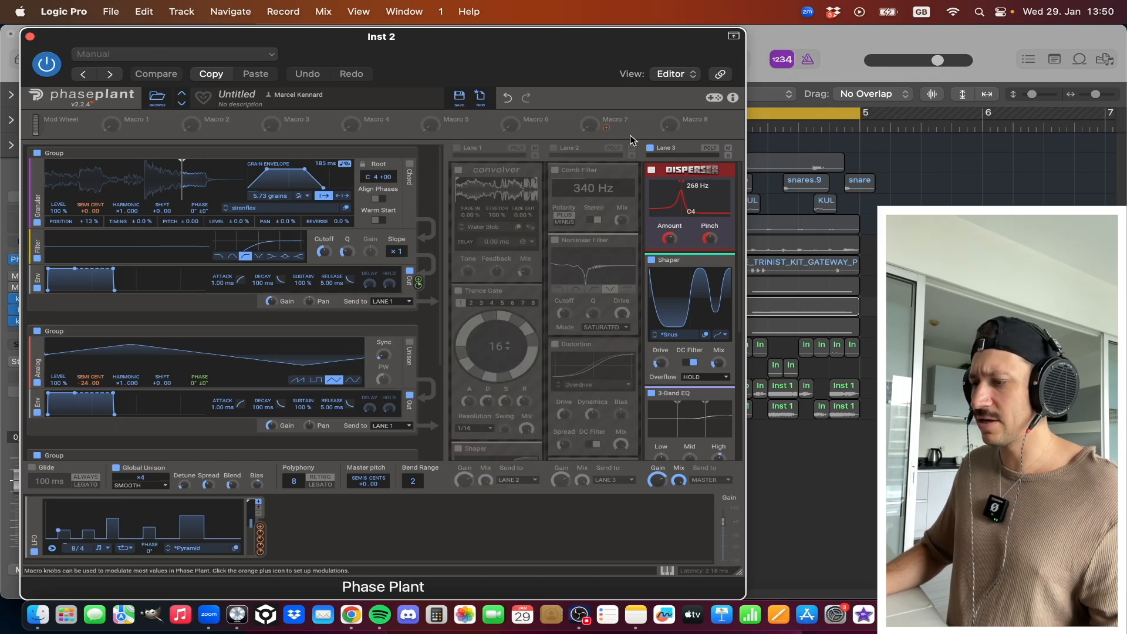
{"action": "left_click", "coordinate": [650, 147]}
{"action": "scroll", "coordinate": [238, 288], "scroll_direction": "down", "scroll_amount": 3}
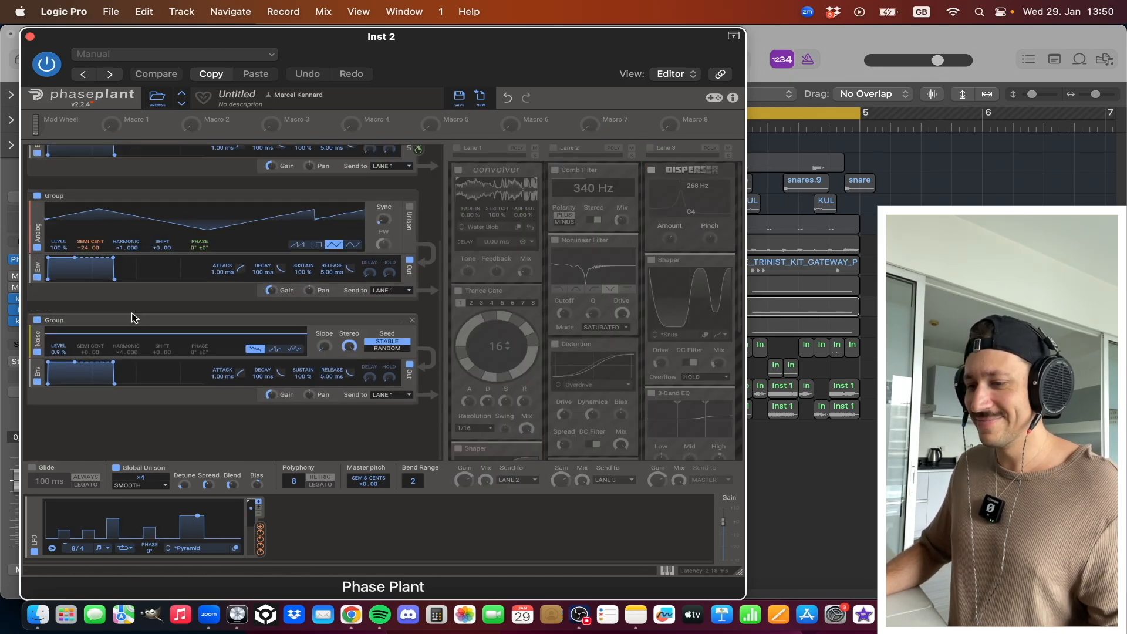
- Isolate the Granular group by switching off the Analog and Noise groups; try an earlier sample playback position and undo it
{"action": "left_click", "coordinate": [37, 195]}
{"action": "left_click", "coordinate": [37, 320]}
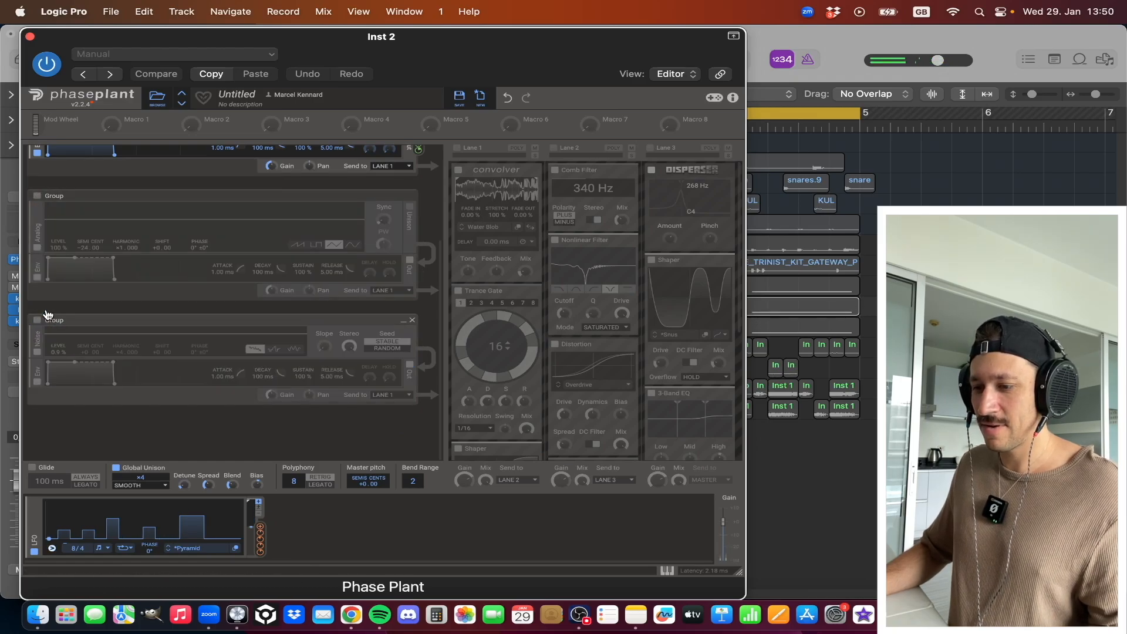
{"action": "scroll", "coordinate": [108, 264], "scroll_direction": "up", "scroll_amount": 3}
{"action": "left_click_drag", "start_coordinate": [182, 176], "coordinate": [74, 179]}
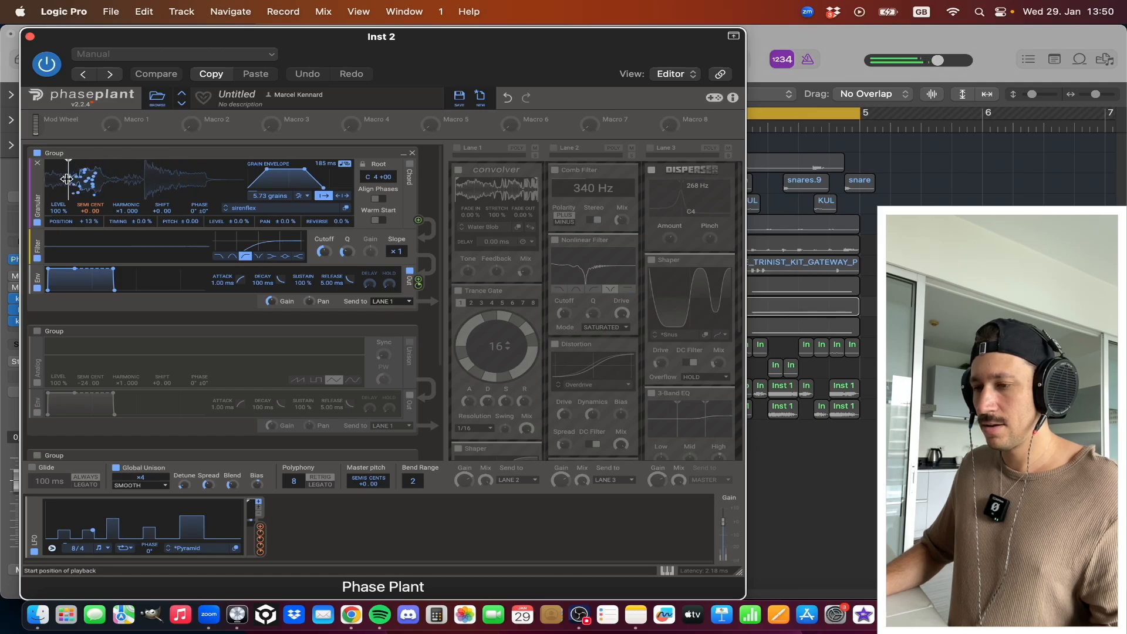
{"action": "left_click", "coordinate": [504, 99]}
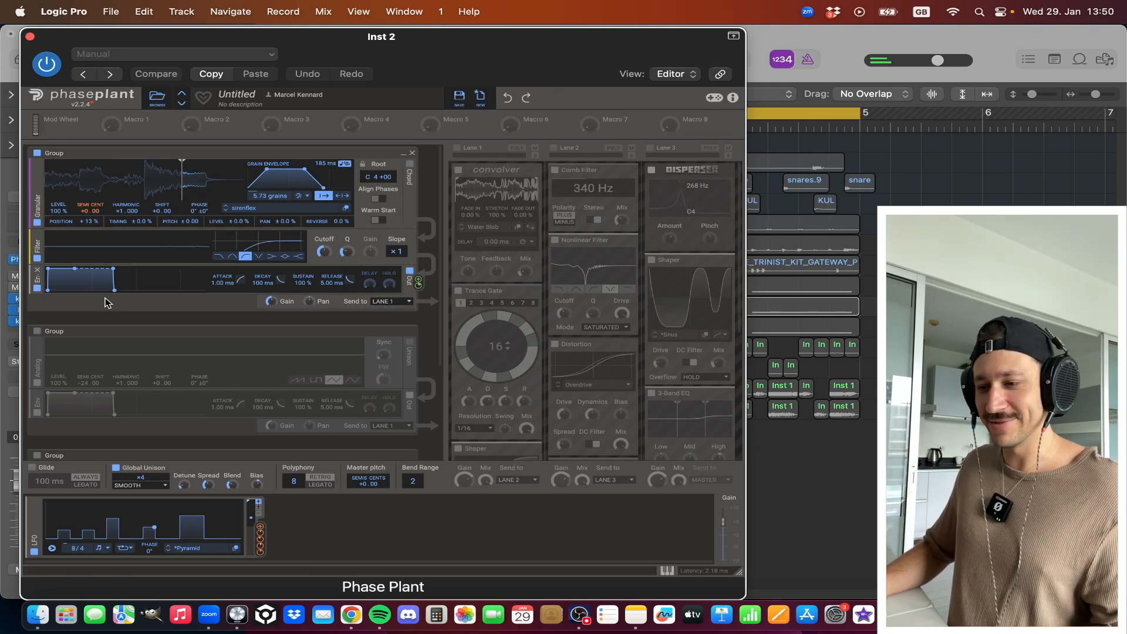
- Switch the Analog group back on and audition other waveforms, including sine, before returning it to the triangle wave
{"action": "left_click", "coordinate": [37, 331]}
{"action": "scroll", "coordinate": [58, 327], "scroll_direction": "down", "scroll_amount": 2}
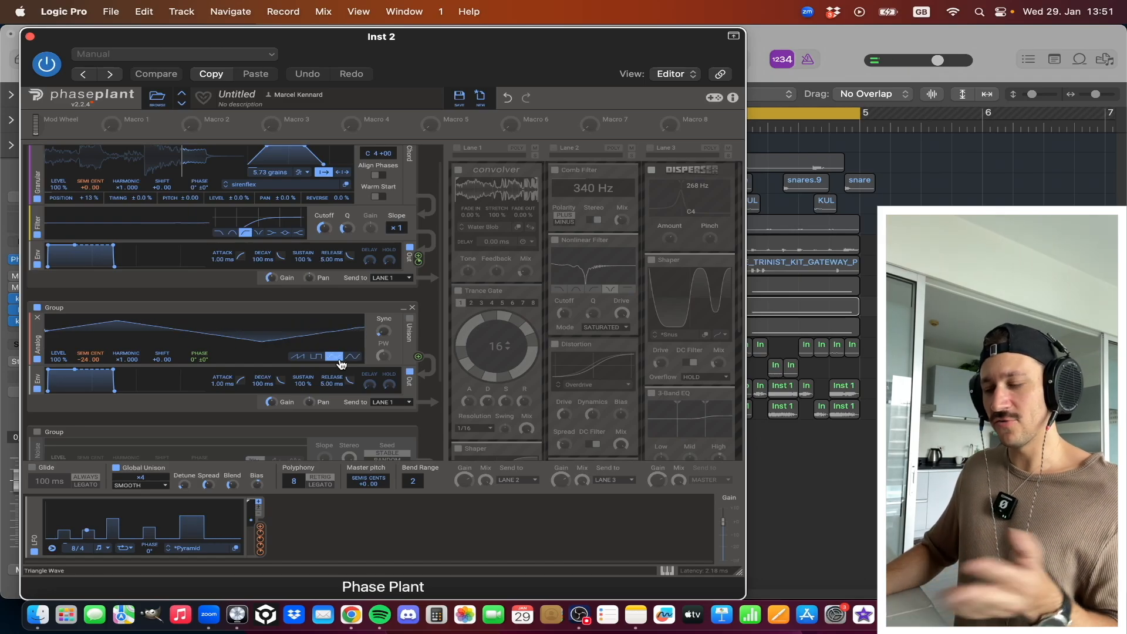
{"action": "left_click", "coordinate": [299, 357]}
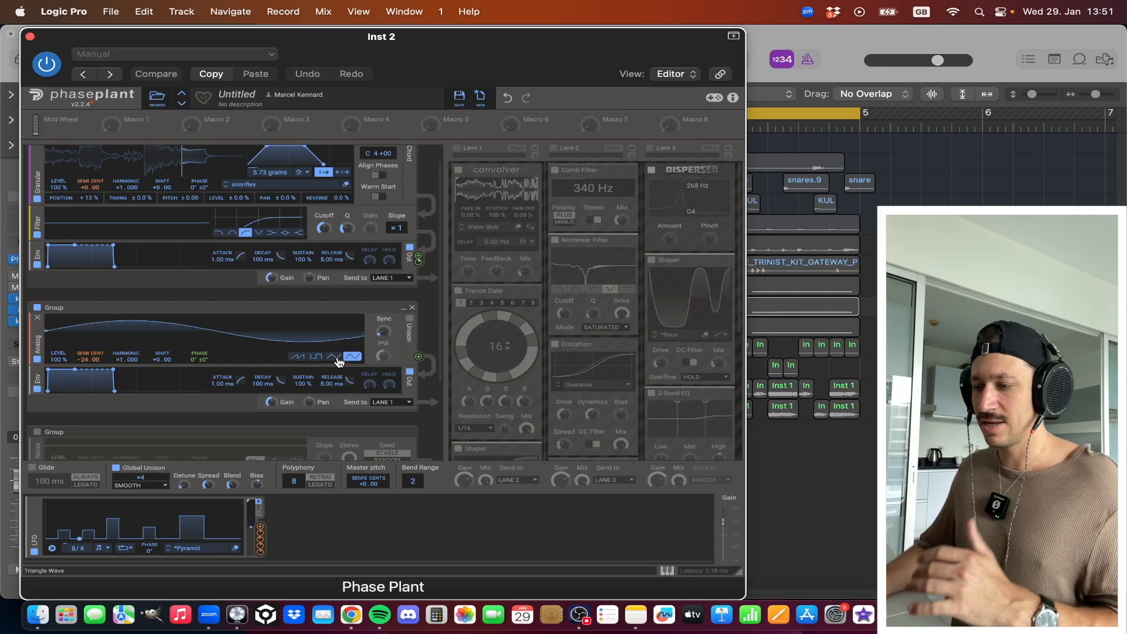
{"action": "left_click", "coordinate": [335, 357]}
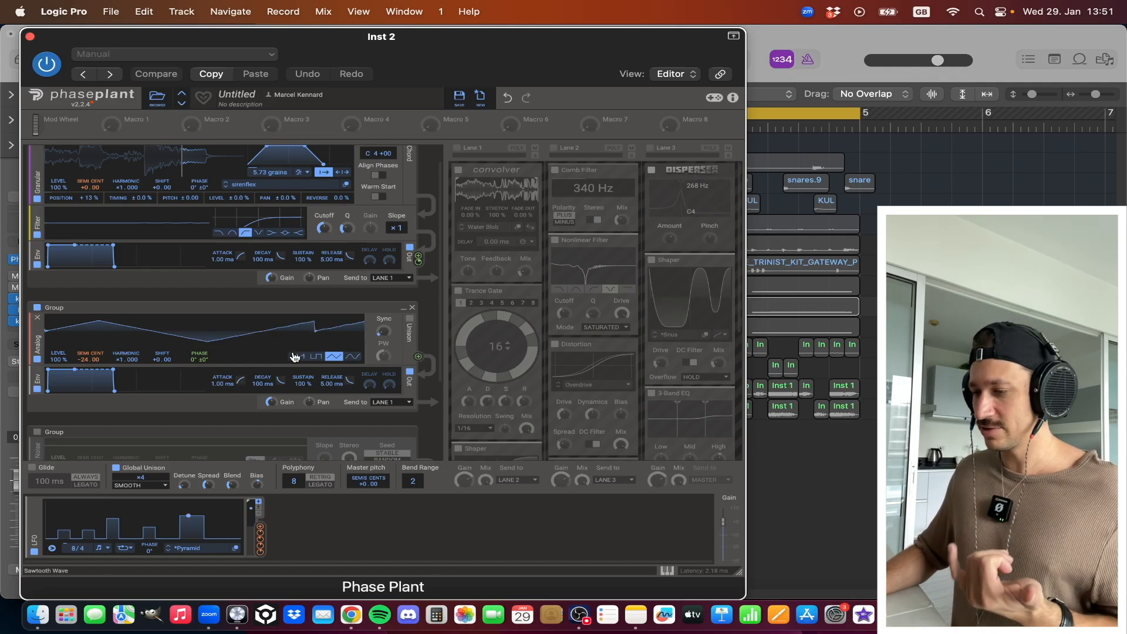
- Check the LFO's modulation of the Analog generator's semitone pitch and view its step shape in the LFO Editor
{"action": "scroll", "coordinate": [294, 355], "scroll_direction": "down", "scroll_amount": 3}
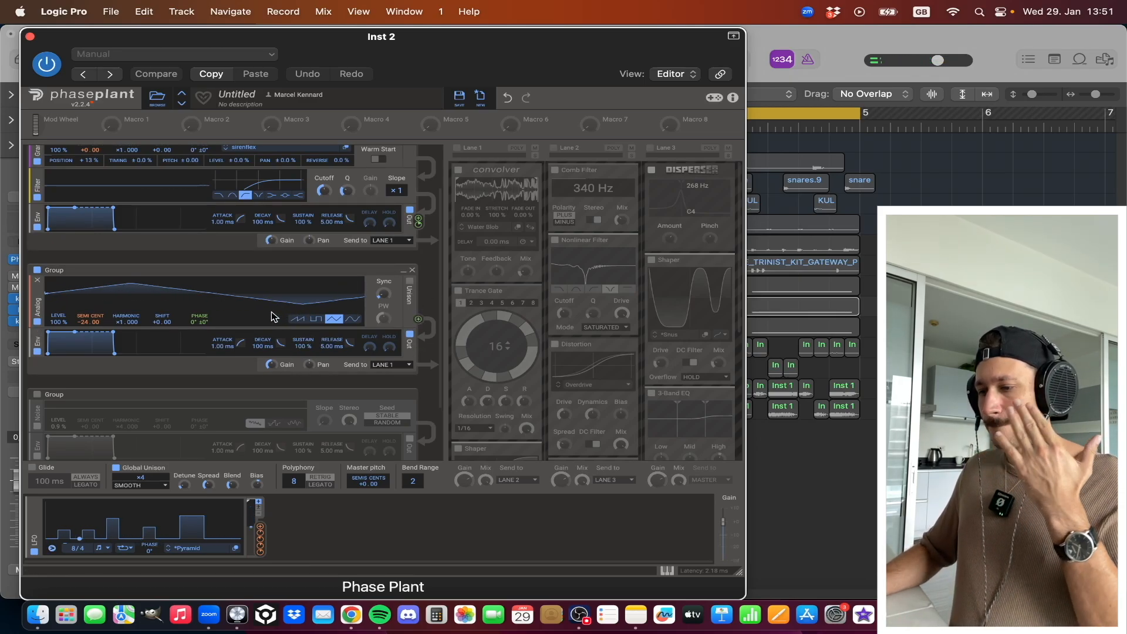
{"action": "left_click_drag", "start_coordinate": [260, 527], "coordinate": [89, 329]}
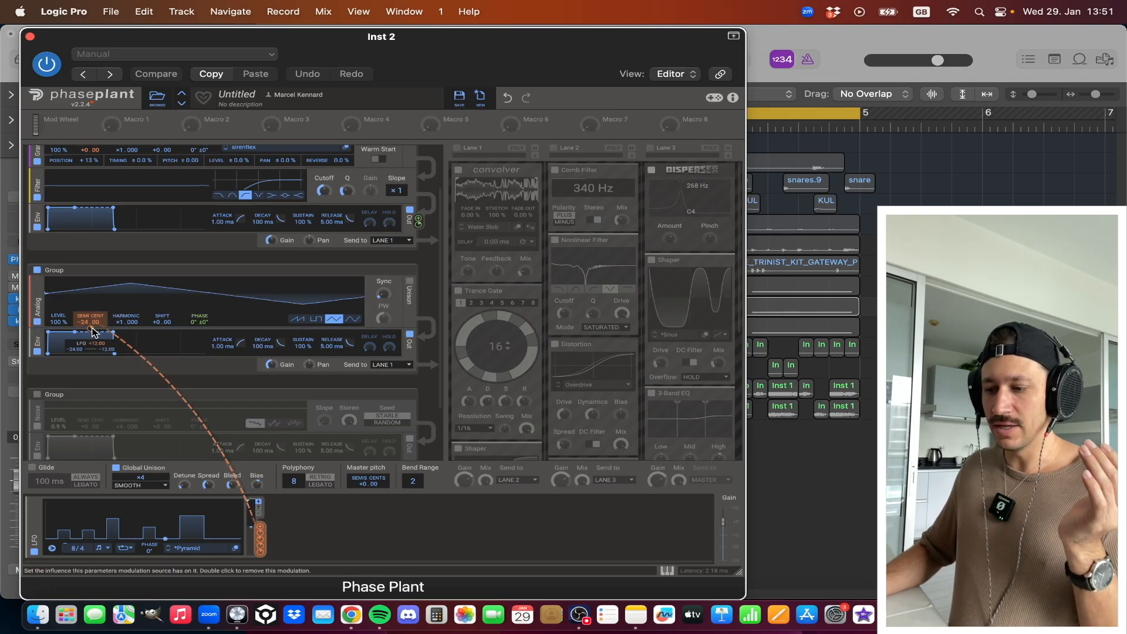
{"action": "double_click", "coordinate": [92, 331]}
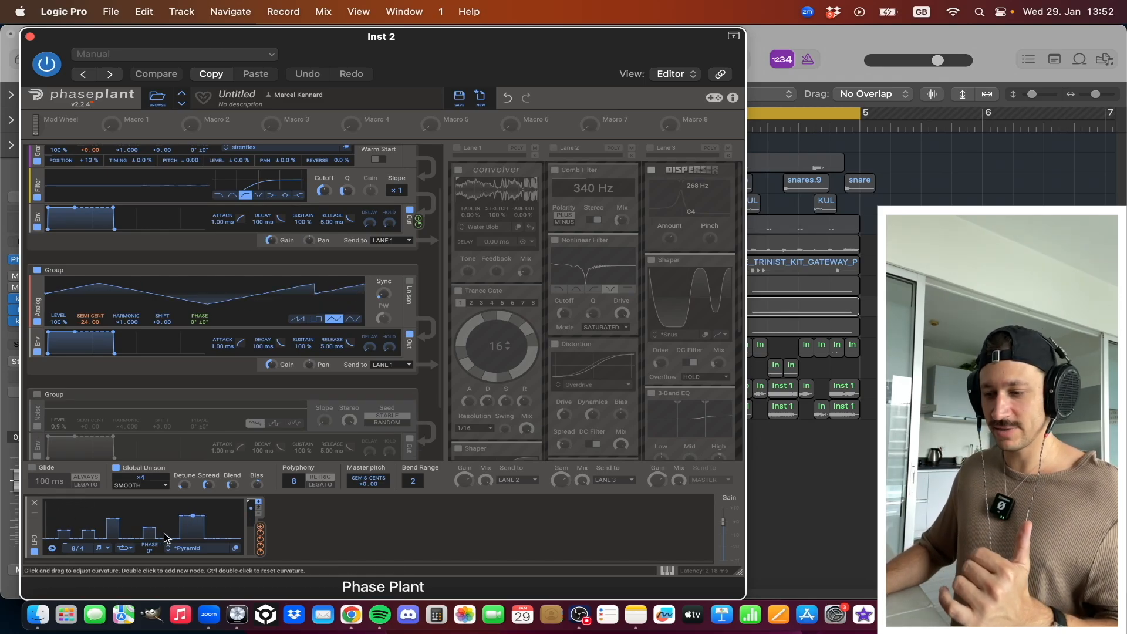
{"action": "left_click", "coordinate": [234, 548]}
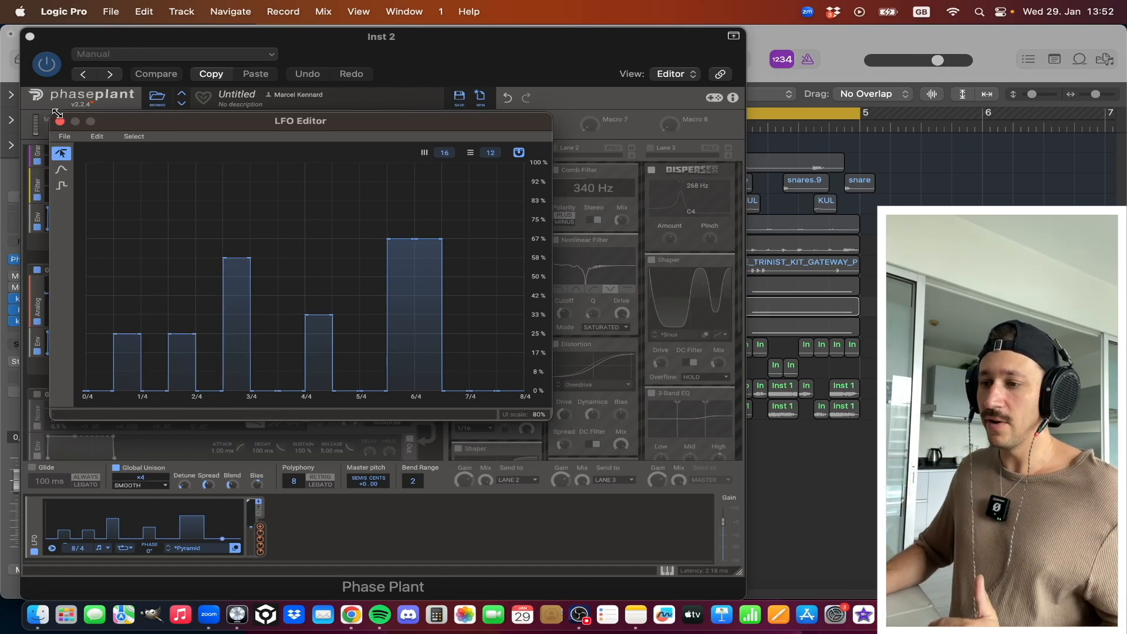
{"action": "left_click", "coordinate": [60, 122]}
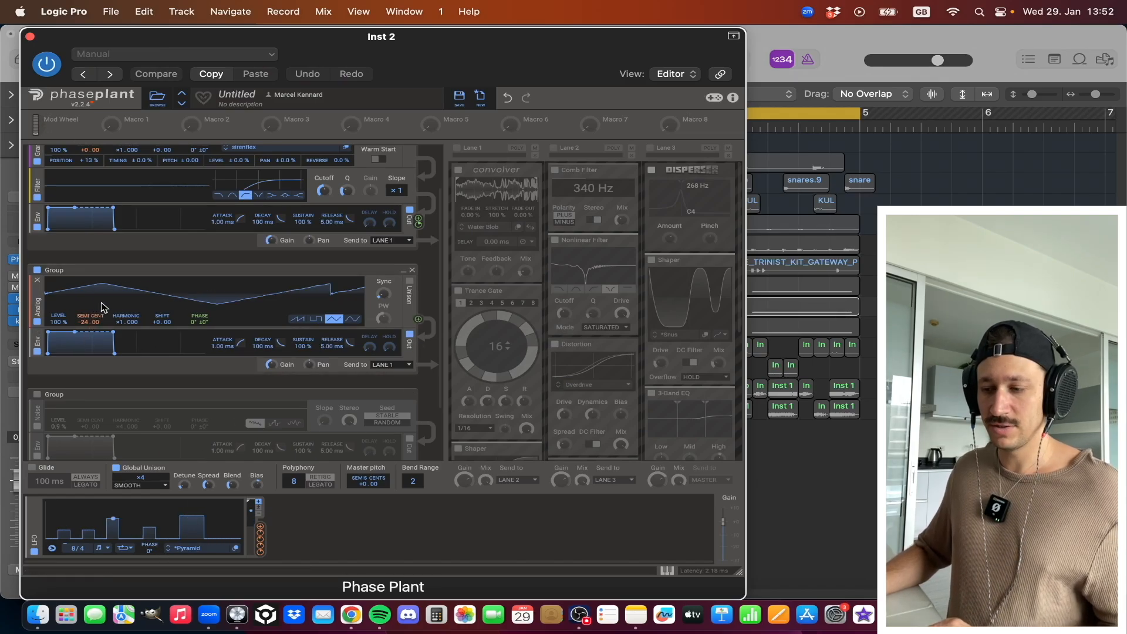
- Switch the Noise group back on, try raising the noise generator's level, and undo the level change
{"action": "scroll", "coordinate": [101, 307], "scroll_direction": "up", "scroll_amount": 2}
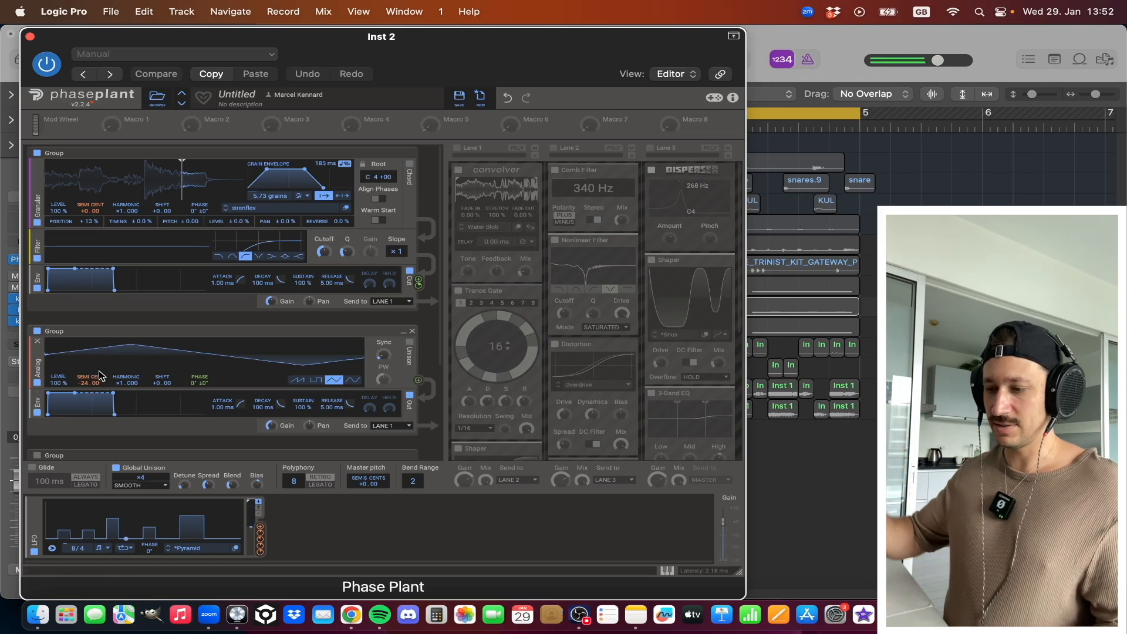
{"action": "scroll", "coordinate": [159, 373], "scroll_direction": "down", "scroll_amount": 3}
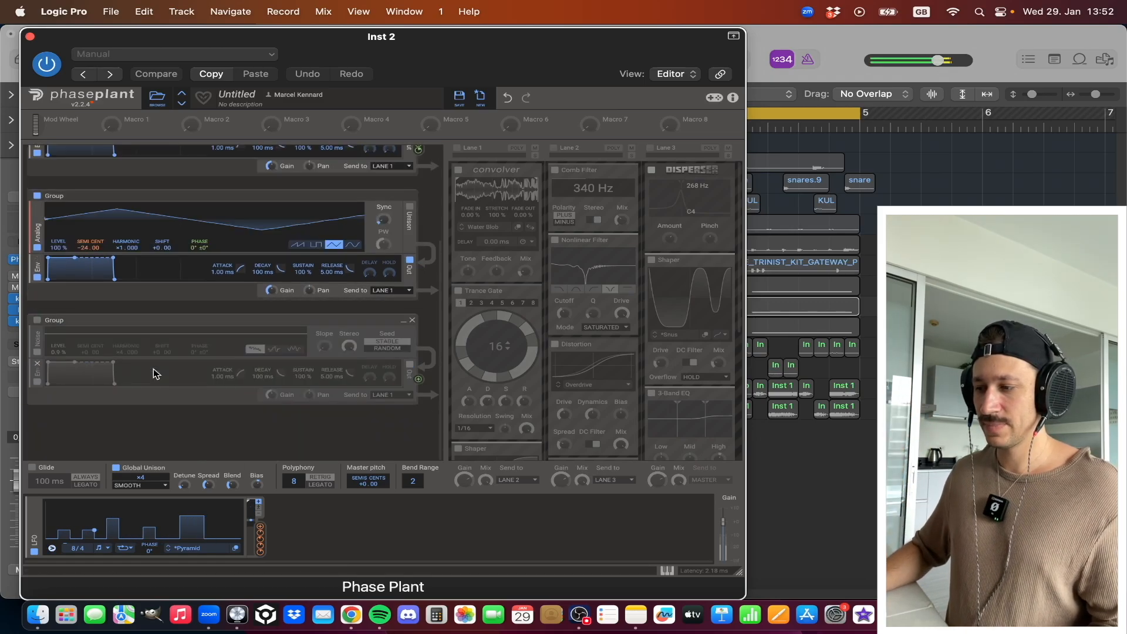
{"action": "left_click", "coordinate": [36, 321]}
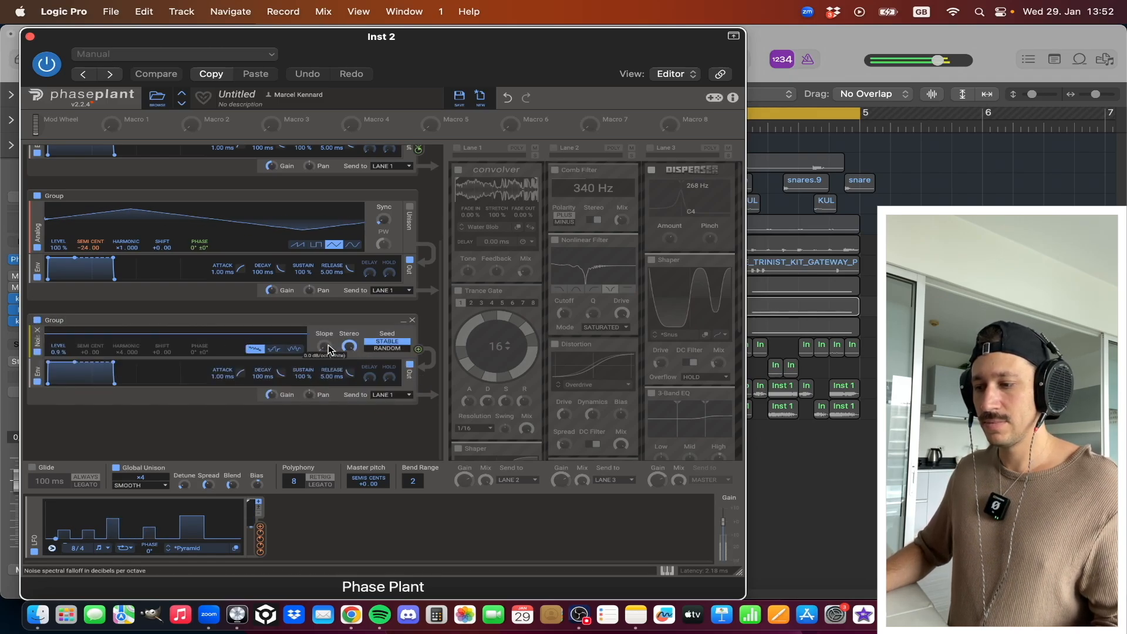
{"action": "left_click_drag", "start_coordinate": [70, 348], "coordinate": [70, 334]}
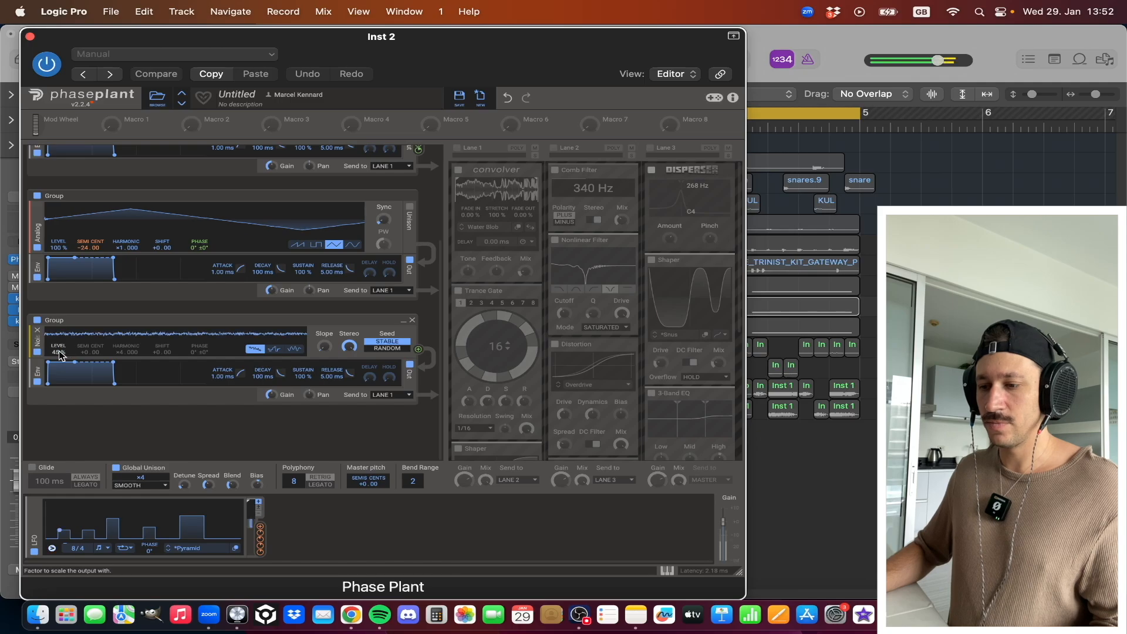
{"action": "left_click", "coordinate": [507, 98]}
- Switch Lane 1 back on and compare the sound with its Shaper off and on
{"action": "scroll", "coordinate": [206, 409], "scroll_direction": "up", "scroll_amount": 3}
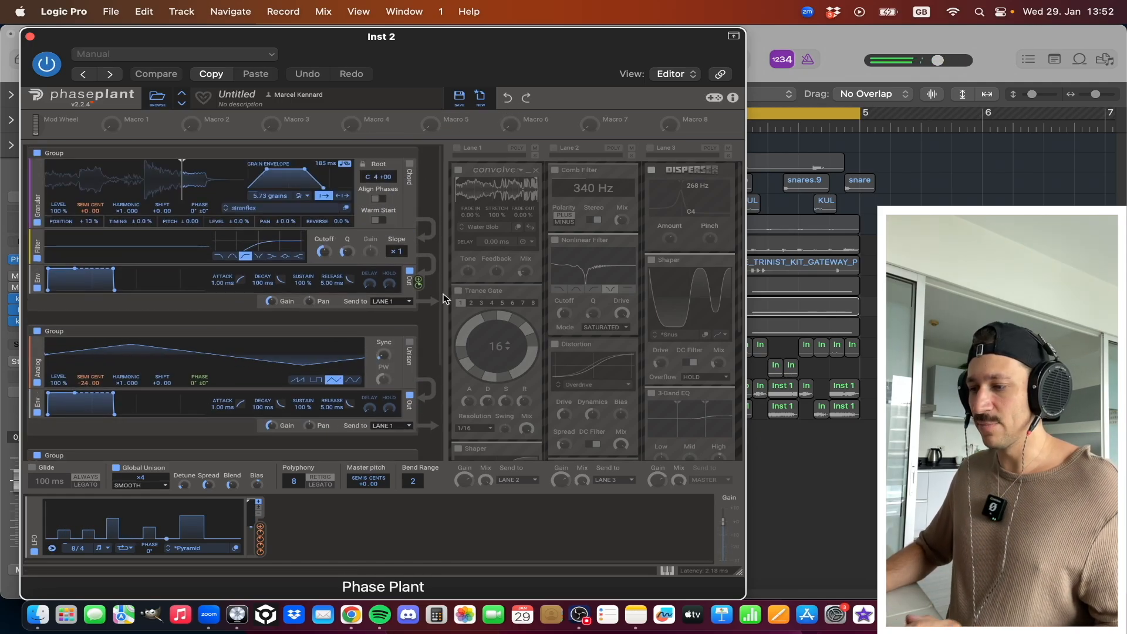
{"action": "left_click", "coordinate": [458, 149]}
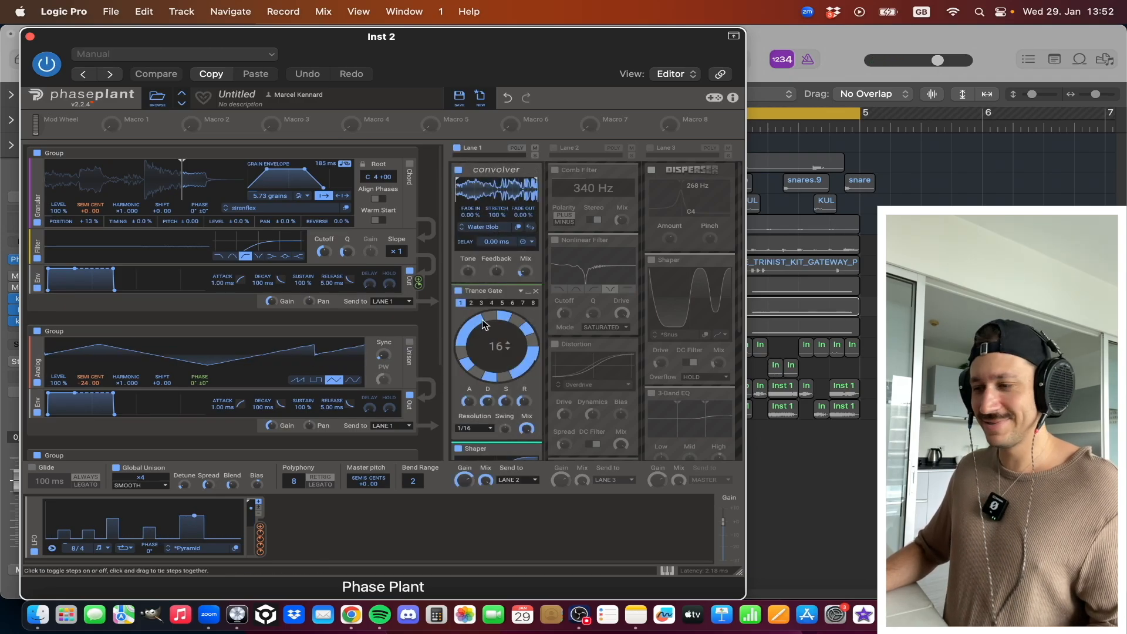
{"action": "scroll", "coordinate": [480, 293], "scroll_direction": "down", "scroll_amount": 3}
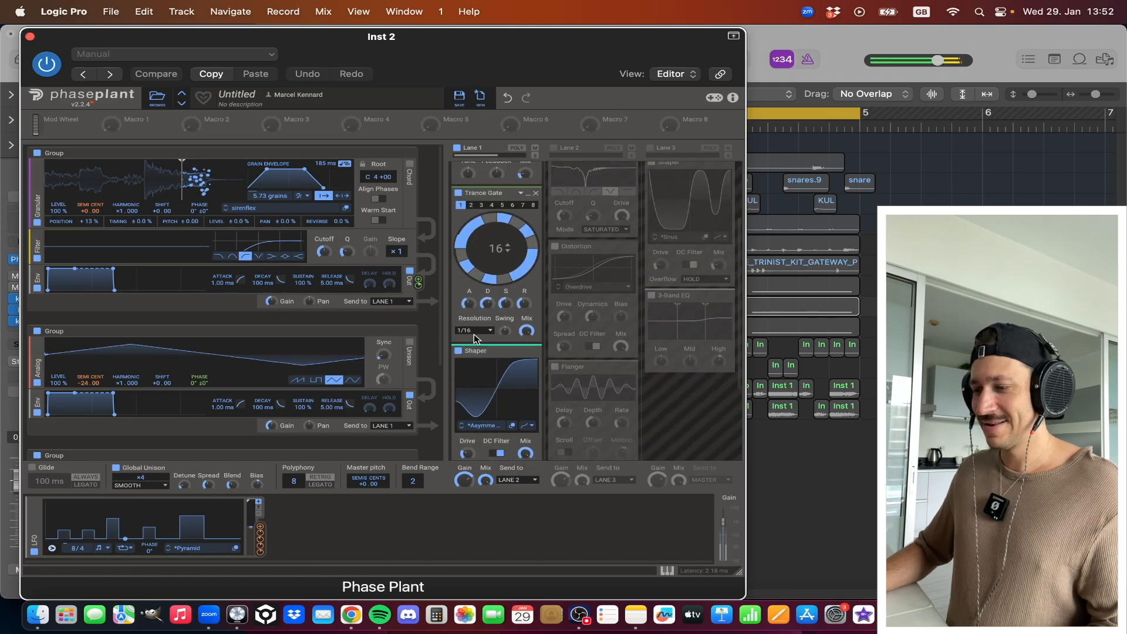
{"action": "scroll", "coordinate": [473, 334], "scroll_direction": "down", "scroll_amount": 1}
{"action": "left_click", "coordinate": [458, 327]}
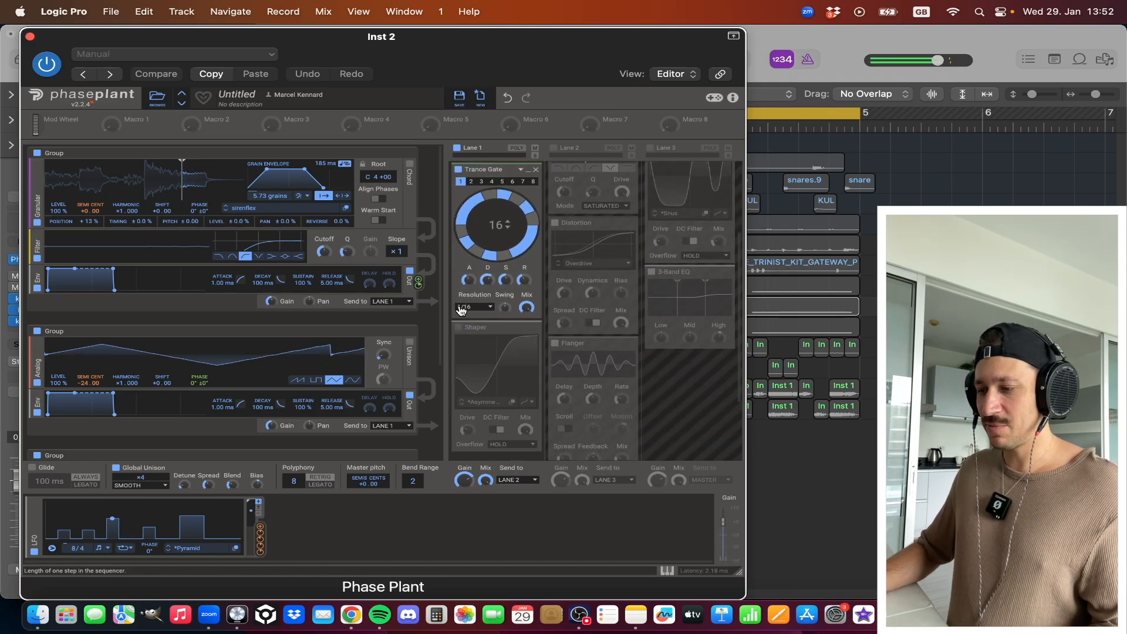
{"action": "left_click", "coordinate": [458, 327]}
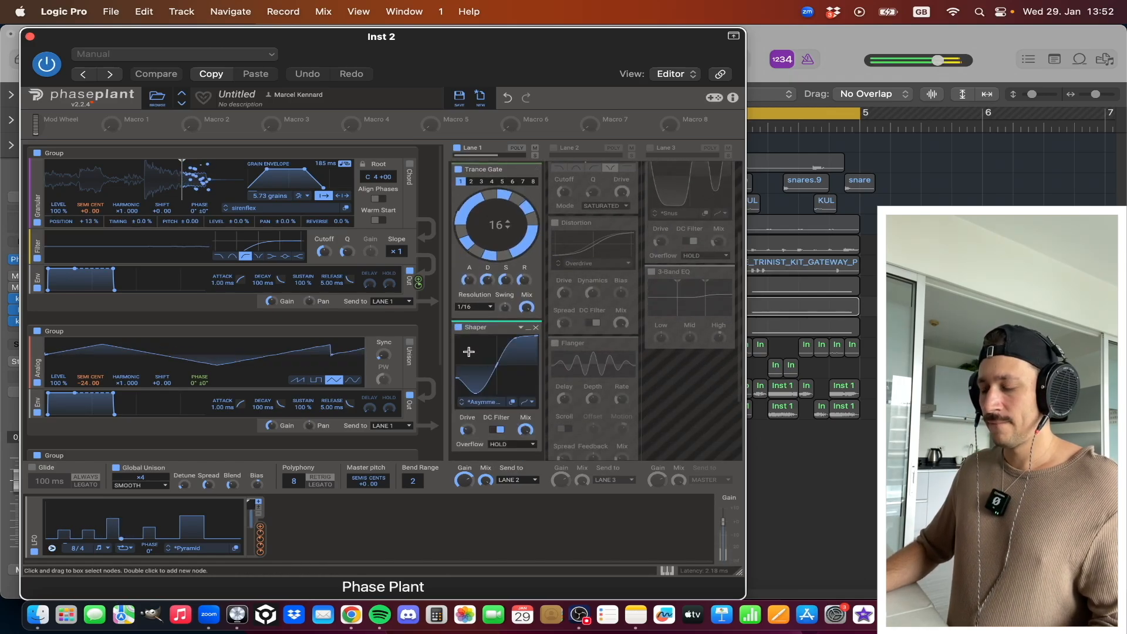
- Switch Lane 2 back on with its Nonlinear Filter, Distortion and Flanger disabled to isolate the Comb Filter
{"action": "scroll", "coordinate": [466, 339], "scroll_direction": "up", "scroll_amount": 4}
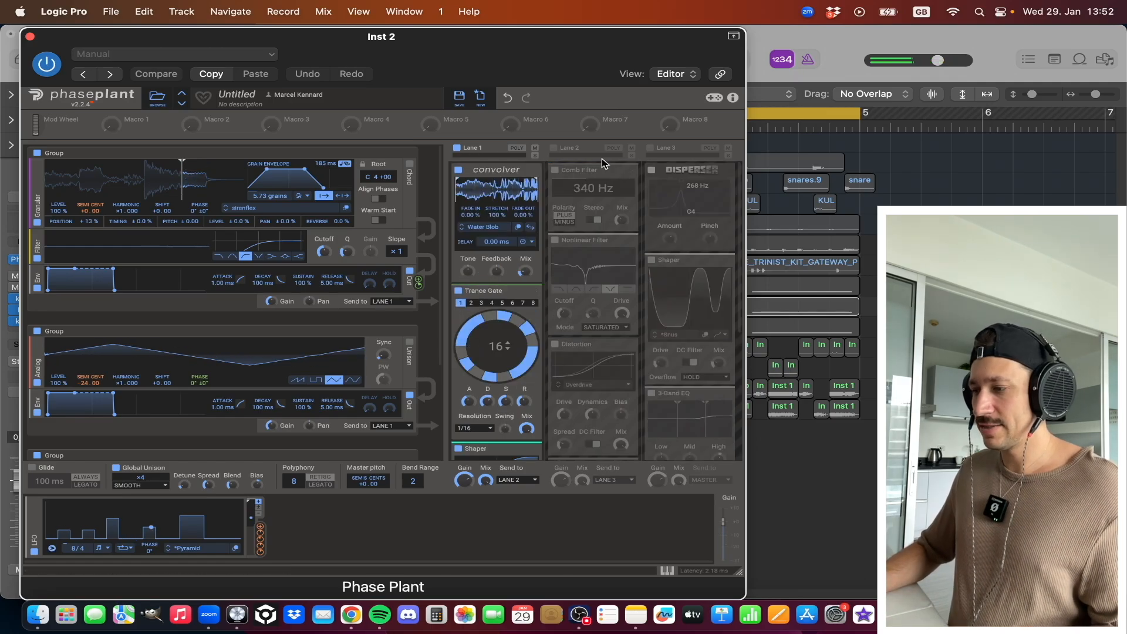
{"action": "left_click", "coordinate": [553, 148]}
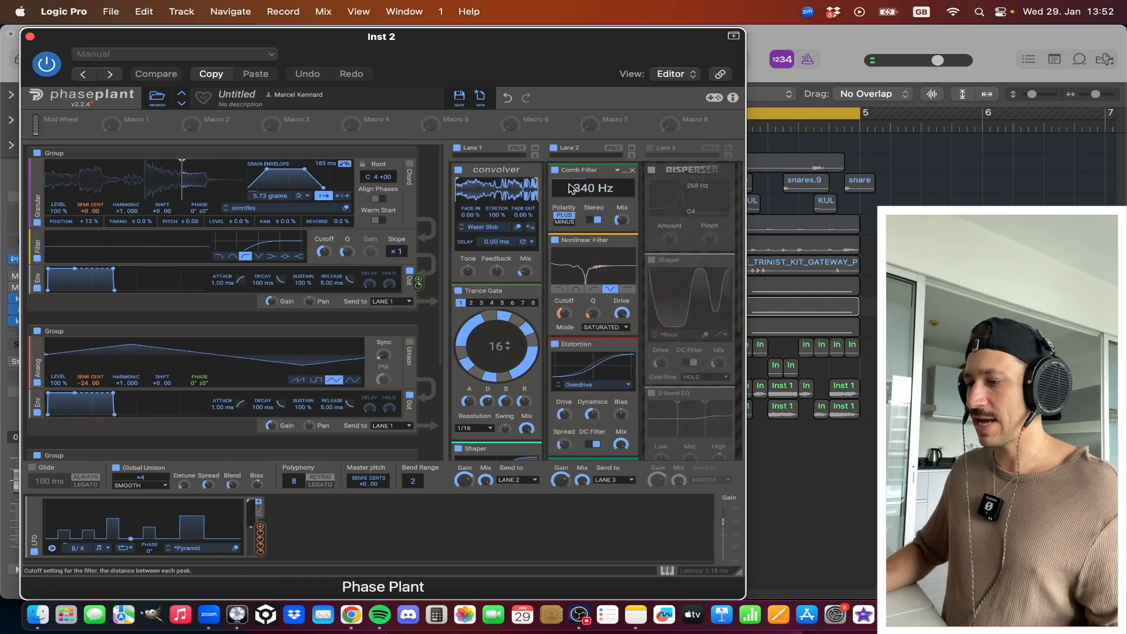
{"action": "left_click", "coordinate": [554, 240]}
{"action": "scroll", "coordinate": [559, 284], "scroll_direction": "down", "scroll_amount": 7}
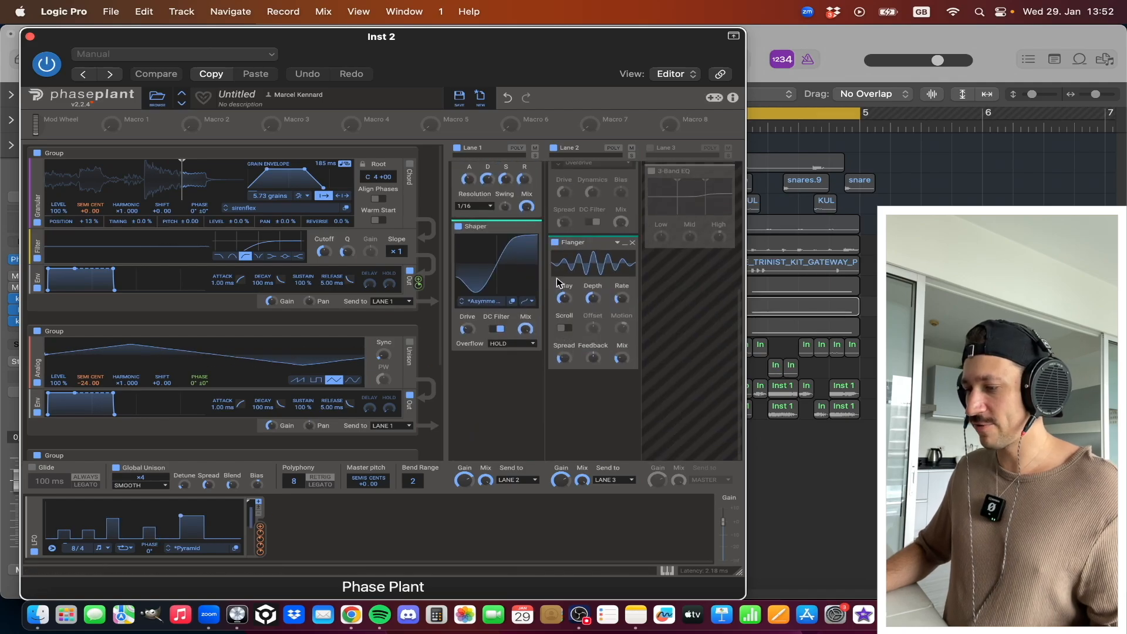
{"action": "scroll", "coordinate": [616, 234], "scroll_direction": "up", "scroll_amount": 7}
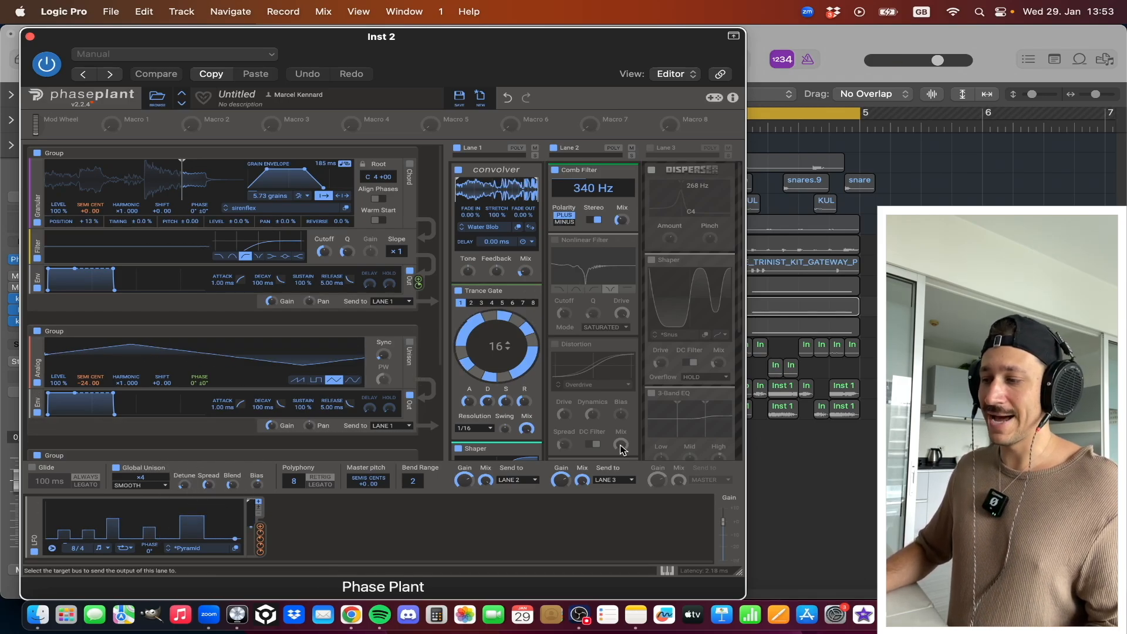
{"action": "scroll", "coordinate": [540, 376], "scroll_direction": "down", "scroll_amount": 4}
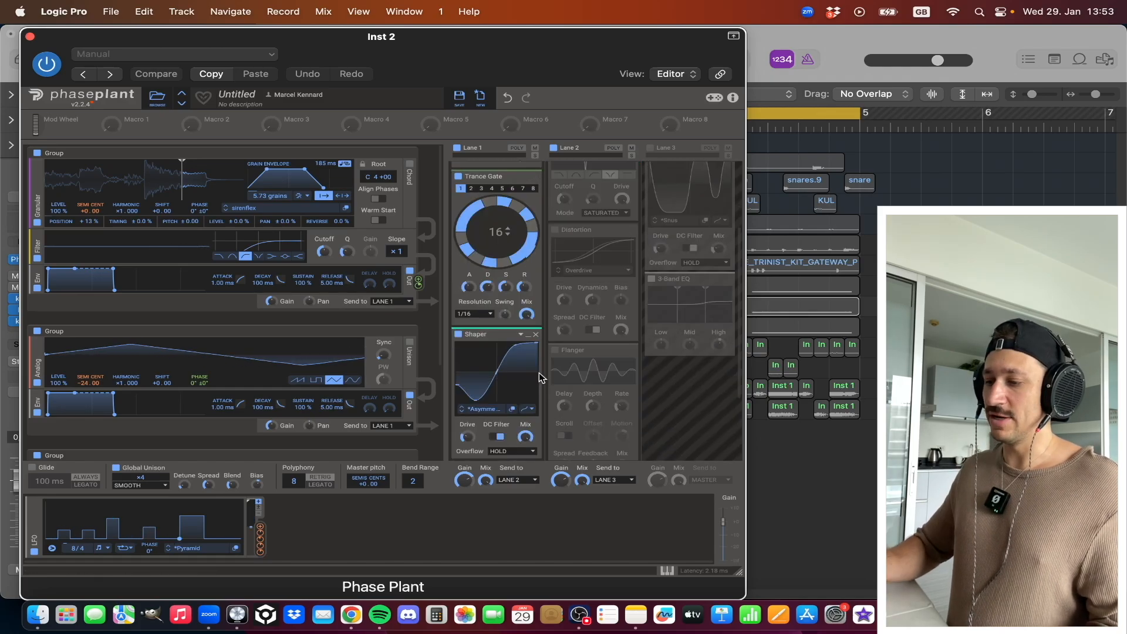
{"action": "scroll", "coordinate": [537, 373], "scroll_direction": "up", "scroll_amount": 1}
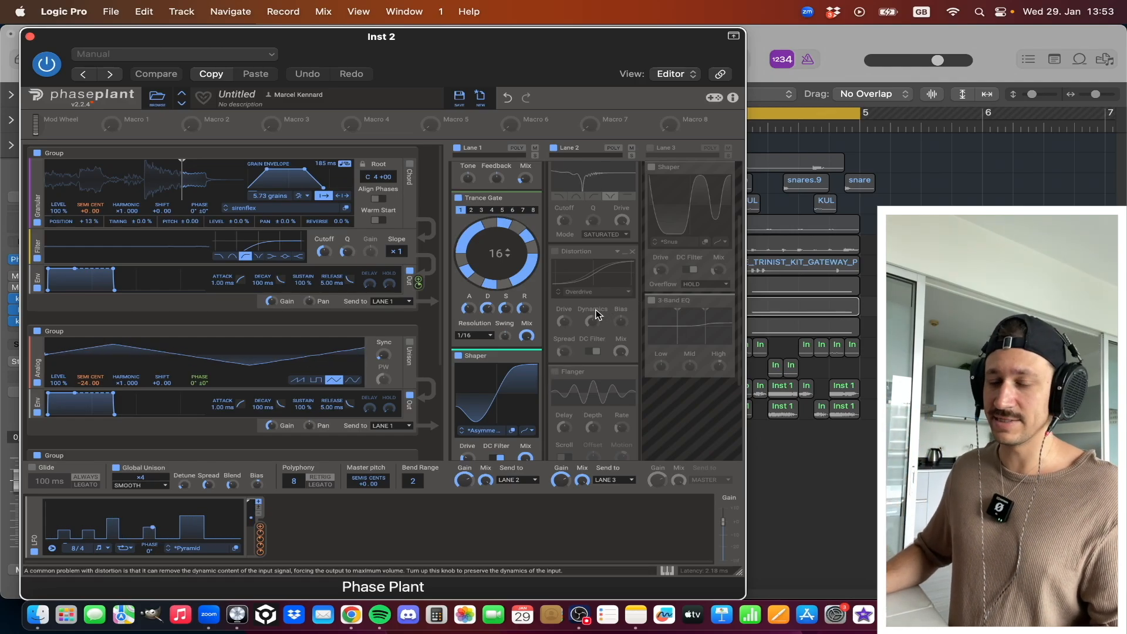
{"action": "scroll", "coordinate": [594, 314], "scroll_direction": "up", "scroll_amount": 4}
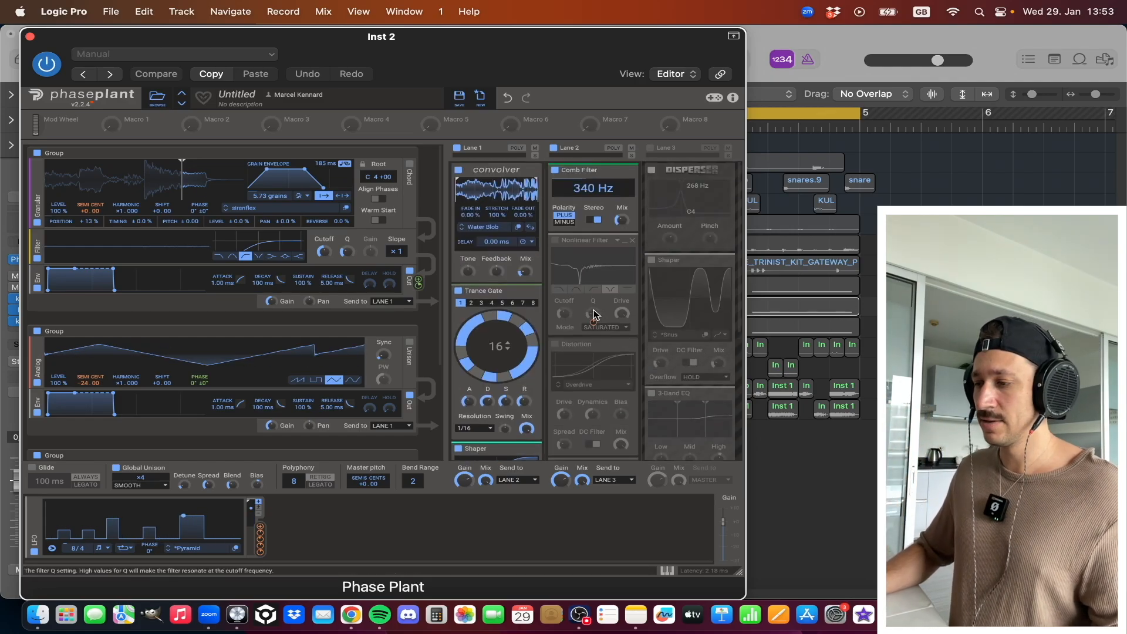
- Re-enable Lane 2's Nonlinear Filter, Distortion and Flanger one after another while listening to each addition
{"action": "left_click", "coordinate": [556, 241]}
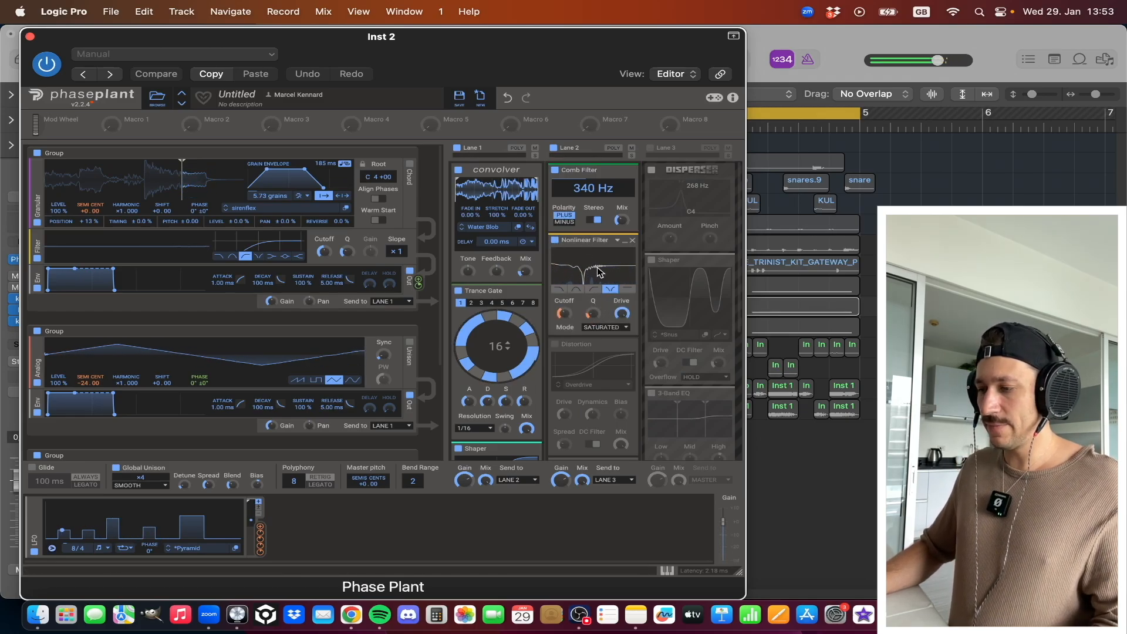
{"action": "scroll", "coordinate": [587, 327], "scroll_direction": "down", "scroll_amount": 1}
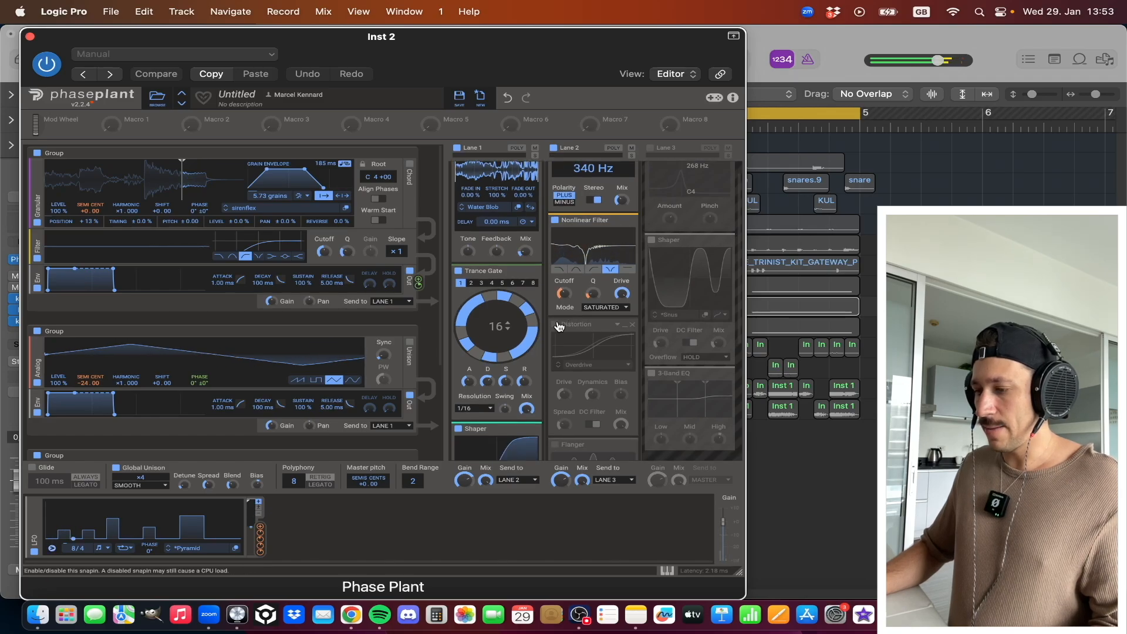
{"action": "left_click", "coordinate": [555, 324]}
{"action": "scroll", "coordinate": [569, 331], "scroll_direction": "down", "scroll_amount": 4}
{"action": "scroll", "coordinate": [569, 330], "scroll_direction": "down", "scroll_amount": 4}
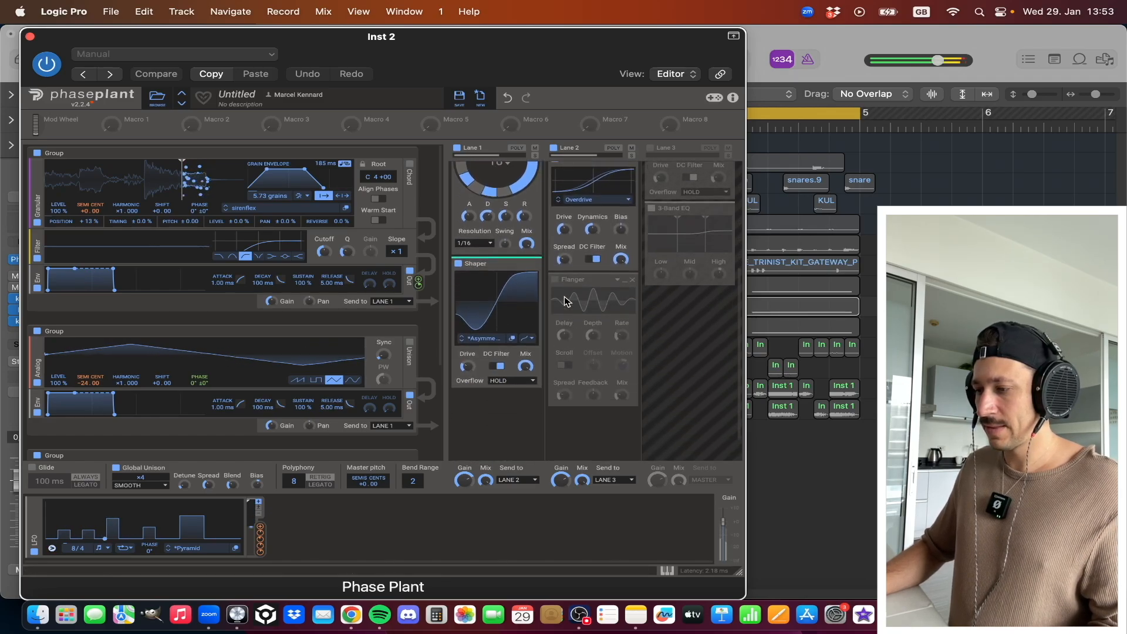
{"action": "left_click", "coordinate": [555, 279]}
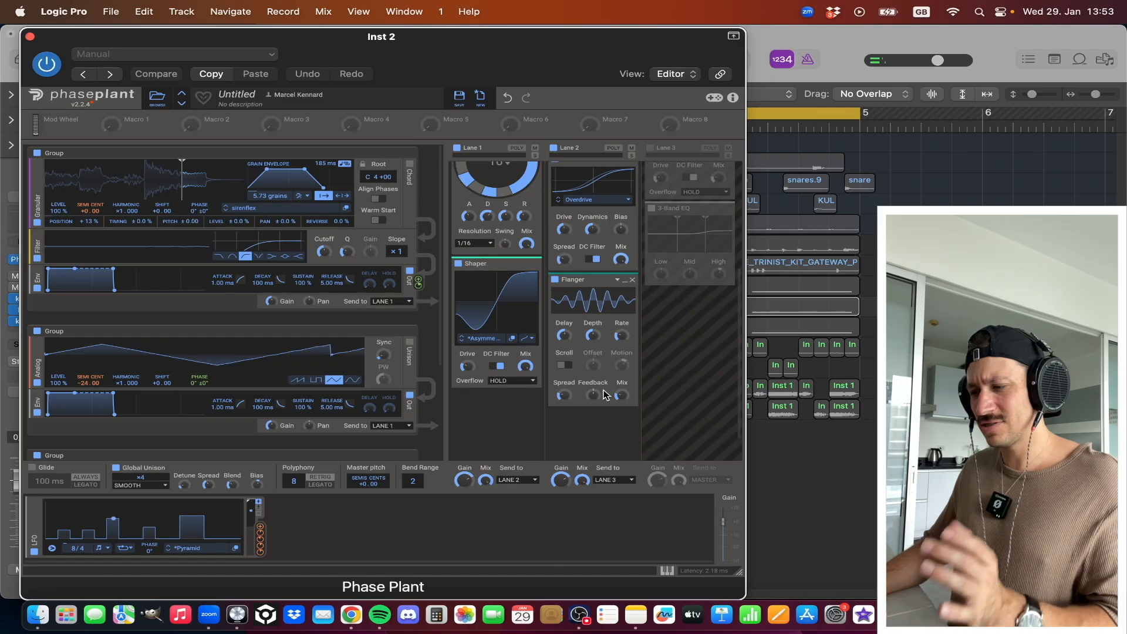
- Switch Lane 3 back on with its Shaper and 3-Band EQ disabled to isolate the Disperser
{"action": "scroll", "coordinate": [639, 236], "scroll_direction": "up", "scroll_amount": 5}
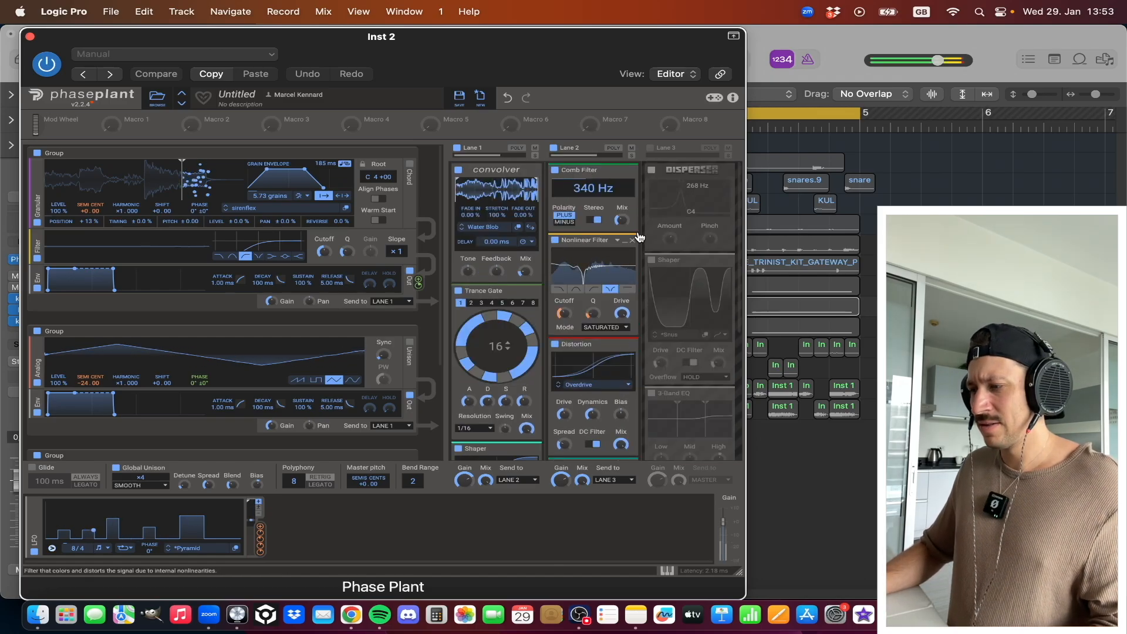
{"action": "left_click", "coordinate": [650, 147]}
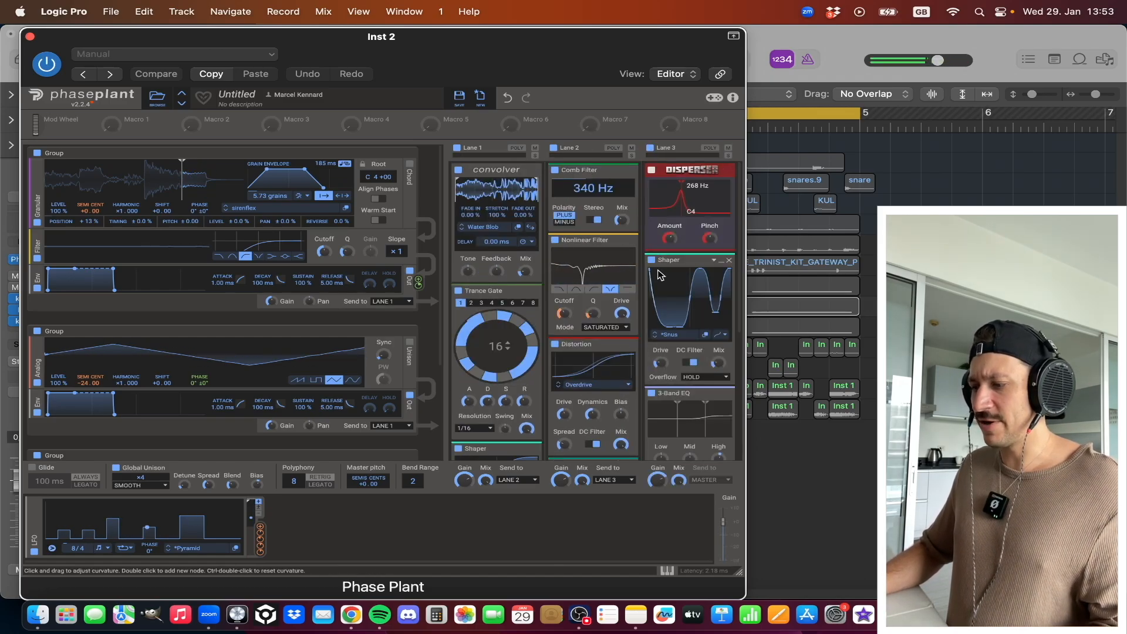
{"action": "scroll", "coordinate": [653, 267], "scroll_direction": "down", "scroll_amount": 4}
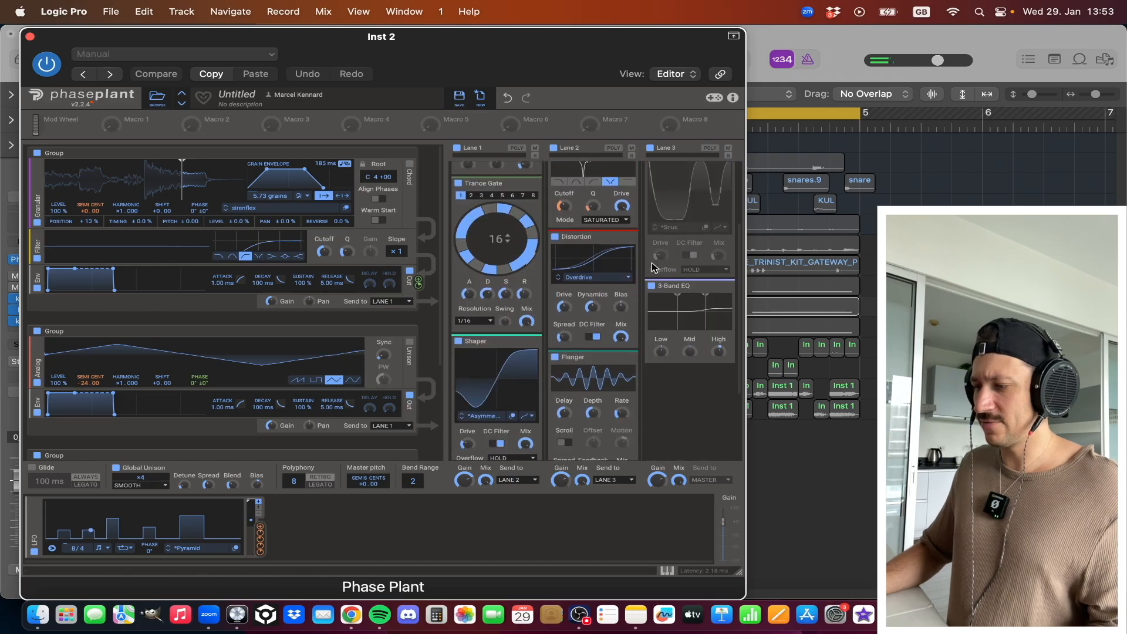
{"action": "scroll", "coordinate": [653, 268], "scroll_direction": "up", "scroll_amount": 4}
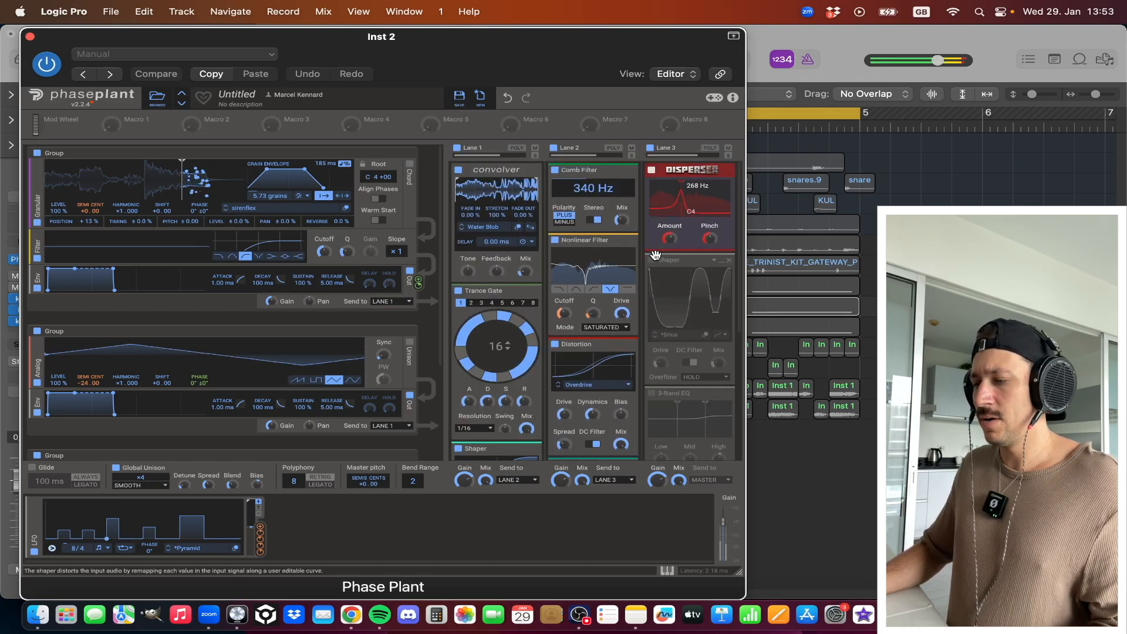
- Re-enable Lane 3's Shaper and 3-Band EQ one after another while listening to each addition
{"action": "left_click", "coordinate": [652, 262]}
{"action": "scroll", "coordinate": [660, 276], "scroll_direction": "down", "scroll_amount": 3}
{"action": "left_click", "coordinate": [652, 299]}
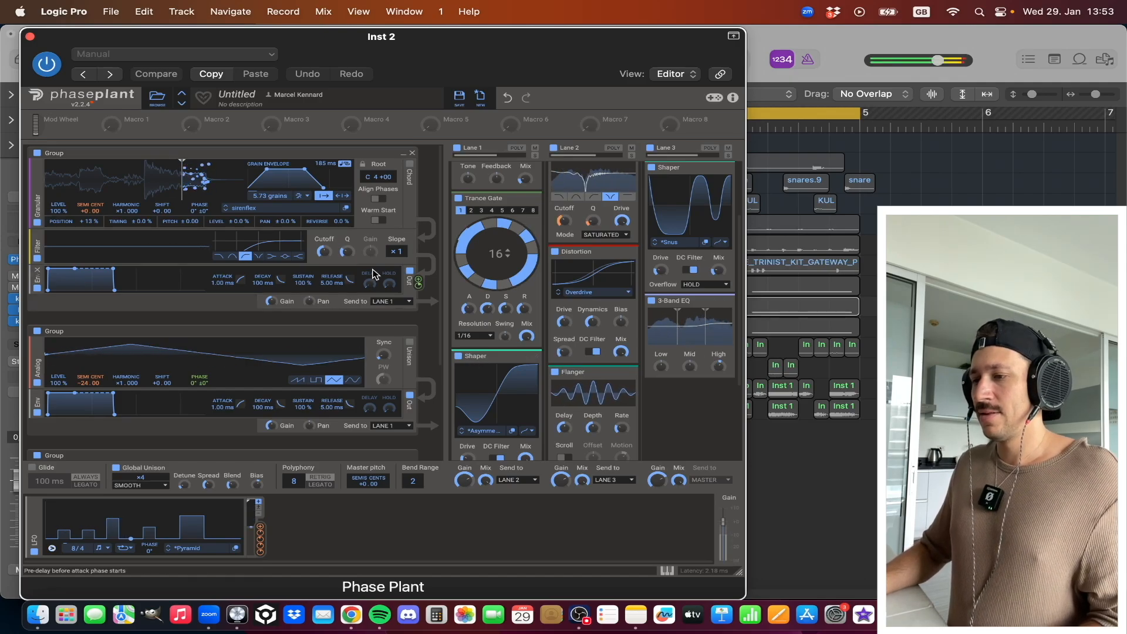
- Browse the user presets in Phase Plant's preset browser and load Drunken Munken
{"action": "left_click", "coordinate": [160, 103]}
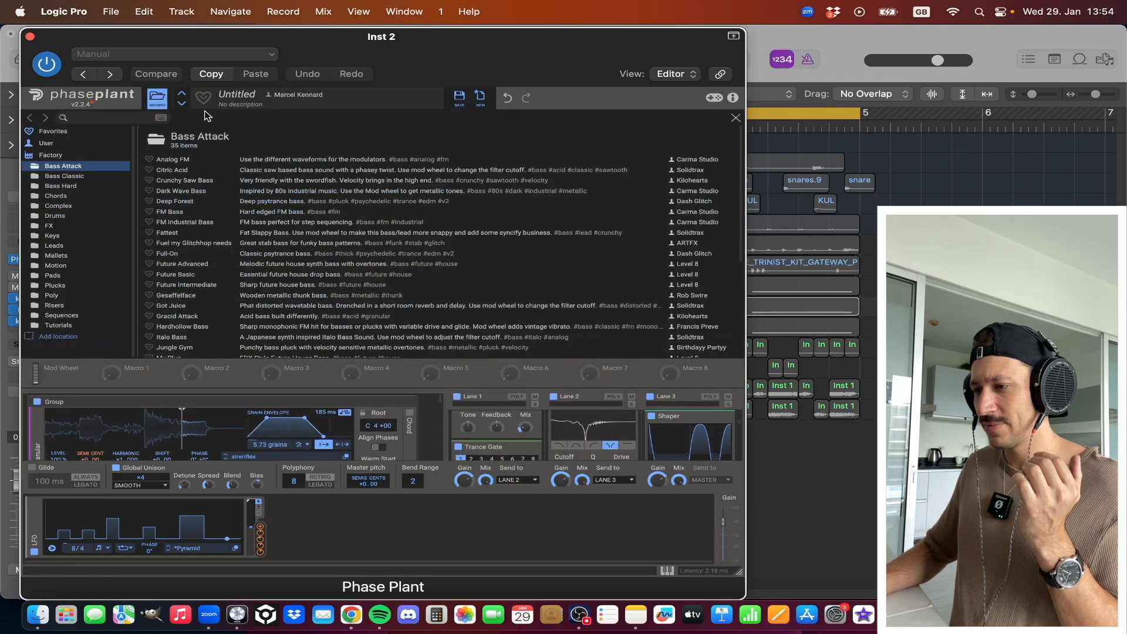
{"action": "left_click", "coordinate": [52, 133]}
{"action": "left_click", "coordinate": [62, 143]}
{"action": "scroll", "coordinate": [222, 205], "scroll_direction": "down", "scroll_amount": 10}
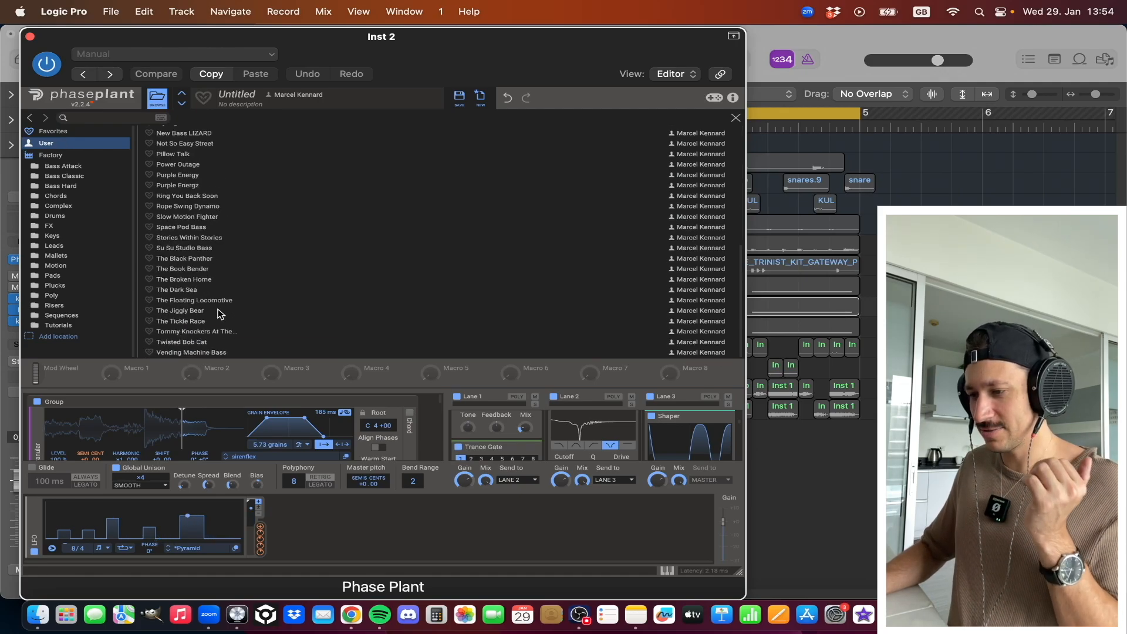
{"action": "scroll", "coordinate": [213, 295], "scroll_direction": "up", "scroll_amount": 3}
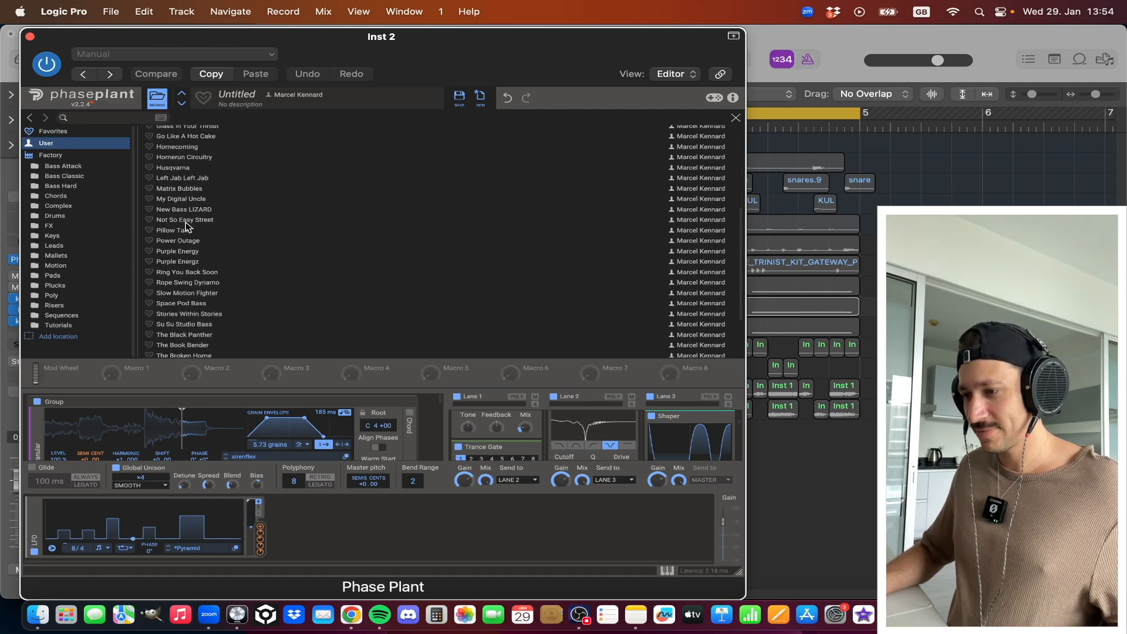
{"action": "scroll", "coordinate": [186, 222], "scroll_direction": "up", "scroll_amount": 5}
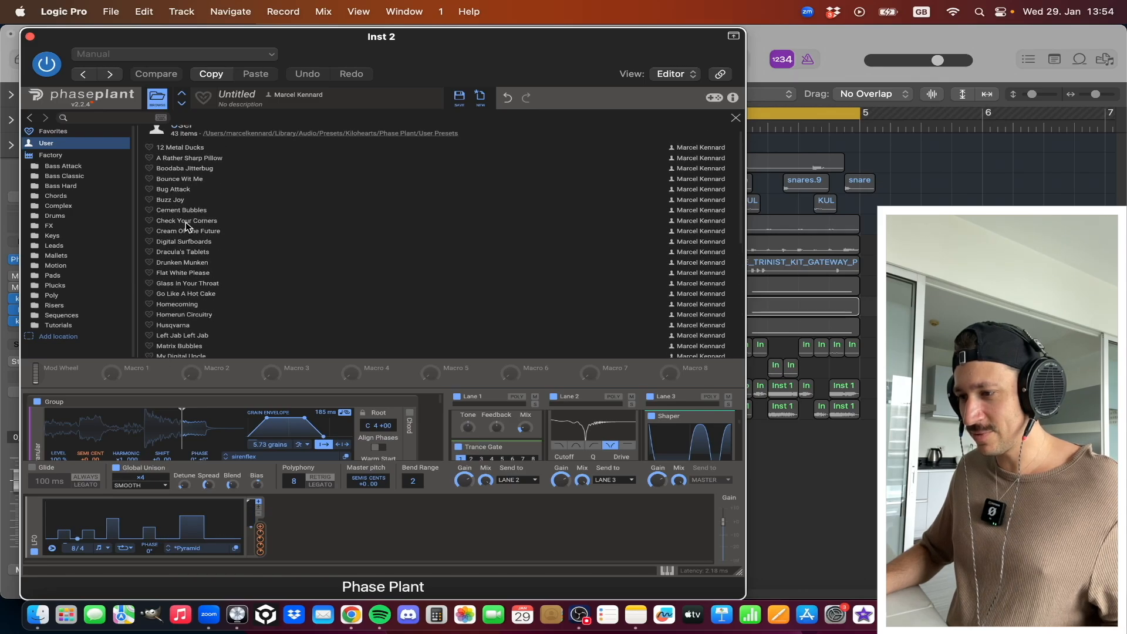
{"action": "scroll", "coordinate": [214, 258], "scroll_direction": "down", "scroll_amount": 2}
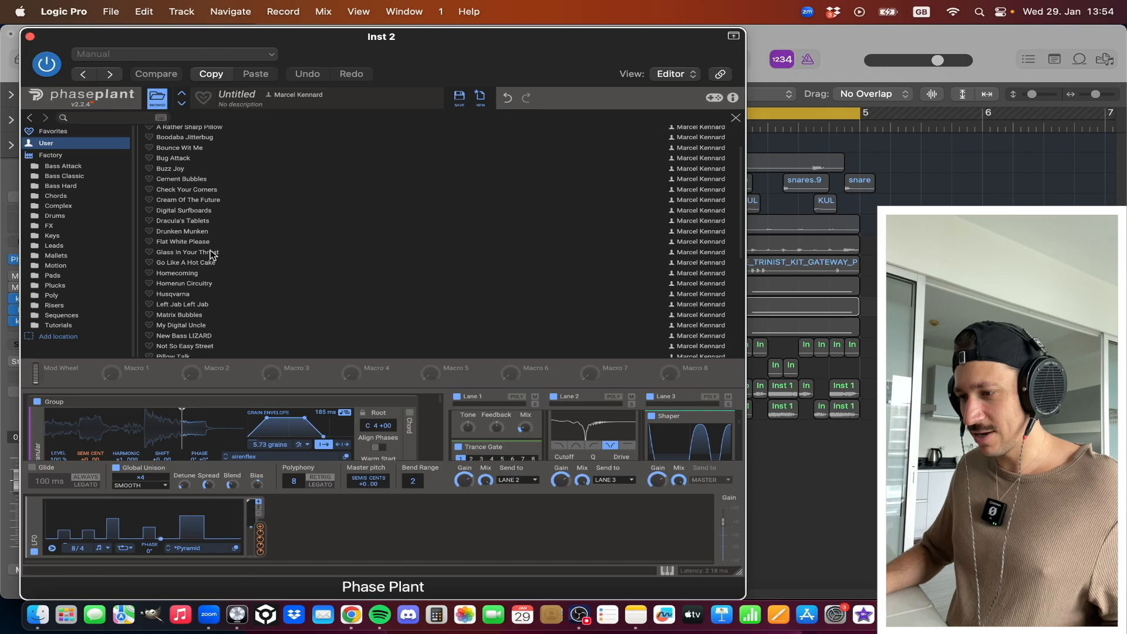
{"action": "left_click", "coordinate": [206, 233]}
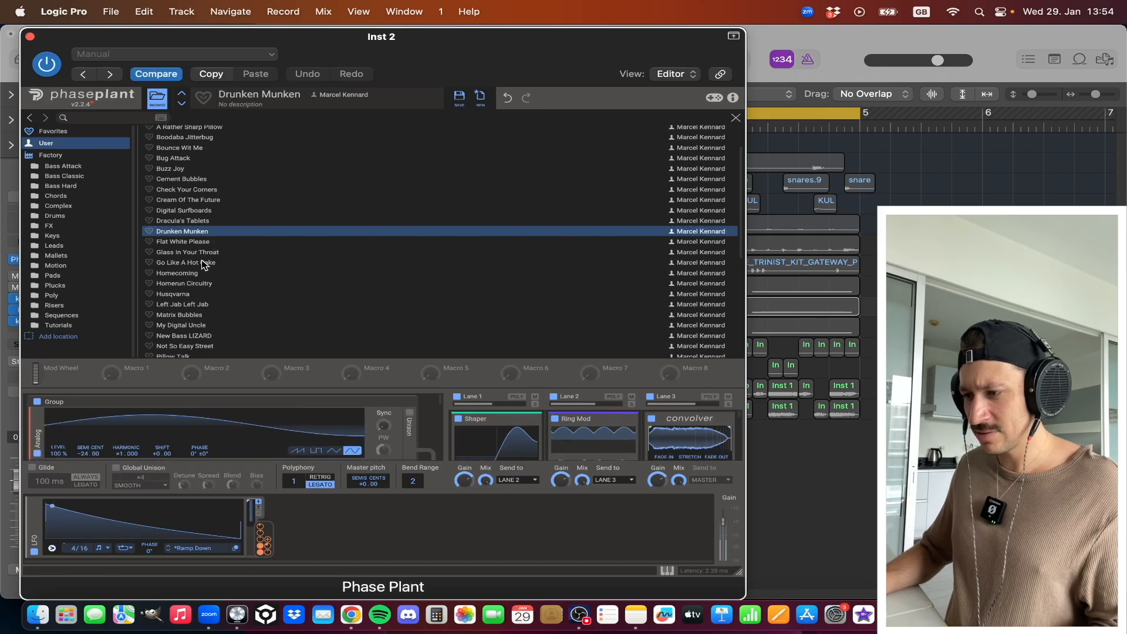
- Look further through the user presets and load Dracula's Tablets
{"action": "scroll", "coordinate": [219, 313], "scroll_direction": "down", "scroll_amount": 1}
{"action": "scroll", "coordinate": [218, 313], "scroll_direction": "down", "scroll_amount": 8}
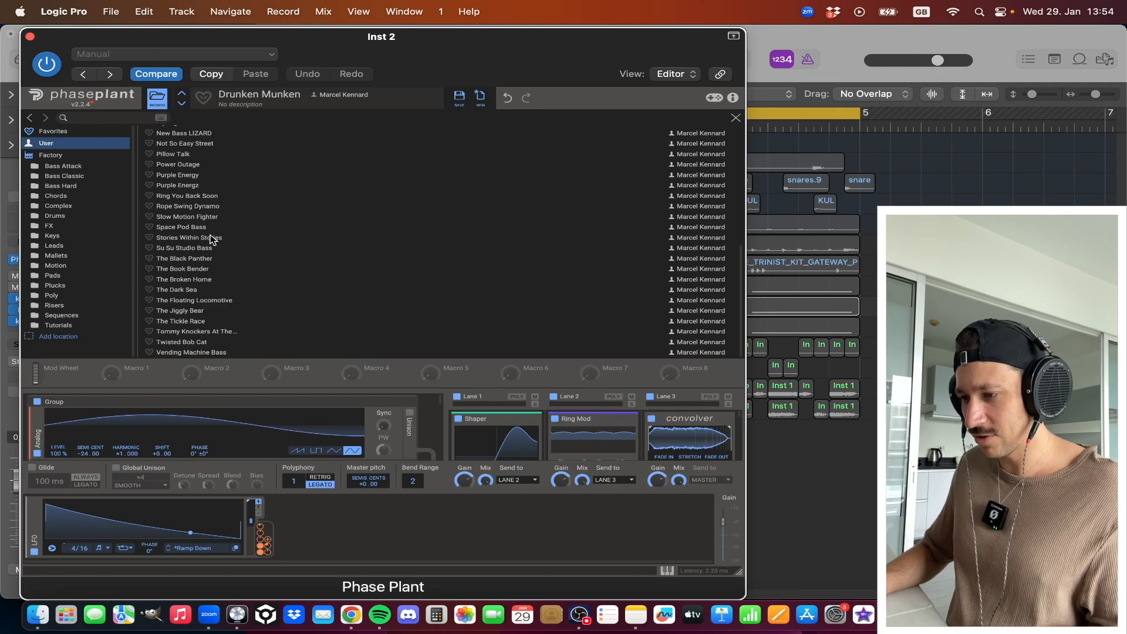
{"action": "scroll", "coordinate": [211, 237], "scroll_direction": "up", "scroll_amount": 3}
{"action": "scroll", "coordinate": [207, 236], "scroll_direction": "up", "scroll_amount": 3}
{"action": "scroll", "coordinate": [200, 233], "scroll_direction": "up", "scroll_amount": 3}
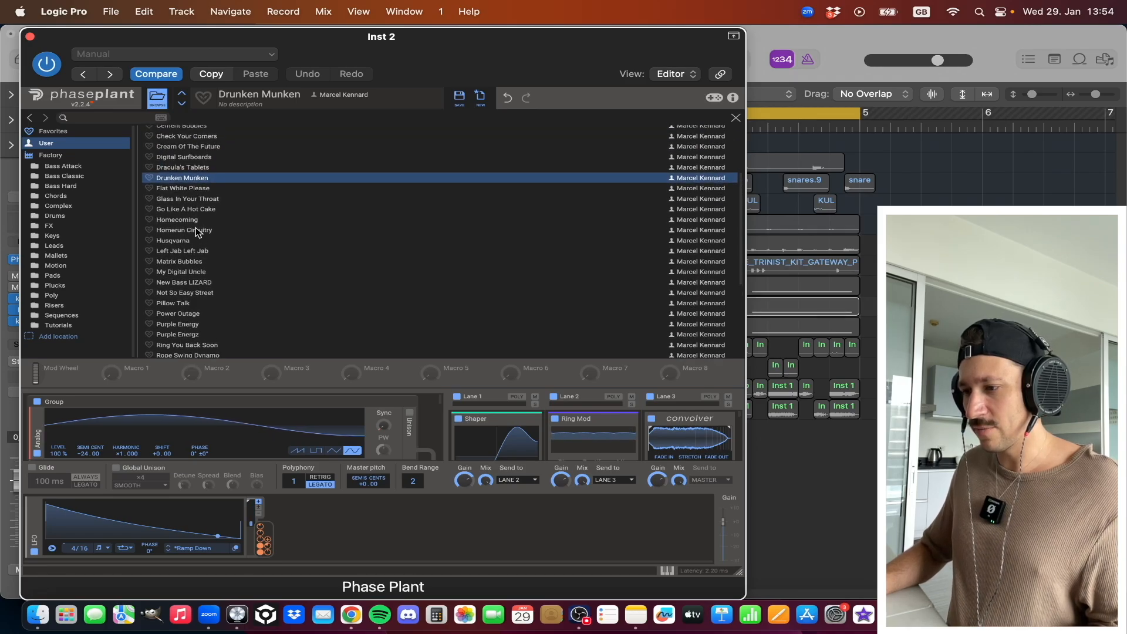
{"action": "left_click", "coordinate": [208, 175]}
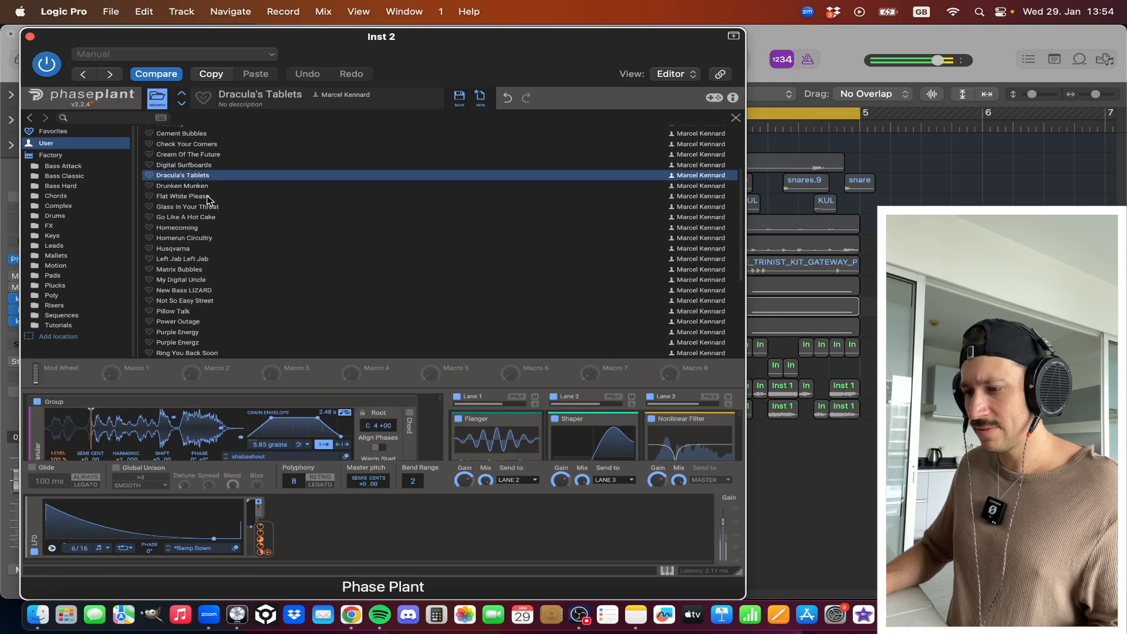
- Switch back from Dracula's Tablets to the original Inst 2 sound and close the preset browser
{"action": "scroll", "coordinate": [208, 202], "scroll_direction": "up", "scroll_amount": 5}
{"action": "scroll", "coordinate": [208, 207], "scroll_direction": "up", "scroll_amount": 3}
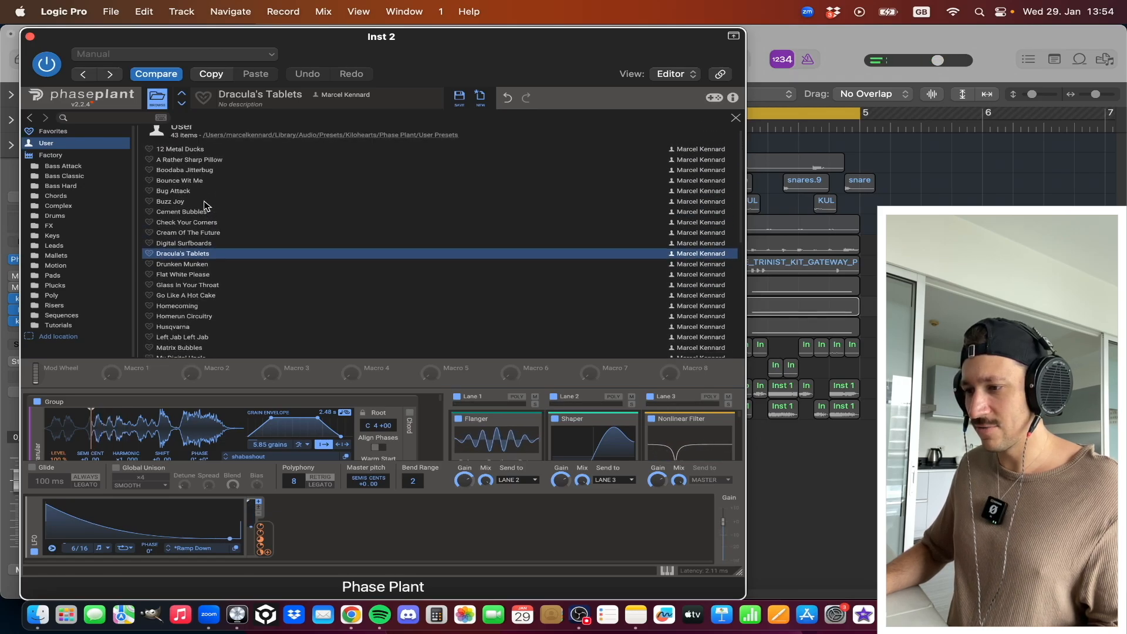
{"action": "scroll", "coordinate": [203, 201], "scroll_direction": "up", "scroll_amount": 1}
{"action": "left_click", "coordinate": [148, 75]}
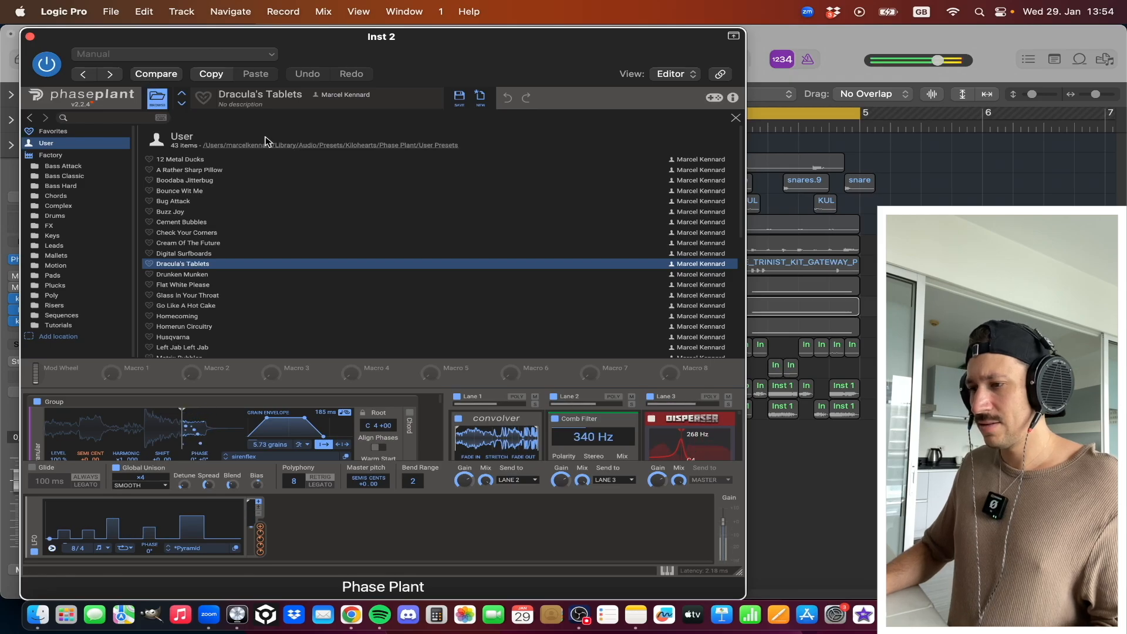
{"action": "left_click", "coordinate": [157, 97]}
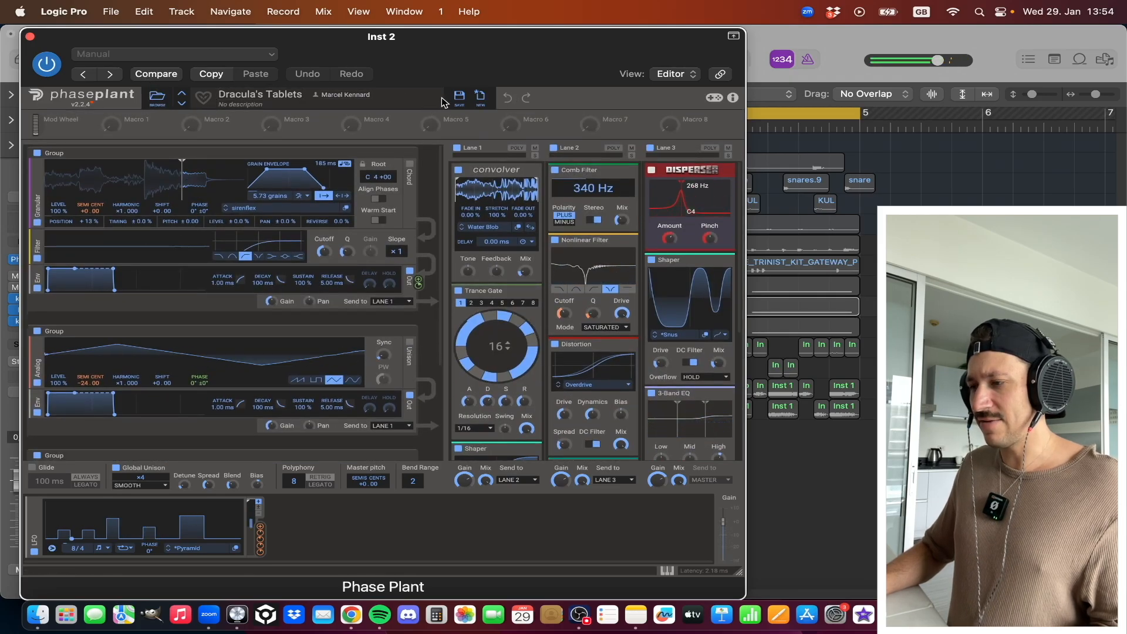
- Save the Inst 2 patch as a user preset named "just in case" and close its plug-in window
{"action": "left_click", "coordinate": [459, 97]}
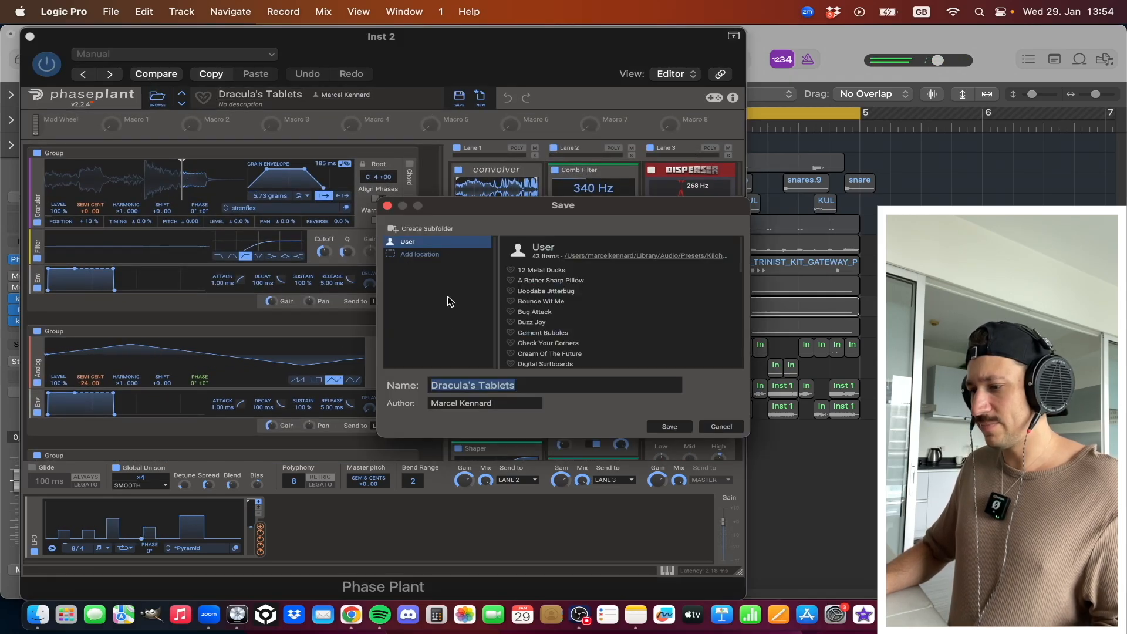
{"action": "type", "text": "just incase"}
{"action": "left_click", "coordinate": [460, 385]}
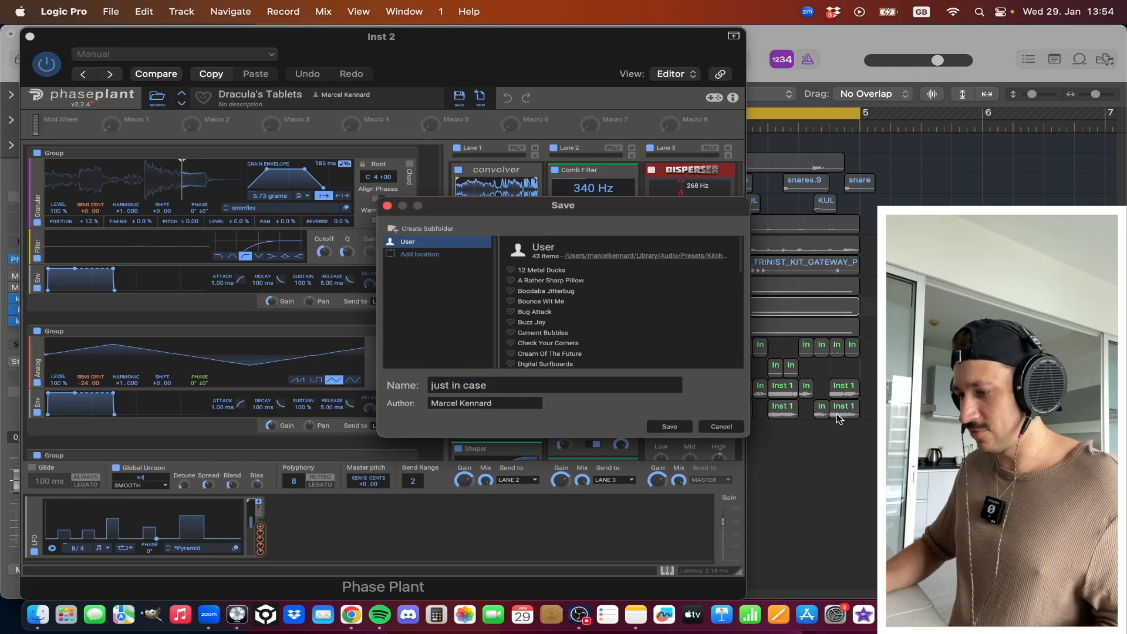
{"action": "left_click", "coordinate": [669, 426]}
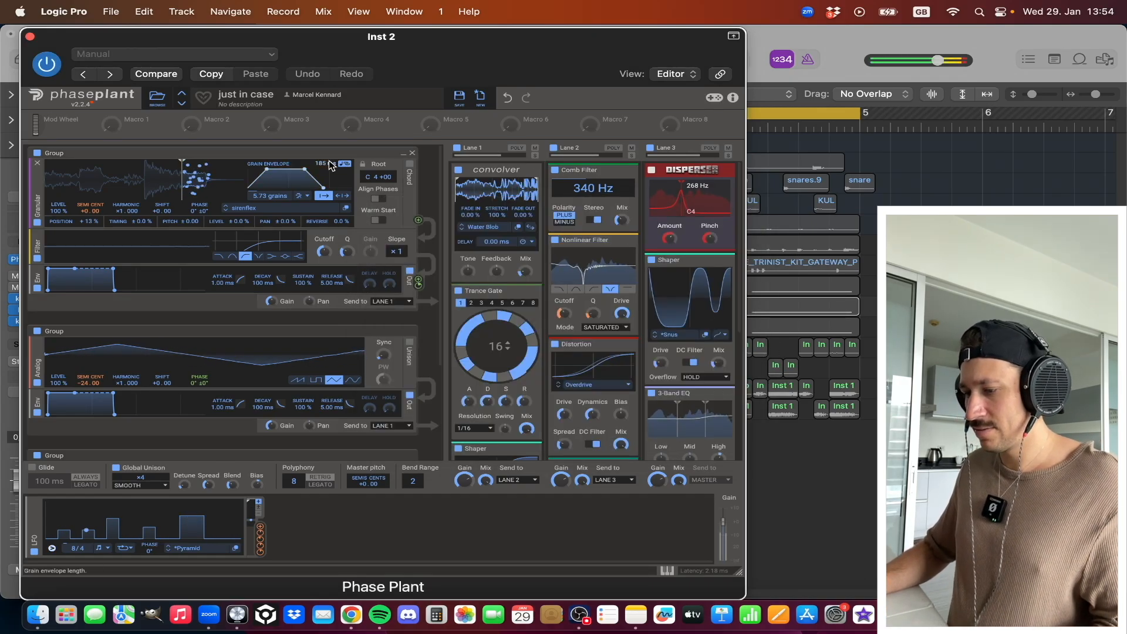
{"action": "left_click", "coordinate": [30, 37]}
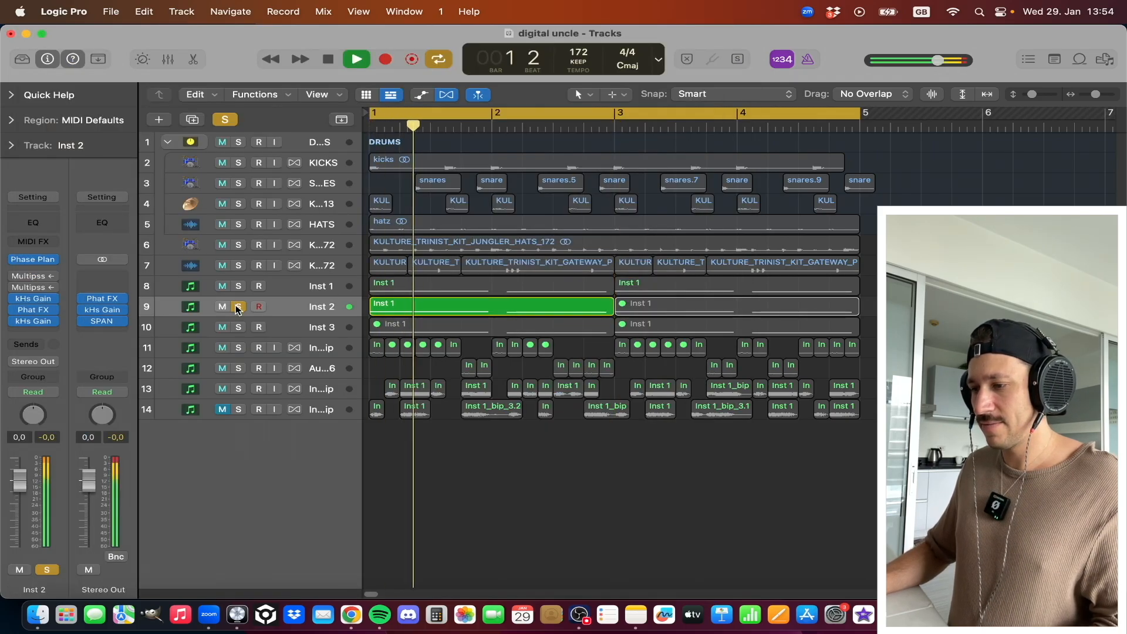
- Stop playback, move the solo from Inst 2 to Inst 1, and play the Inst 1 track alone
{"action": "key", "text": "space"}
{"action": "left_click", "coordinate": [238, 306]}
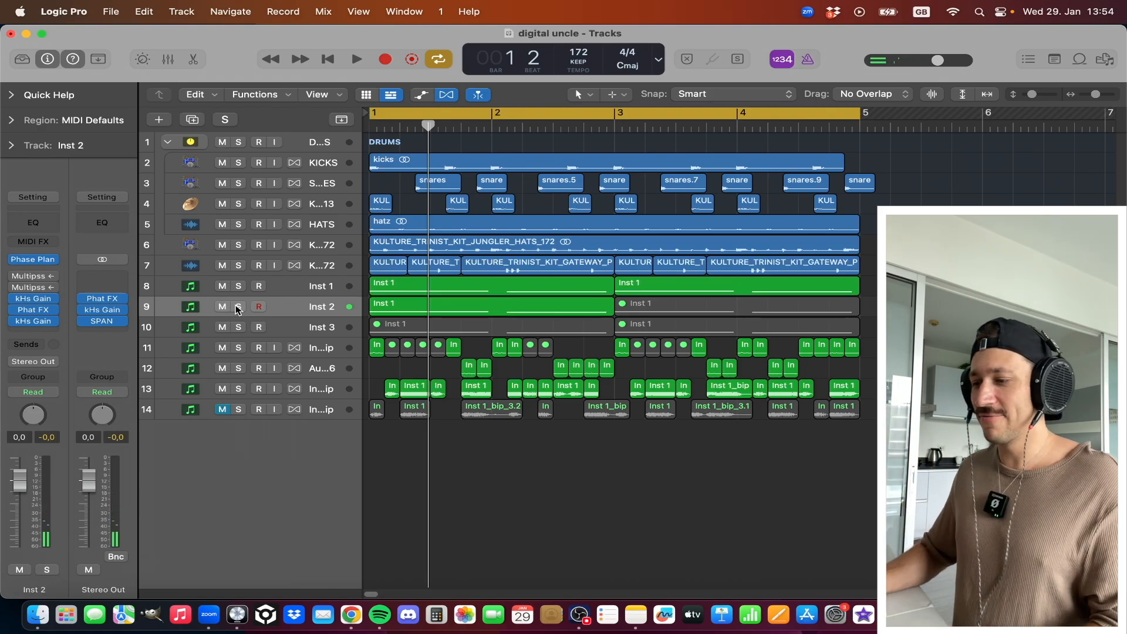
{"action": "left_click", "coordinate": [238, 287]}
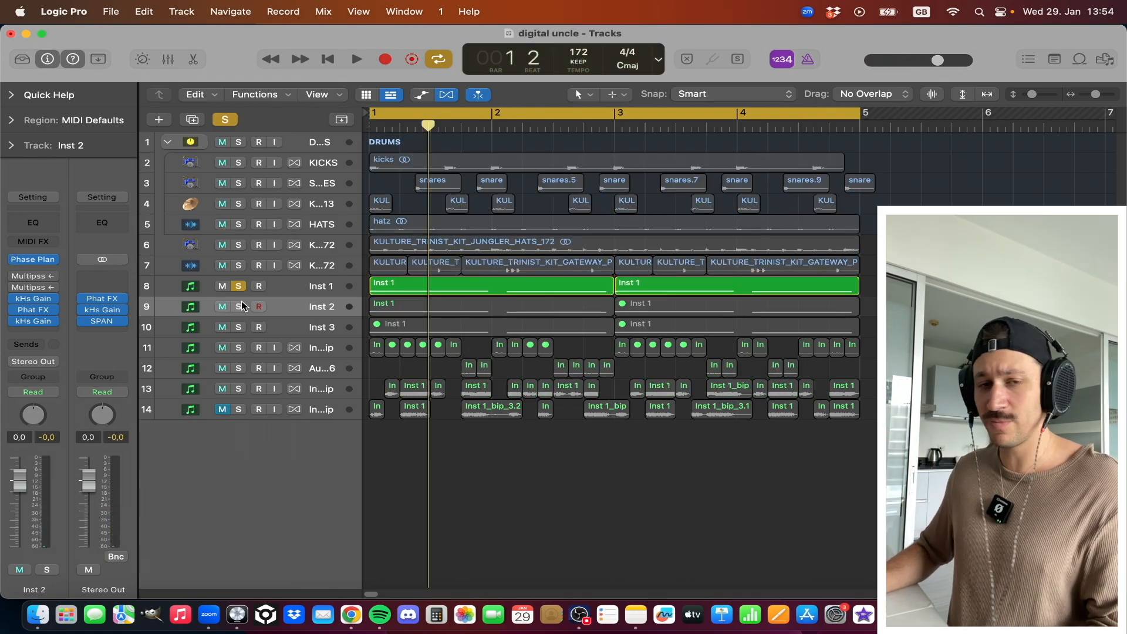
{"action": "key", "text": "space"}
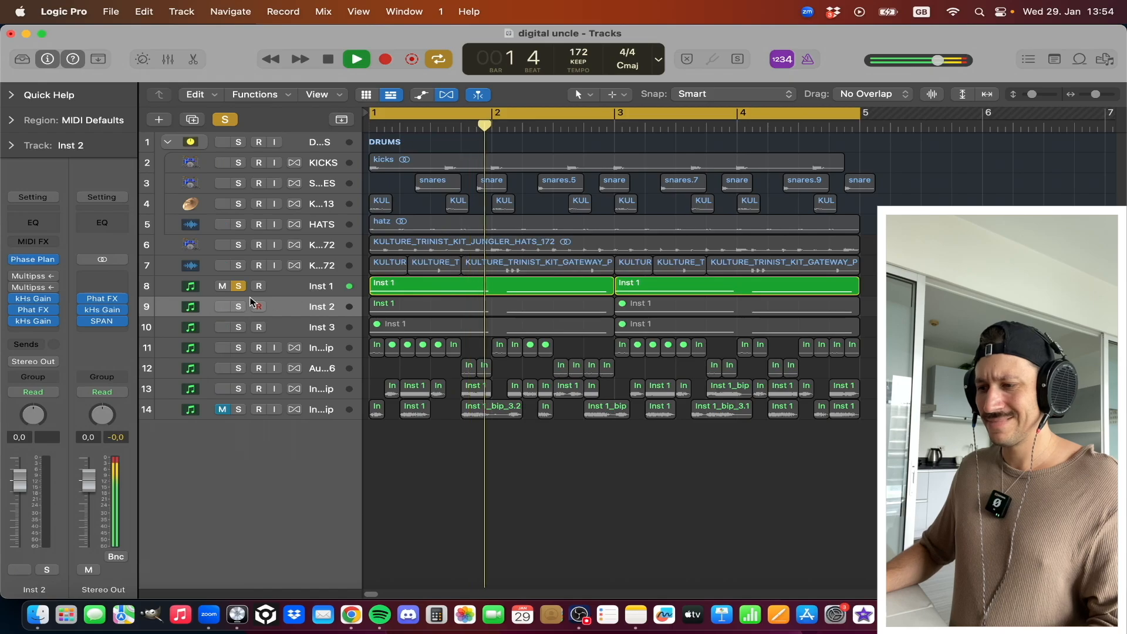
{"action": "left_click", "coordinate": [333, 288]}
{"action": "key", "text": "space"}
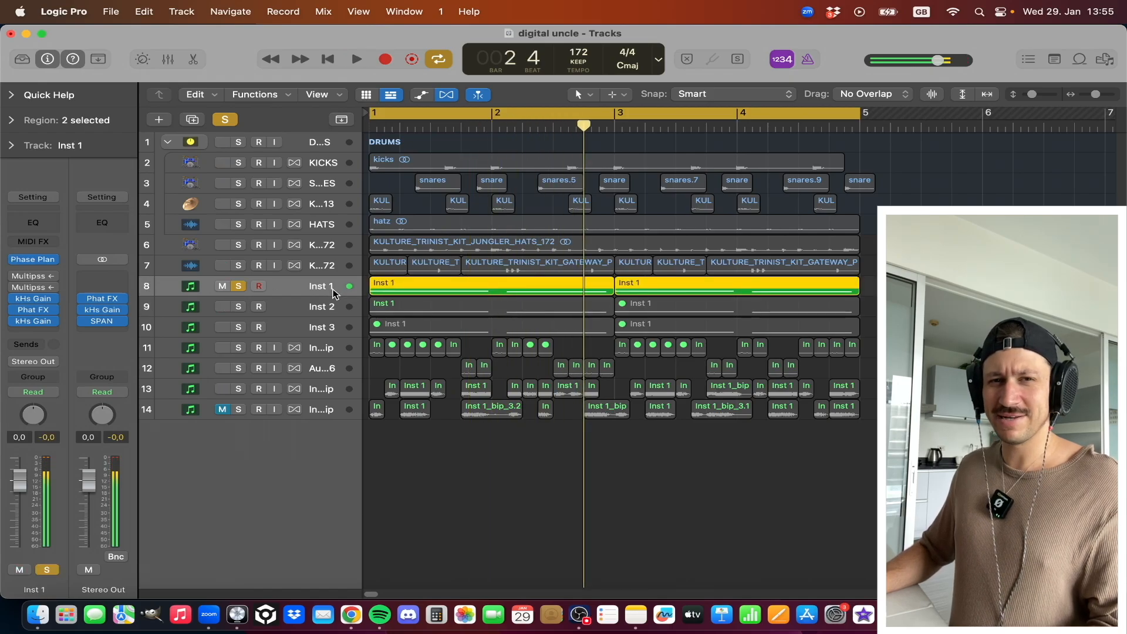
- Switch the solo from Inst 1 to Inst 2 and play it alone, replaying it from the start of the loop
{"action": "left_click", "coordinate": [240, 306]}
{"action": "left_click", "coordinate": [239, 286]}
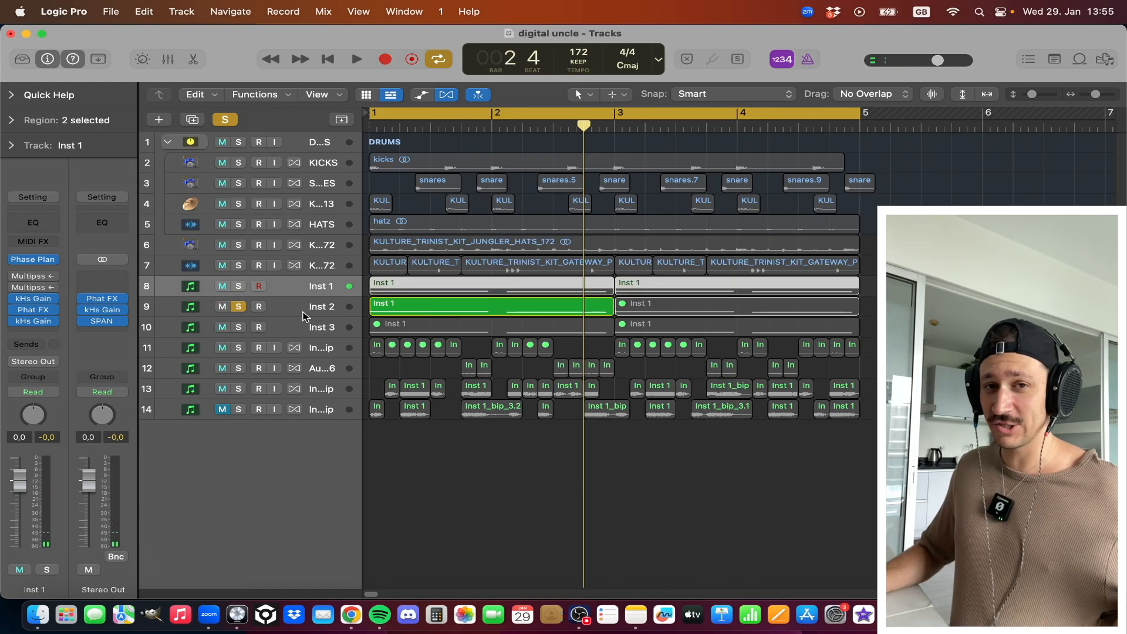
{"action": "left_click", "coordinate": [298, 306]}
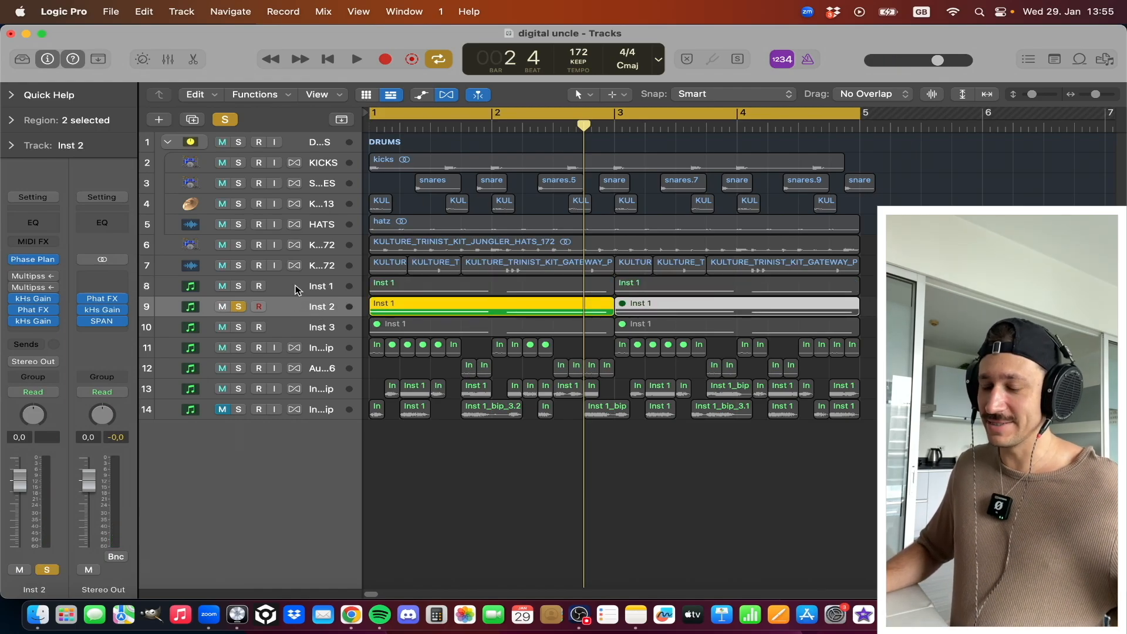
{"action": "key", "text": "space"}
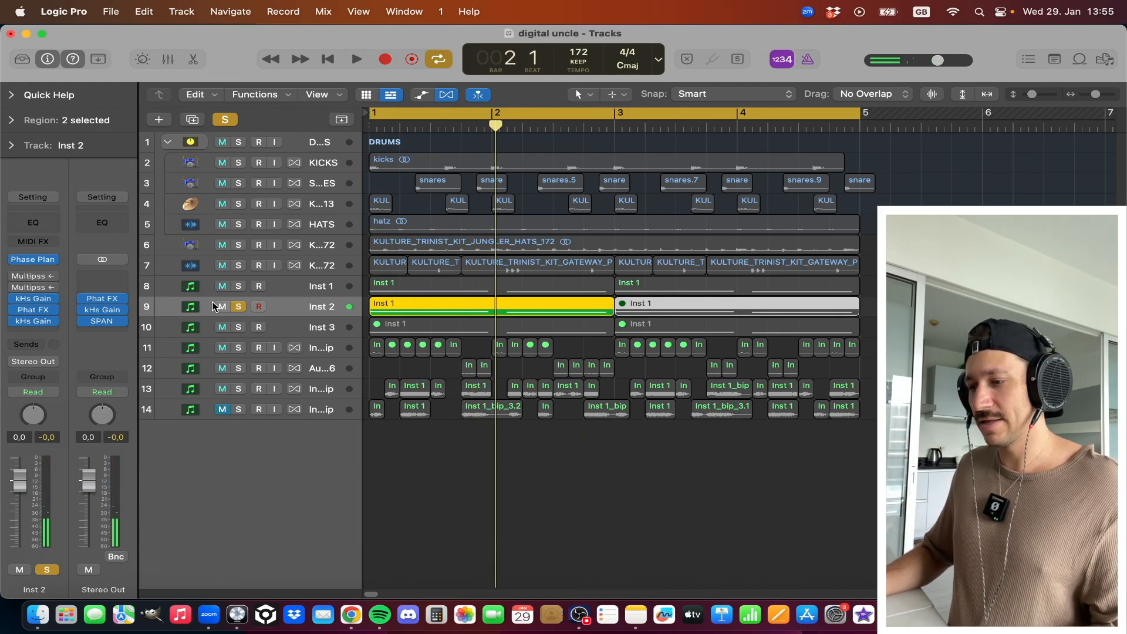
{"action": "left_click", "coordinate": [238, 286]}
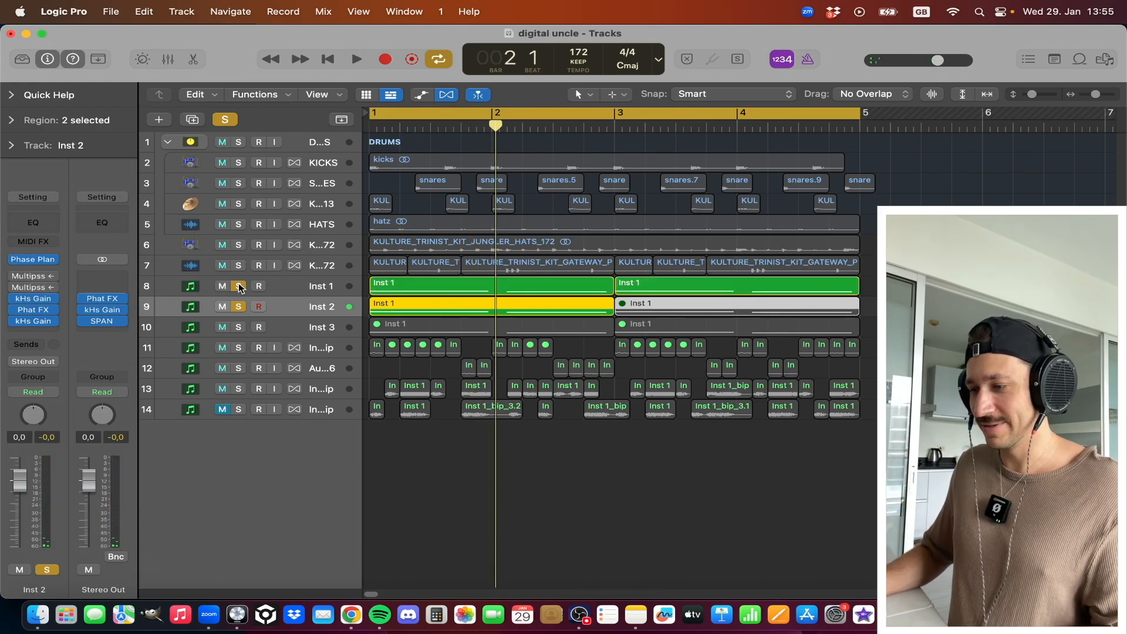
{"action": "left_click", "coordinate": [239, 287]}
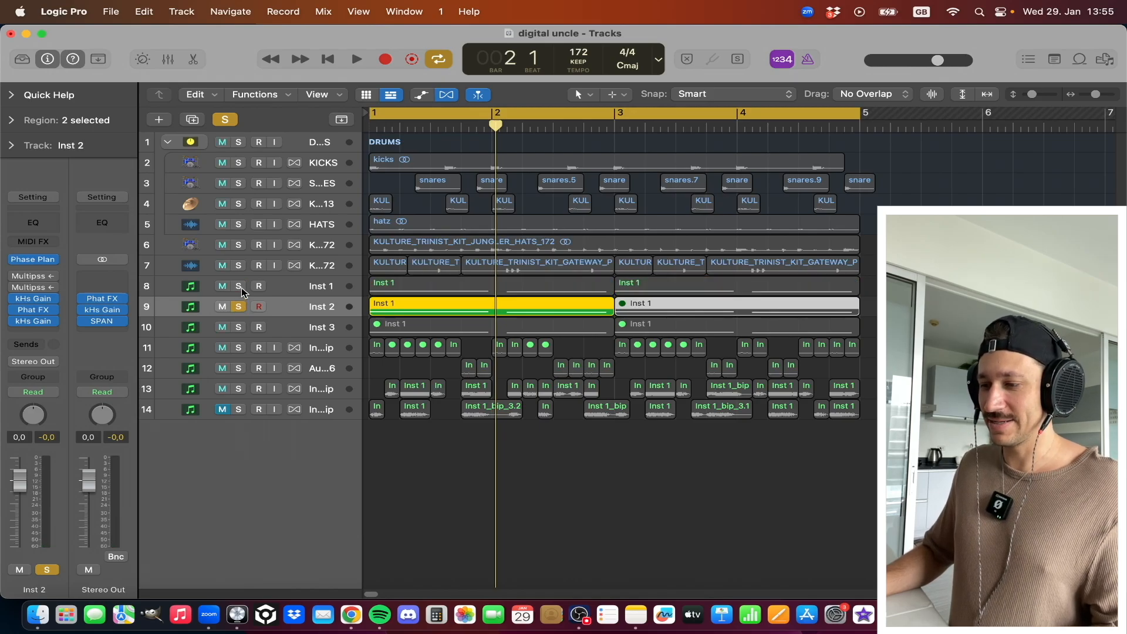
{"action": "key", "text": "Return"}
{"action": "key", "text": "space"}
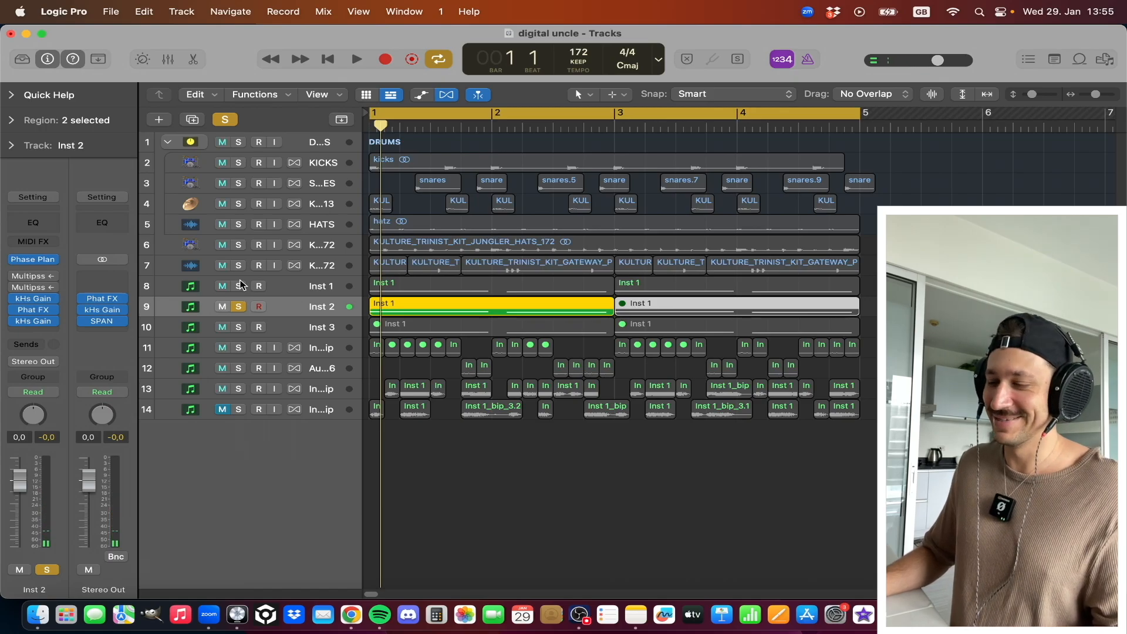
- Solo Inst 1 instead of Inst 2, play it for comparison, and clear the solo
{"action": "left_click", "coordinate": [239, 286]}
{"action": "left_click", "coordinate": [237, 305]}
{"action": "key", "text": "space"}
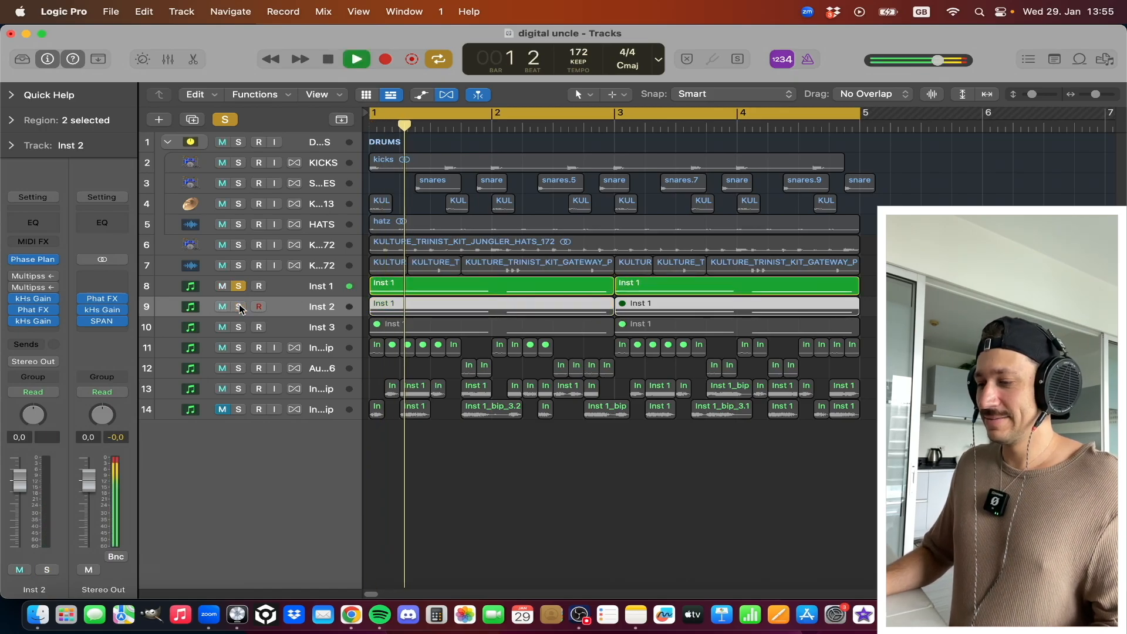
{"action": "left_click", "coordinate": [239, 287]}
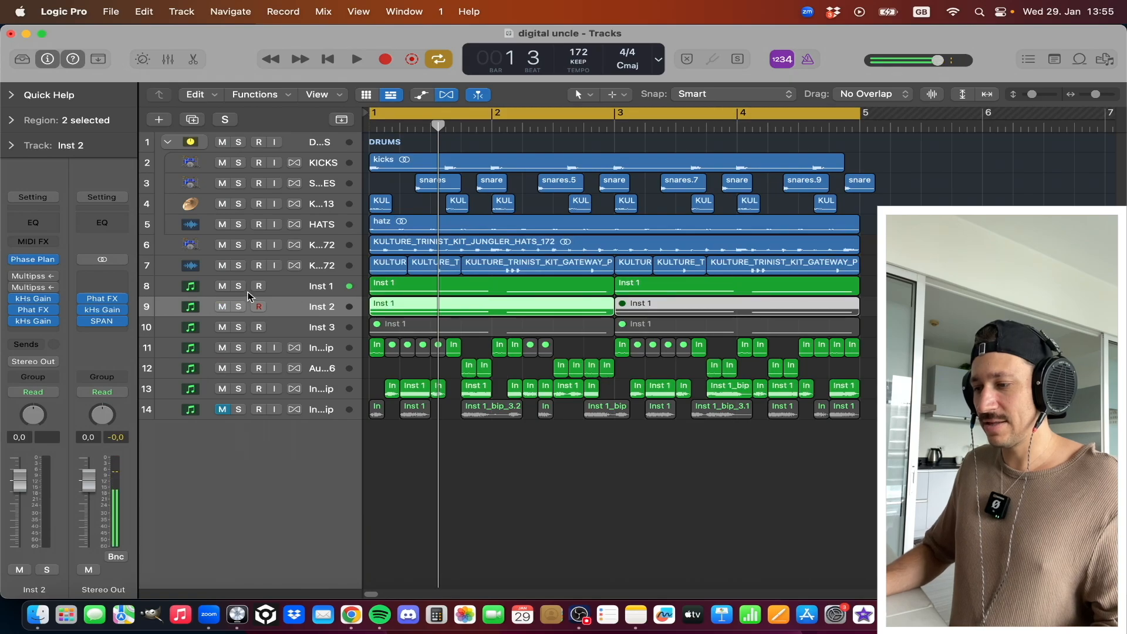
- Inspect the notes of the first Inst 1 region in the Piano Roll, close the editor and select the Inst 1 track
{"action": "double_click", "coordinate": [441, 290]}
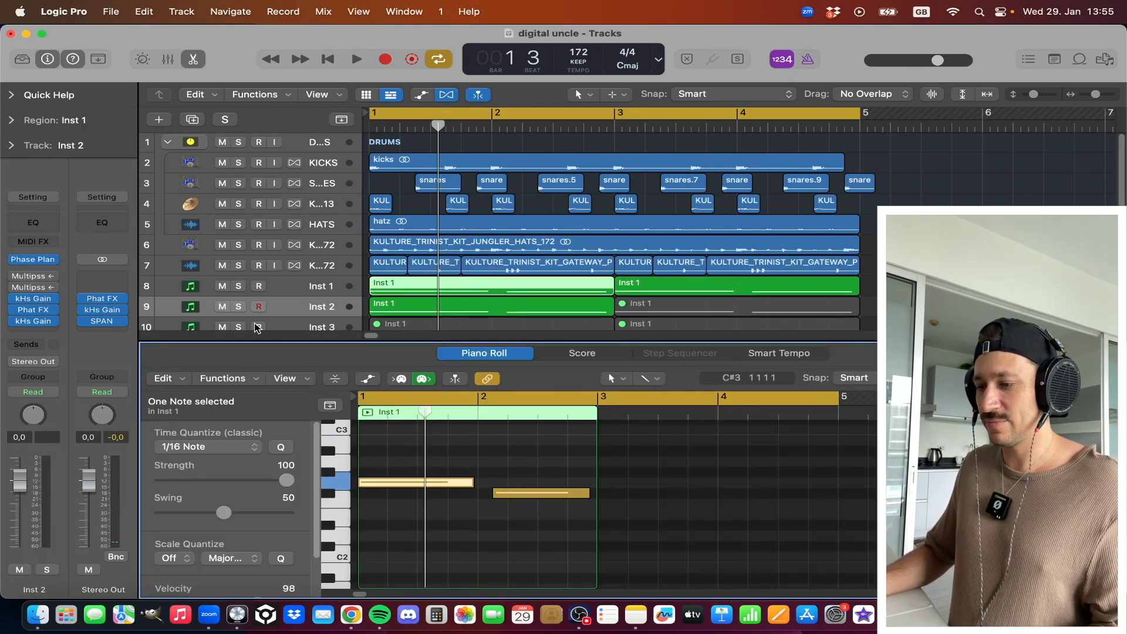
{"action": "key", "text": "e"}
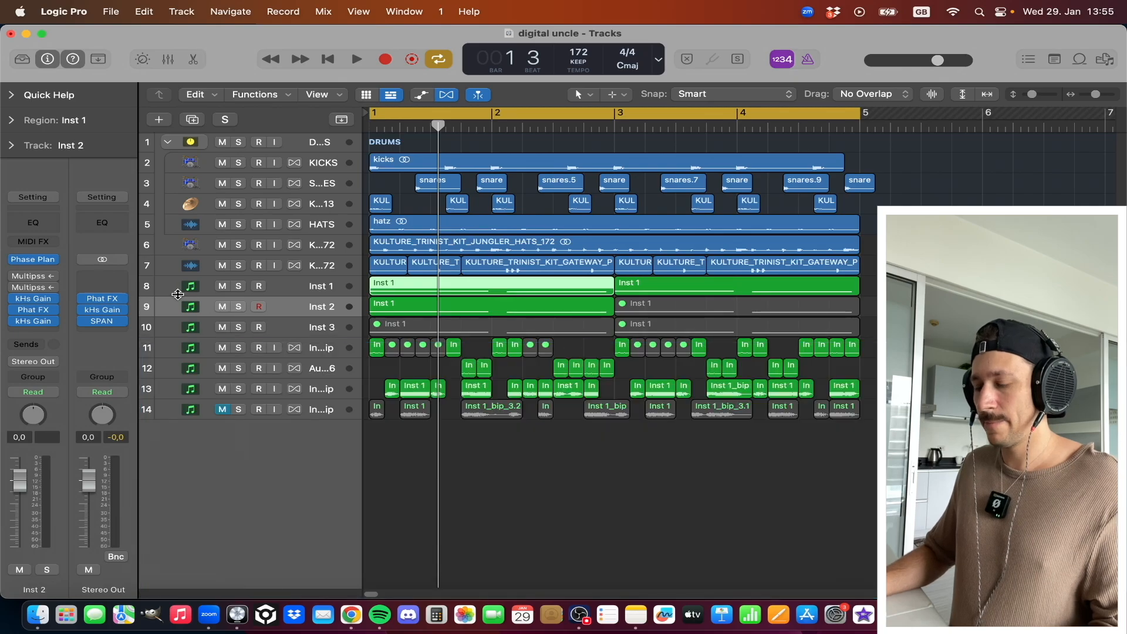
{"action": "left_click", "coordinate": [307, 287]}
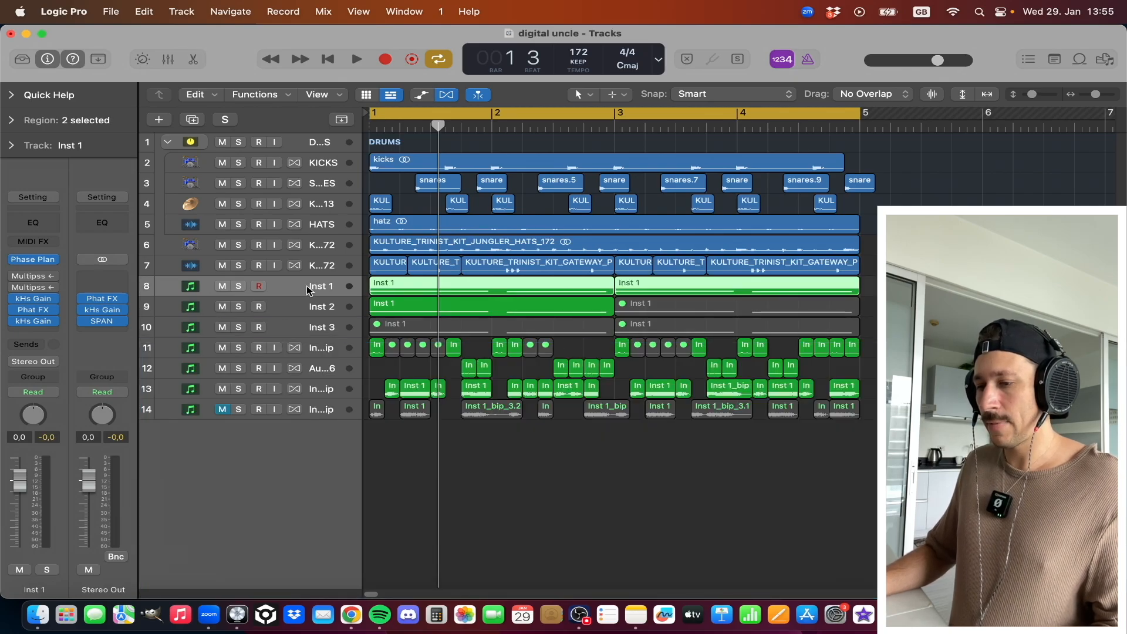
{"action": "left_click", "coordinate": [16, 276]}
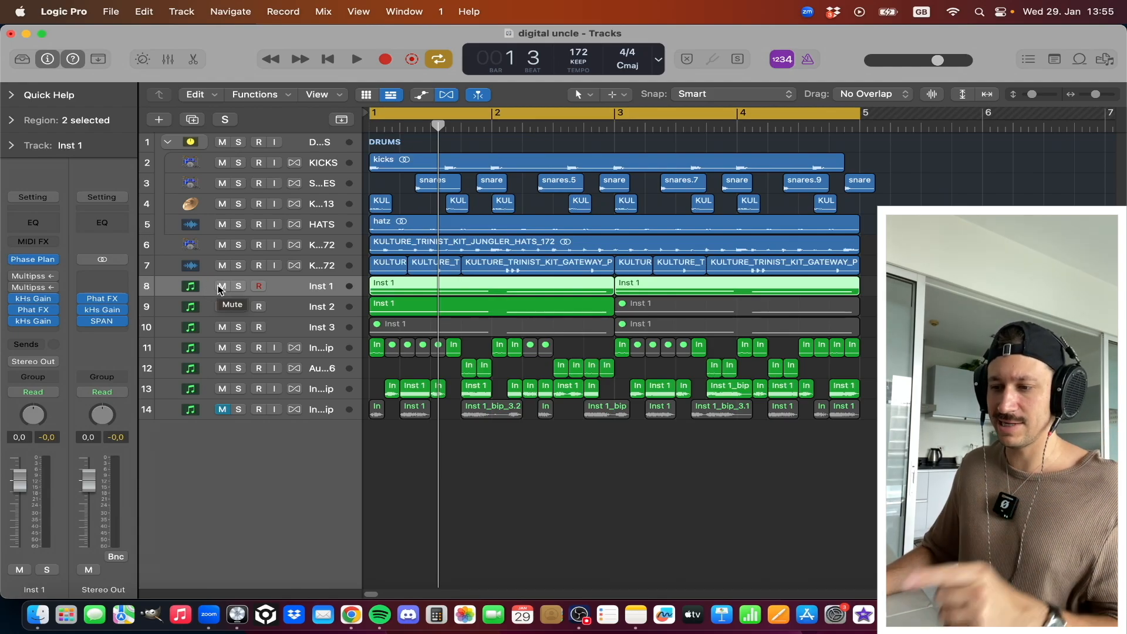
- Mute the Inst 1 and Inst 2 tracks, and solo track 13 to play its bounced bass chops alone
{"action": "left_click_drag", "start_coordinate": [221, 287], "coordinate": [221, 308]}
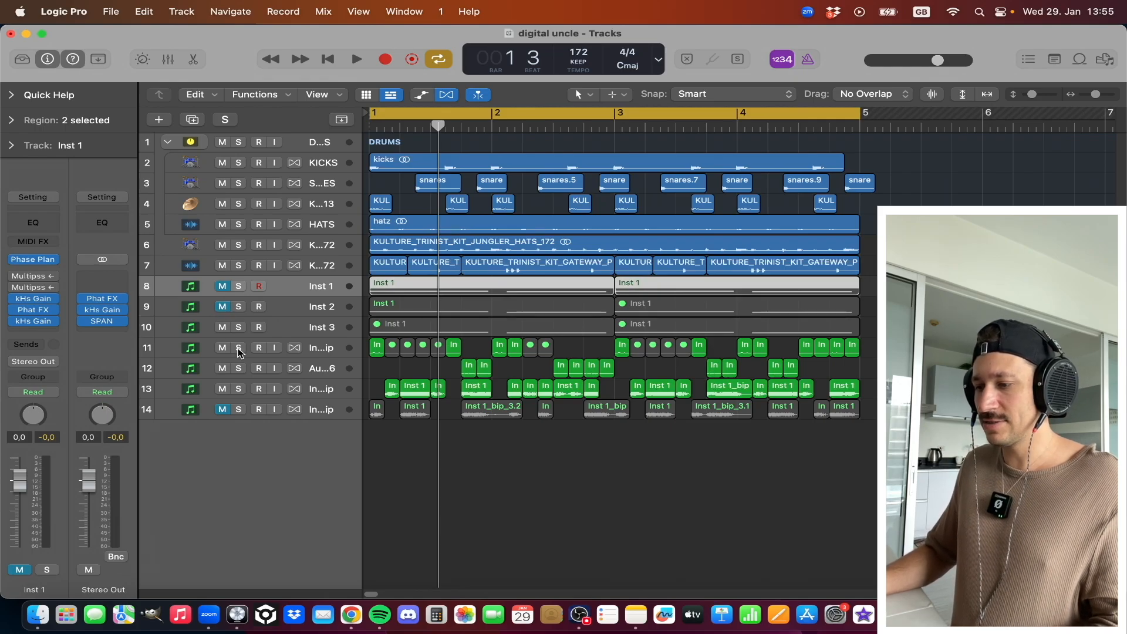
{"action": "left_click", "coordinate": [239, 389]}
{"action": "key", "text": "space"}
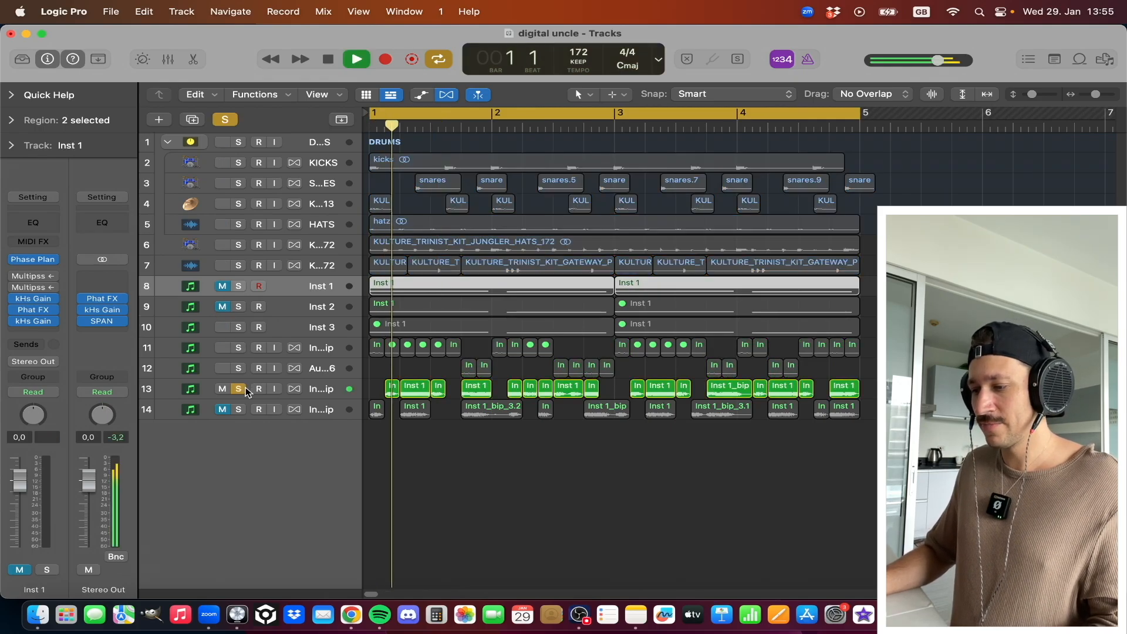
- Stop playback and duplicate track 13 as an empty track directly below it
{"action": "key", "text": "space"}
{"action": "left_click", "coordinate": [312, 390]}
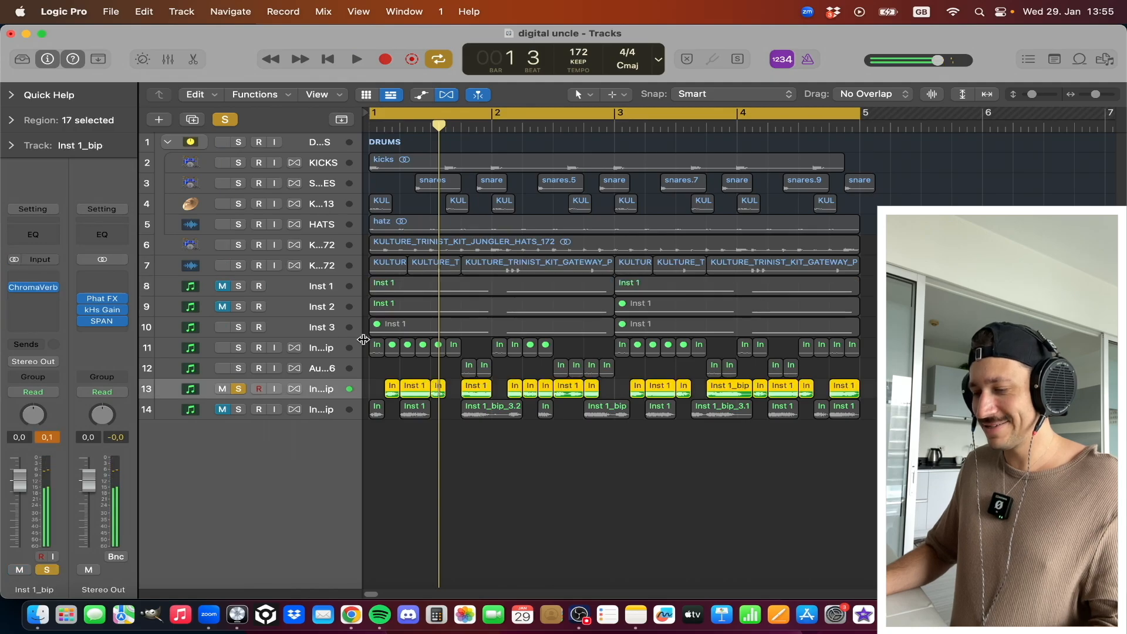
{"action": "left_click", "coordinate": [198, 119]}
- Place the first track 13 chop on the new track, extend it to its full audio from bar 1, and play it with track 13 muted
{"action": "left_click", "coordinate": [393, 397]}
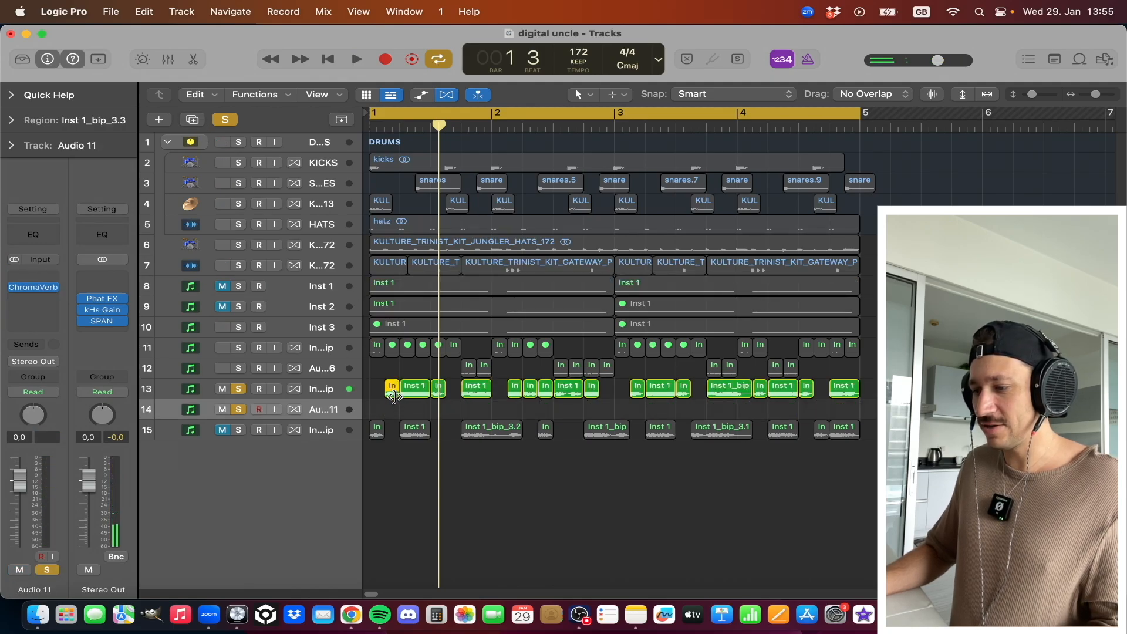
{"action": "left_click_drag", "start_coordinate": [393, 396], "coordinate": [875, 412]}
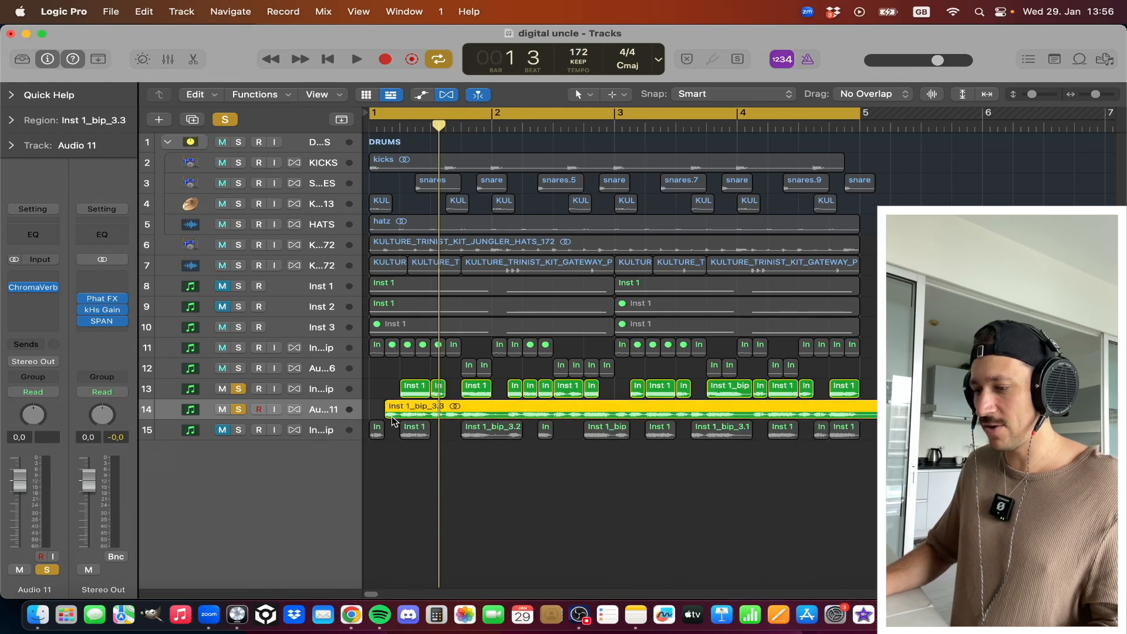
{"action": "left_click_drag", "start_coordinate": [393, 420], "coordinate": [378, 420]}
{"action": "left_click", "coordinate": [222, 389]}
{"action": "key", "text": "Return"}
{"action": "key", "text": "space"}
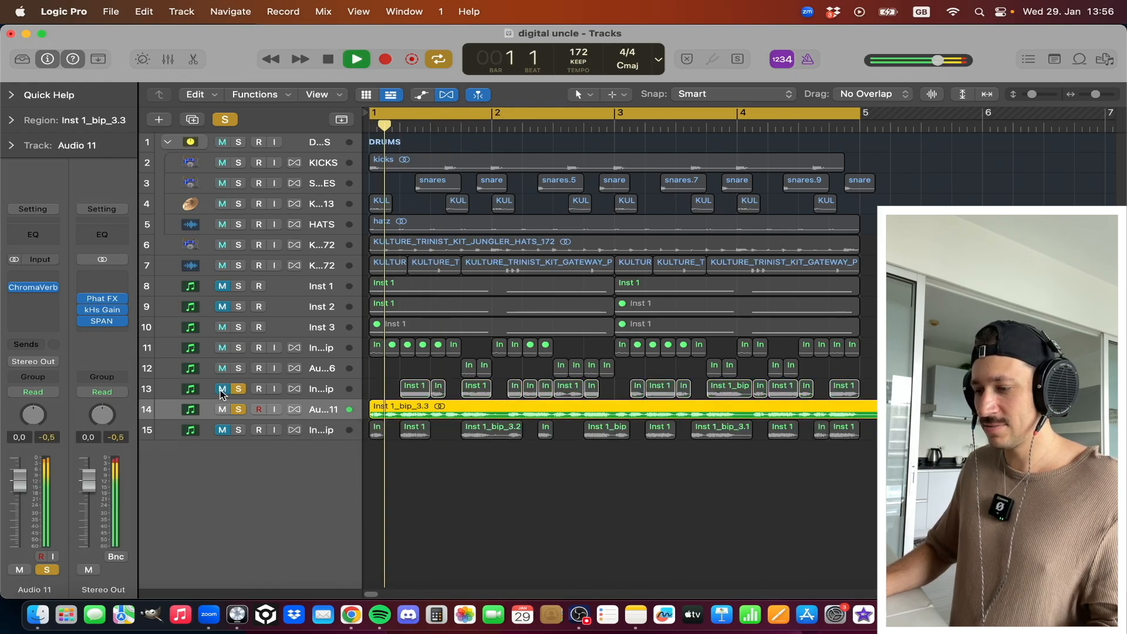
{"action": "key", "text": "space"}
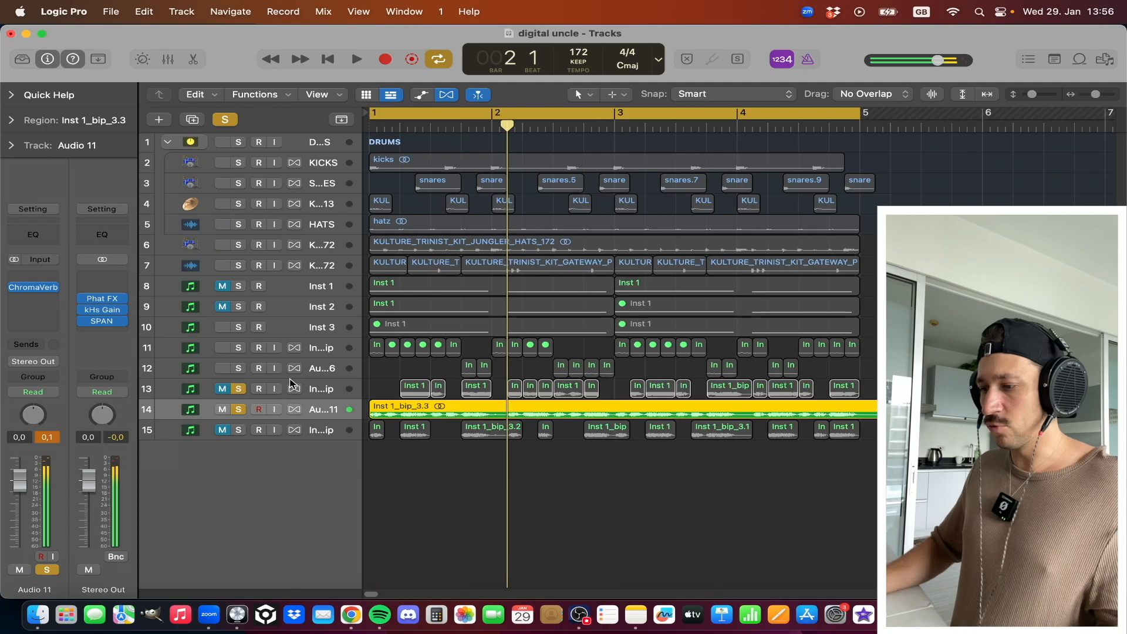
- Undo the extension and placement of the first chop on the duplicate track
{"action": "key", "text": "super+z"}
{"action": "key", "text": "super+z"}
{"action": "key", "text": "super+z"}
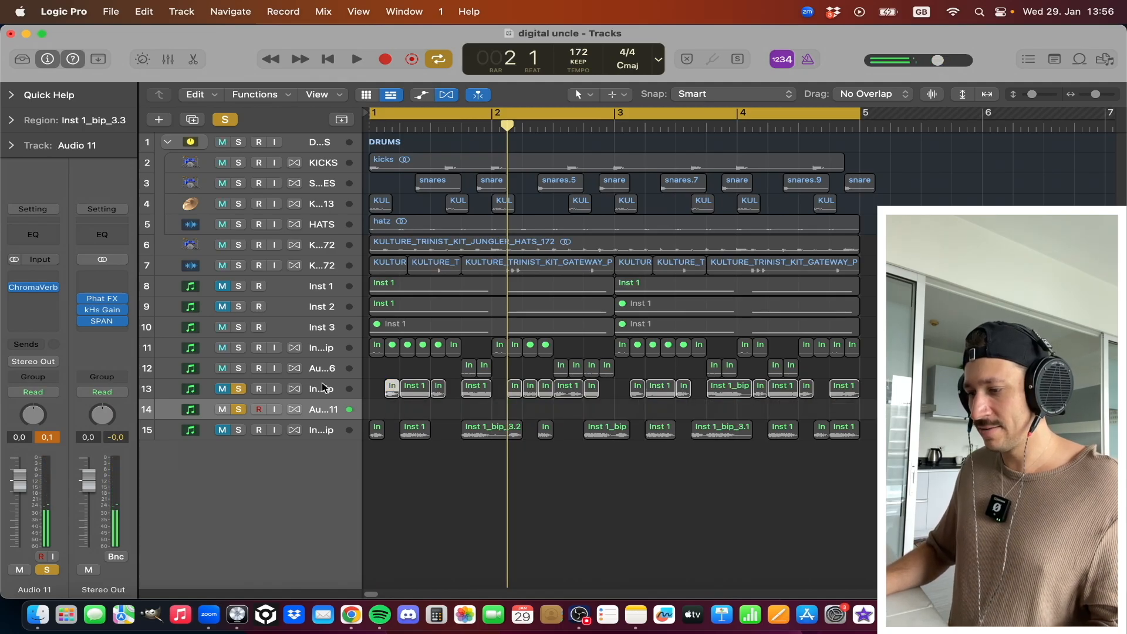
- Place the second track 13 chop on track 14, extend it to its full audio from bar 1, and play it
{"action": "left_click_drag", "start_coordinate": [414, 398], "coordinate": [699, 412]}
{"action": "left_click_drag", "start_coordinate": [416, 424], "coordinate": [346, 417]}
{"action": "key", "text": "space"}
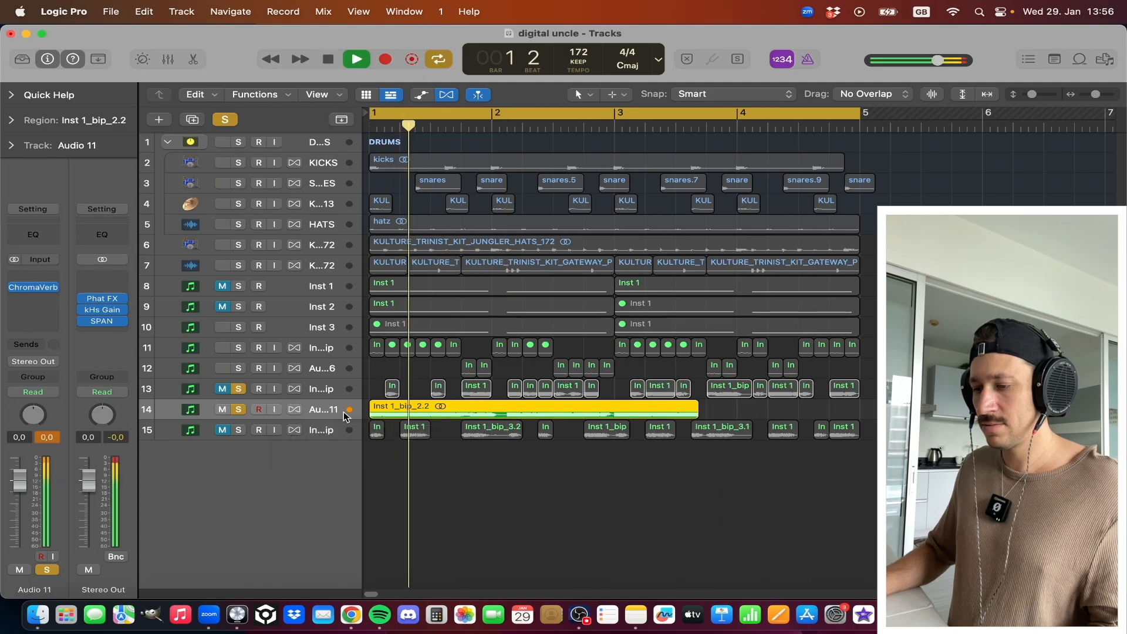
- Stop playback and undo the second chop's placement and extension
{"action": "key", "text": "space"}
{"action": "key", "text": "super+z"}
{"action": "key", "text": "super+z"}
{"action": "key", "text": "super+z"}
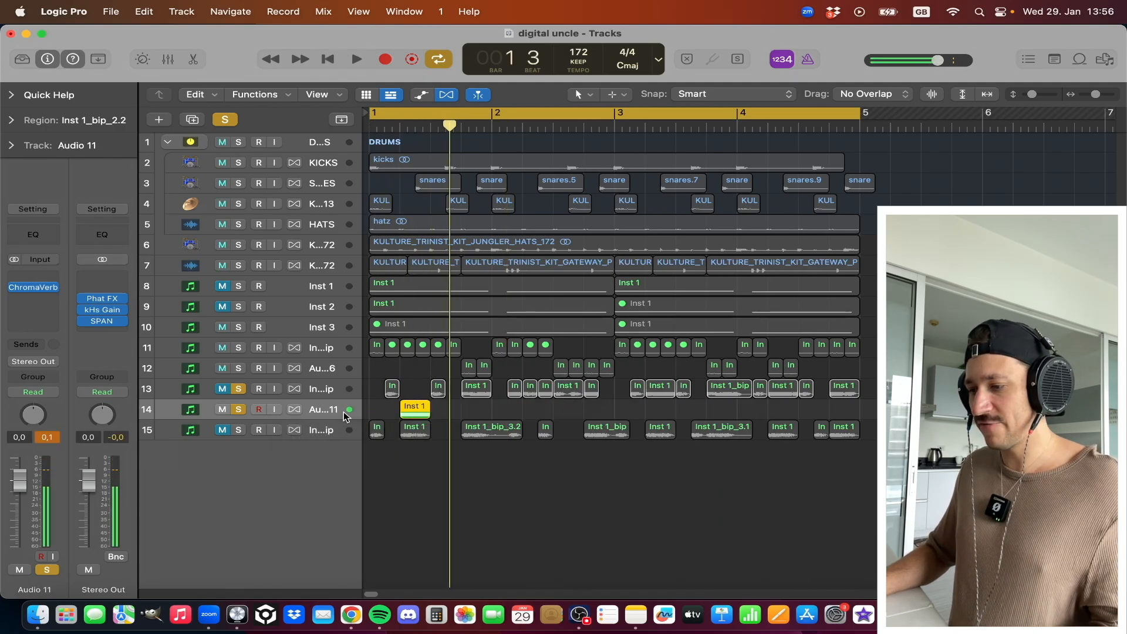
- Clear the solo on empty track 14, solo the kicks and snares alongside track 13, and play them together from bar 1
{"action": "left_click", "coordinate": [238, 409]}
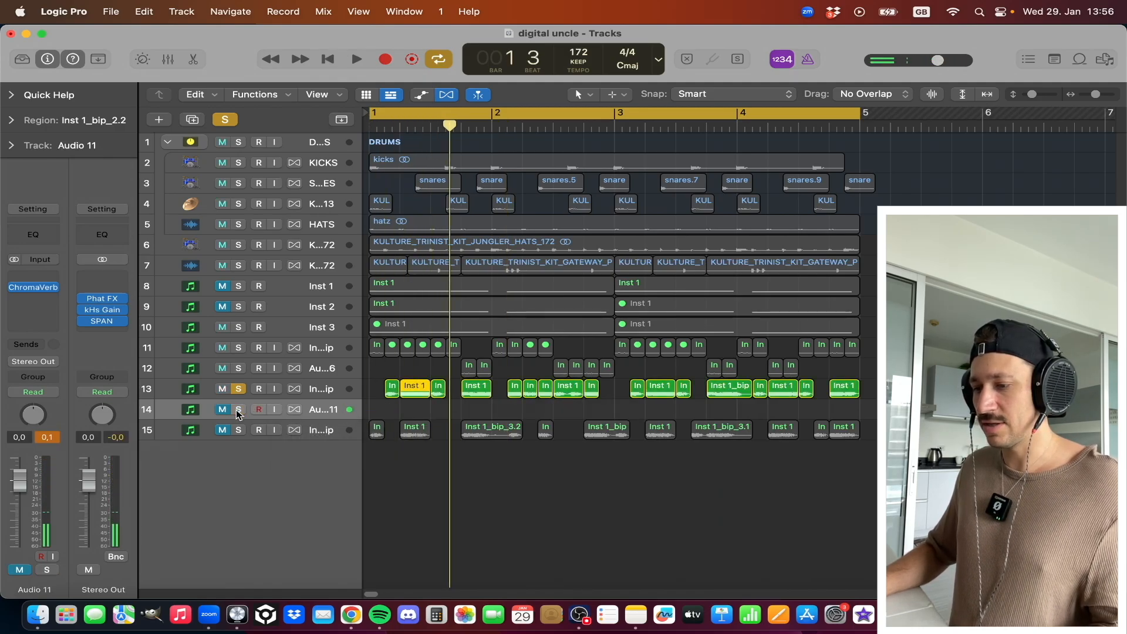
{"action": "left_click", "coordinate": [319, 389]}
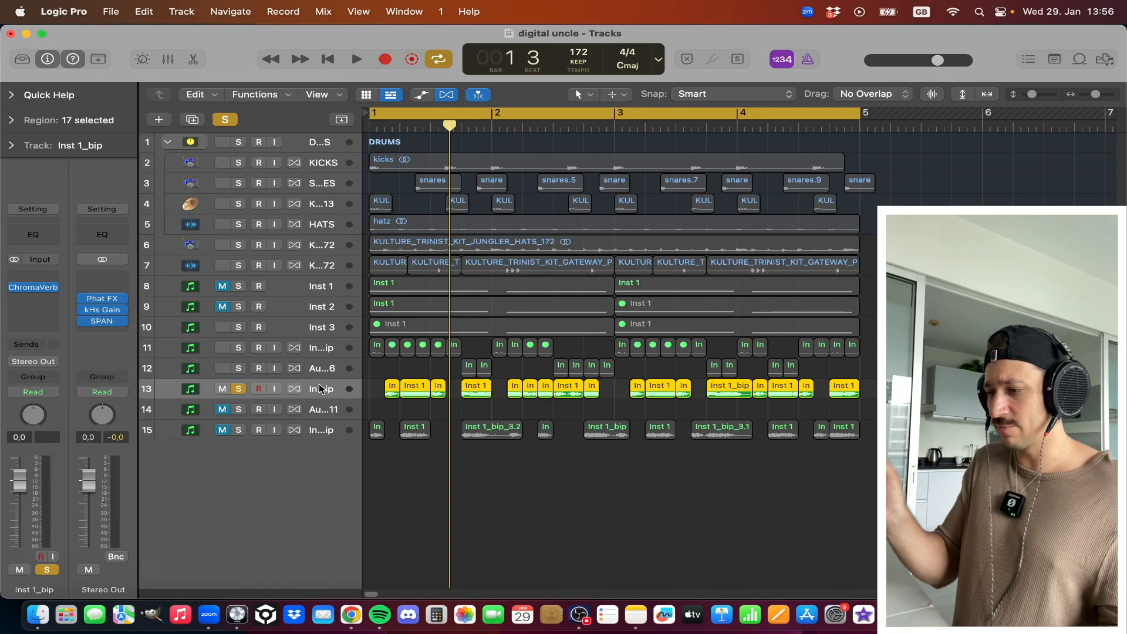
{"action": "left_click", "coordinate": [238, 163]}
{"action": "left_click", "coordinate": [239, 185]}
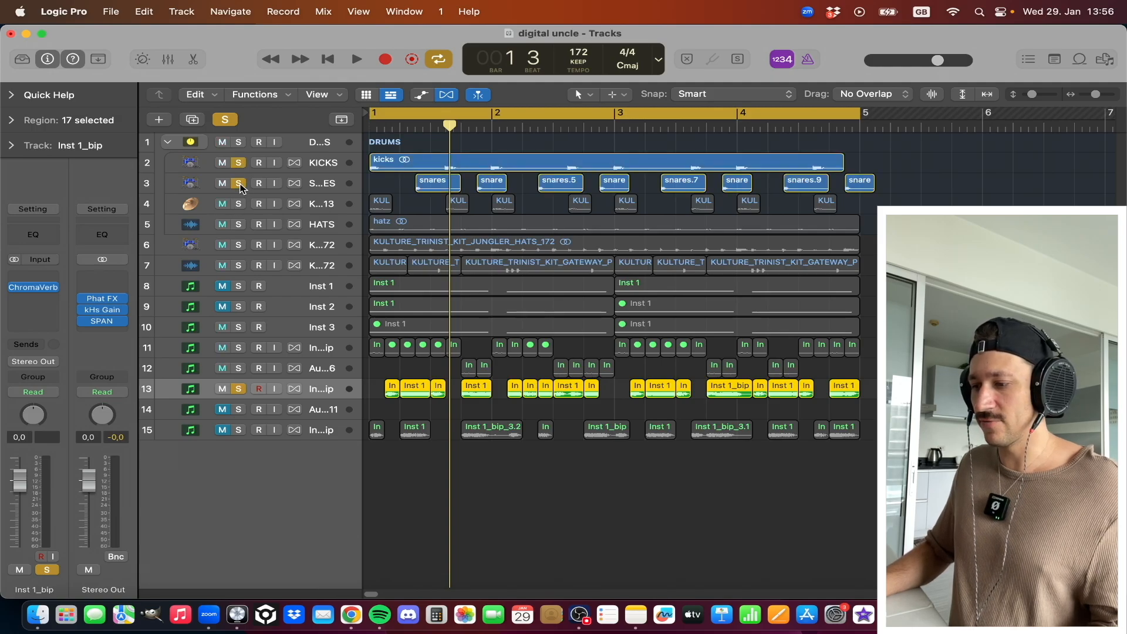
{"action": "key", "text": "space"}
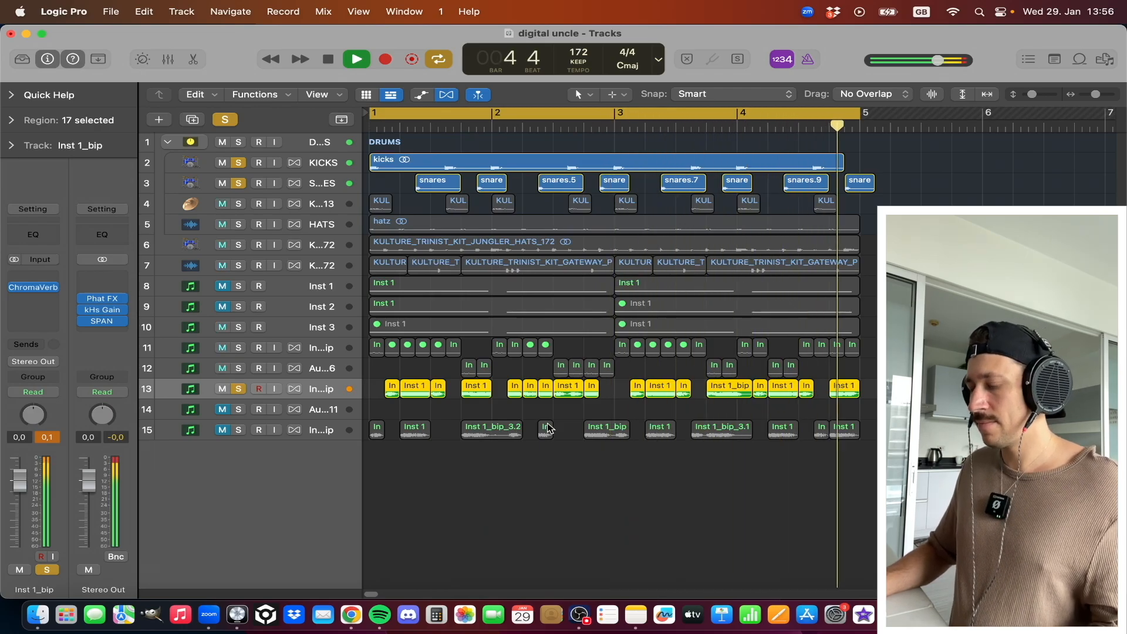
{"action": "key", "text": "space"}
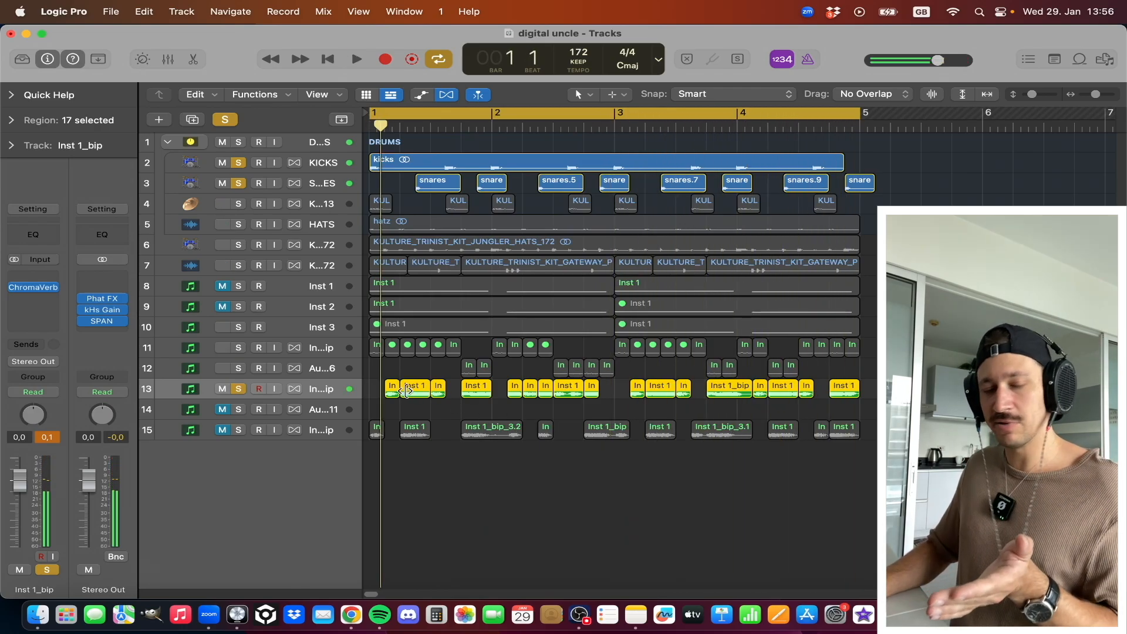
{"action": "mouse_move", "coordinate": [380, 126]}
{"action": "left_mouse_down"}
{"action": "mouse_move", "coordinate": [611, 132]}
{"action": "mouse_move", "coordinate": [370, 126]}
{"action": "left_mouse_up"}
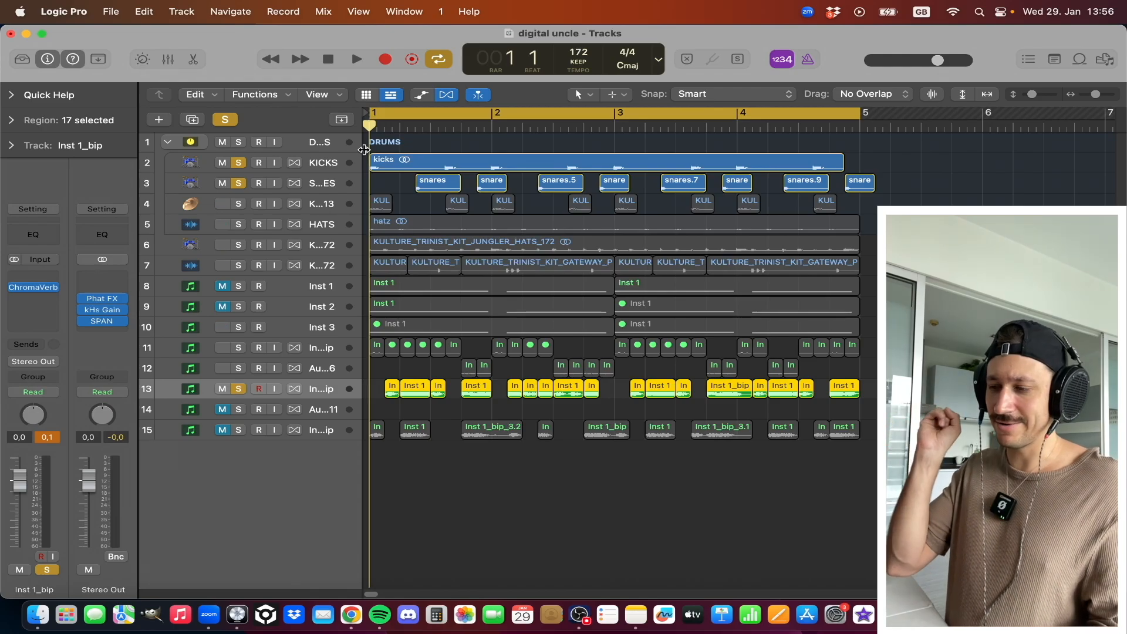
{"action": "key", "text": "space"}
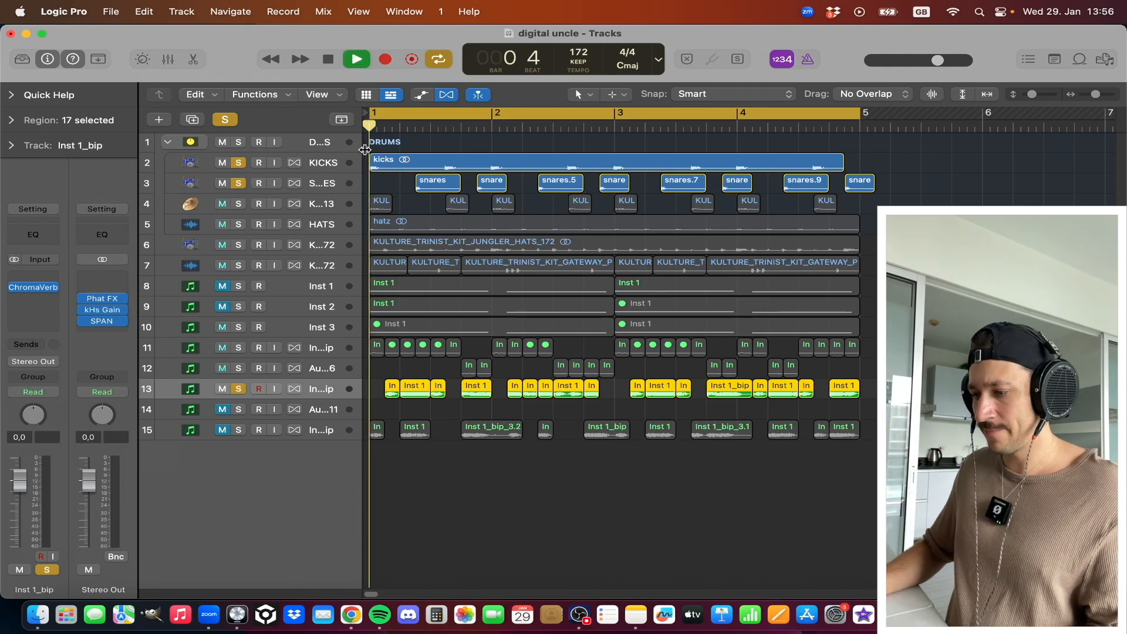
{"action": "key", "text": "space"}
- Use the playhead at bar 4 as reference and delete the part of the track 13 chop that runs past it
{"action": "left_click_drag", "start_coordinate": [445, 123], "coordinate": [606, 127]}
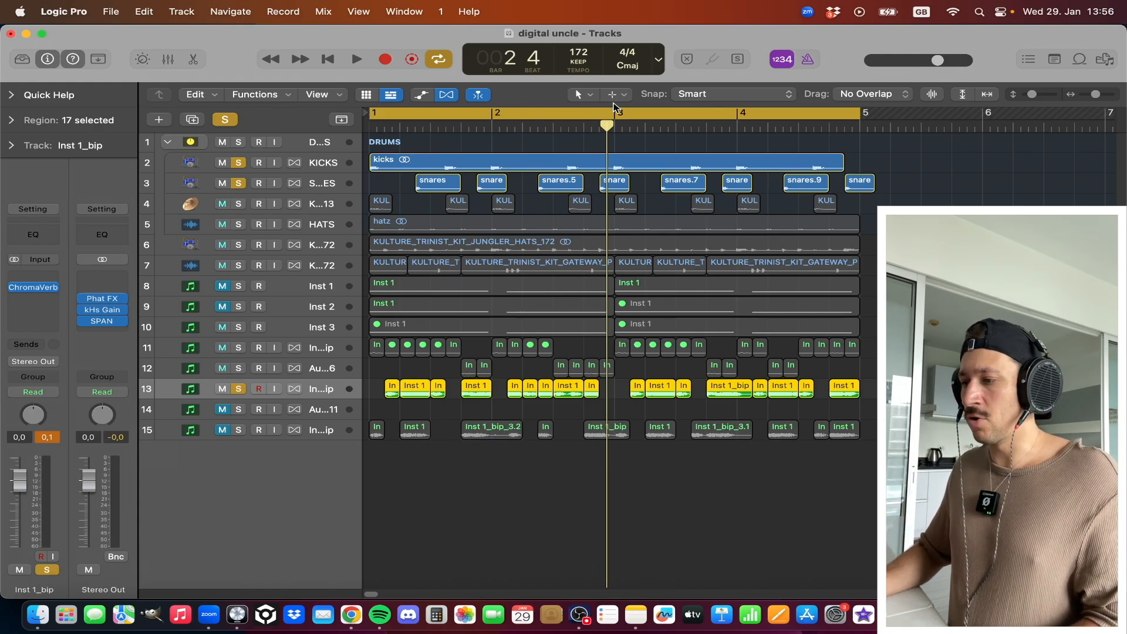
{"action": "left_click_drag", "start_coordinate": [606, 125], "coordinate": [736, 143]}
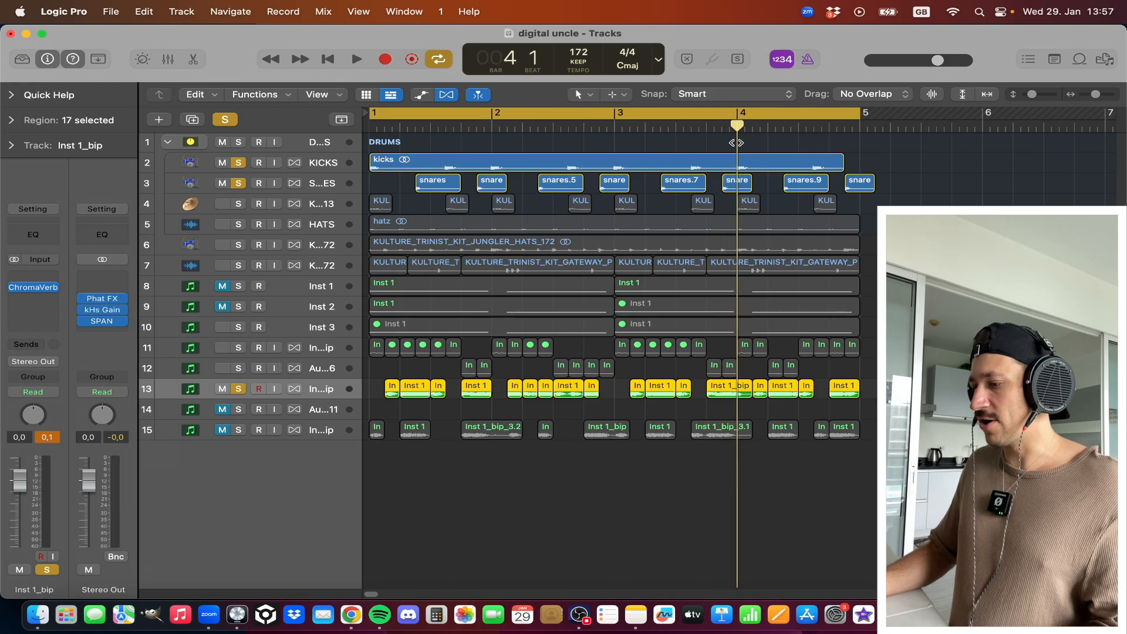
{"action": "left_click_drag", "start_coordinate": [737, 389], "coordinate": [744, 389]}
{"action": "key", "text": "Delete"}
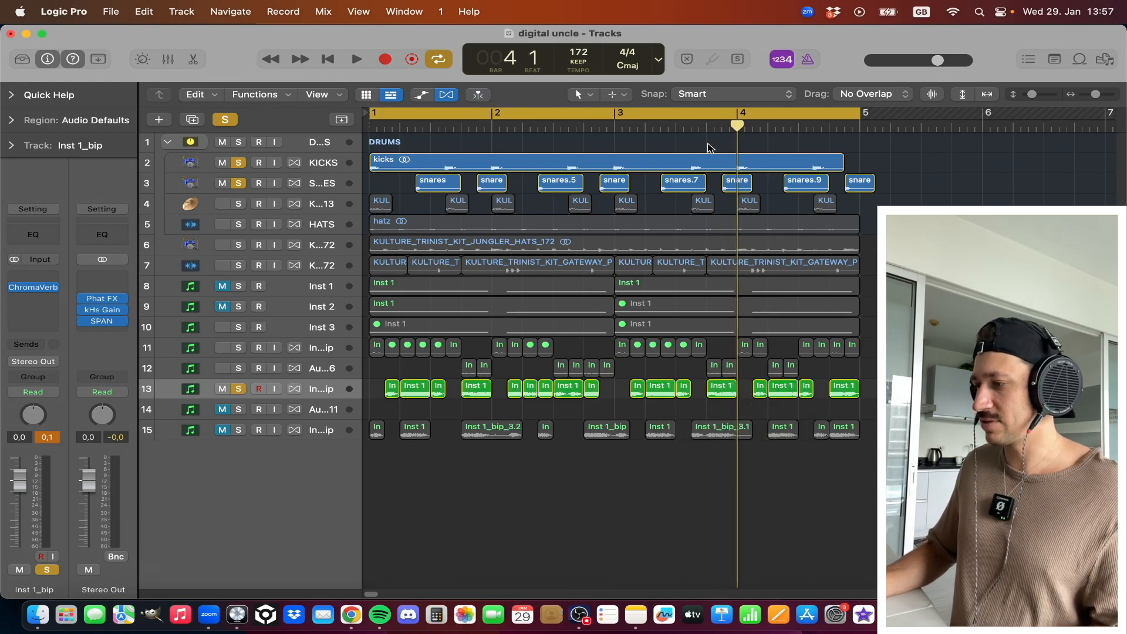
- Return the playhead to bar 1 and play the edited track 13 chops repeatedly against the kicks and snares
{"action": "left_click_drag", "start_coordinate": [737, 125], "coordinate": [491, 141]}
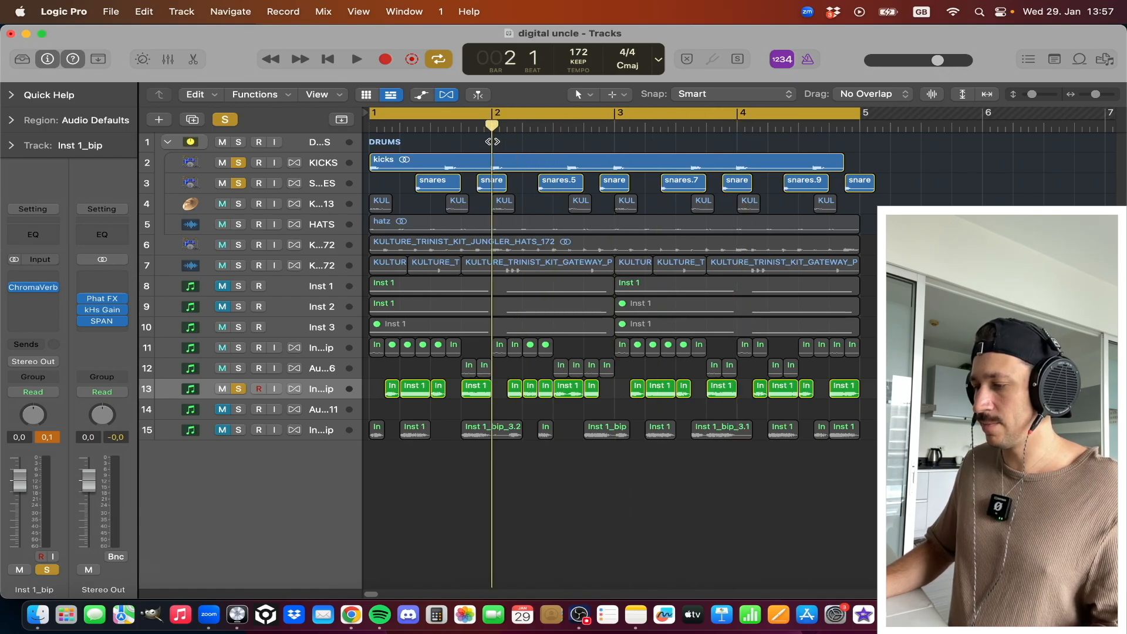
{"action": "key", "text": "space"}
{"action": "mouse_move", "coordinate": [352, 144]}
{"action": "left_mouse_down"}
{"action": "mouse_move", "coordinate": [531, 139]}
{"action": "mouse_move", "coordinate": [359, 139]}
{"action": "left_mouse_up"}
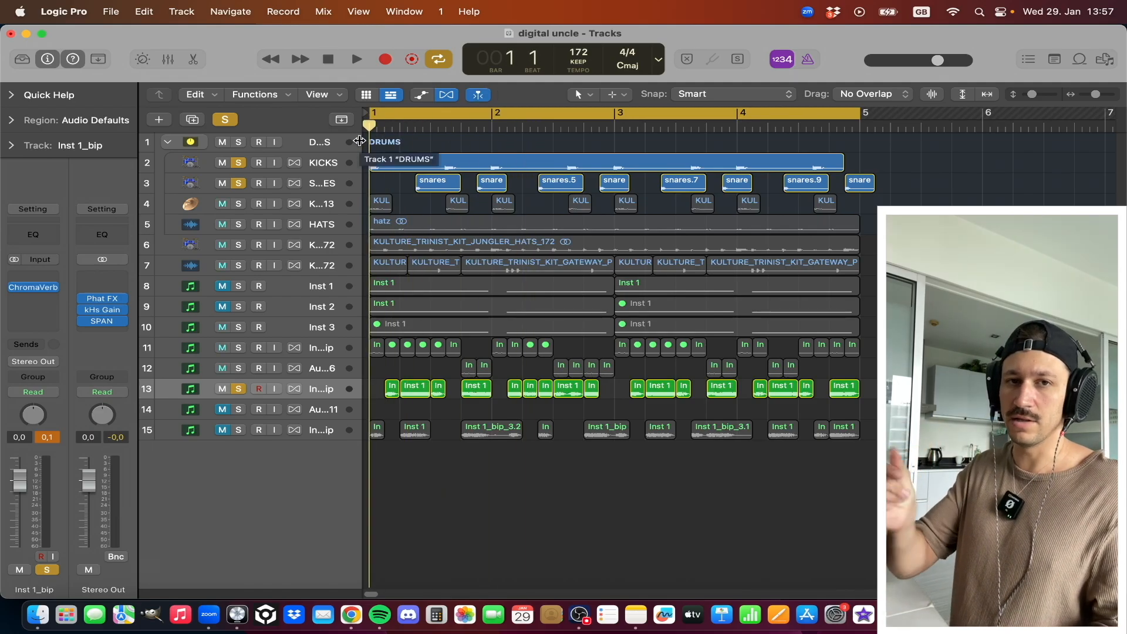
{"action": "left_click_drag", "start_coordinate": [429, 141], "coordinate": [315, 166]}
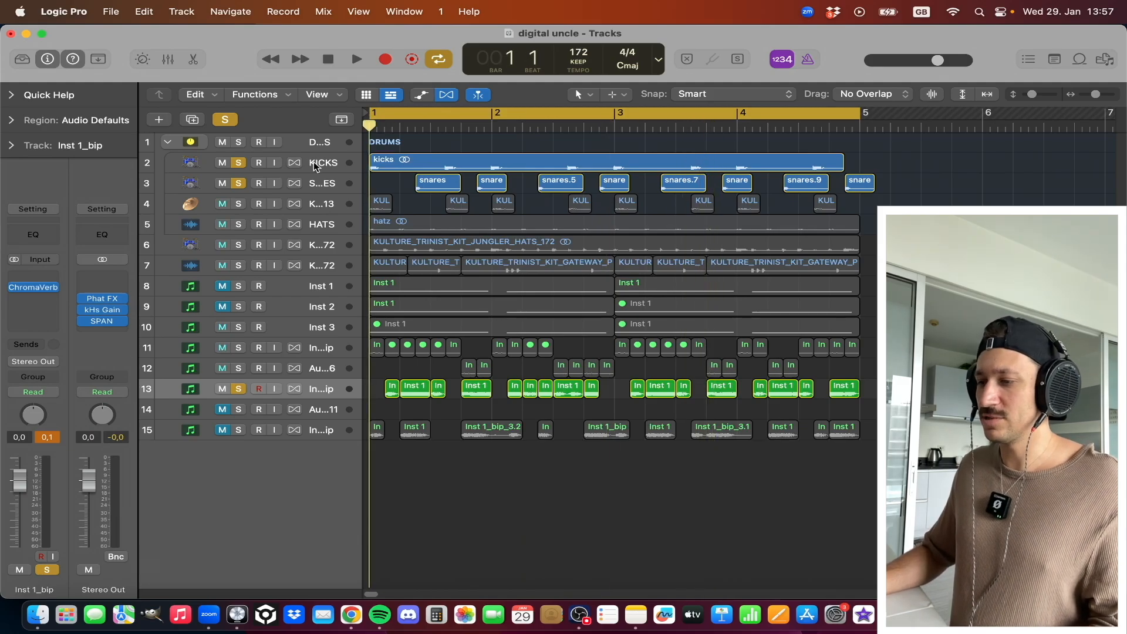
{"action": "key", "text": "space"}
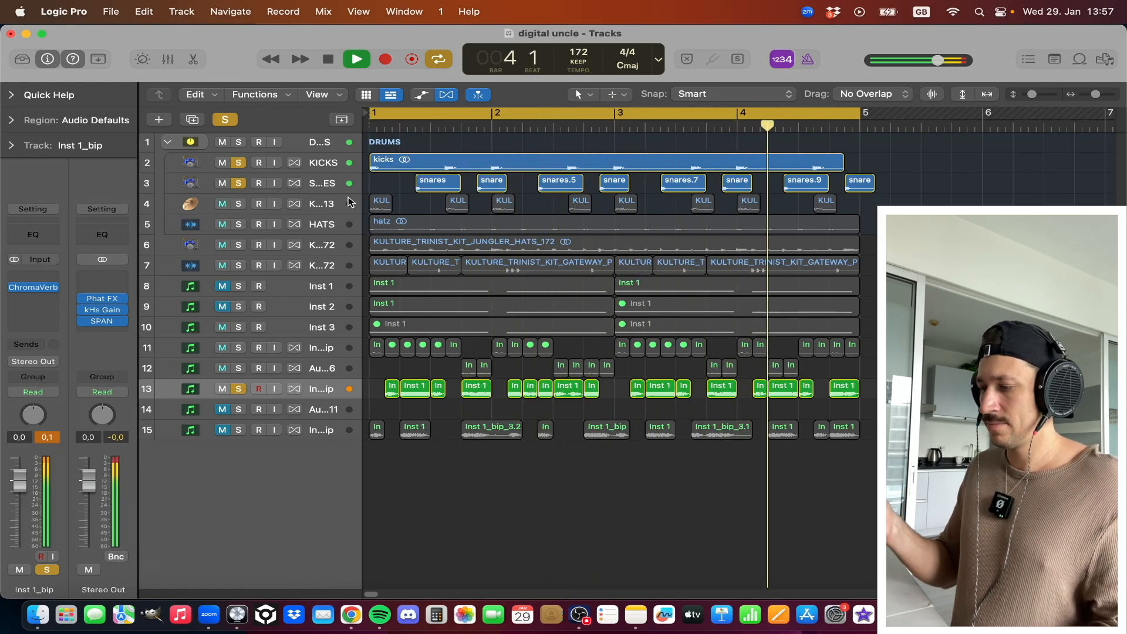
{"action": "key", "text": "space"}
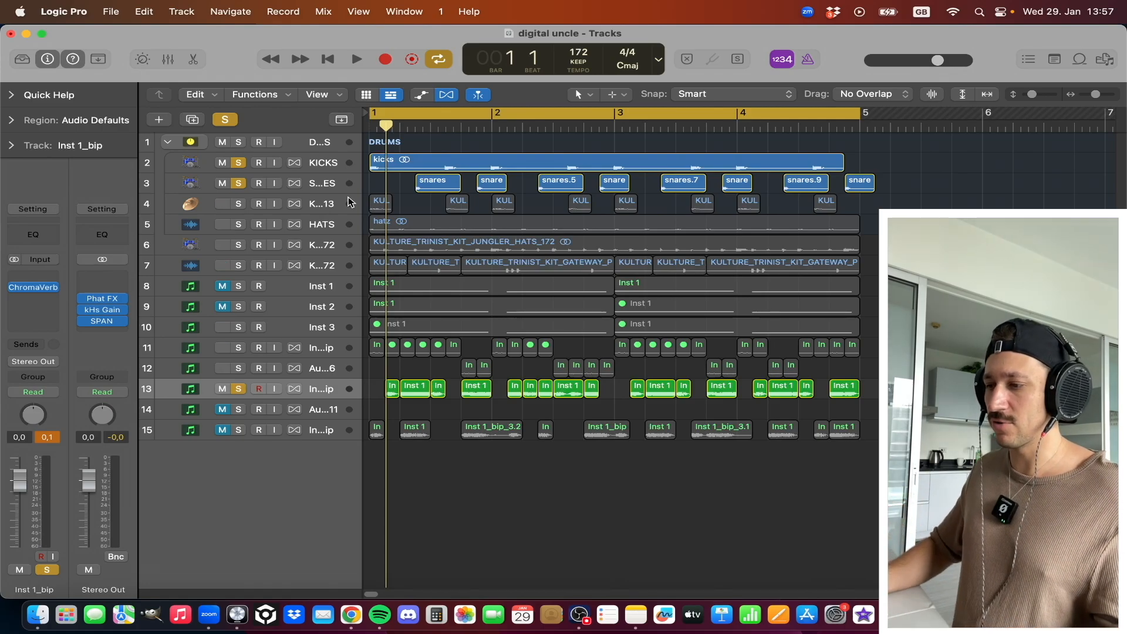
{"action": "key", "text": "space"}
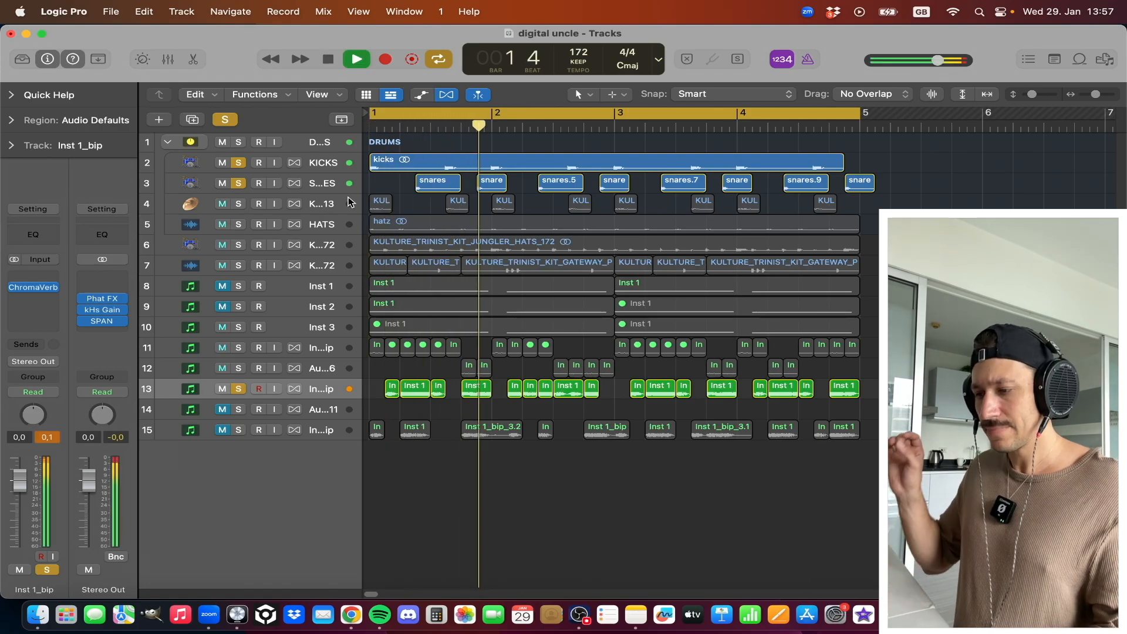
{"action": "key", "text": "space"}
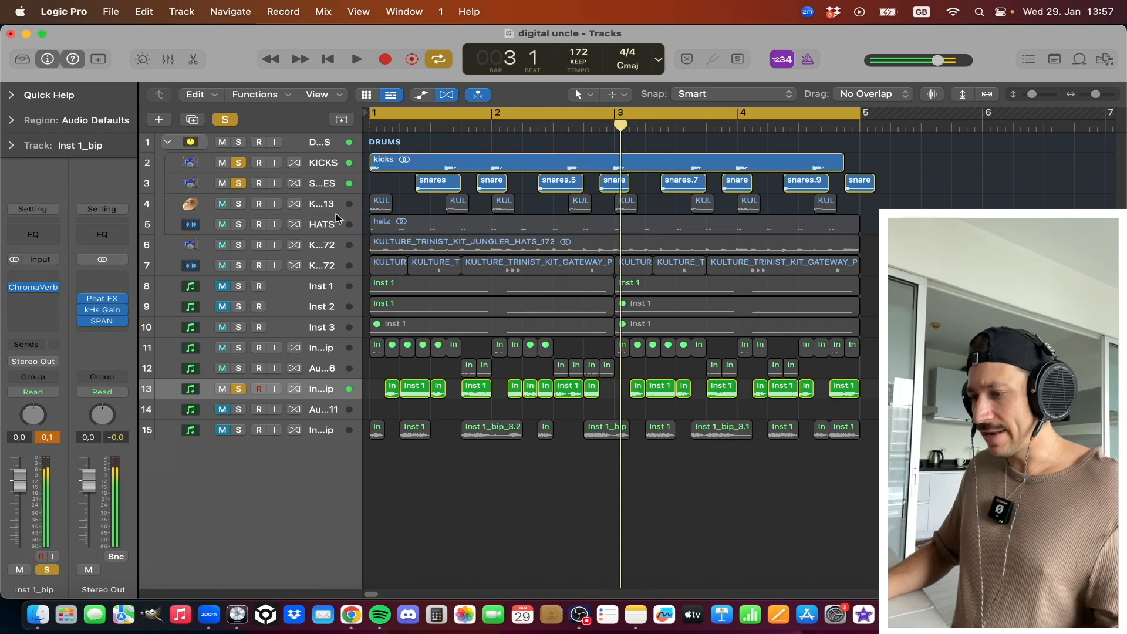
- Clear the solos on the snares, kicks and track 13
{"action": "left_click", "coordinate": [238, 388]}
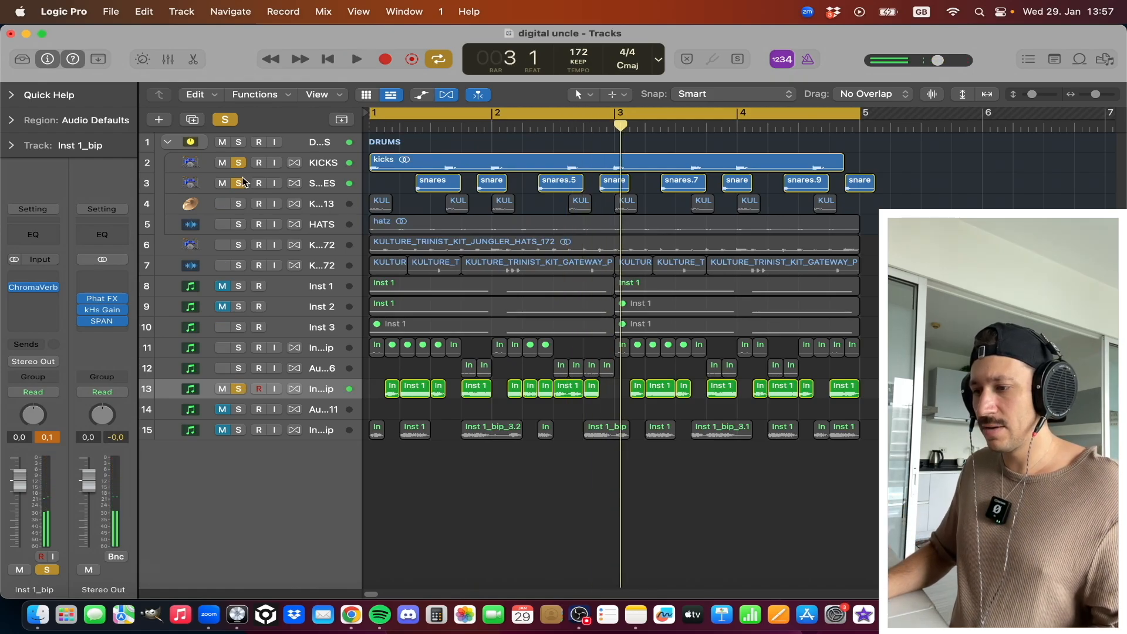
{"action": "left_click", "coordinate": [240, 183]}
{"action": "left_click", "coordinate": [242, 163]}
{"action": "left_click", "coordinate": [239, 389]}
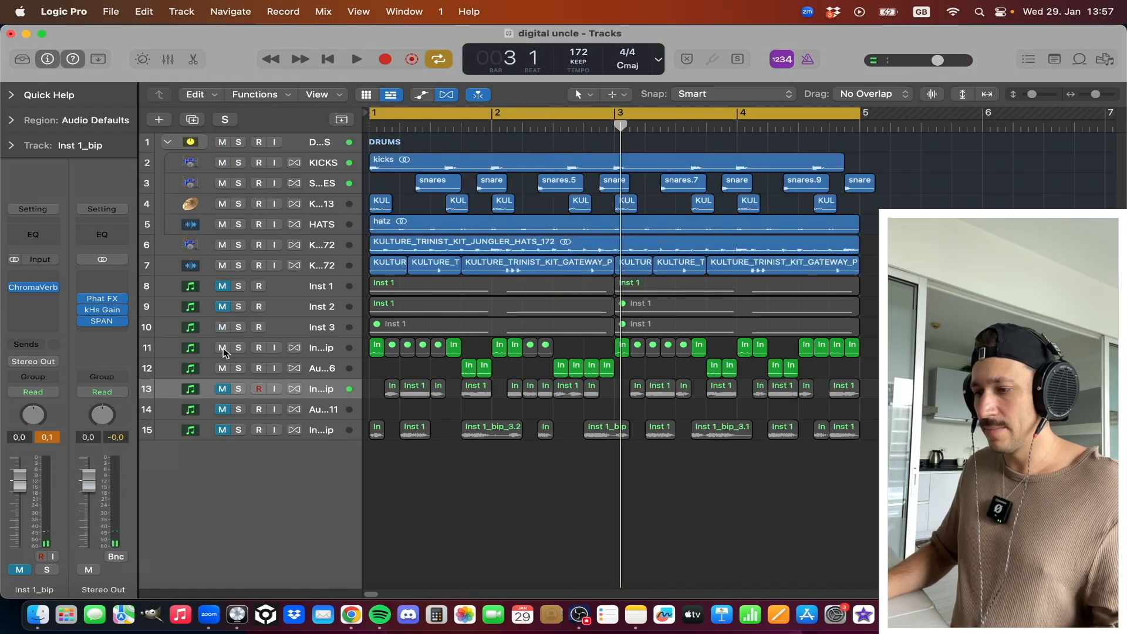
- Mute tracks 11 and 12, unmute track 13, and play its chops with the full drums
{"action": "left_click_drag", "start_coordinate": [223, 349], "coordinate": [223, 368]}
{"action": "left_click", "coordinate": [223, 389]}
{"action": "key", "text": "space"}
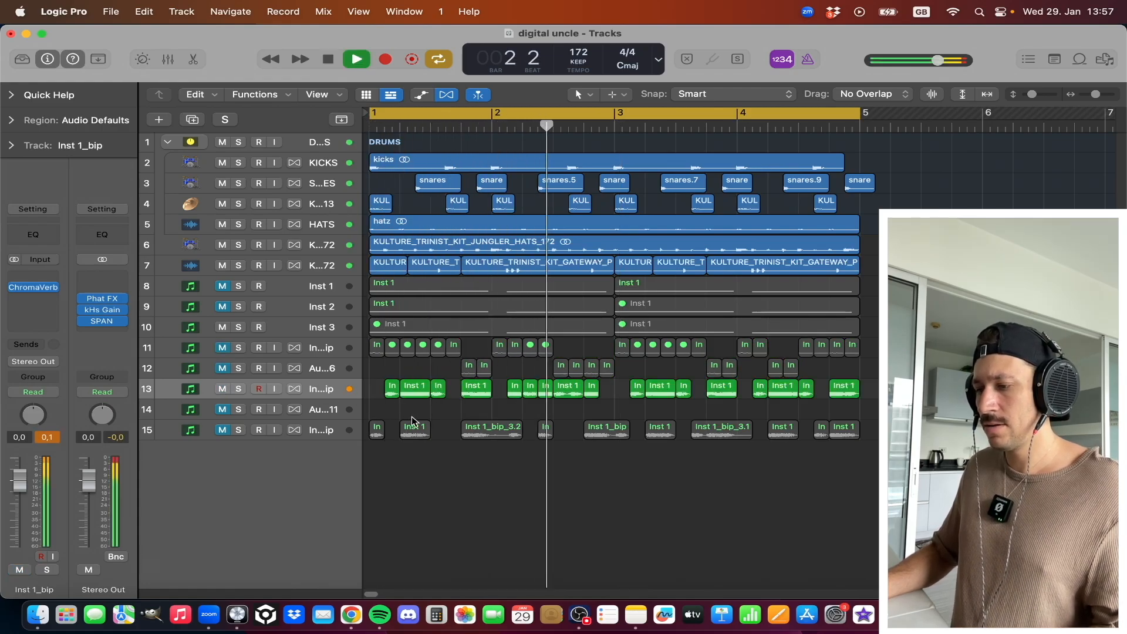
{"action": "key", "text": "space"}
- Solo tracks 11 and 12 together and play their chops briefly
{"action": "left_click_drag", "start_coordinate": [244, 351], "coordinate": [243, 368]}
{"action": "key", "text": "space"}
{"action": "key", "text": "space"}
- Solo the Inst 3 track instead, unmute its two regions, and play them
{"action": "left_click", "coordinate": [242, 326]}
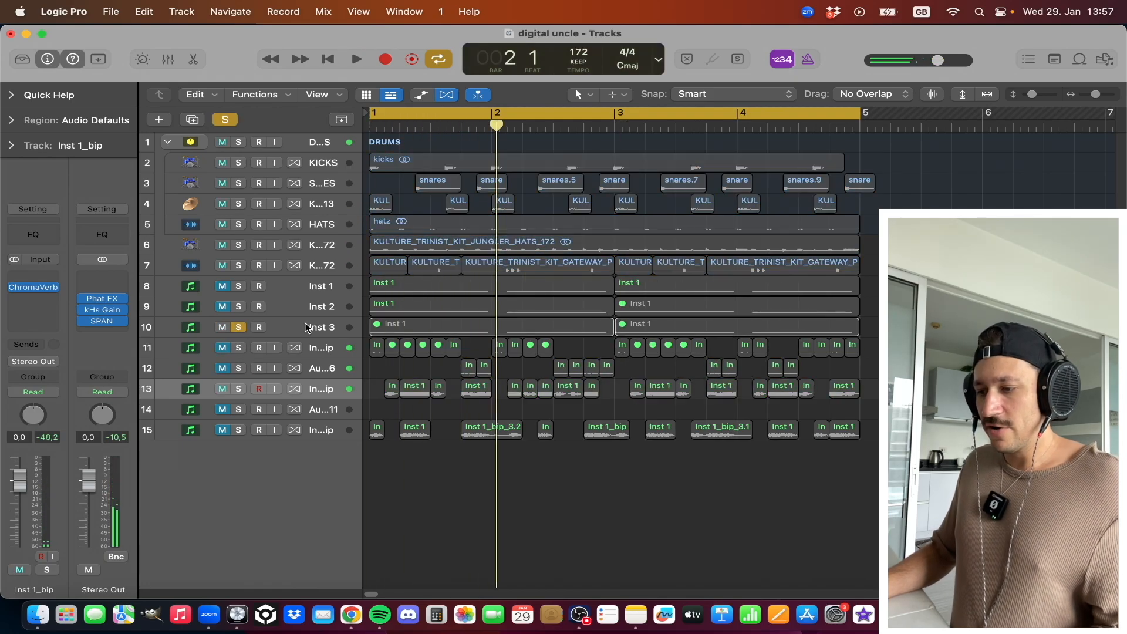
{"action": "left_click", "coordinate": [322, 327]}
{"action": "key", "text": "ctrl+m"}
{"action": "key", "text": "space"}
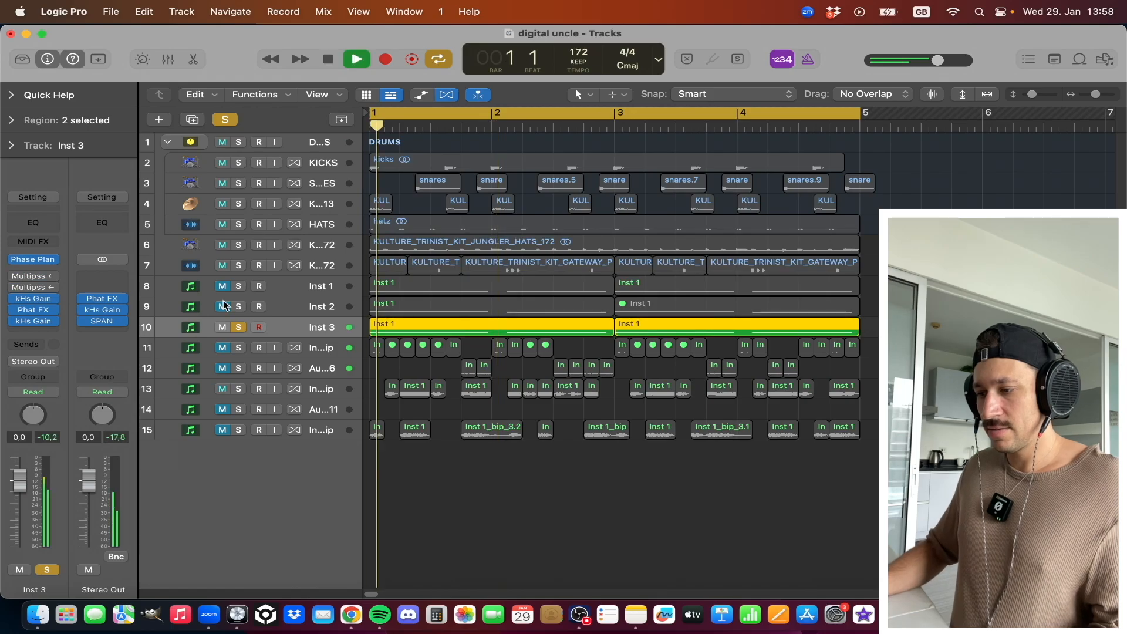
- Open Inst 3's Phase Plant synth and save its patch as a user preset named "precious time"
{"action": "left_click", "coordinate": [32, 263]}
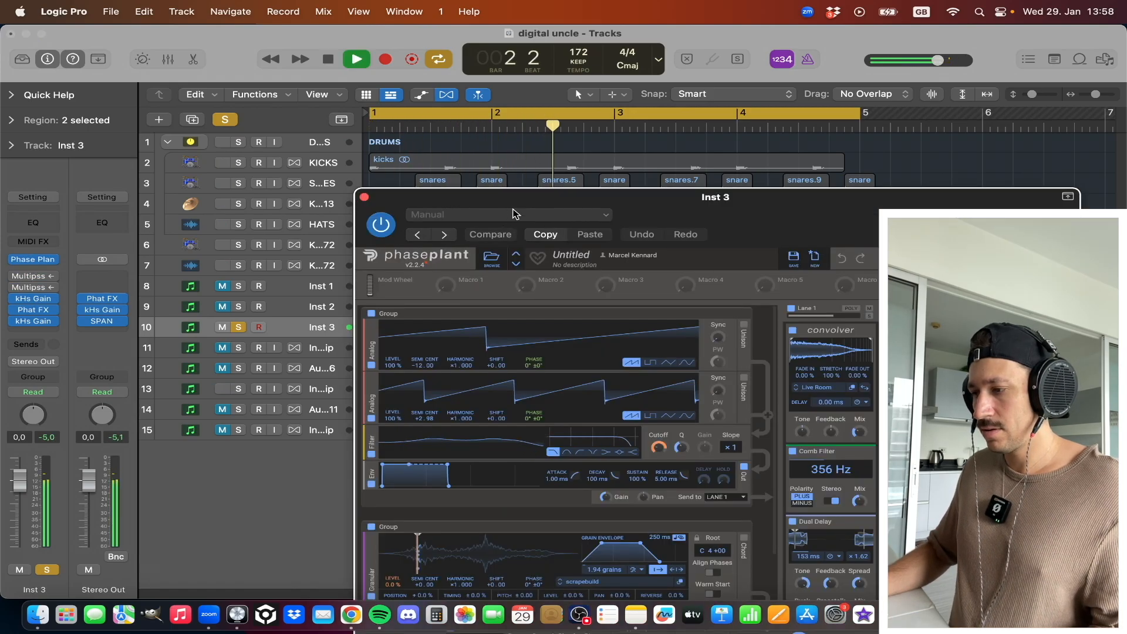
{"action": "left_click_drag", "start_coordinate": [527, 200], "coordinate": [241, 49]}
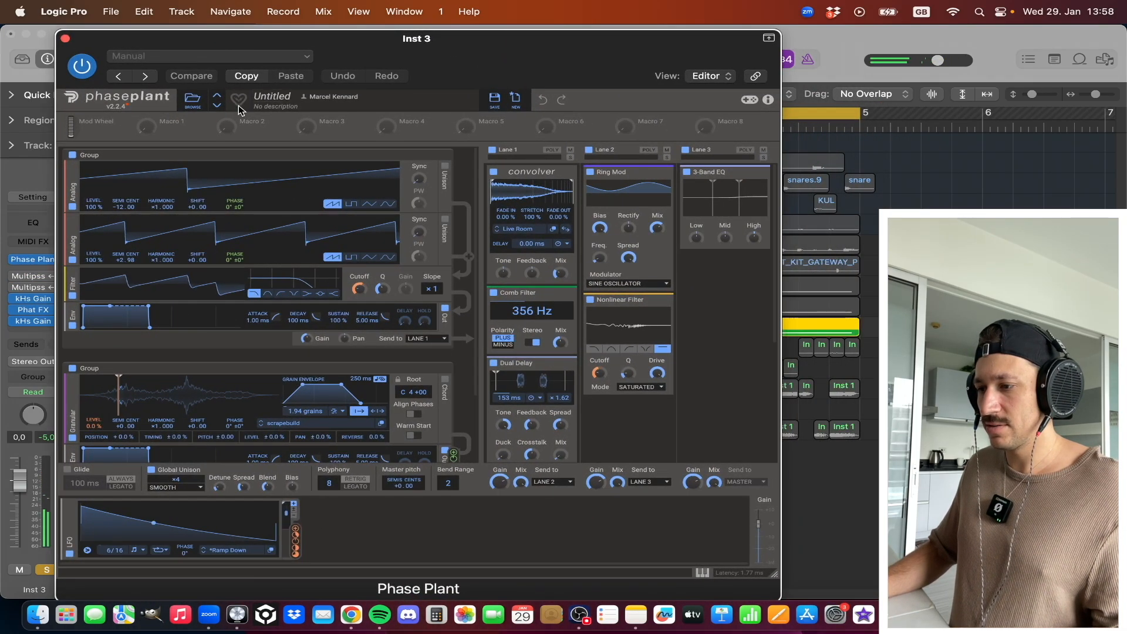
{"action": "left_click", "coordinate": [495, 98]}
{"action": "left_click", "coordinate": [501, 385]}
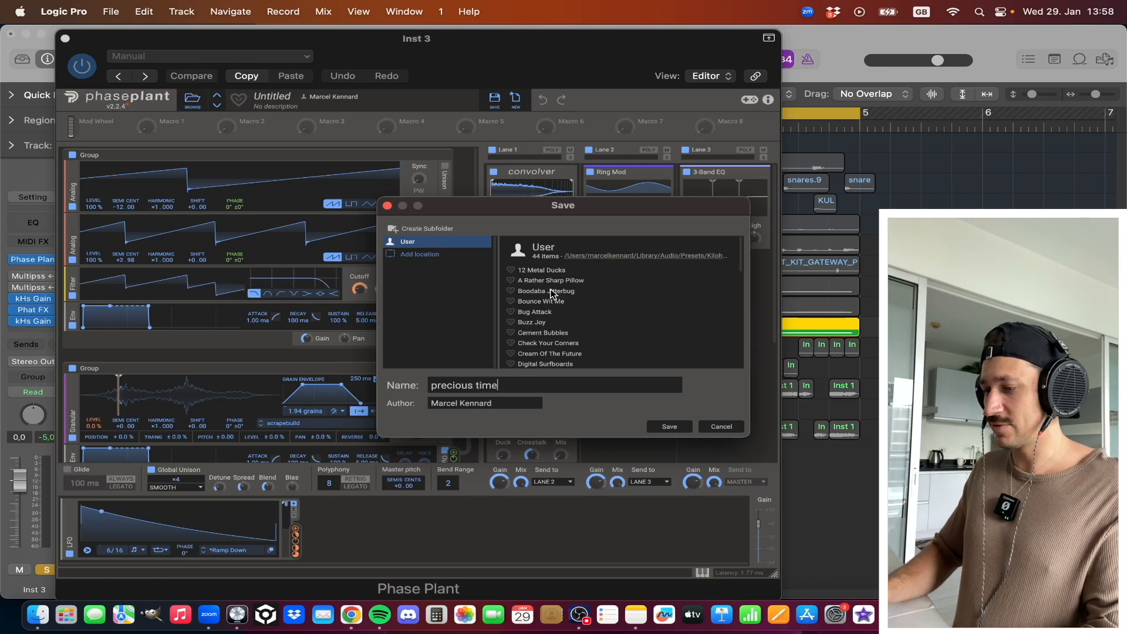
{"action": "type", "text": "precious time"}
{"action": "key", "text": "Return"}
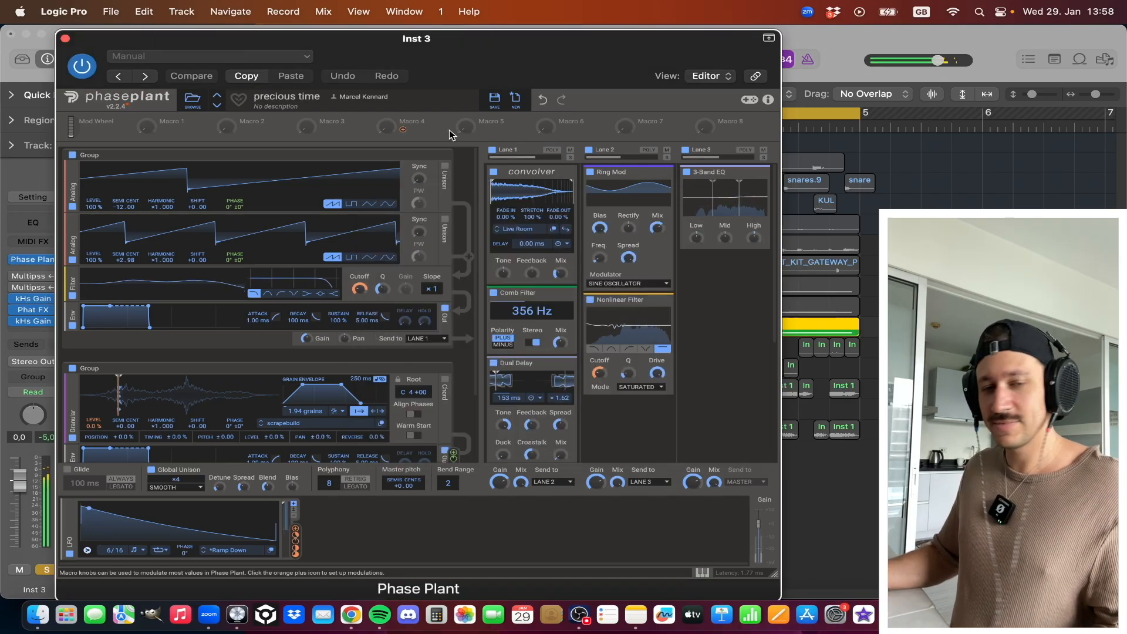
{"action": "left_click_drag", "start_coordinate": [187, 48], "coordinate": [169, 44]}
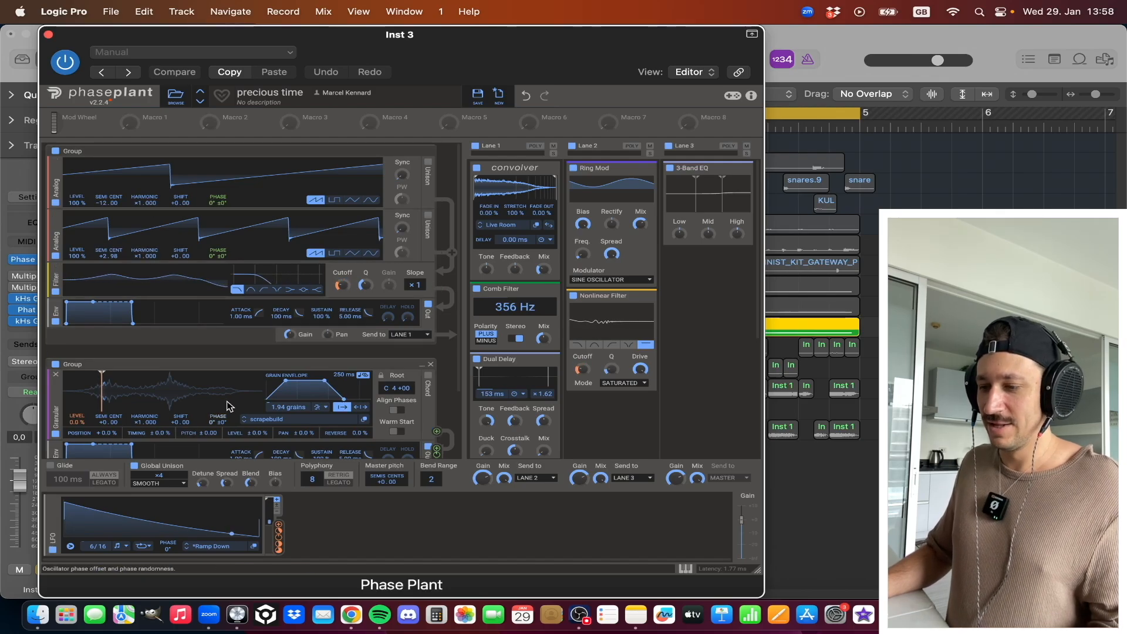
- Open the sample browser for the granular oscillator's scrapebuild sample, check its Grainstorms folder, and close the browser
{"action": "scroll", "coordinate": [246, 335], "scroll_direction": "down", "scroll_amount": 3}
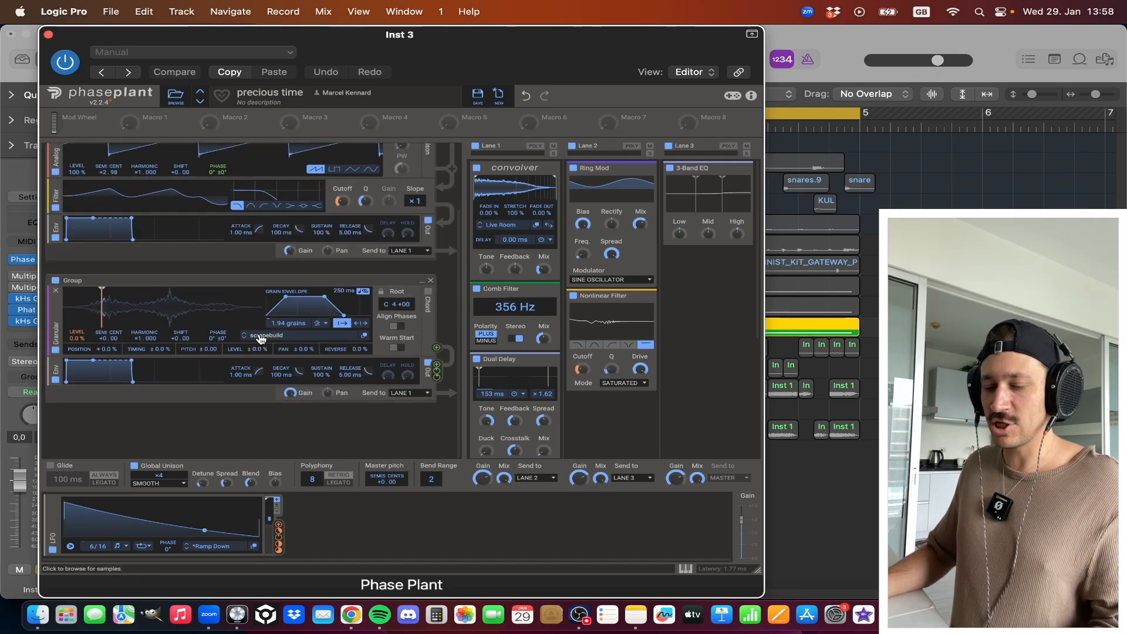
{"action": "left_click", "coordinate": [286, 336]}
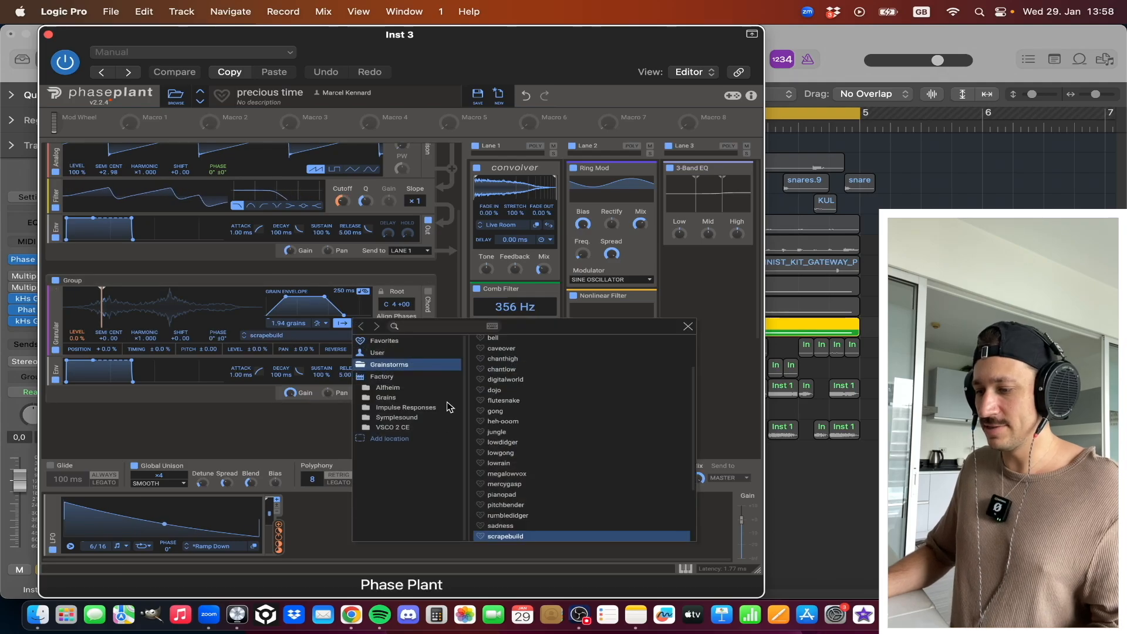
{"action": "left_click", "coordinate": [688, 325]}
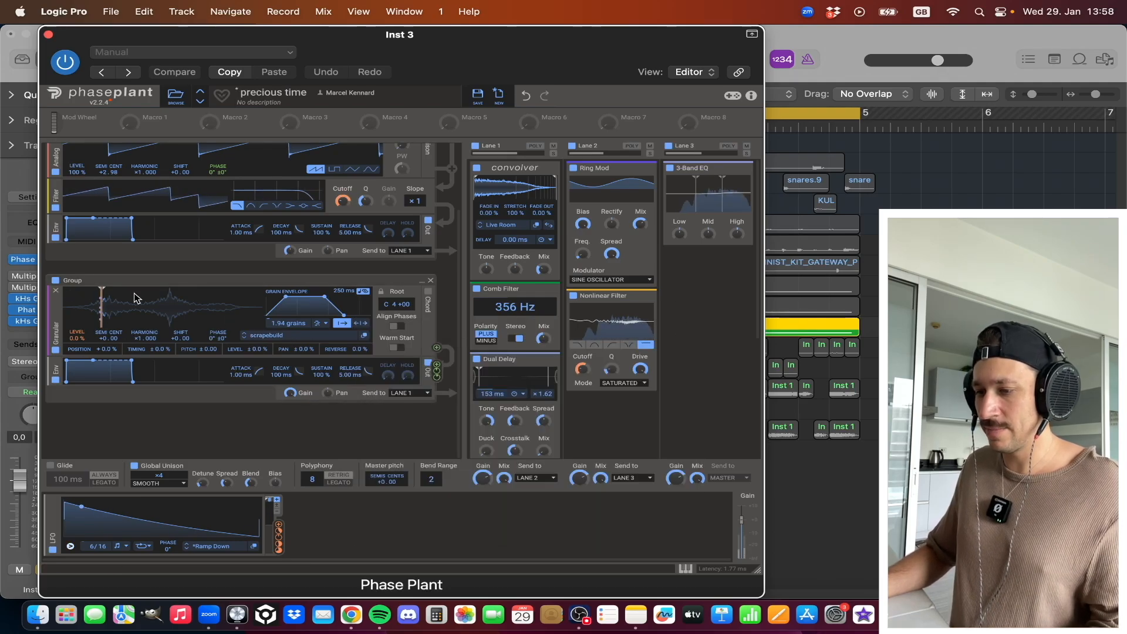
- Audition the patch with the granular oscillator group bypassed and re-enabled, comparing the two twice
{"action": "left_click", "coordinate": [56, 281]}
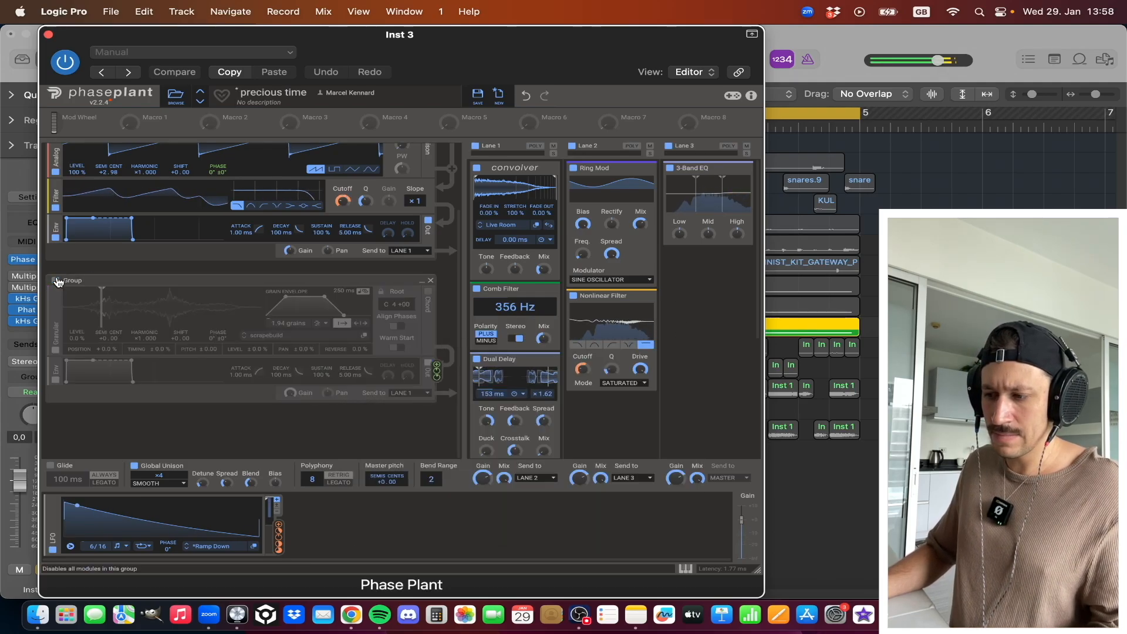
{"action": "left_click", "coordinate": [56, 280]}
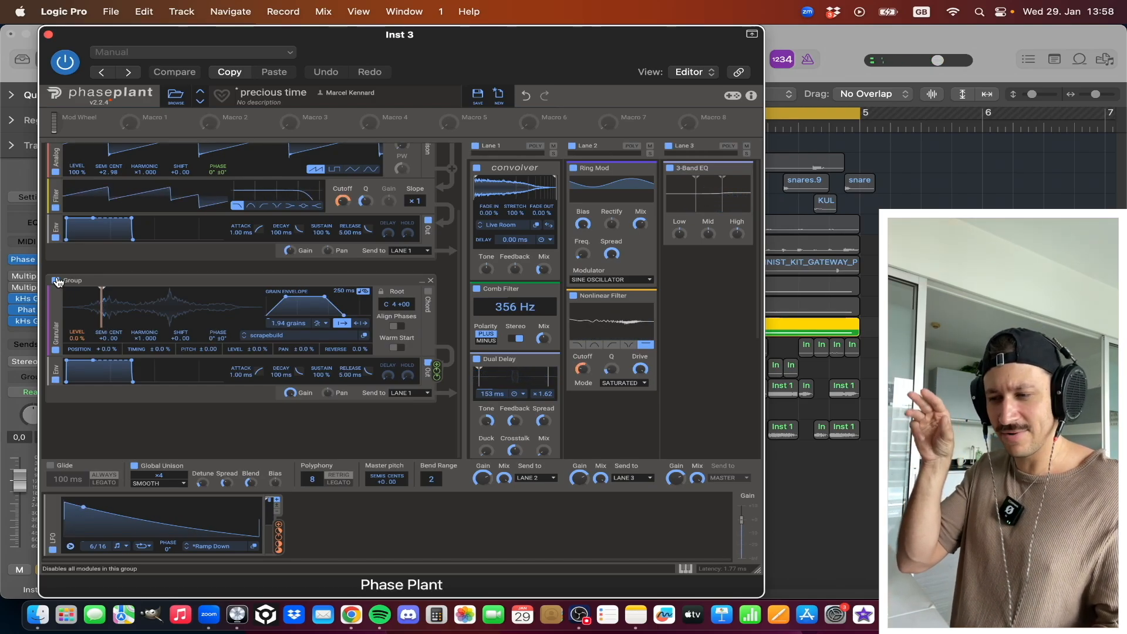
{"action": "left_click", "coordinate": [57, 281]}
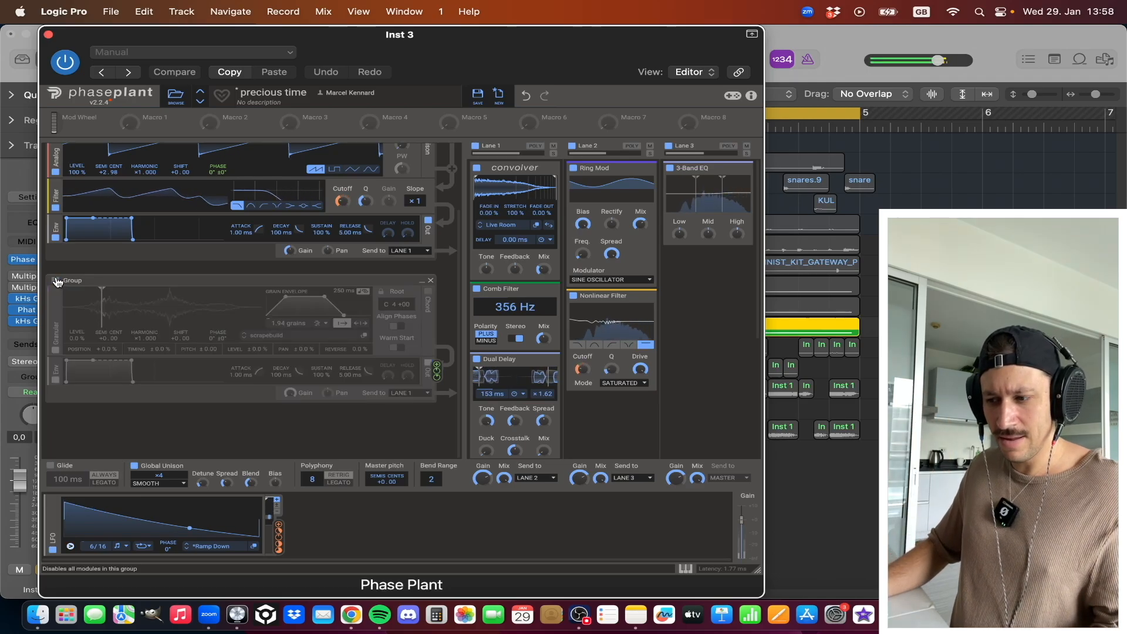
{"action": "left_click", "coordinate": [56, 281]}
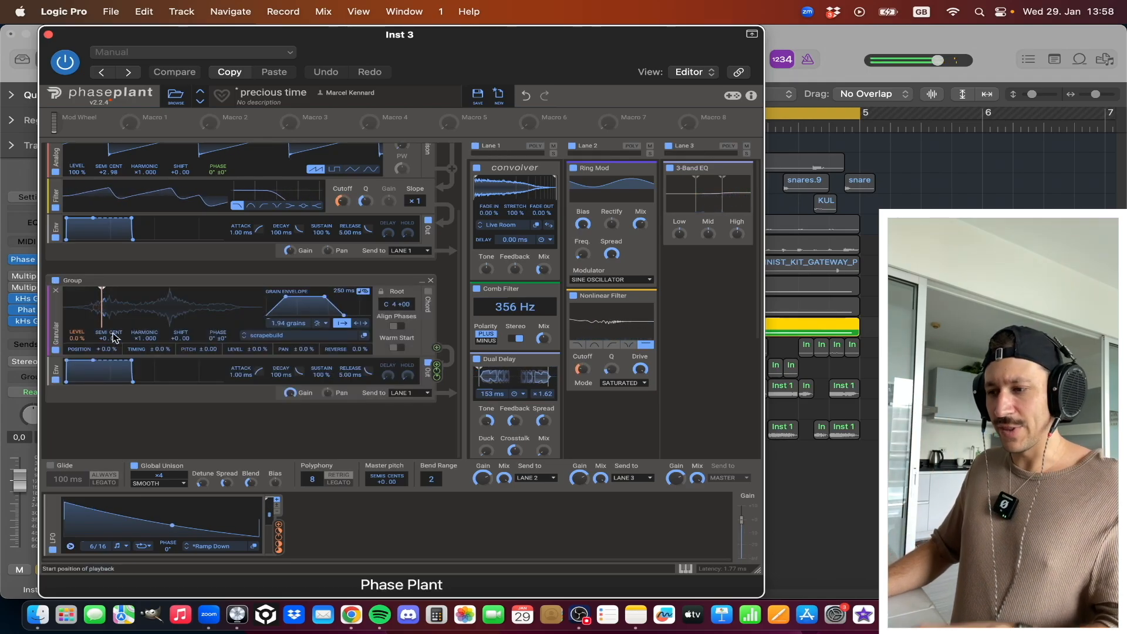
- Bypass the filter in the first oscillator group briefly and re-enable it
{"action": "scroll", "coordinate": [146, 245], "scroll_direction": "up", "scroll_amount": 3}
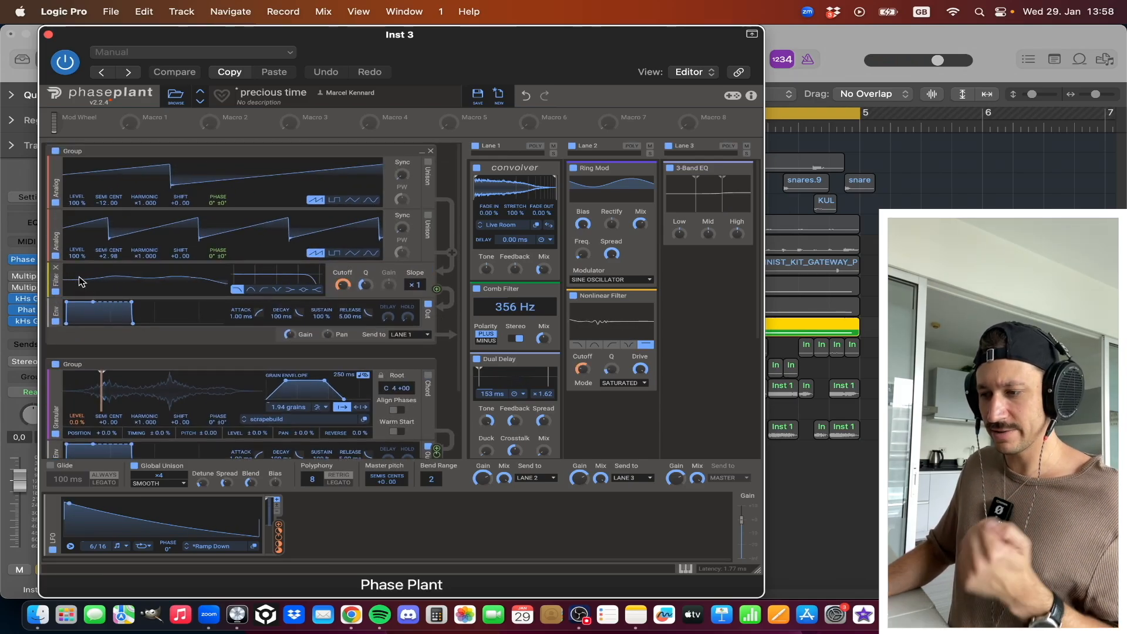
{"action": "left_click", "coordinate": [57, 292]}
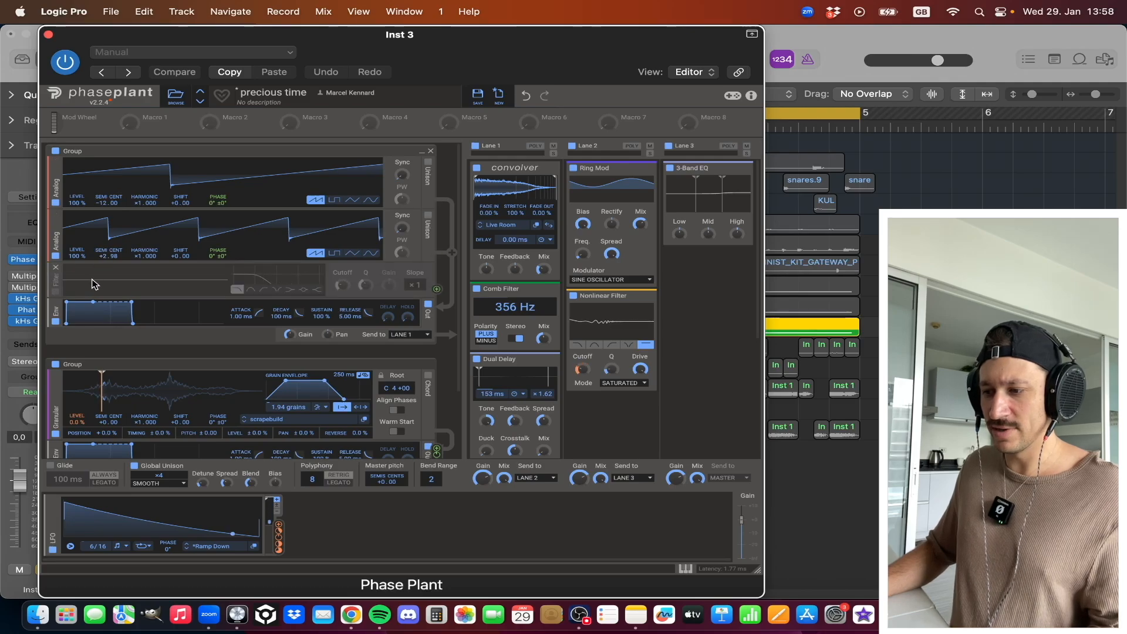
{"action": "left_click", "coordinate": [55, 292]}
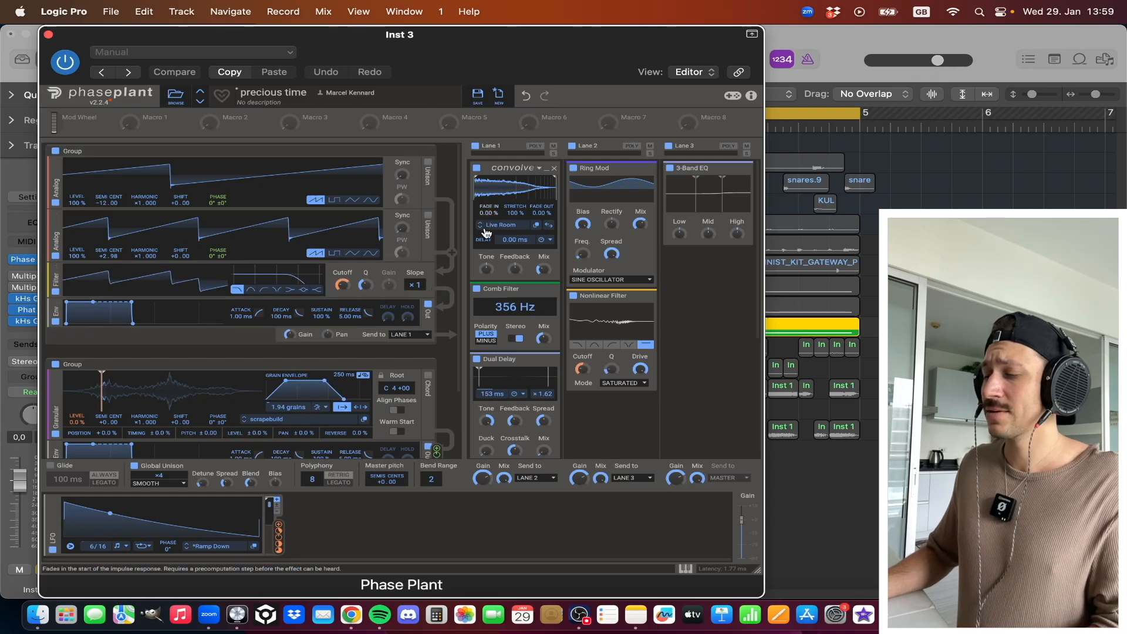
- Examine the Lane 1 effects chain of Convolver, Comb Filter, Dual Delay and Filter while playing the patch
{"action": "scroll", "coordinate": [485, 224], "scroll_direction": "down", "scroll_amount": 3}
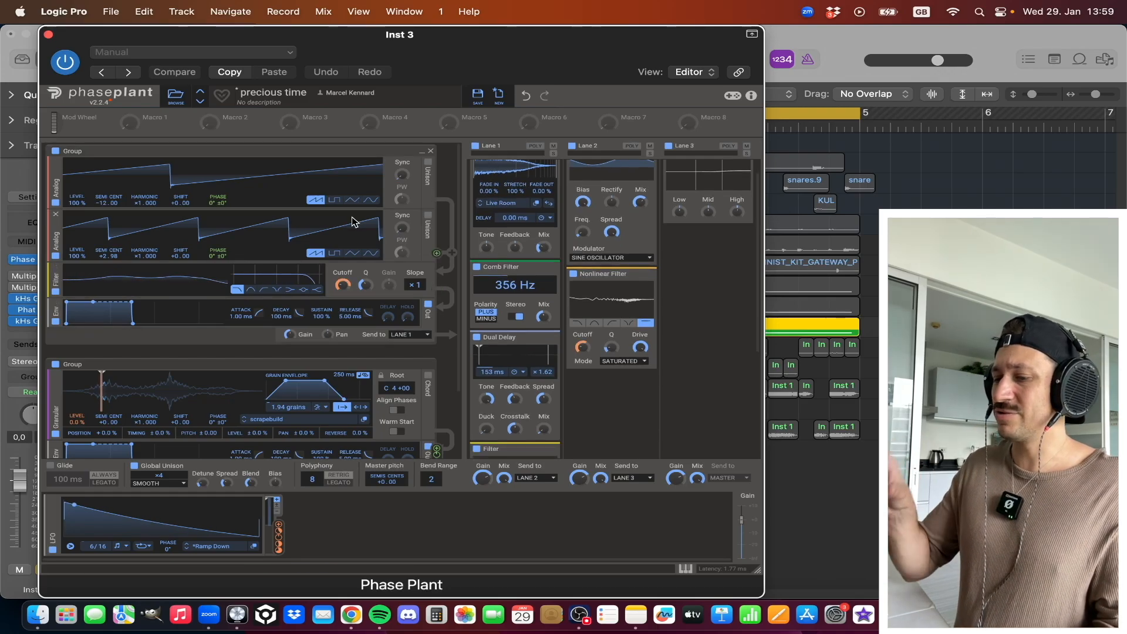
{"action": "scroll", "coordinate": [278, 364], "scroll_direction": "down", "scroll_amount": 5}
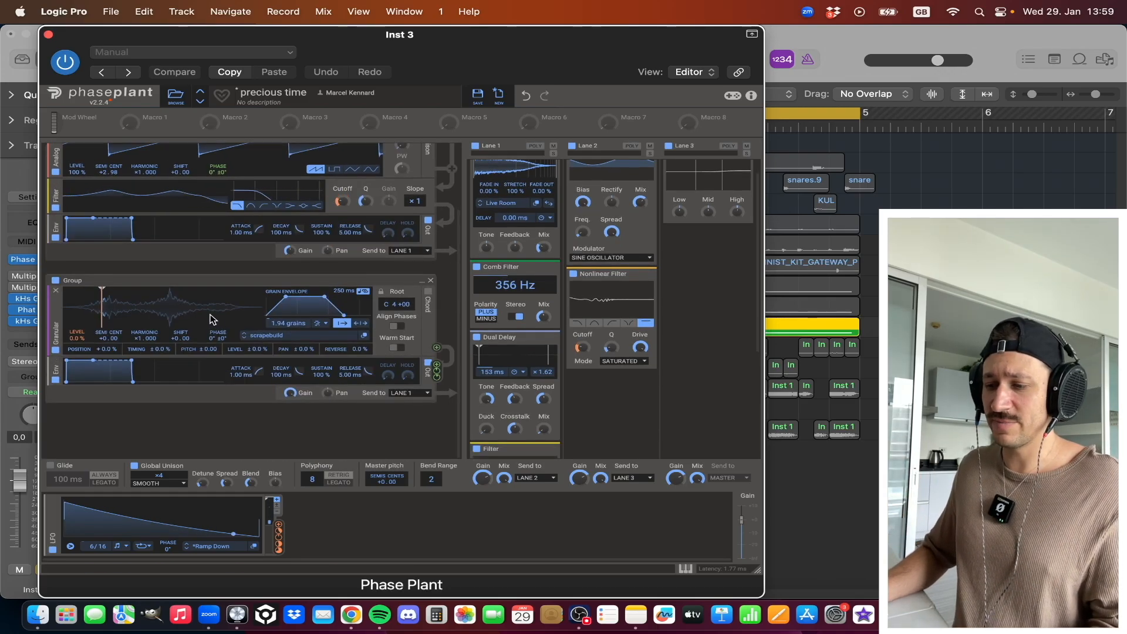
{"action": "scroll", "coordinate": [212, 315], "scroll_direction": "up", "scroll_amount": 5}
{"action": "scroll", "coordinate": [540, 274], "scroll_direction": "up", "scroll_amount": 3}
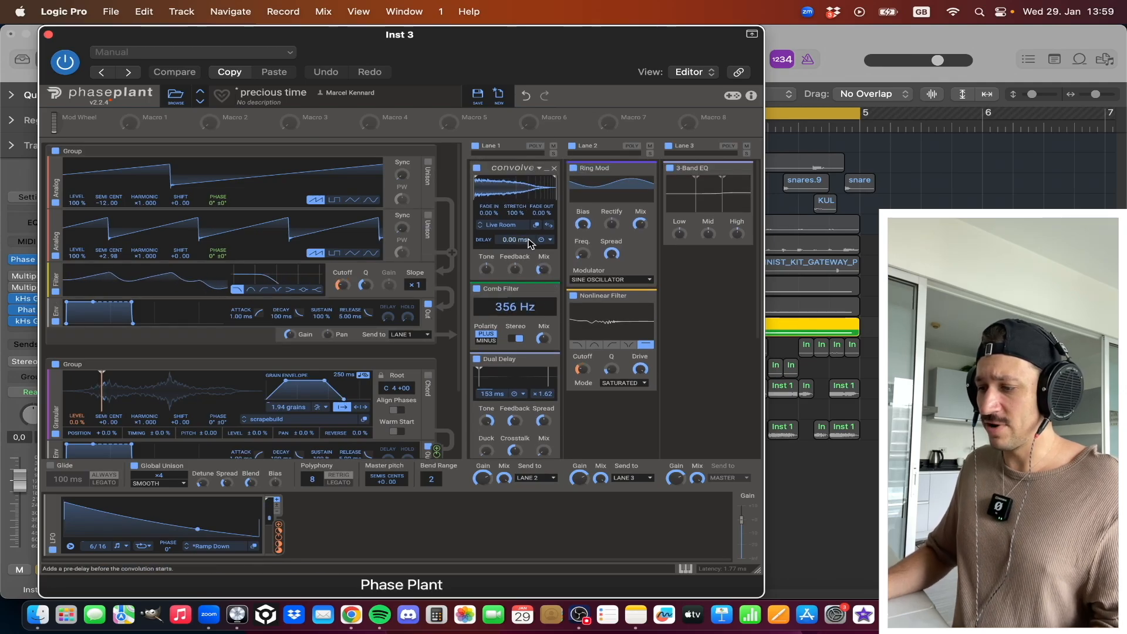
{"action": "left_click", "coordinate": [478, 289]}
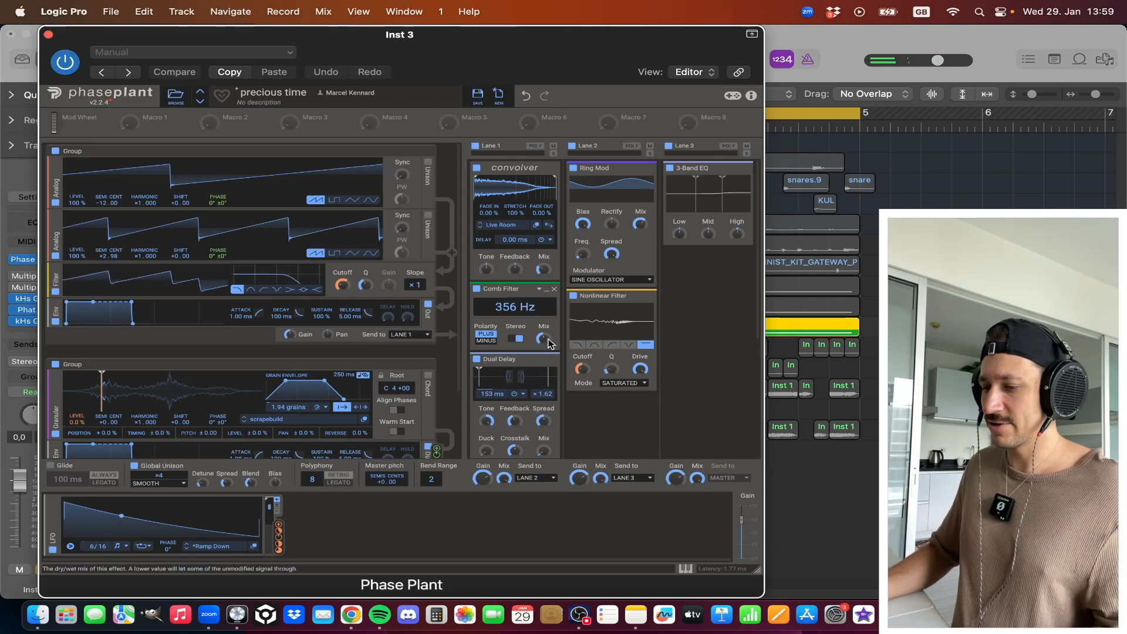
{"action": "scroll", "coordinate": [543, 341], "scroll_direction": "down", "scroll_amount": 3}
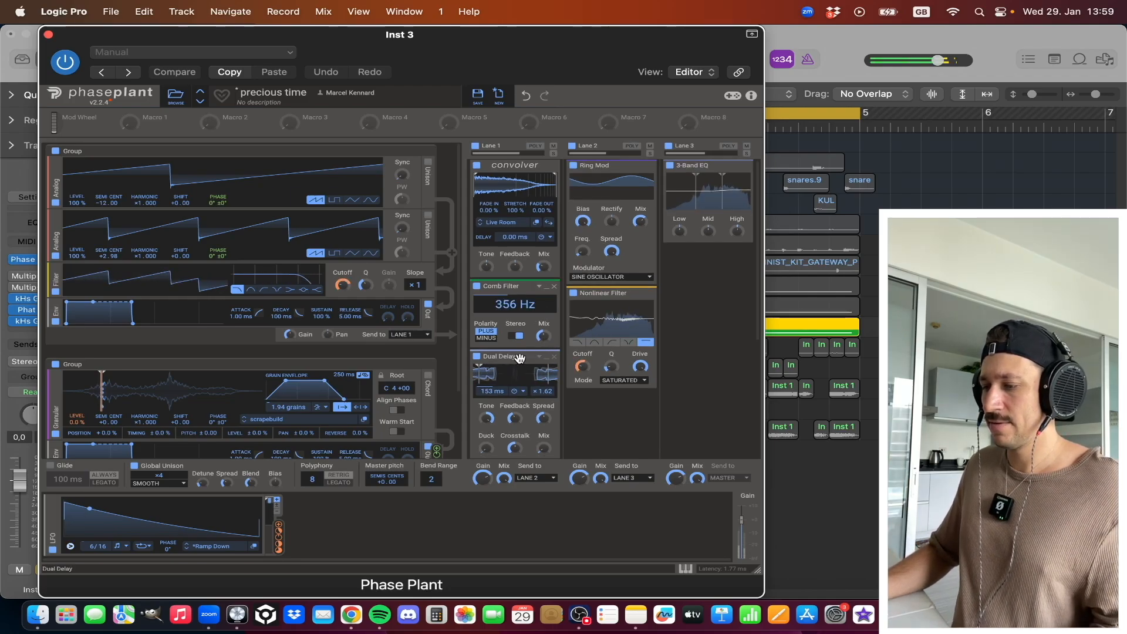
{"action": "scroll", "coordinate": [471, 275], "scroll_direction": "down", "scroll_amount": 4}
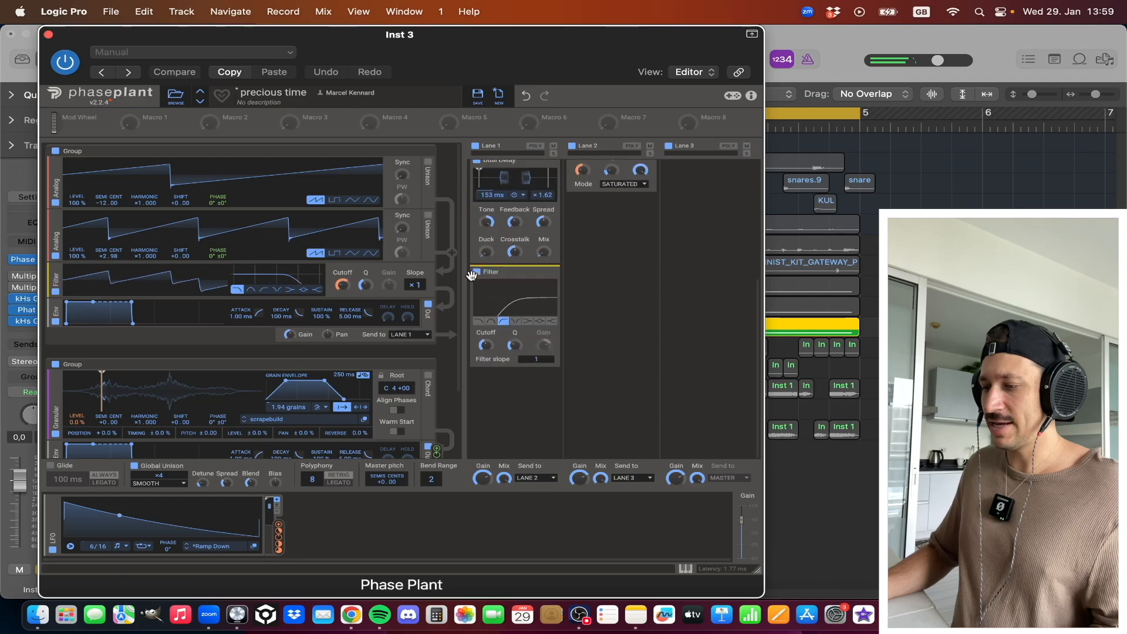
{"action": "scroll", "coordinate": [503, 318], "scroll_direction": "up", "scroll_amount": 7}
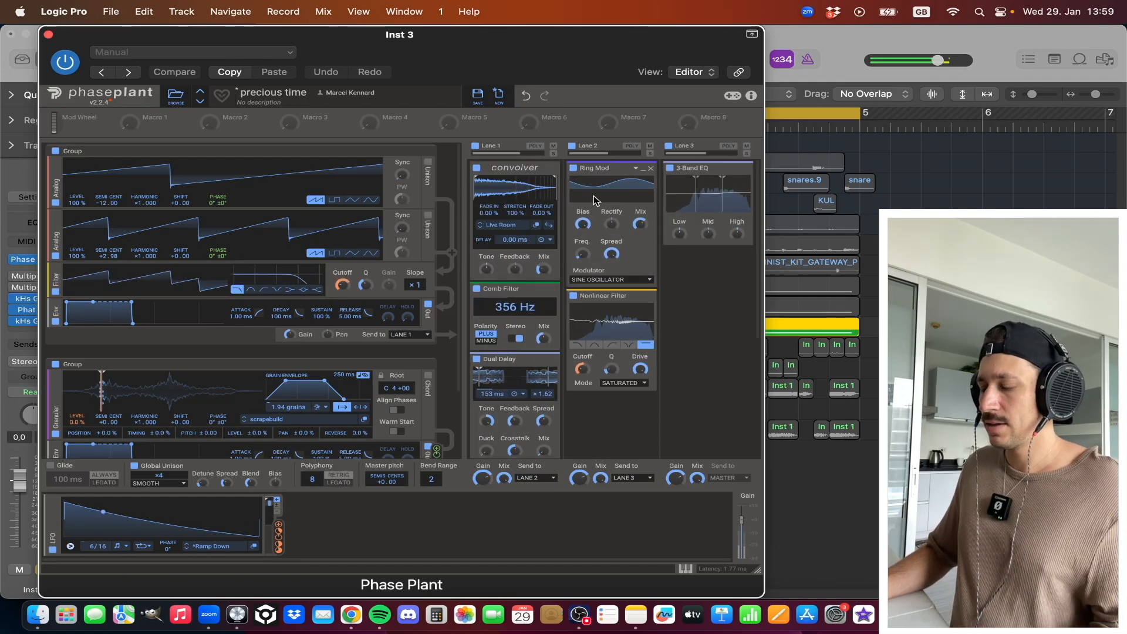
- Compare the sound with Lane 2's Ring Mod bypassed and enabled, and inspect its modulator and frequency settings
{"action": "left_click", "coordinate": [574, 169]}
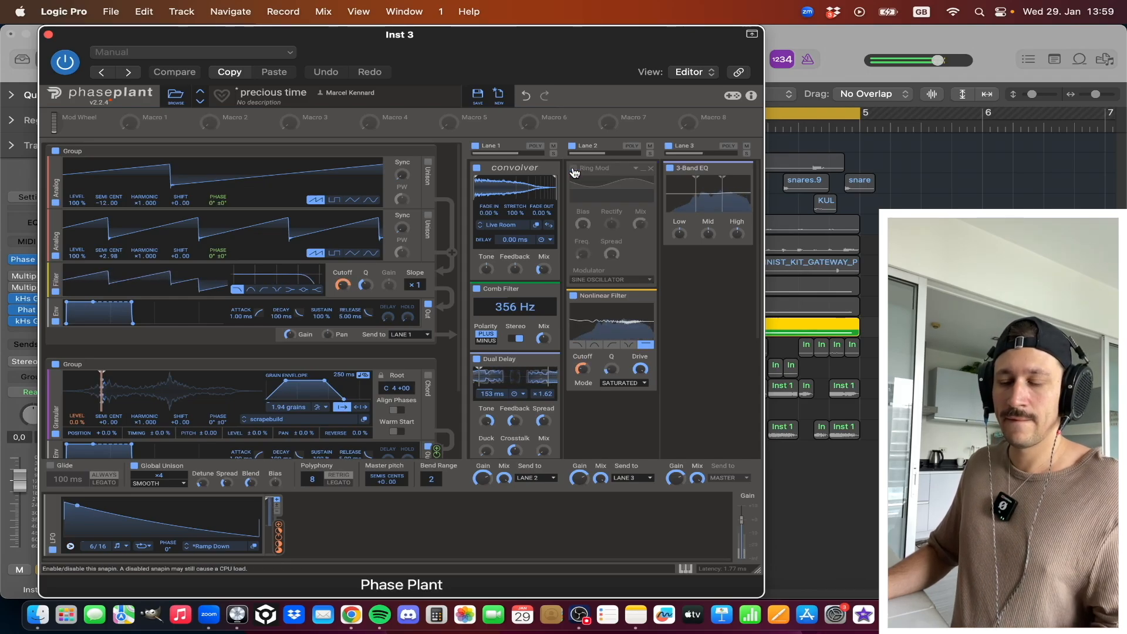
{"action": "left_click", "coordinate": [574, 169]}
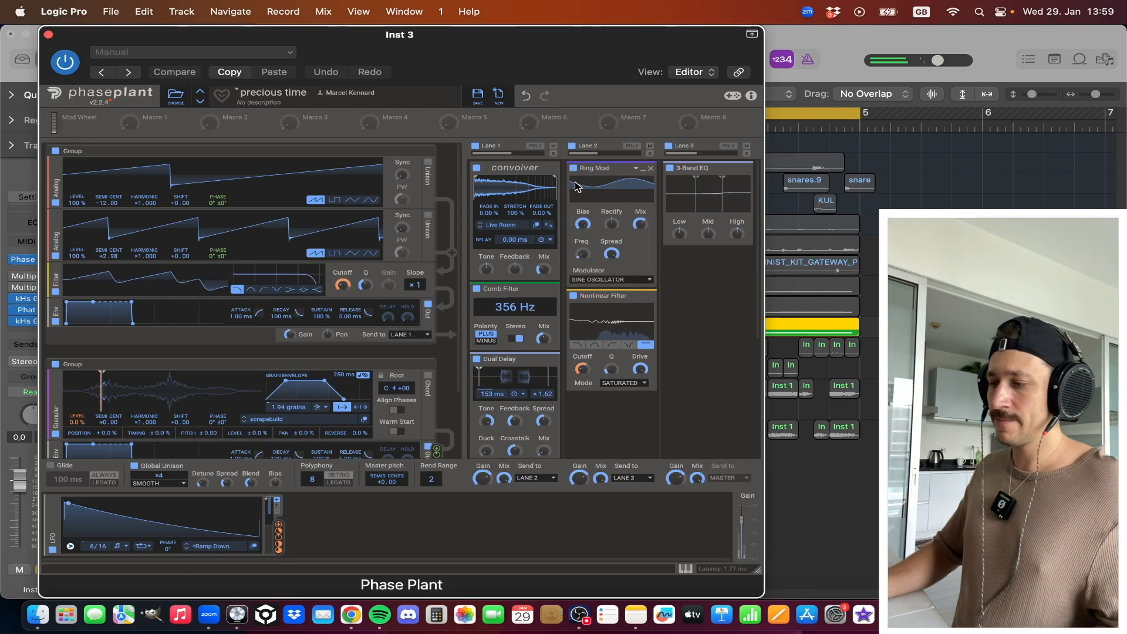
{"action": "left_click", "coordinate": [622, 280]}
{"action": "left_click", "coordinate": [614, 281]}
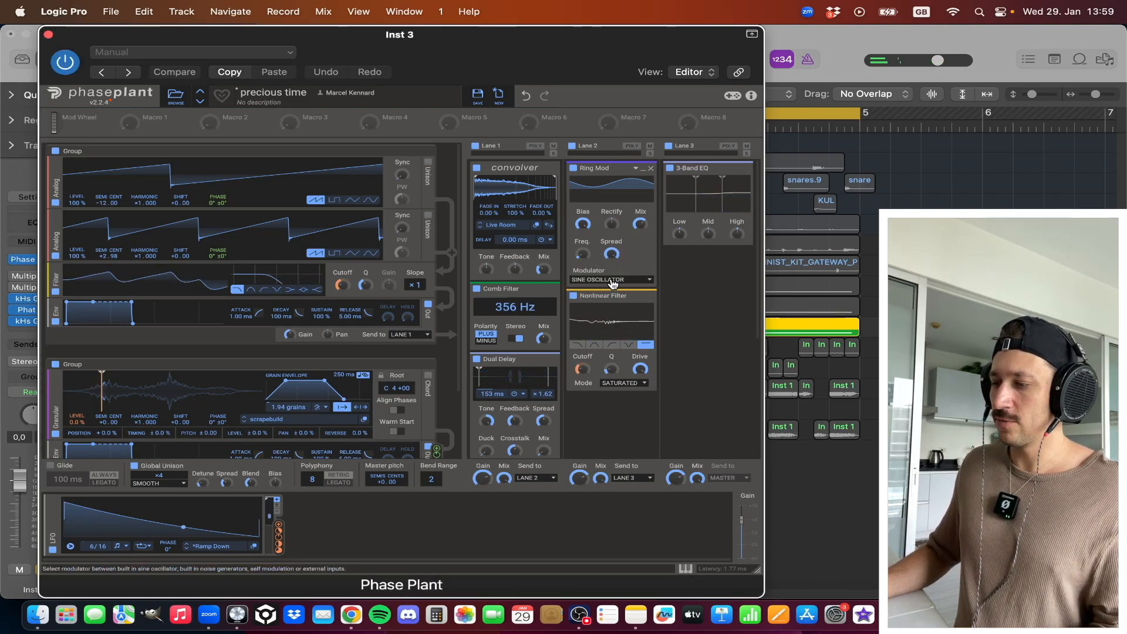
{"action": "mouse_move", "coordinate": [589, 226]}
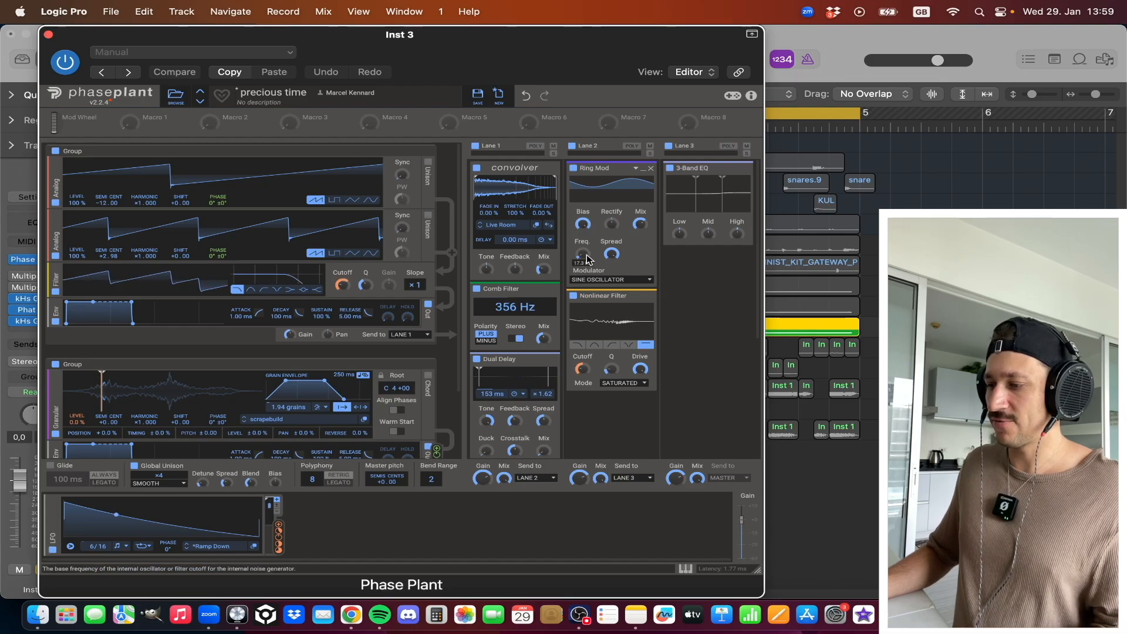
{"action": "left_click_drag", "start_coordinate": [587, 255], "coordinate": [587, 258]}
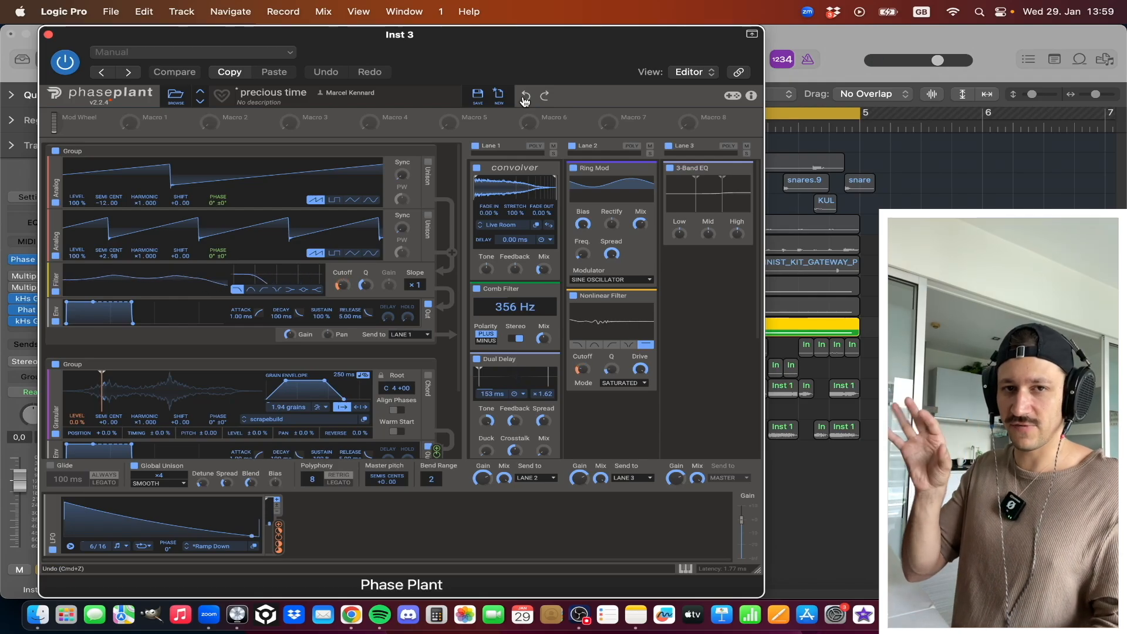
{"action": "left_click", "coordinate": [574, 168]}
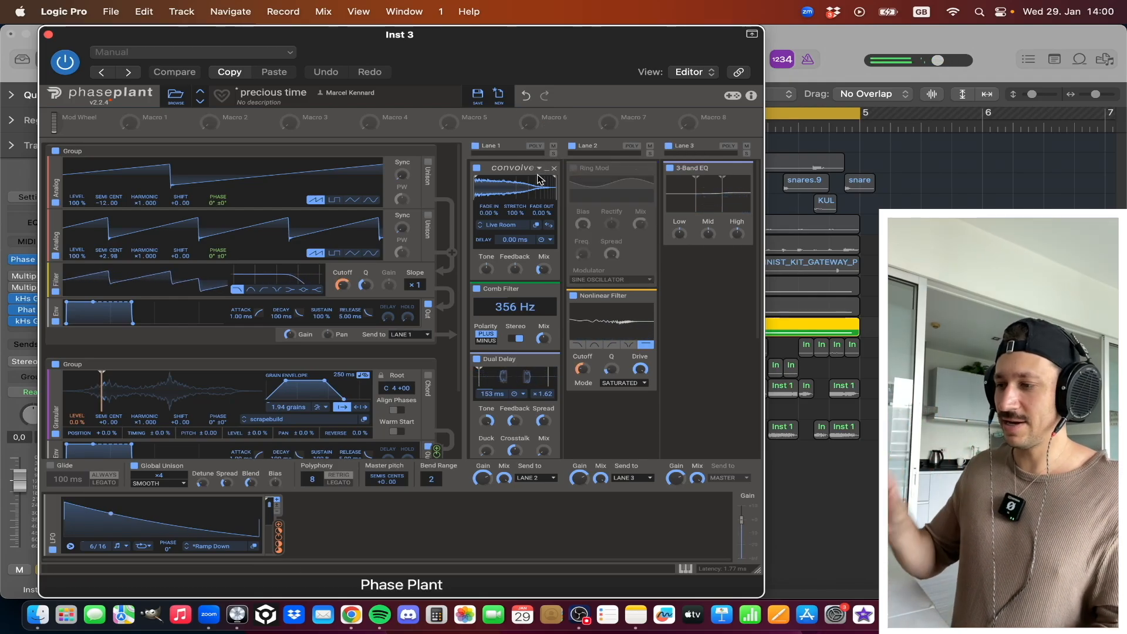
{"action": "left_click", "coordinate": [573, 168]}
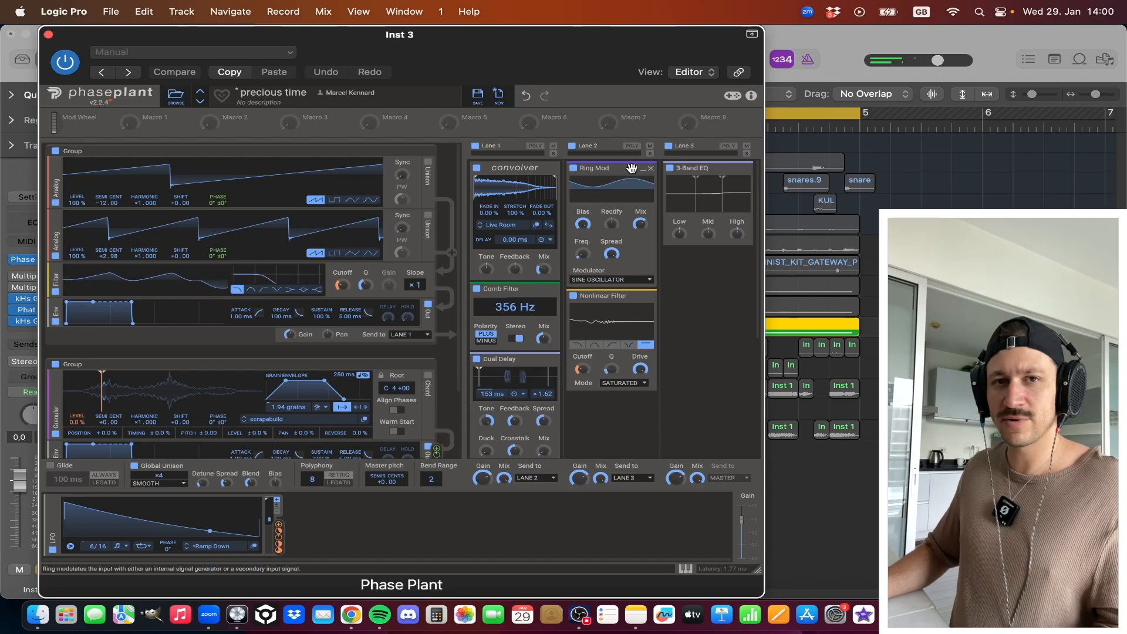
- Bypass and re-enable Lane 3's 3-Band EQ, and close Inst 3's Phase Plant window
{"action": "left_click", "coordinate": [670, 168]}
{"action": "left_click", "coordinate": [671, 169]}
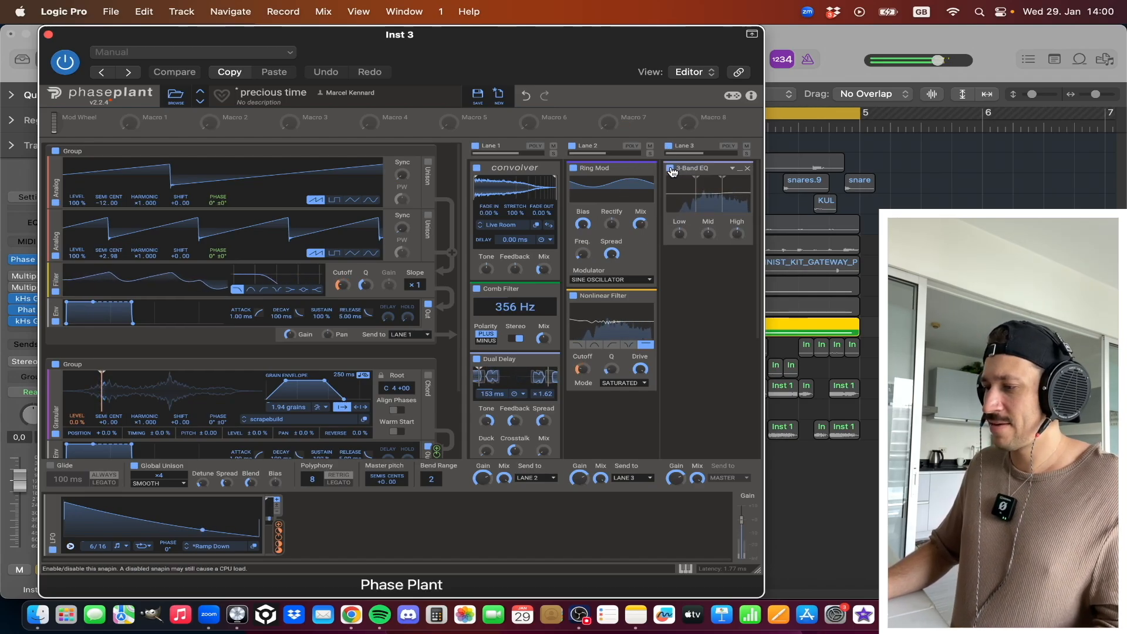
{"action": "left_click", "coordinate": [625, 290]}
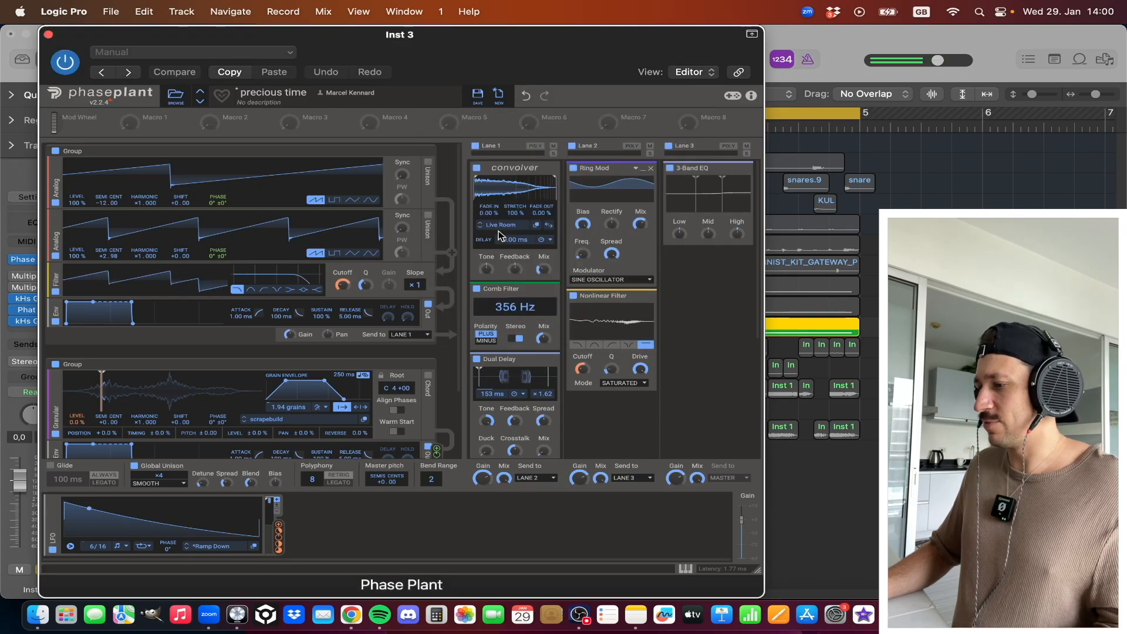
{"action": "left_click", "coordinate": [48, 34]}
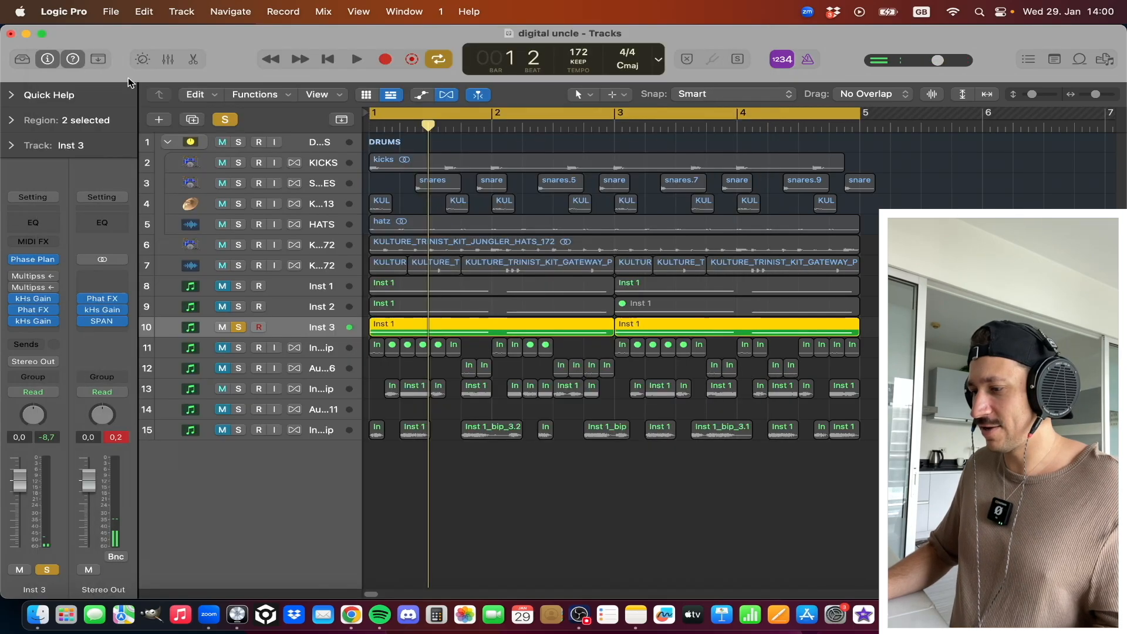
- Select the first snares region and play the soloed Inst 3 track from the start of the loop
{"action": "left_click", "coordinate": [425, 248]}
{"action": "left_click", "coordinate": [433, 184]}
{"action": "key", "text": "space"}
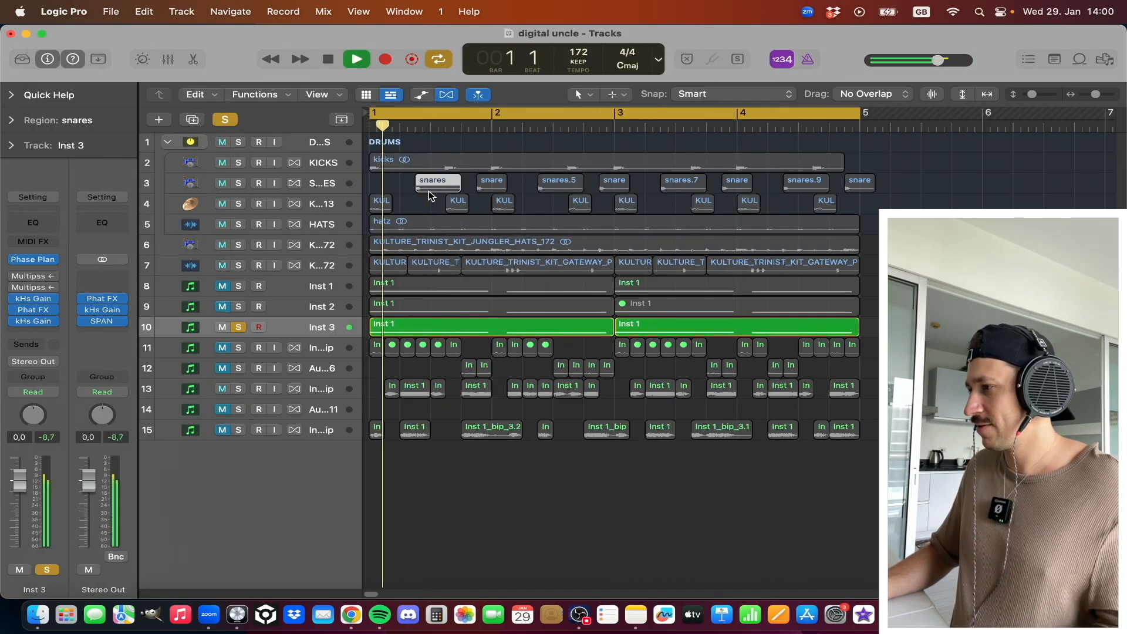
{"action": "key", "text": "space"}
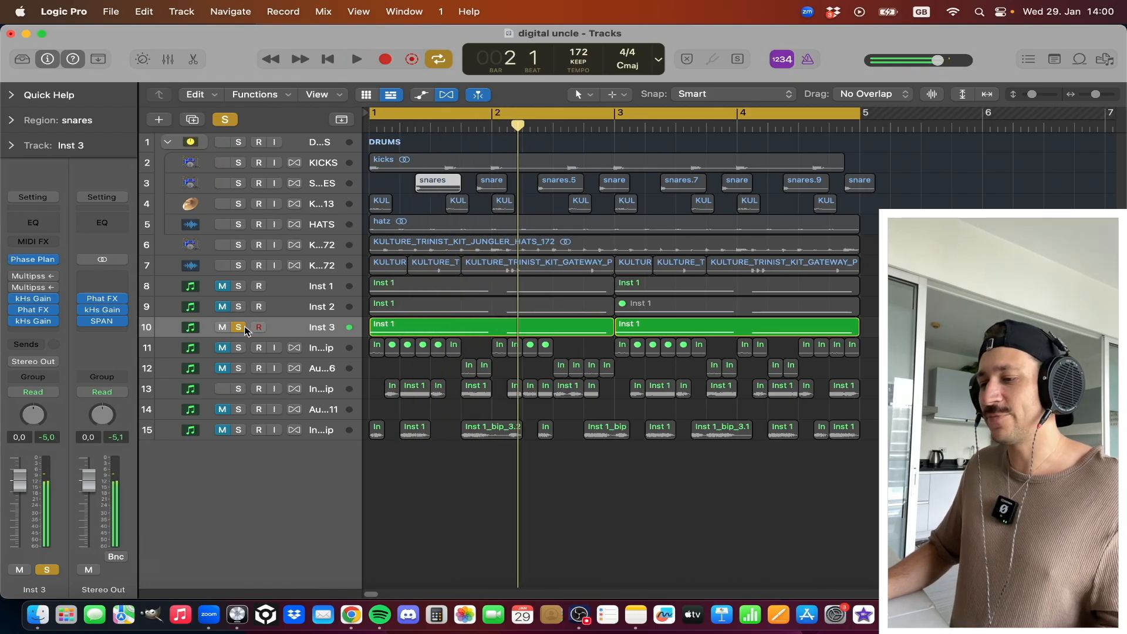
- Unsolo and mute Inst 3, solo tracks 11 and 12 instead, and play their chops
{"action": "left_click", "coordinate": [238, 326]}
{"action": "left_click", "coordinate": [236, 349]}
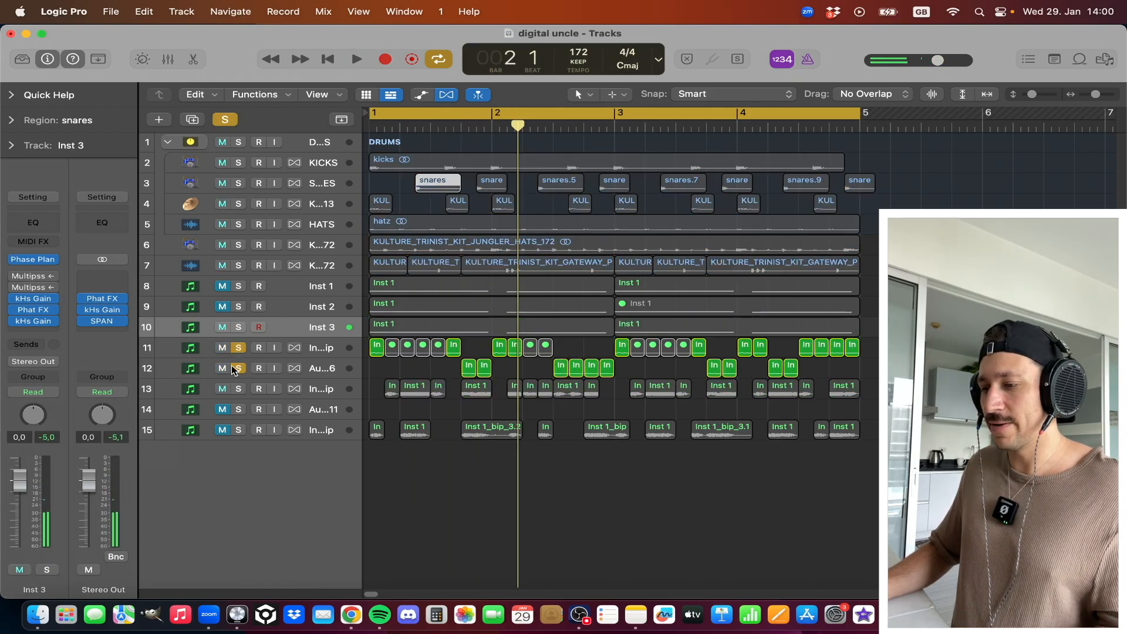
{"action": "left_click", "coordinate": [222, 327]}
{"action": "key", "text": "space"}
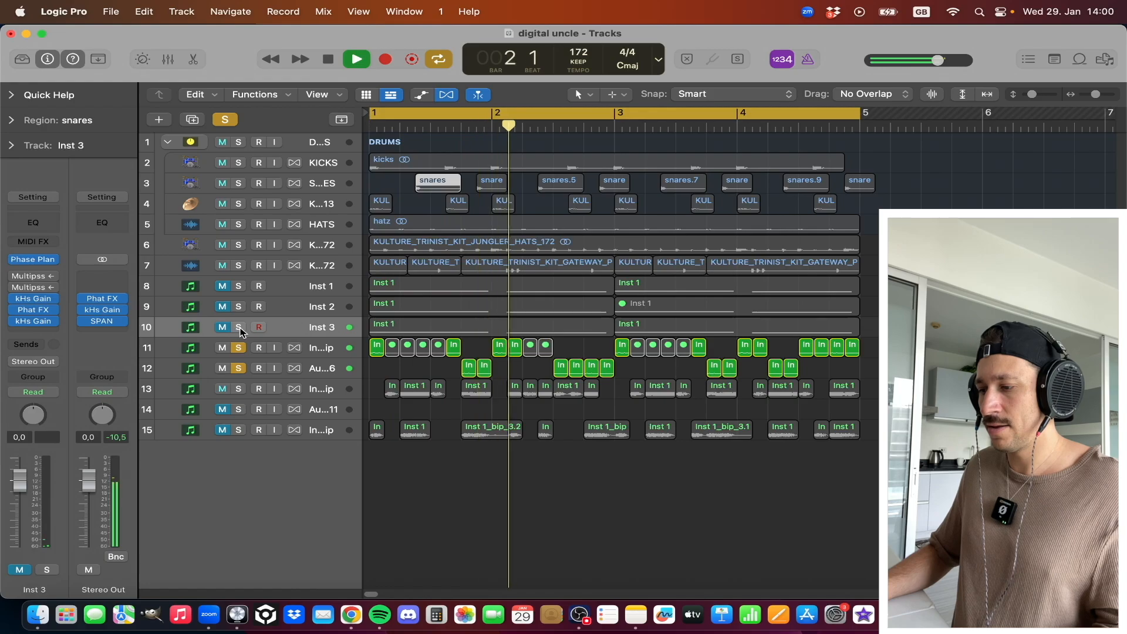
{"action": "key", "text": "space"}
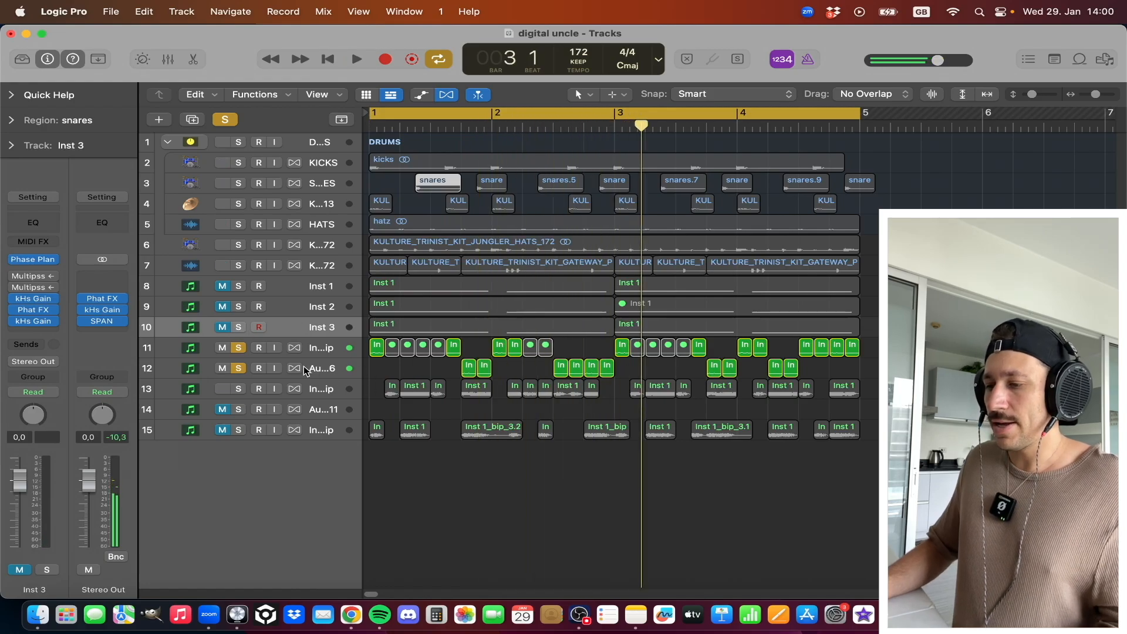
- Select the Audio 6 track and open its kHs Pitch Shifter effect
{"action": "left_click", "coordinate": [330, 368]}
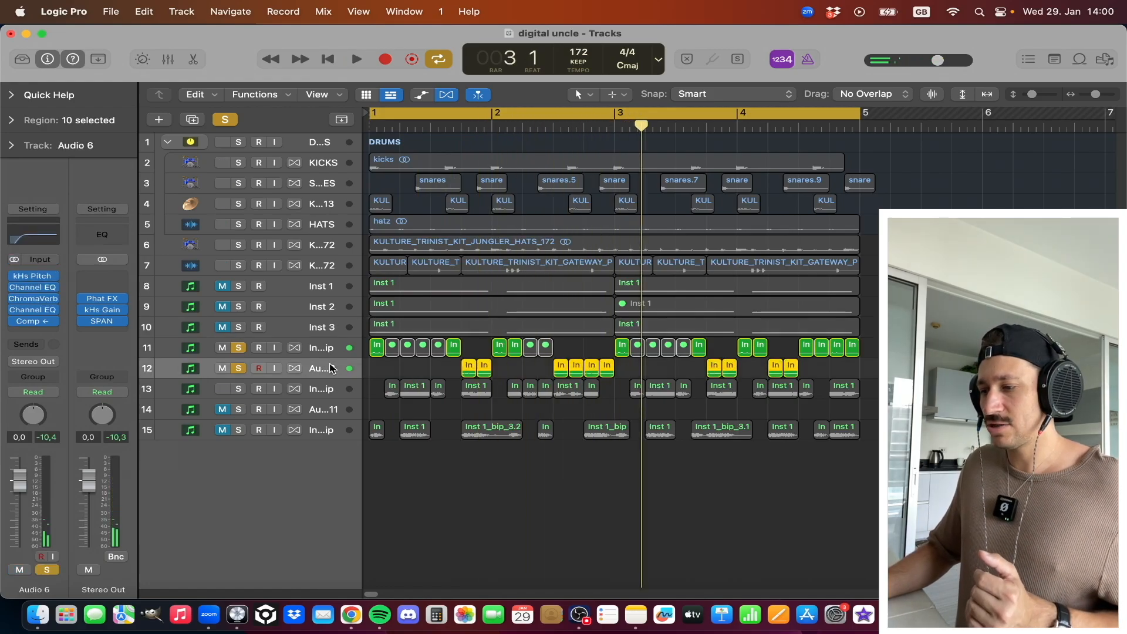
{"action": "left_click", "coordinate": [332, 352]}
{"action": "left_click", "coordinate": [324, 372]}
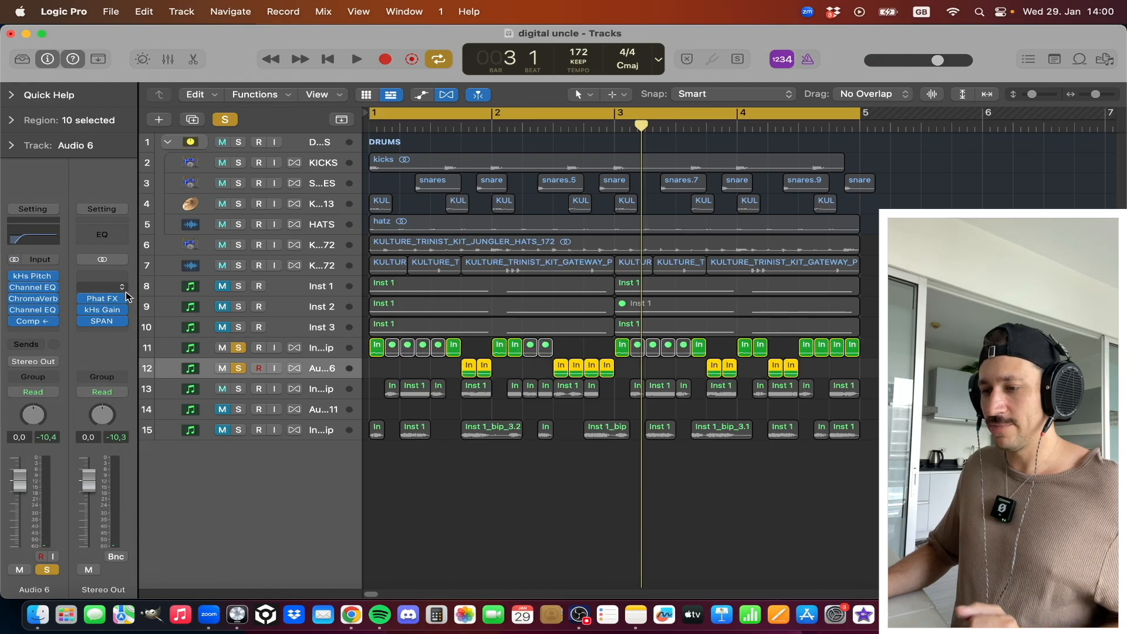
{"action": "left_click", "coordinate": [42, 277]}
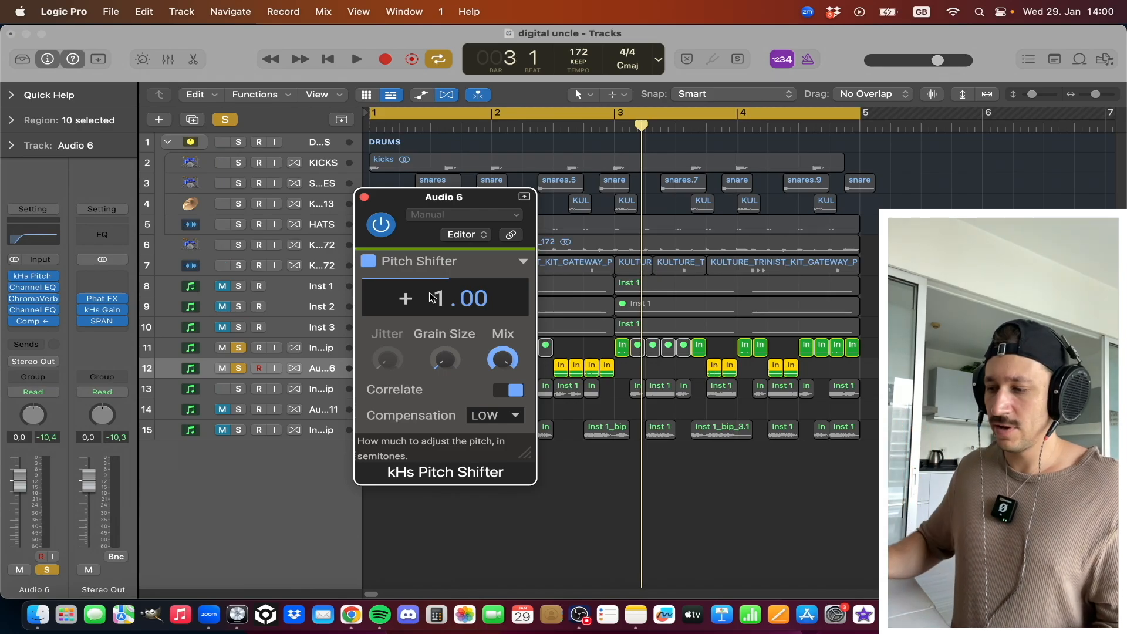
- Check the Pitch Shifter's Grain Size control on Audio 6, close the effect, and play the soloed chops from the loop start
{"action": "mouse_move", "coordinate": [446, 368]}
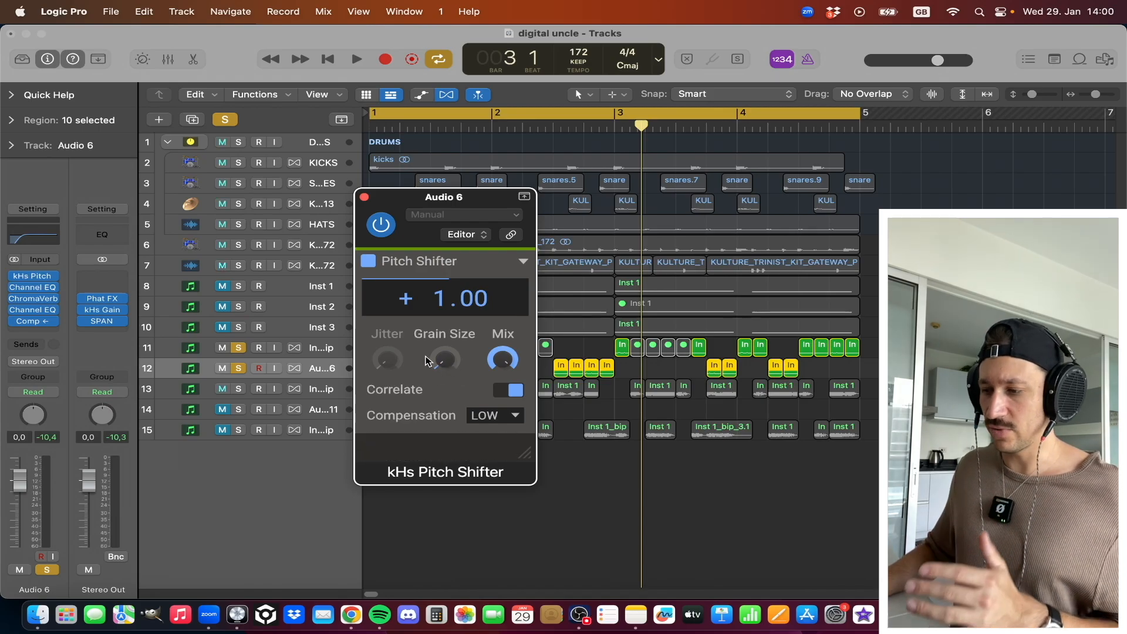
{"action": "left_click_drag", "start_coordinate": [449, 361], "coordinate": [449, 375]}
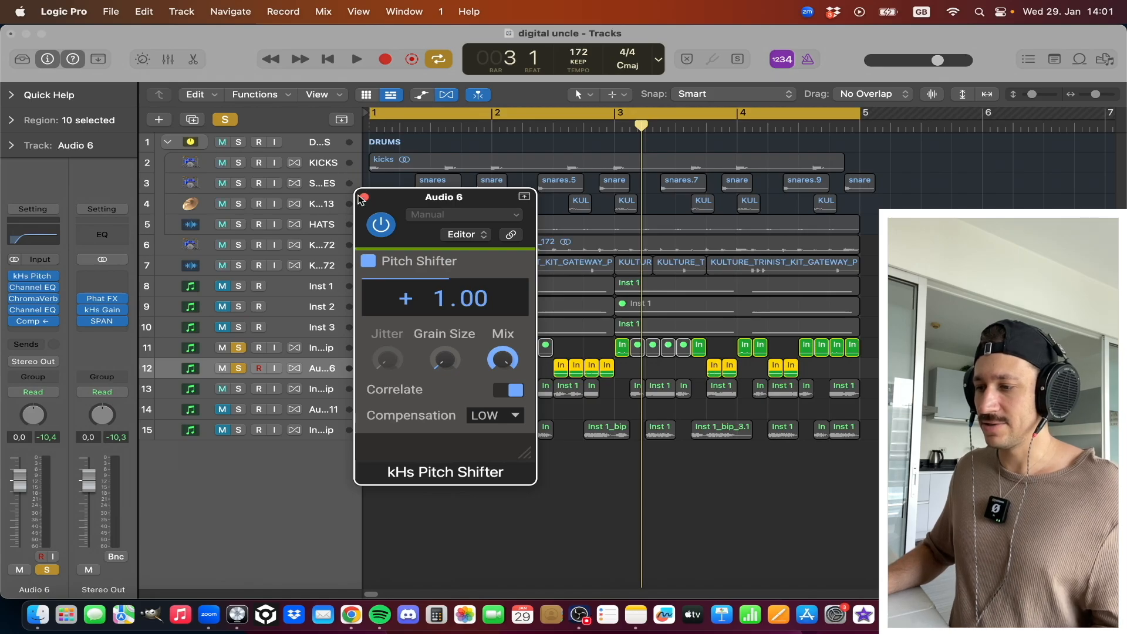
{"action": "left_click", "coordinate": [364, 197]}
{"action": "key", "text": "space"}
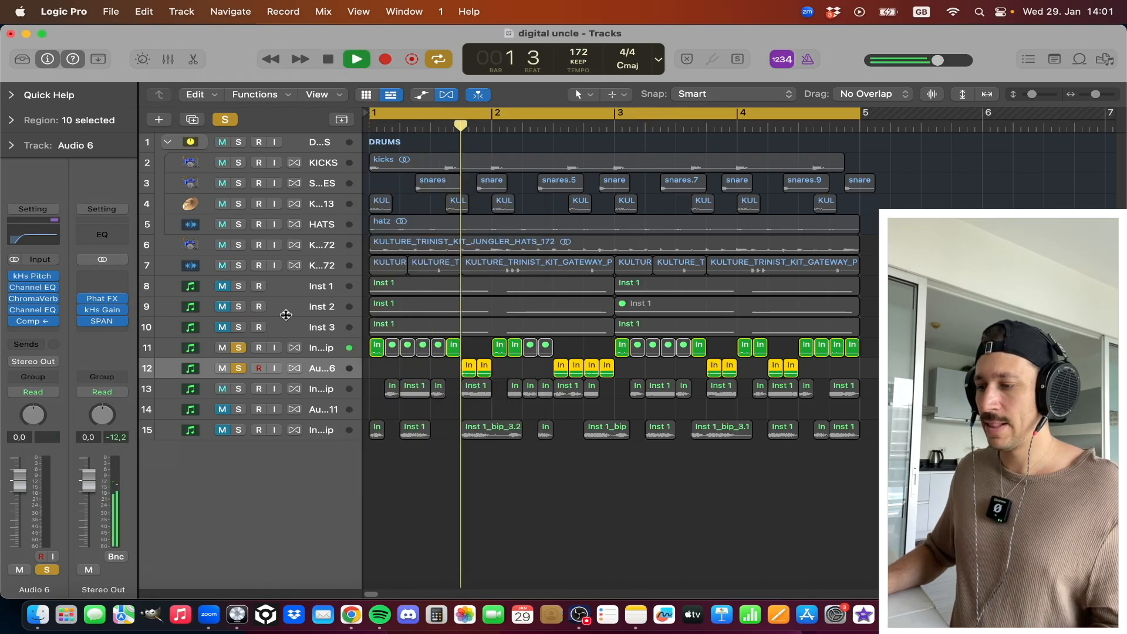
{"action": "key", "text": "space"}
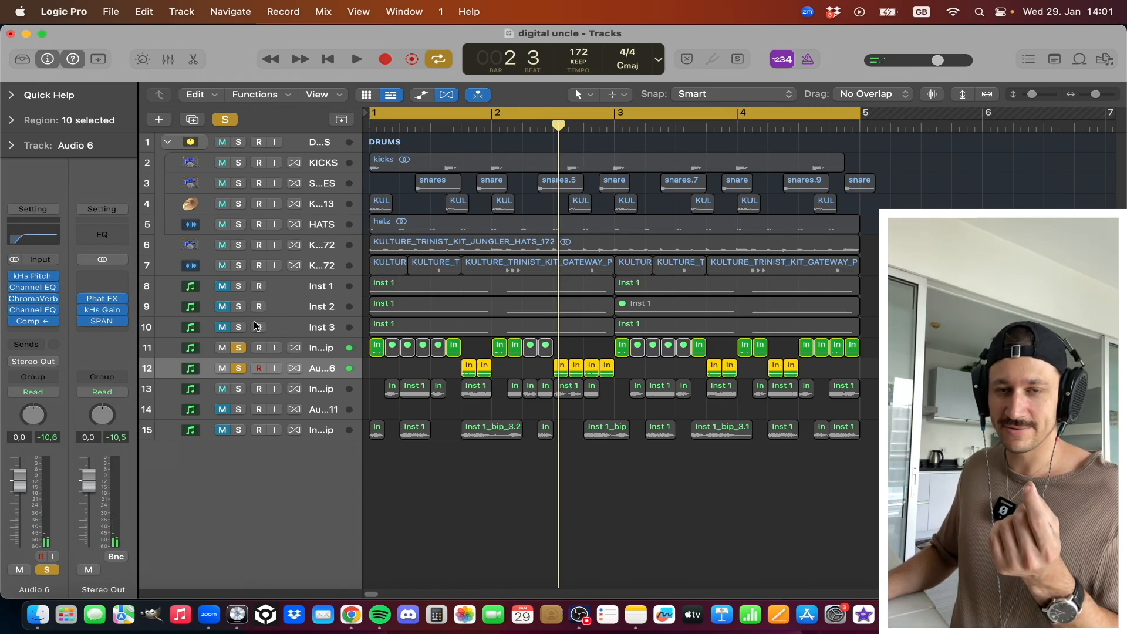
- View Audio 6's first Channel EQ, its ChromaVerb and its second Channel EQ, closing each one
{"action": "left_click", "coordinate": [37, 286]}
{"action": "left_click", "coordinate": [38, 285]}
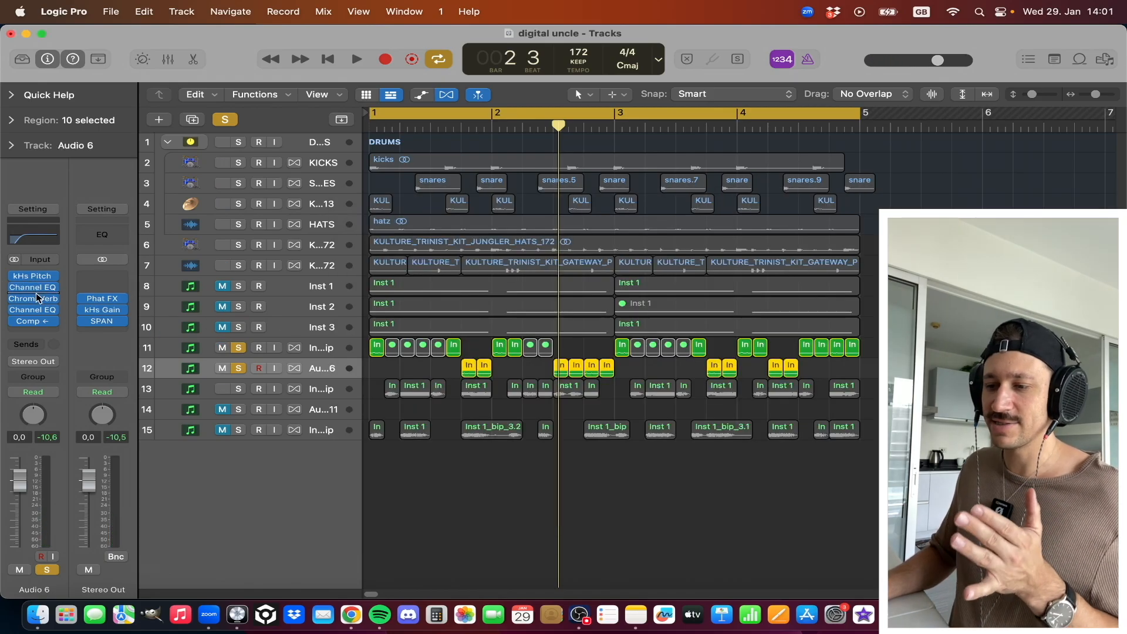
{"action": "left_click", "coordinate": [36, 298]}
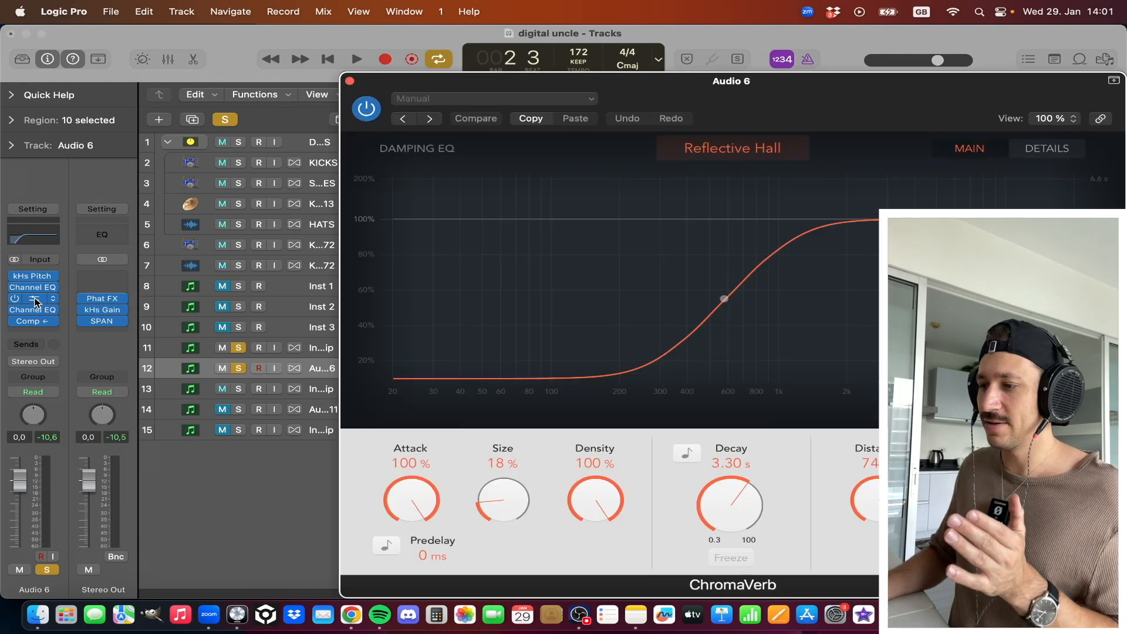
{"action": "left_click", "coordinate": [35, 302]}
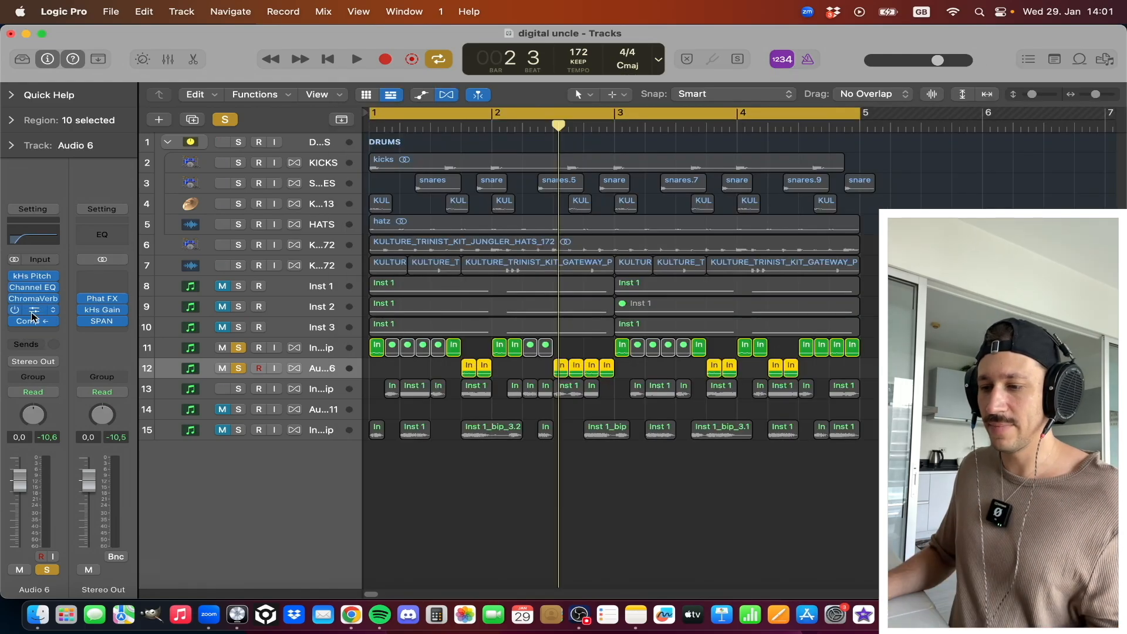
{"action": "left_click", "coordinate": [32, 312]}
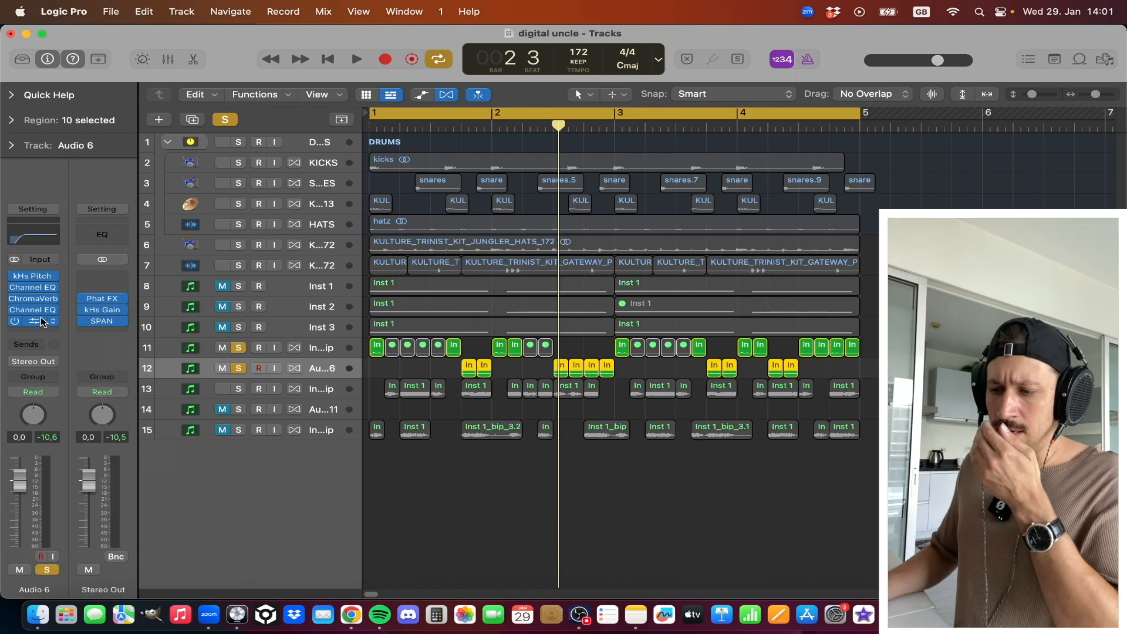
- Open Audio 6's Compressor, move its window until the Side Chain source and all controls are visible, and close it
{"action": "left_click", "coordinate": [36, 323]}
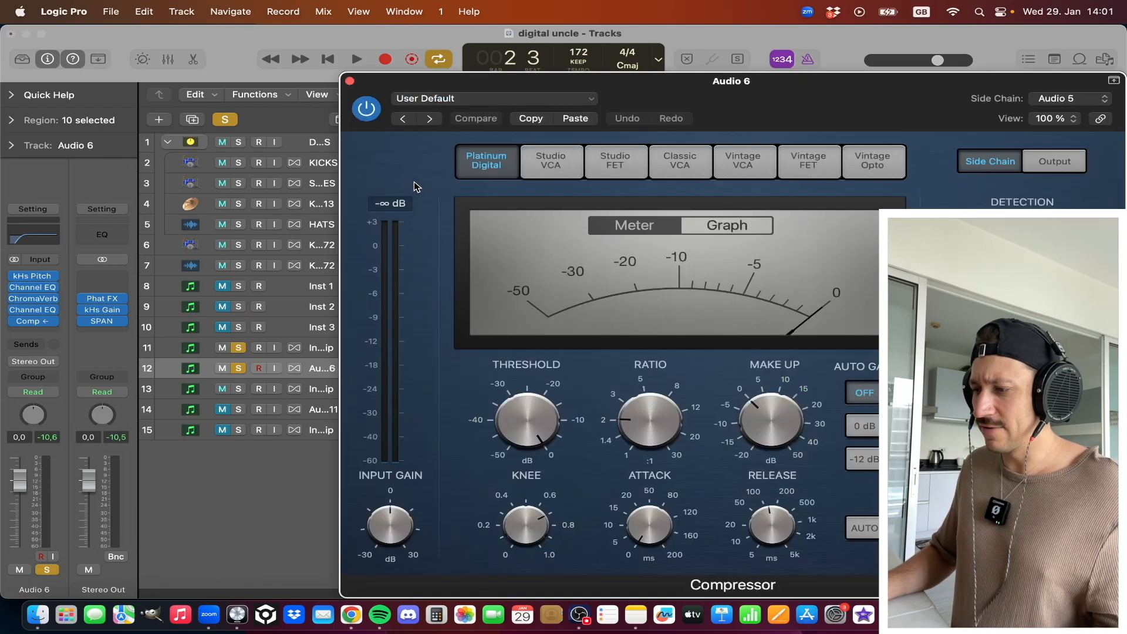
{"action": "left_click_drag", "start_coordinate": [535, 79], "coordinate": [183, 33]}
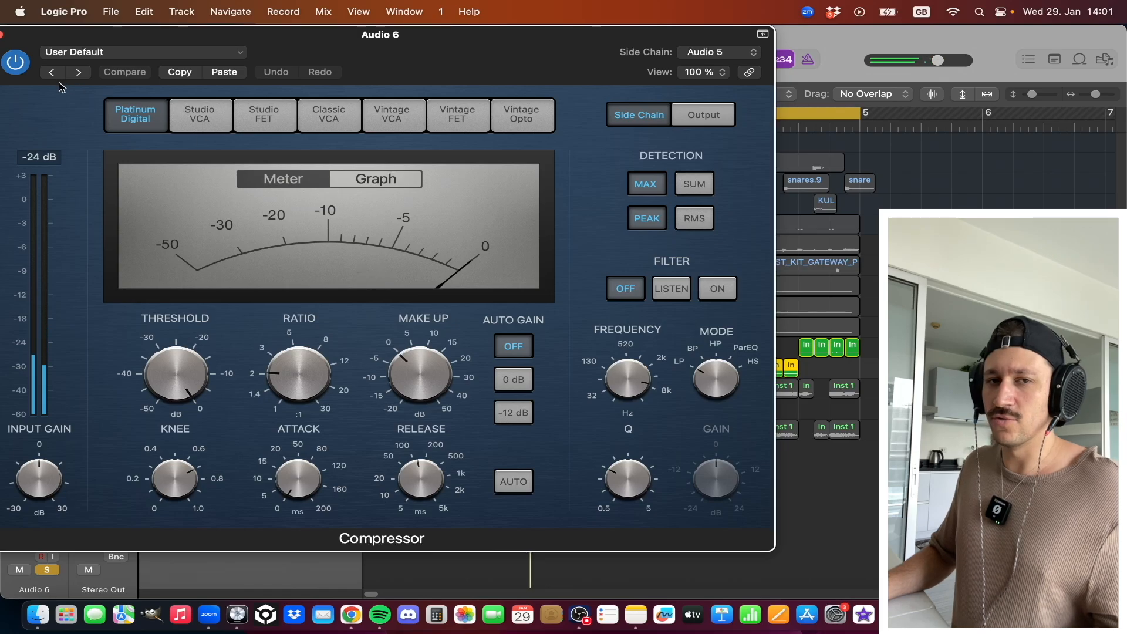
{"action": "left_click_drag", "start_coordinate": [66, 36], "coordinate": [89, 34]}
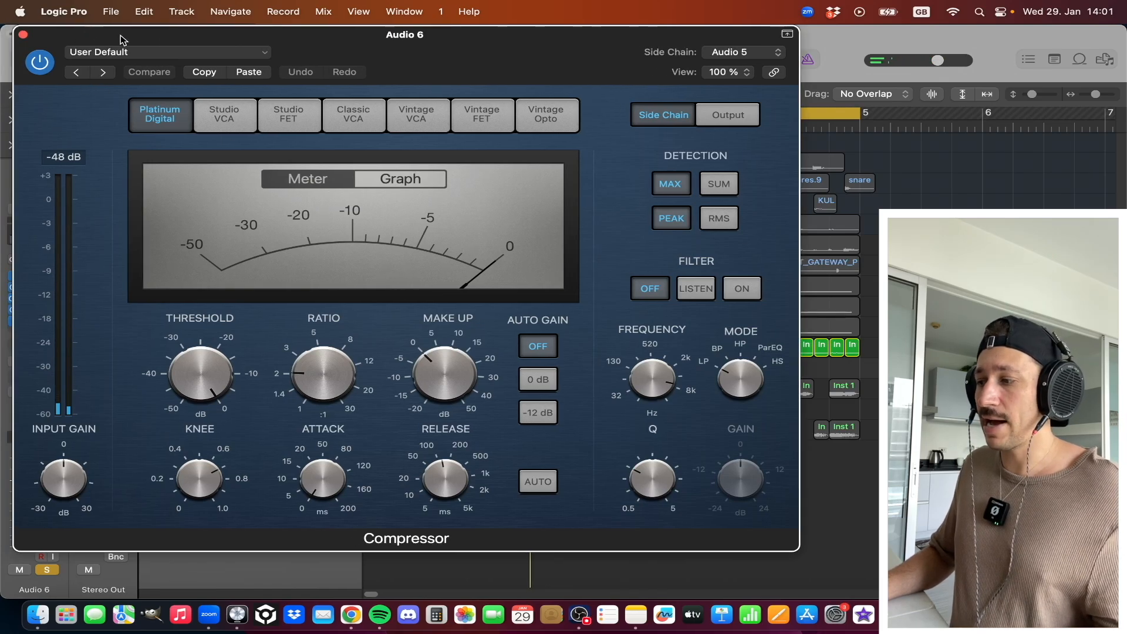
{"action": "left_click", "coordinate": [23, 34]}
- Play the soloed chops on tracks 11 and 12 and add KICKS to the solo to hear them together
{"action": "key", "text": "space"}
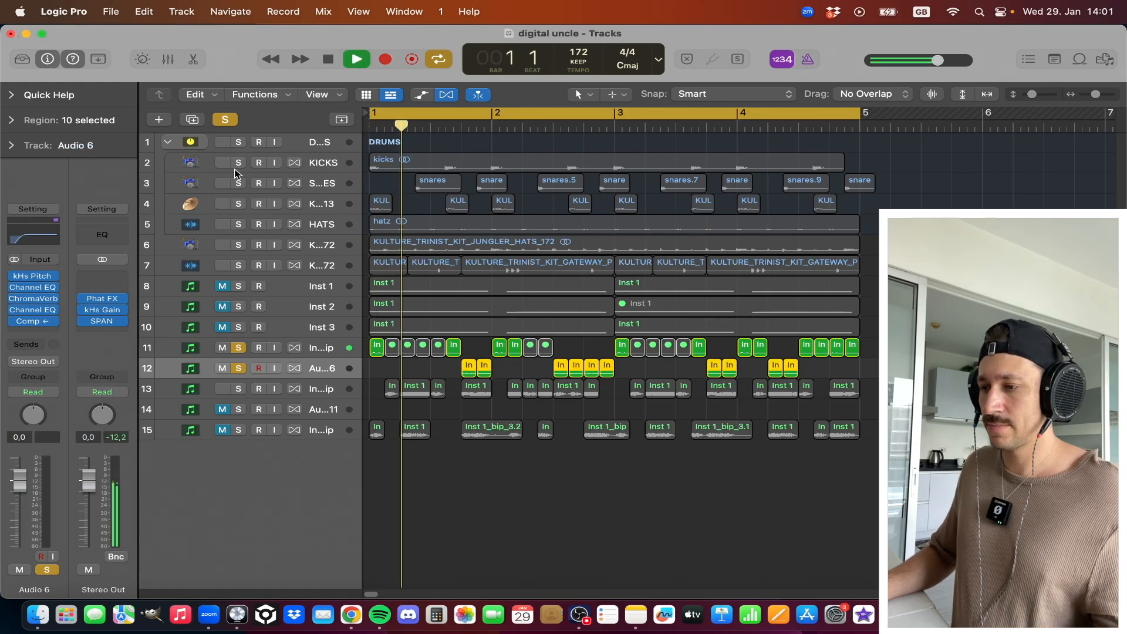
{"action": "left_click", "coordinate": [236, 169]}
{"action": "key", "text": "space"}
{"action": "key", "text": "space"}
{"action": "left_click", "coordinate": [237, 166]}
{"action": "key", "text": "space"}
{"action": "key", "text": "space"}
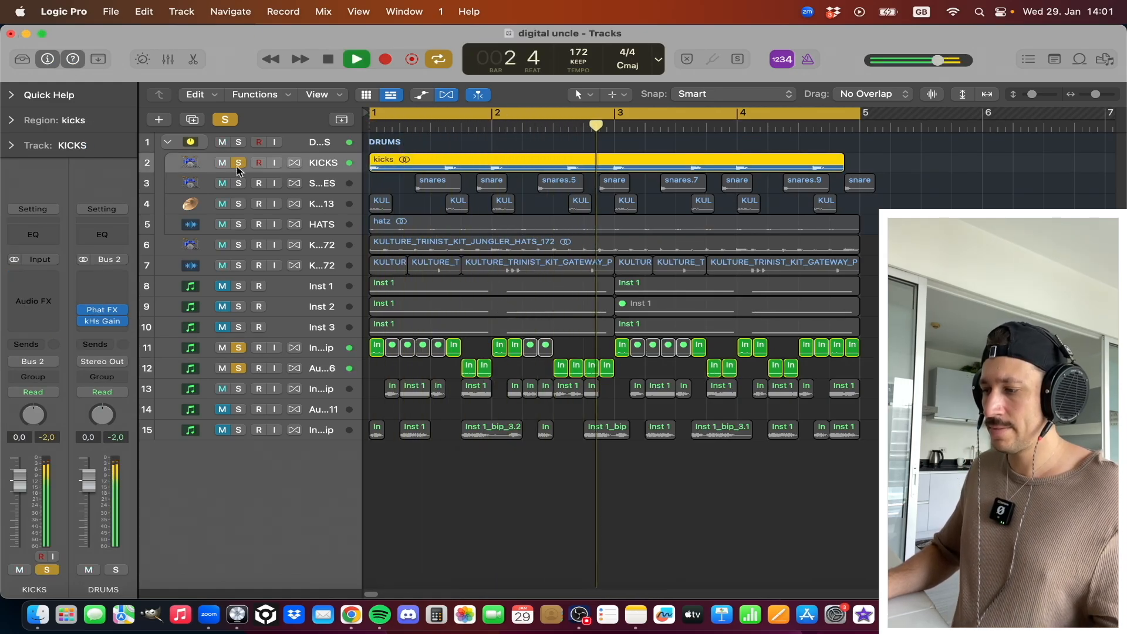
{"action": "key", "text": "space"}
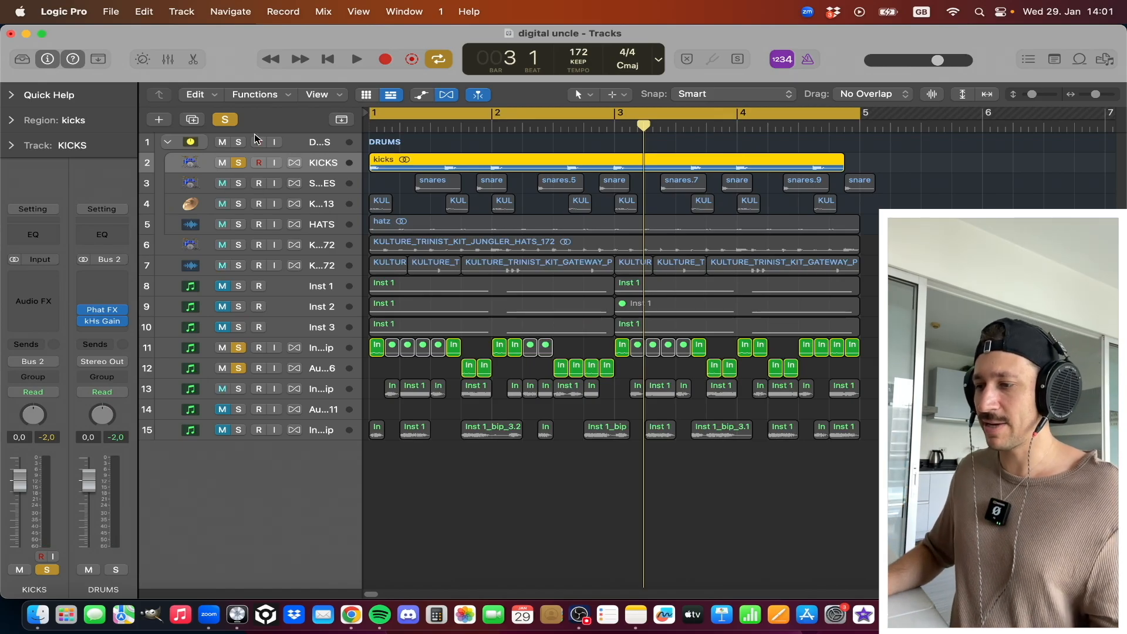
- Clear the solos, unmute tracks 11 and 12, then solo tracks 11 to 13 and play them together
{"action": "left_click", "coordinate": [239, 163]}
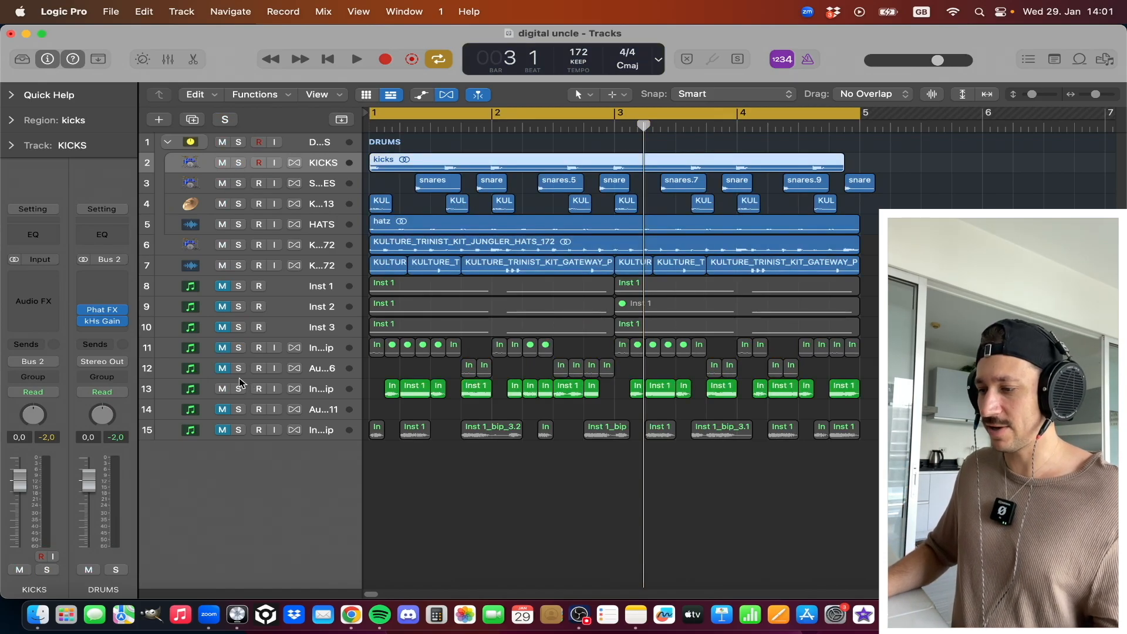
{"action": "left_click", "coordinate": [225, 348]}
{"action": "left_click", "coordinate": [225, 368]}
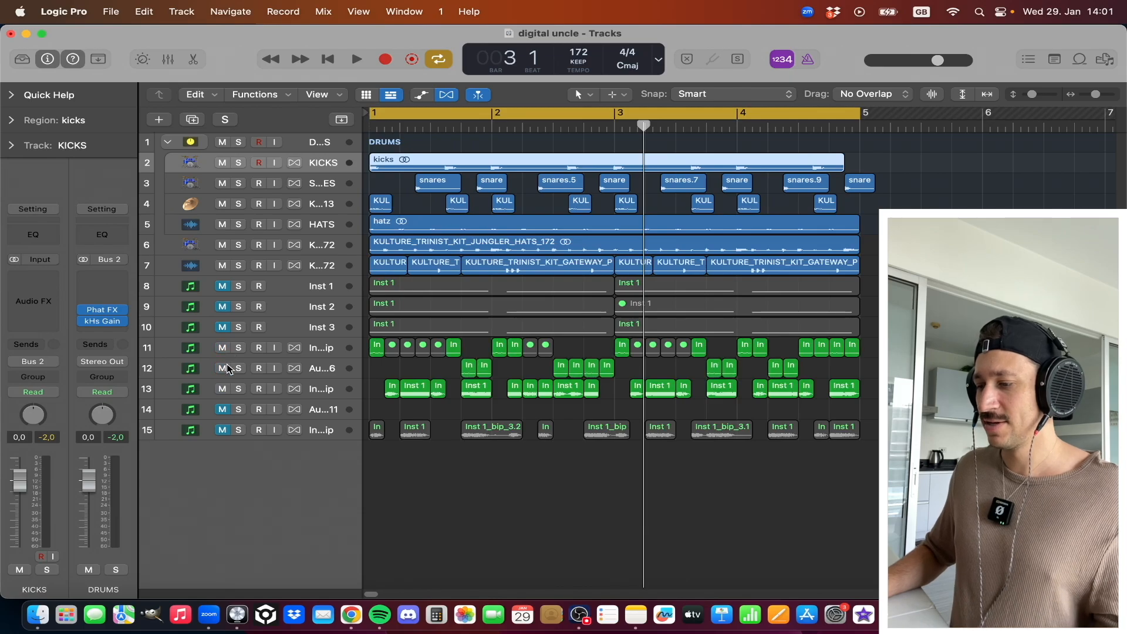
{"action": "left_click_drag", "start_coordinate": [238, 347], "coordinate": [241, 381]}
{"action": "key", "text": "space"}
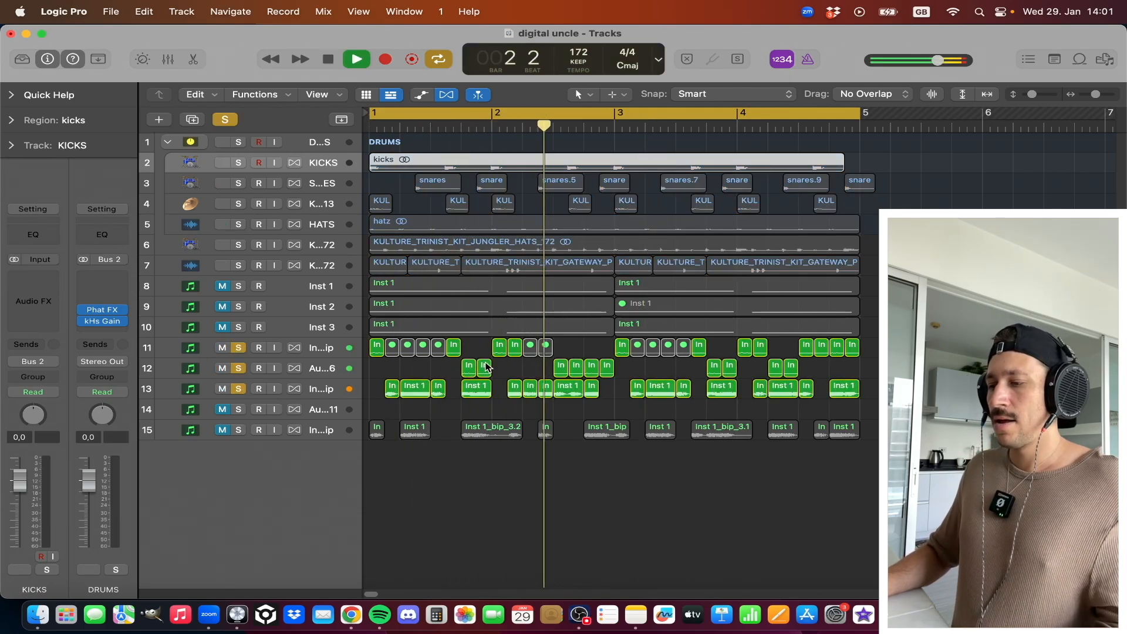
{"action": "key", "text": "space"}
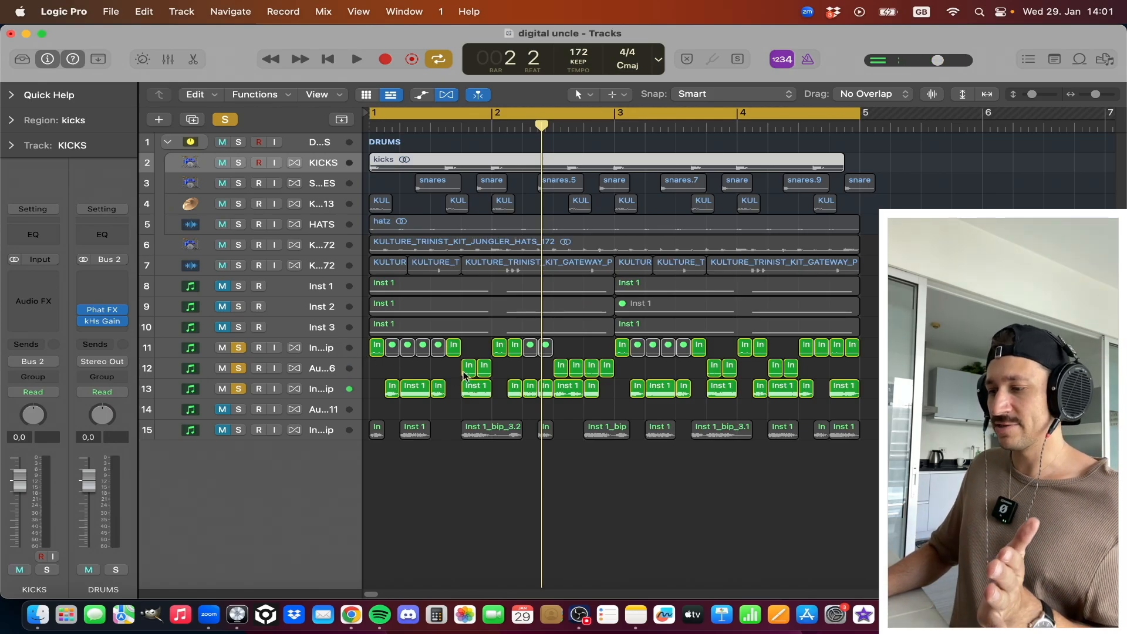
- Select the first two Audio 6 chops, then select the Inst 1_bip track and enlarge its waveforms
{"action": "left_click_drag", "start_coordinate": [509, 373], "coordinate": [469, 362]}
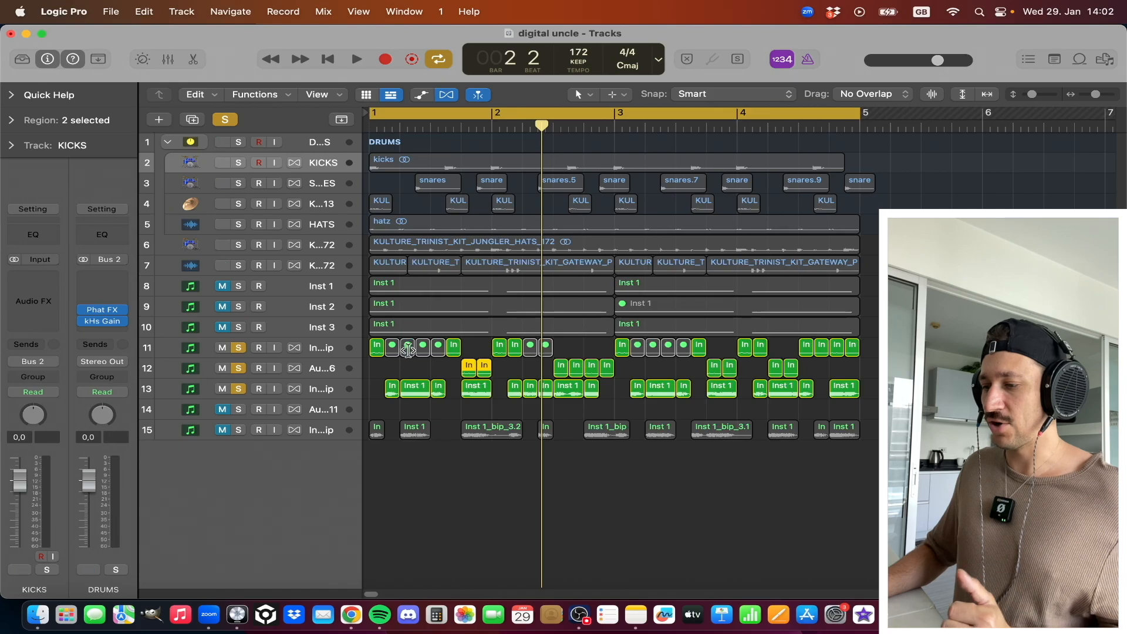
{"action": "left_click", "coordinate": [326, 352]}
{"action": "key", "text": "super+Down"}
{"action": "key", "text": "super+Right"}
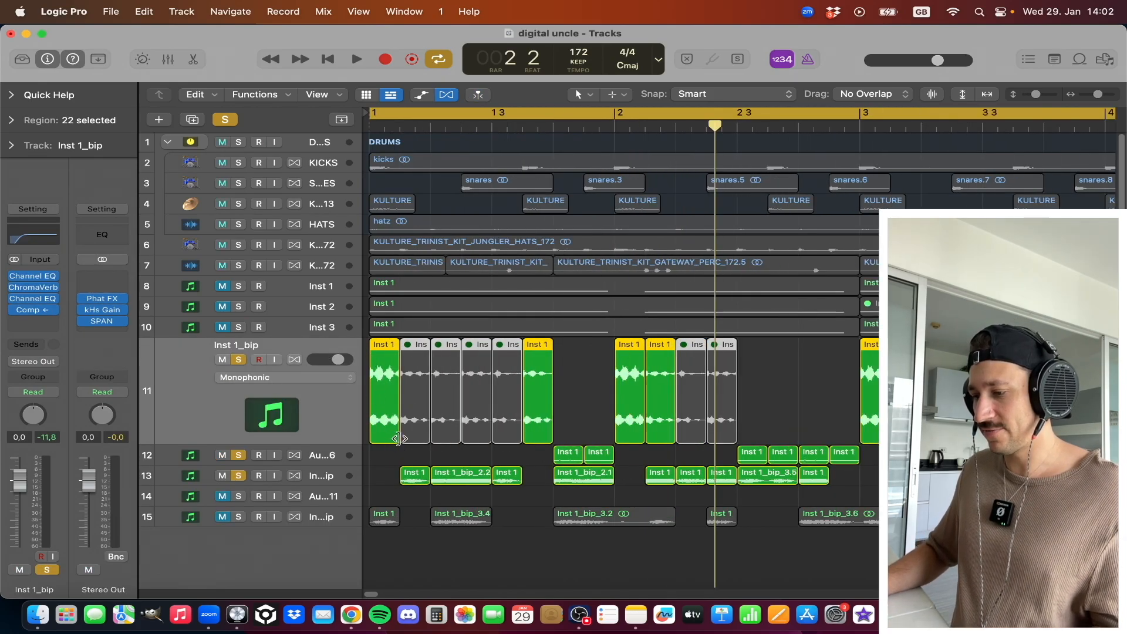
- Extend the first Inst 1_bip chop past bar 3, play the uncut bounce with only that track soloed, and undo the extension
{"action": "left_click", "coordinate": [406, 457]}
{"action": "left_click_drag", "start_coordinate": [398, 439], "coordinate": [877, 423]}
{"action": "key", "text": "space"}
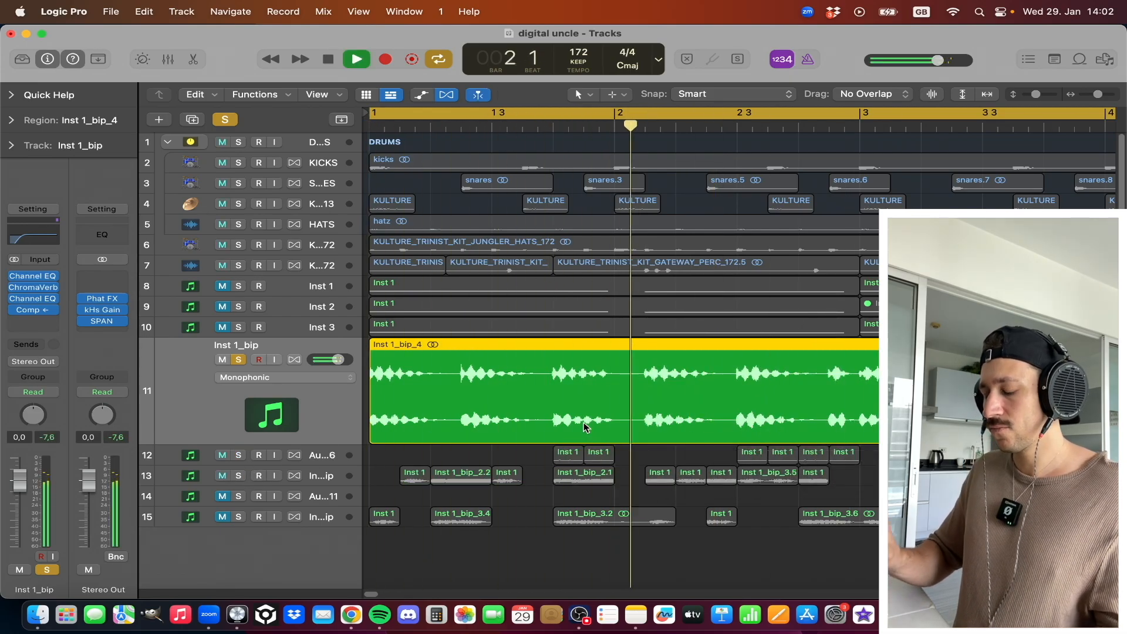
{"action": "key", "text": "space"}
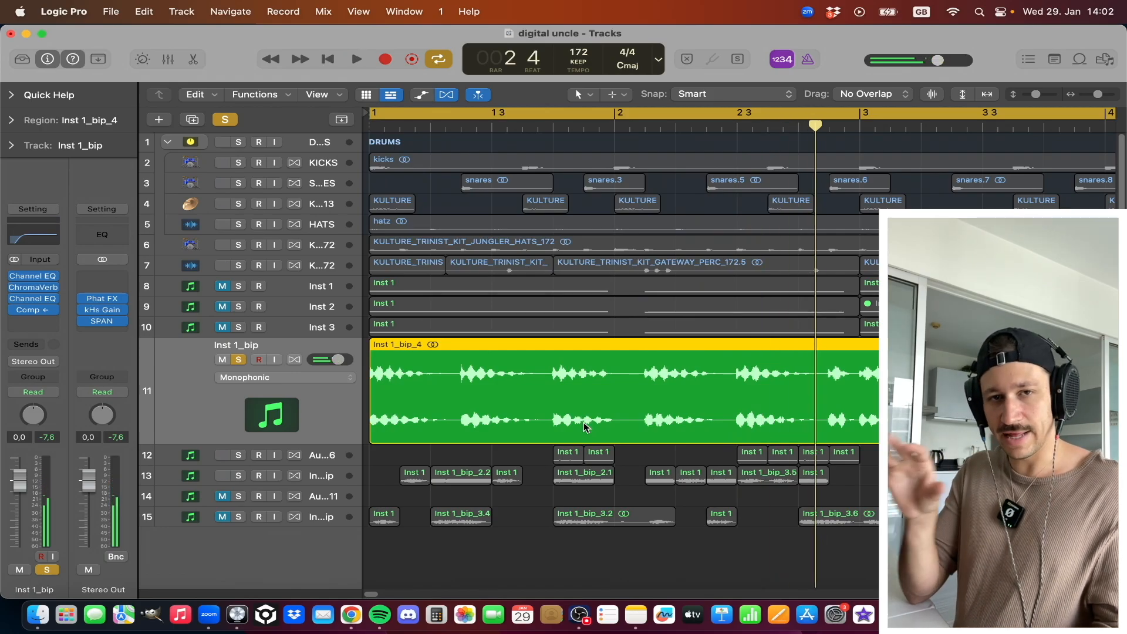
{"action": "key", "text": "super+z"}
{"action": "key", "text": "super+z"}
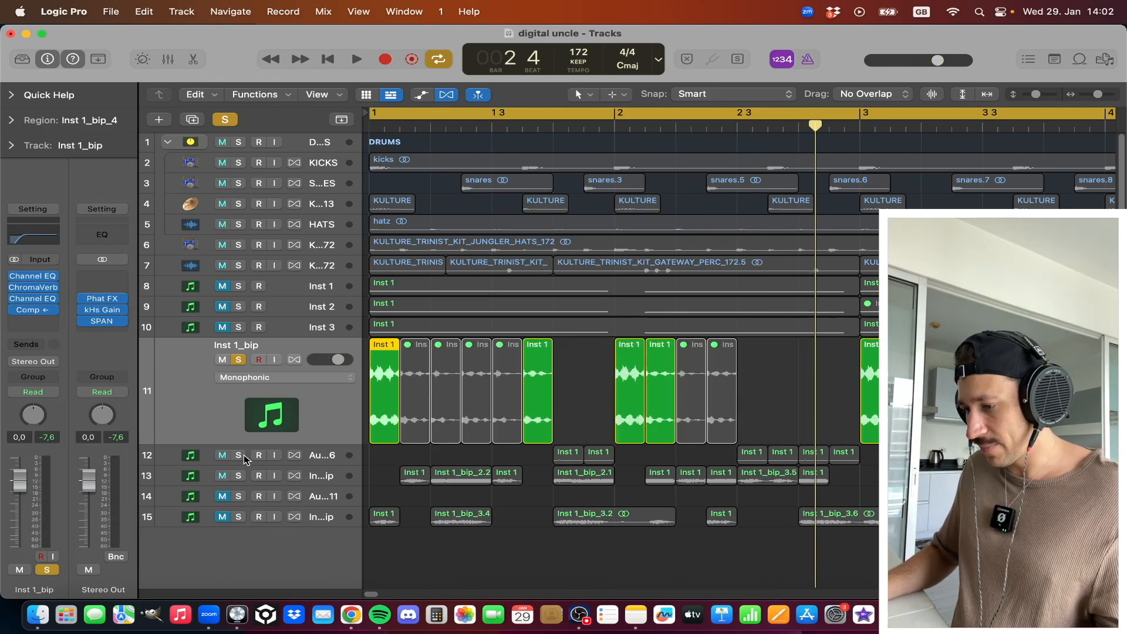
- Solo Audio 6 alongside Inst 1_bip, play the loop, and enlarge the Audio 6 track's waveforms
{"action": "left_click", "coordinate": [239, 455]}
{"action": "left_click", "coordinate": [660, 379]}
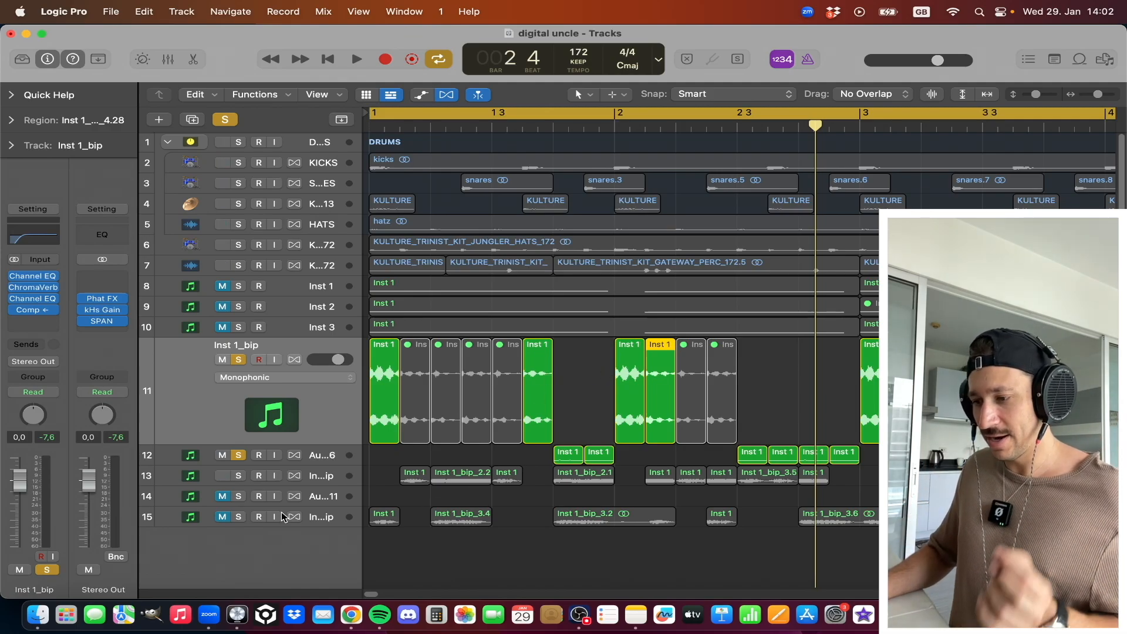
{"action": "key", "text": "space"}
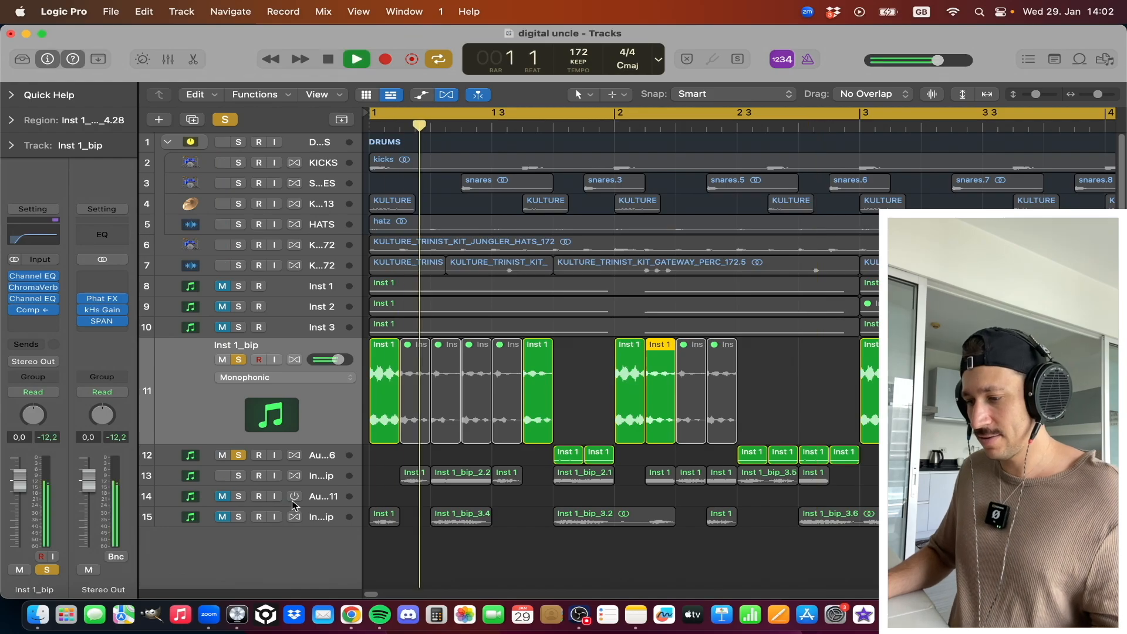
{"action": "left_click", "coordinate": [325, 456]}
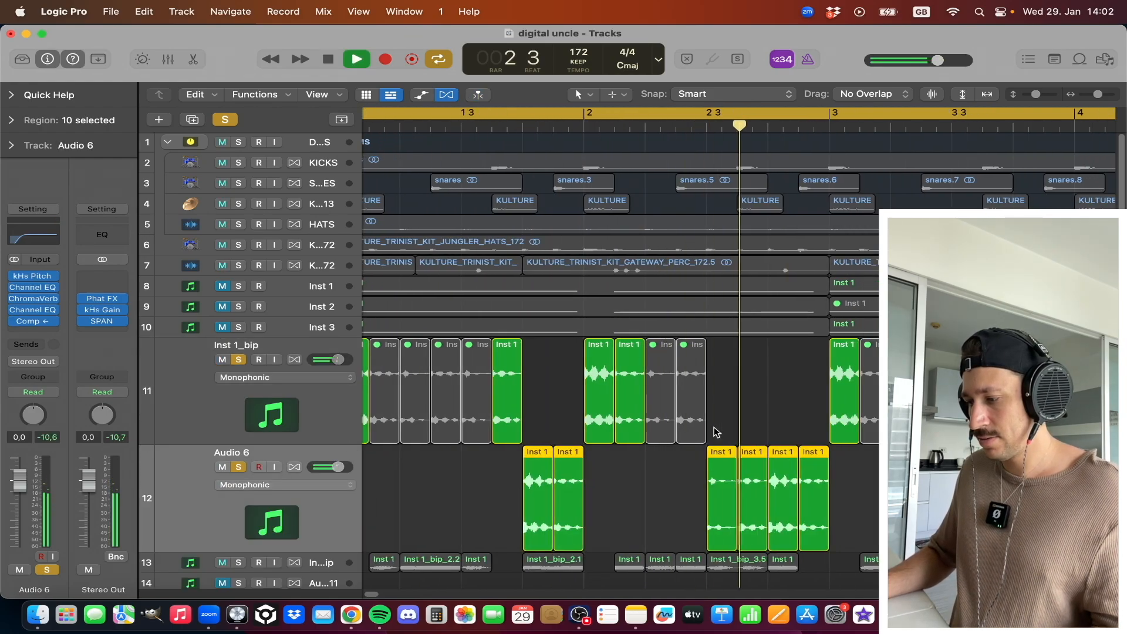
{"action": "key", "text": "space"}
- Compare the Audio 6 chop at the middle of bar 2 with the first two Inst 1_bip chops of that bar
{"action": "left_click", "coordinate": [640, 515]}
{"action": "left_click", "coordinate": [678, 511]}
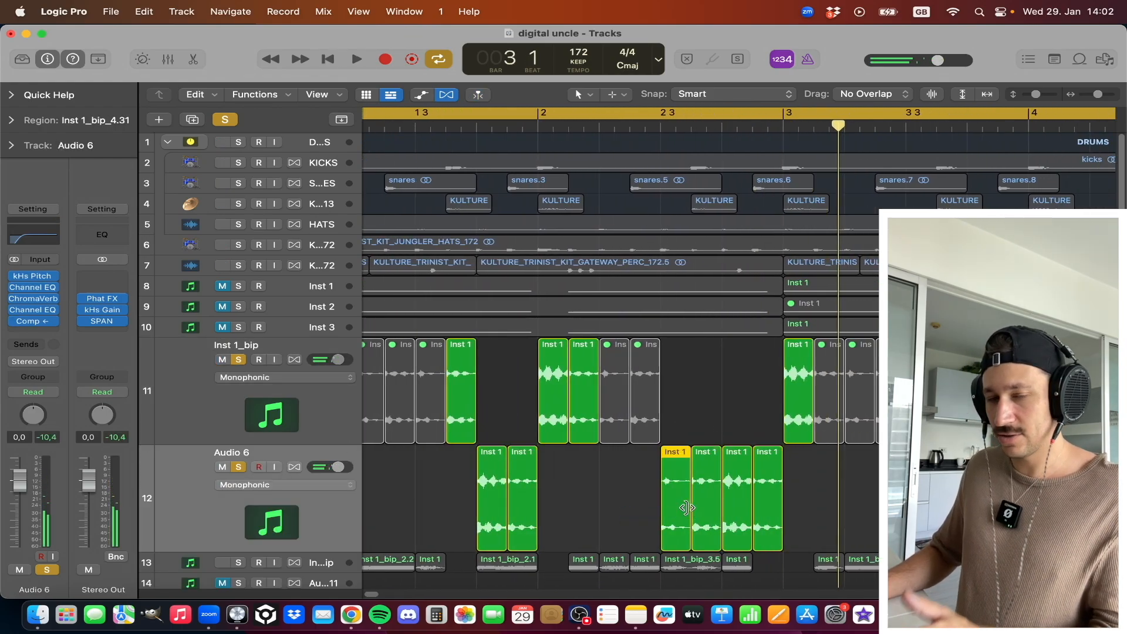
{"action": "left_click_drag", "start_coordinate": [619, 519], "coordinate": [731, 508]}
{"action": "left_click", "coordinate": [552, 392]}
{"action": "left_click", "coordinate": [578, 390]}
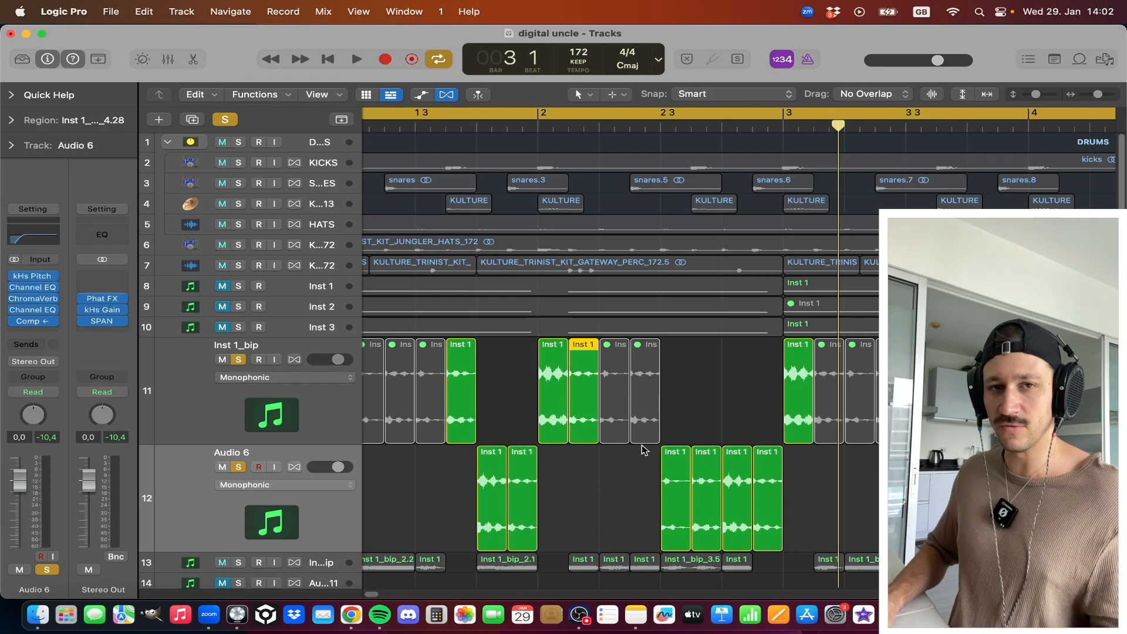
- Play the soloed Inst 1_bip and Audio 6 chops with the whole four-bar loop in view
{"action": "key", "text": "space"}
{"action": "key", "text": "super+Left"}
{"action": "key", "text": "super+Left"}
{"action": "key", "text": "super+Left"}
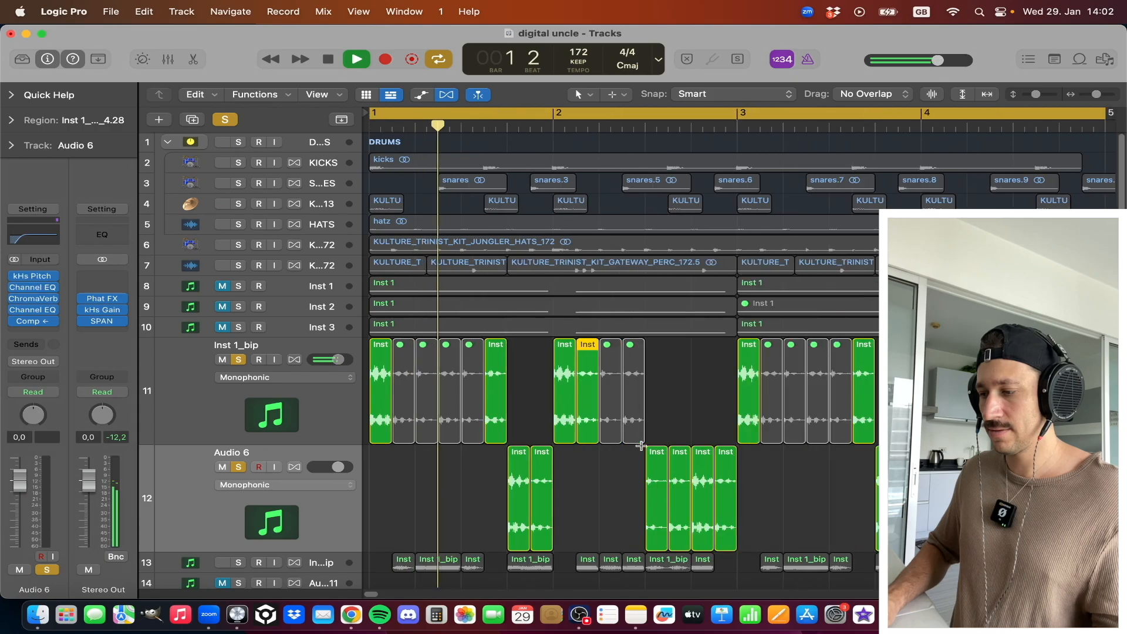
{"action": "key", "text": "super+Up"}
{"action": "key", "text": "super+Up"}
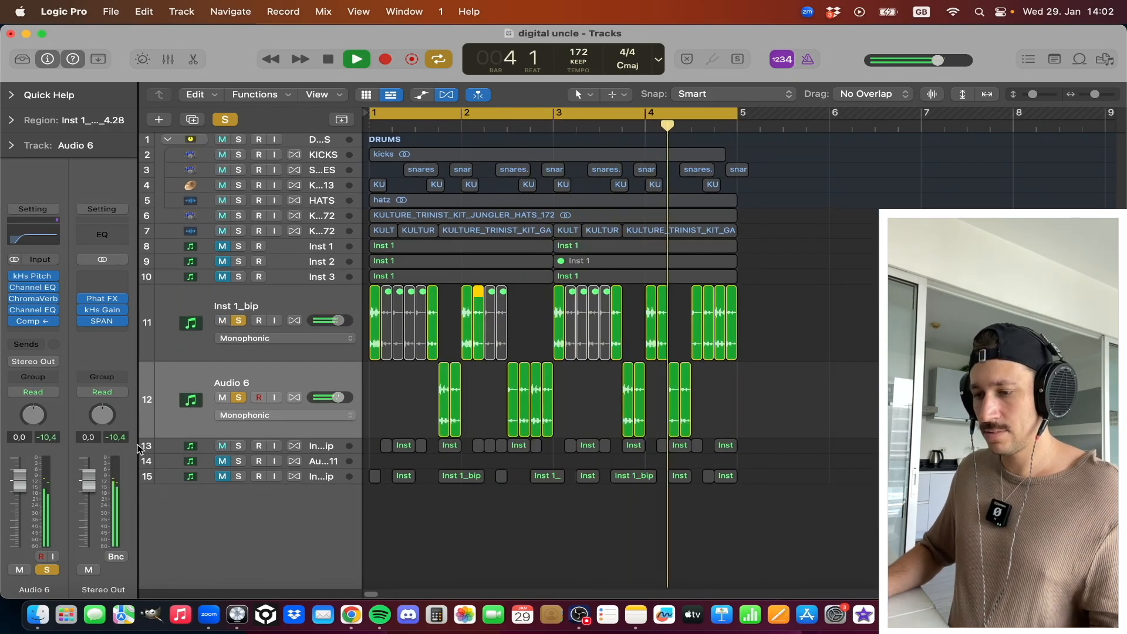
{"action": "key", "text": "space"}
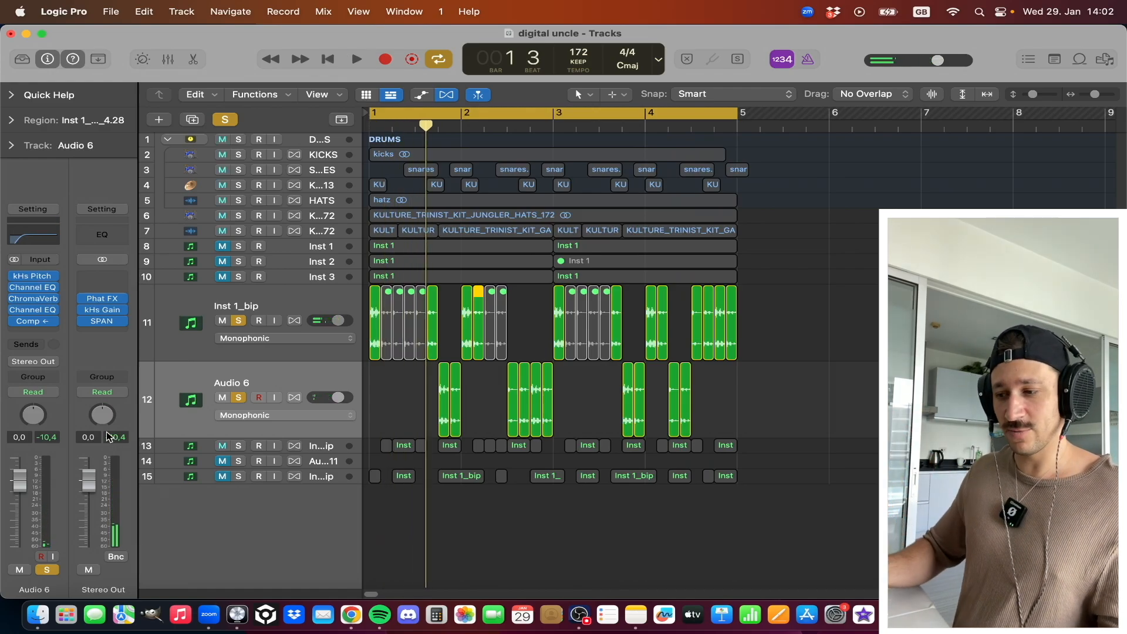
- Return the Inst 1_bip and Audio 6 tracks to normal height, add track 13 to the solo, and play all three
{"action": "key", "text": "space"}
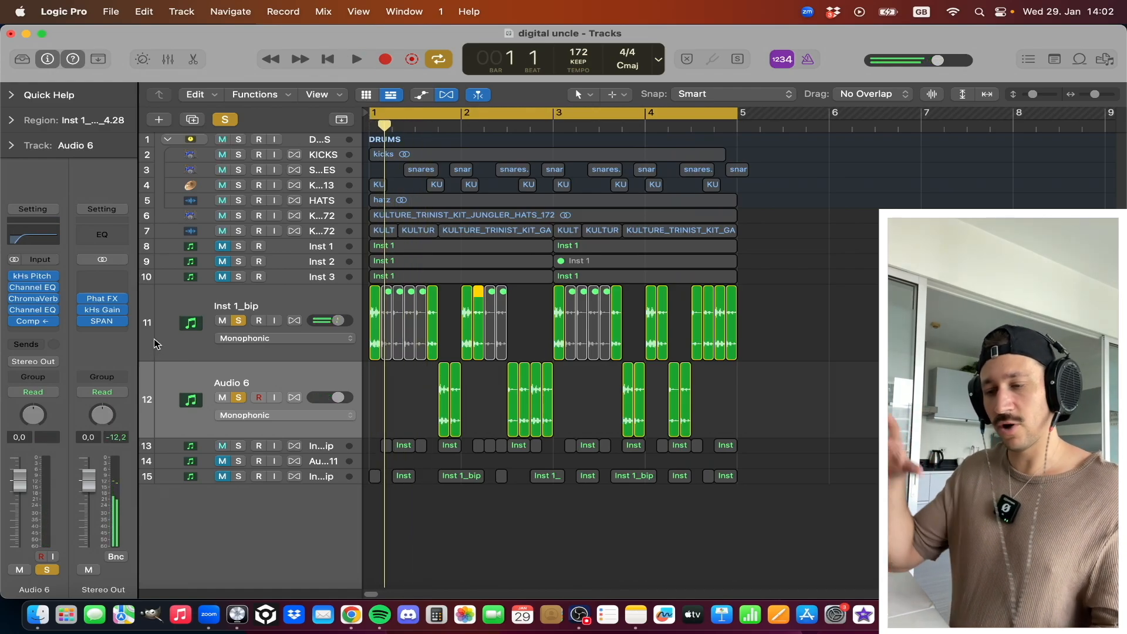
{"action": "key", "text": "ctrl+z"}
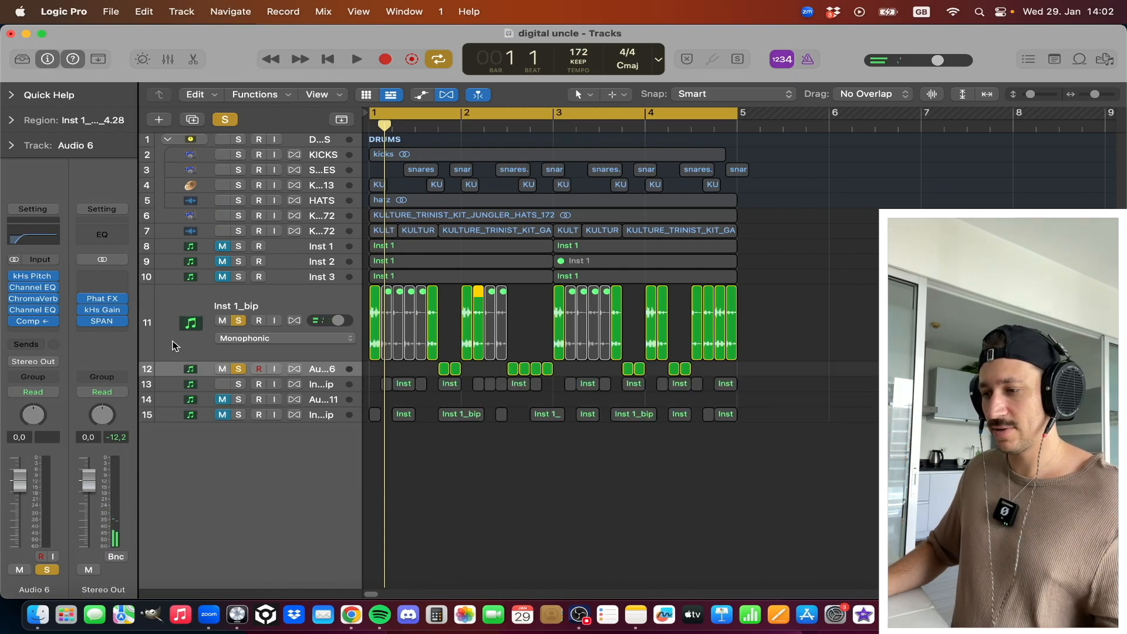
{"action": "left_click", "coordinate": [262, 308]}
{"action": "key", "text": "ctrl+z"}
{"action": "left_click", "coordinate": [238, 321]}
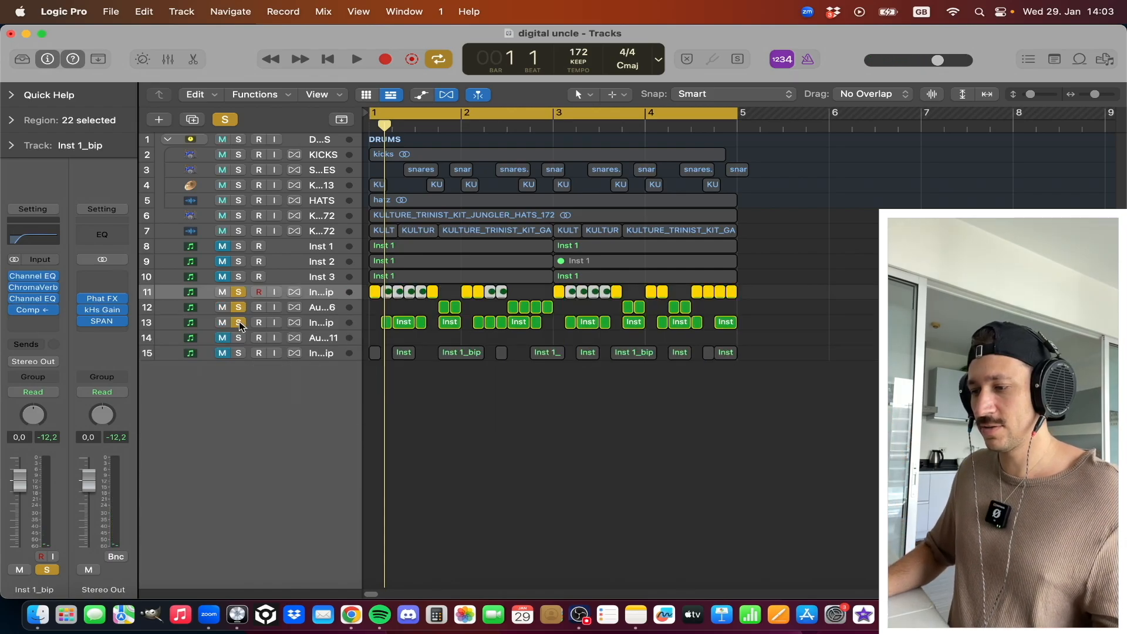
{"action": "key", "text": "space"}
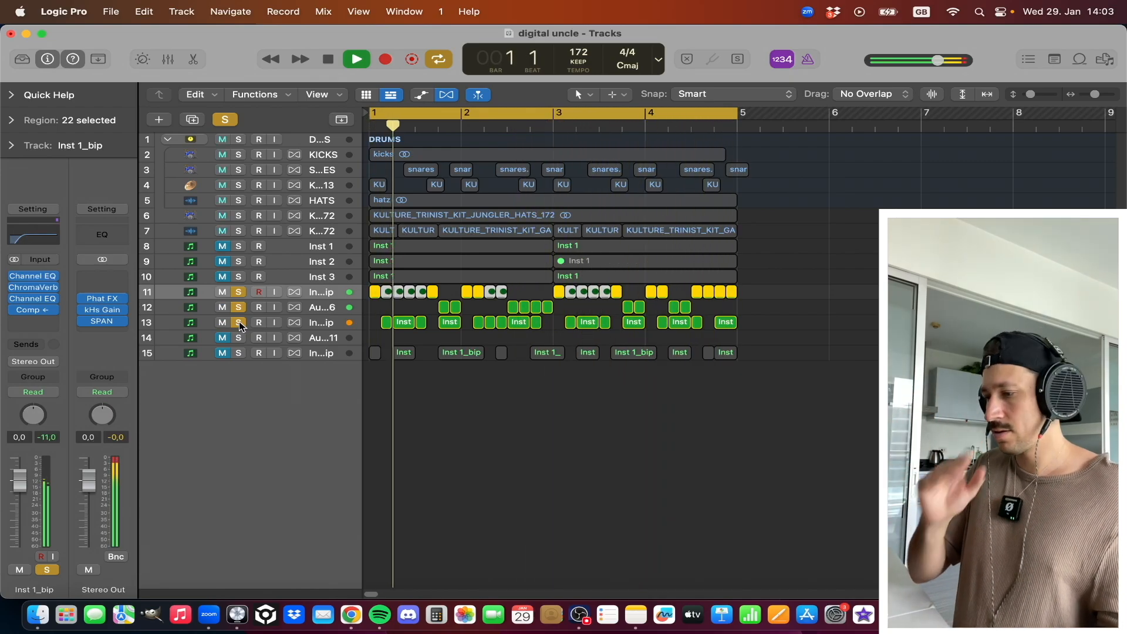
{"action": "key", "text": "space"}
- Unsolo tracks 11 to 13, deselect all regions, and play the full loop with the drums
{"action": "left_click_drag", "start_coordinate": [240, 322], "coordinate": [241, 293]}
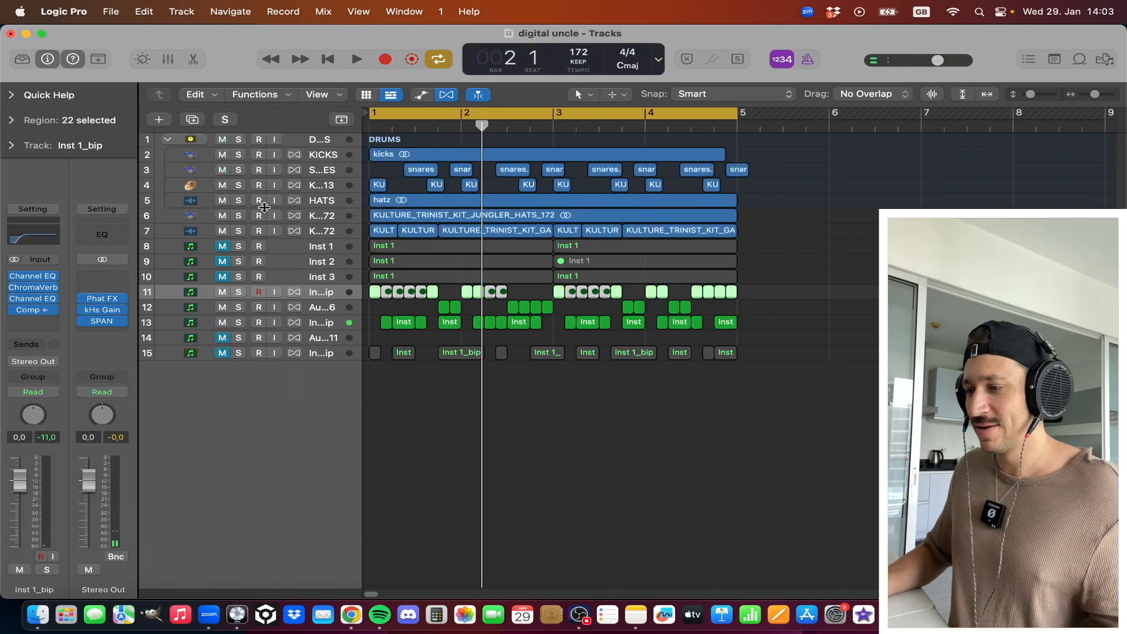
{"action": "left_click", "coordinate": [743, 162]}
{"action": "key", "text": "space"}
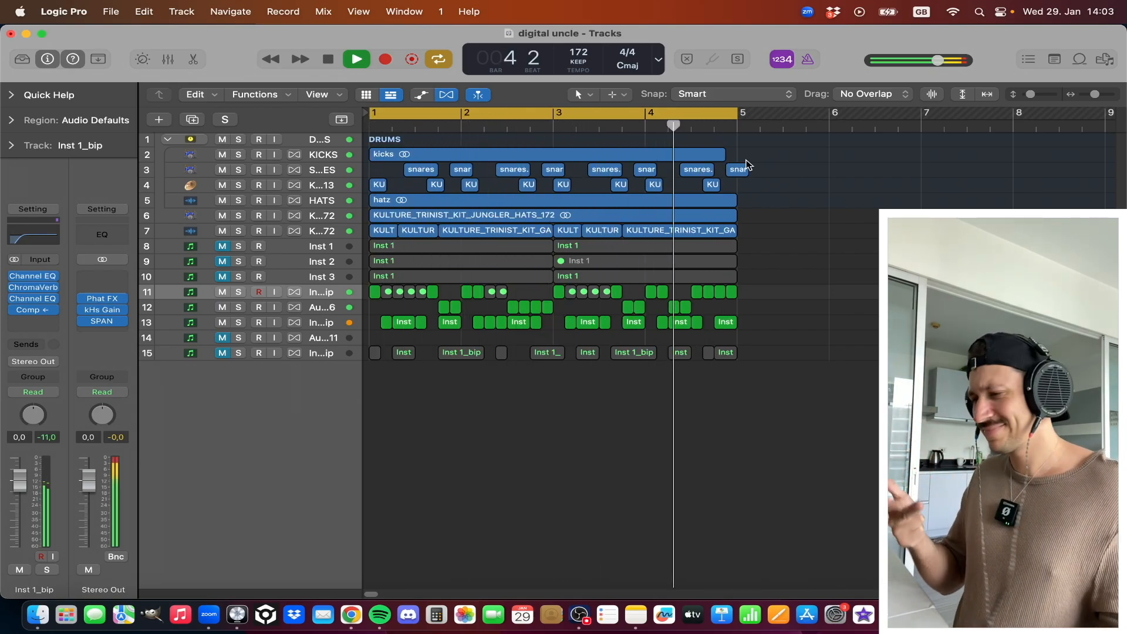
{"action": "key", "text": "space"}
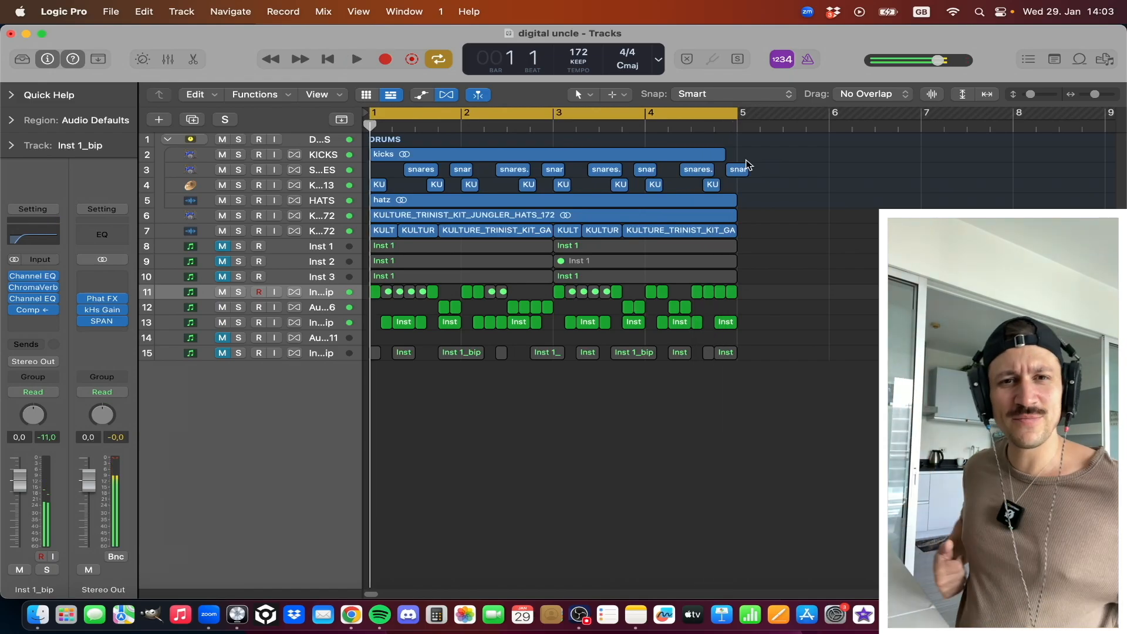